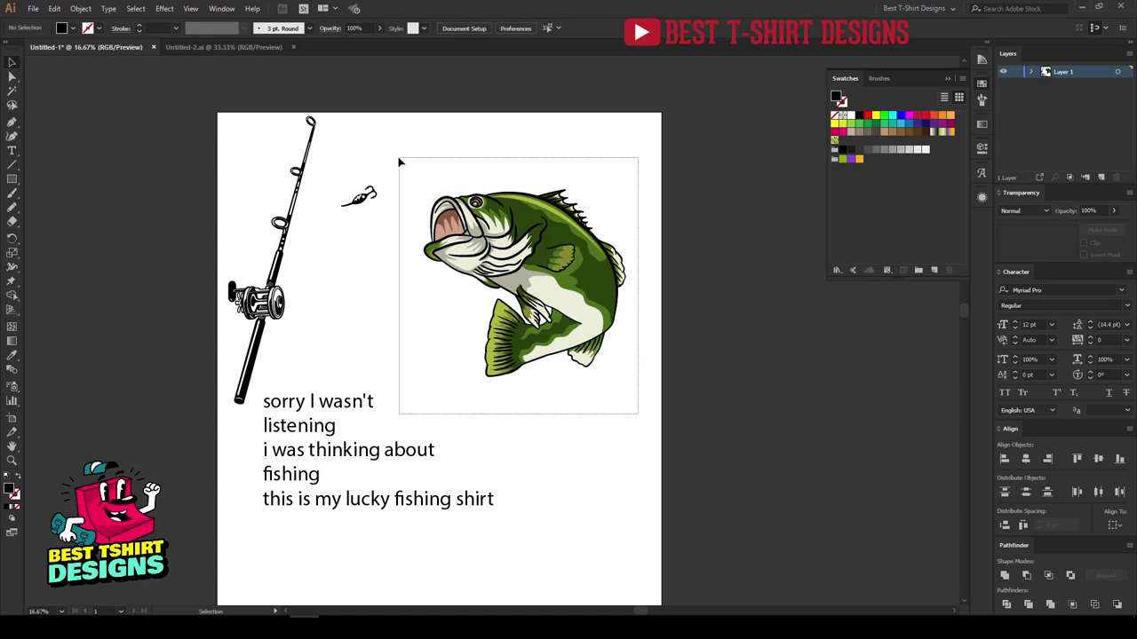
- Select the fishing rod and lure together and scale them down from the bottom handle
left_click(404, 147)
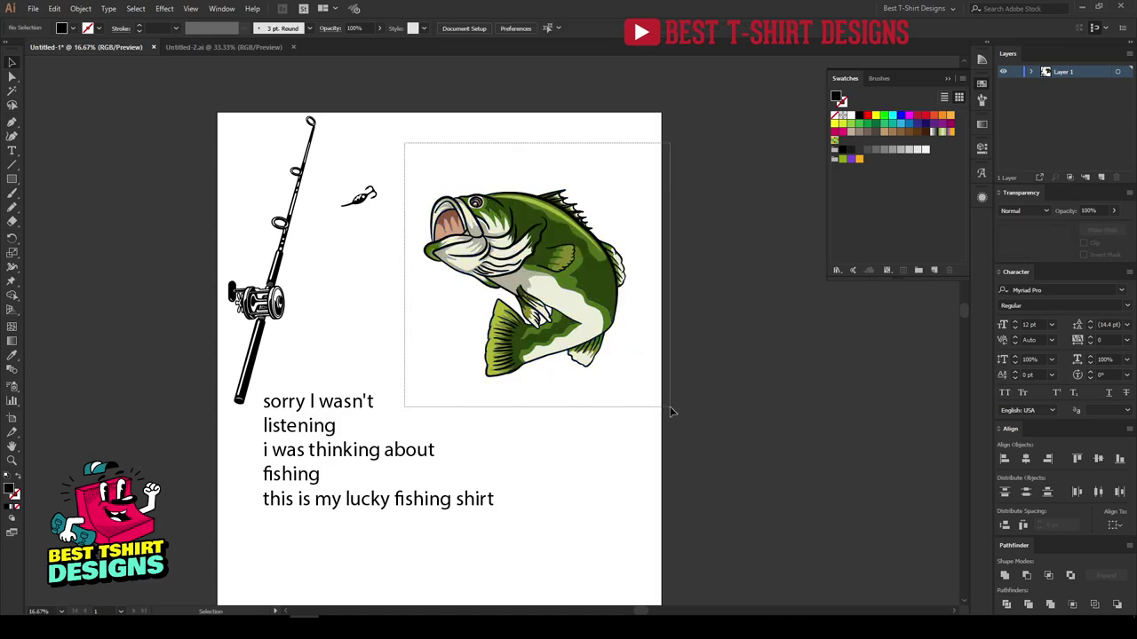
left_click(576, 434)
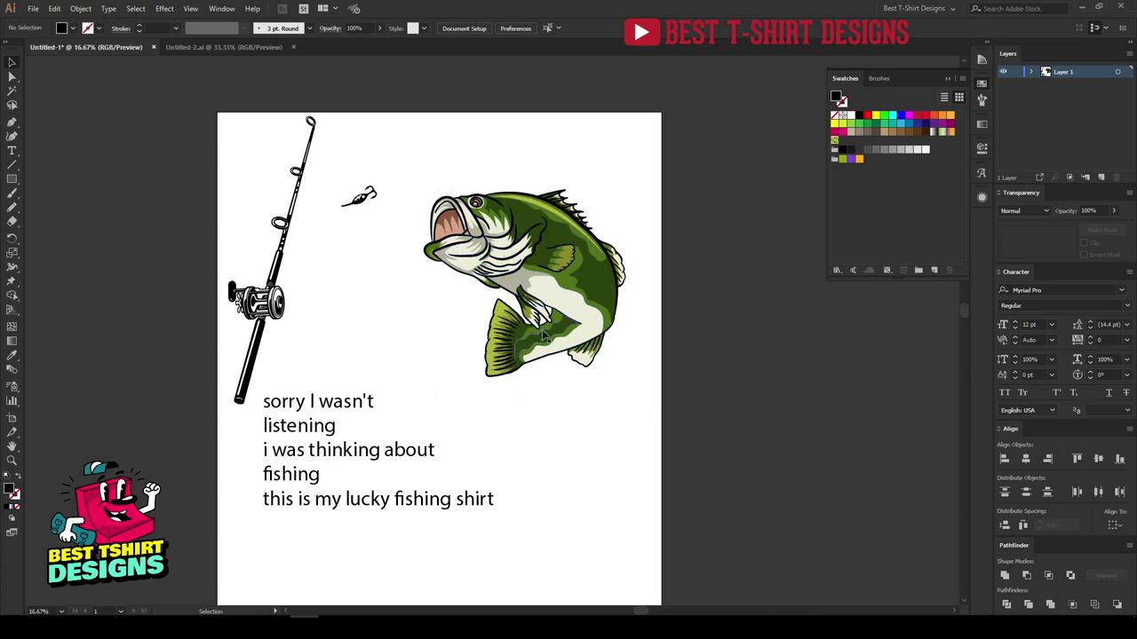
left_click_drag(344, 316, 243, 267)
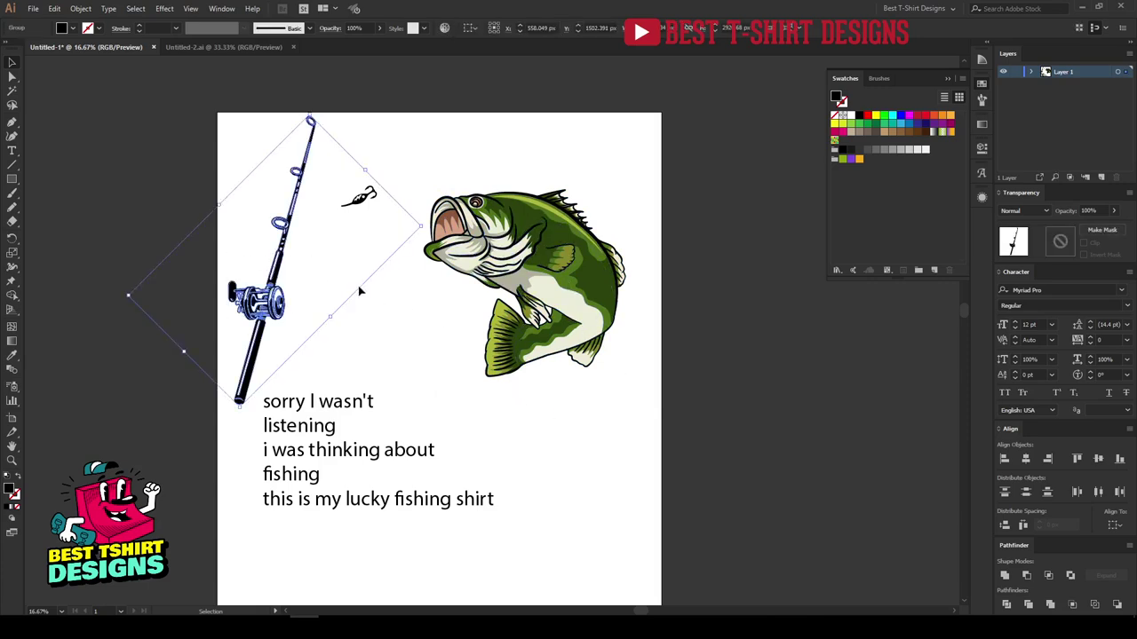
left_click(360, 291)
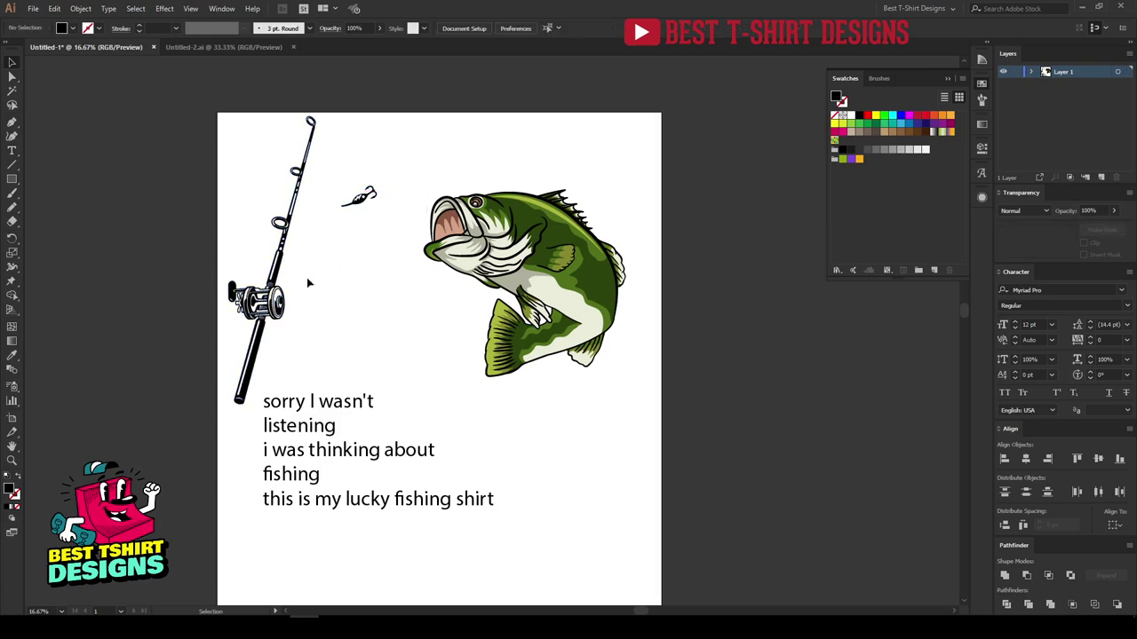
left_click_drag(364, 166, 276, 302)
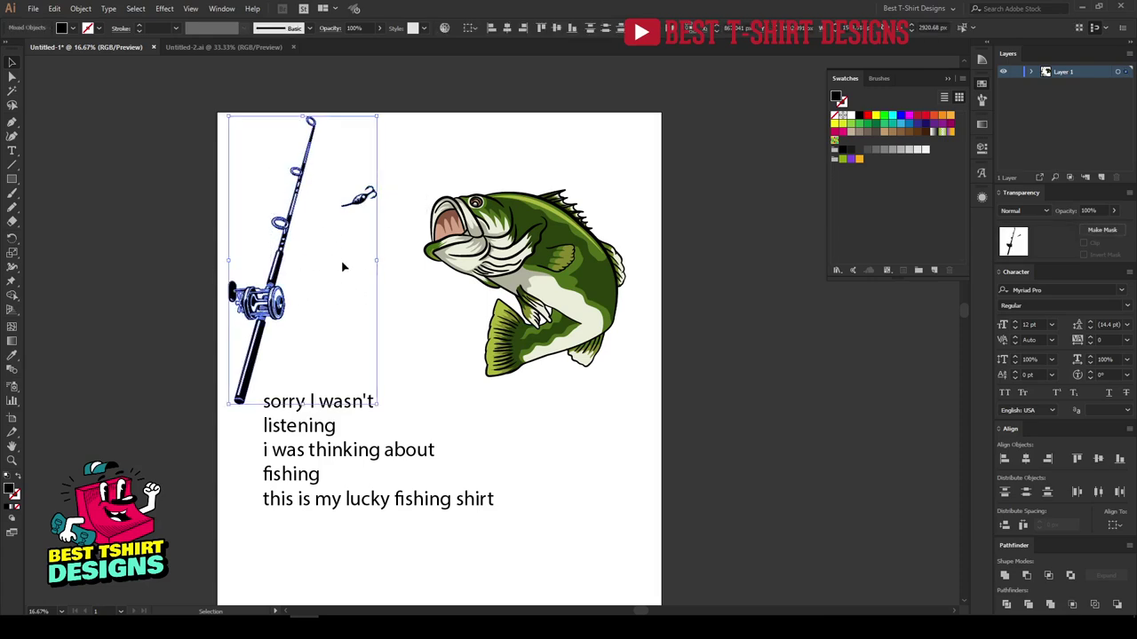
left_click_drag(362, 329, 267, 167)
left_click_drag(303, 404, 311, 309)
left_click(406, 314)
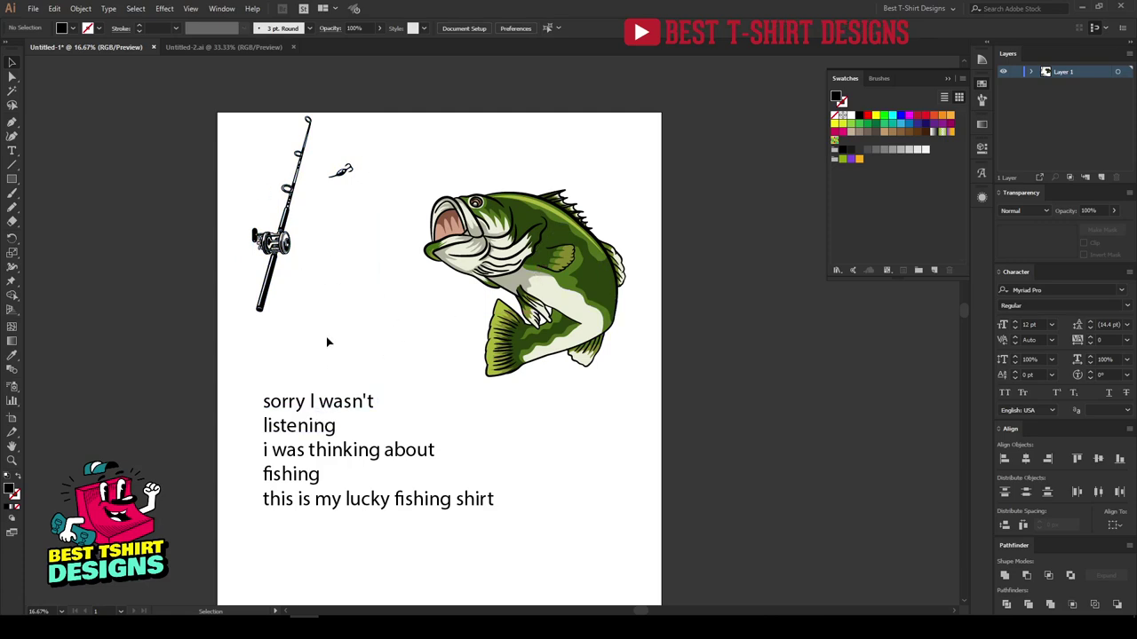
- Move the fishing text block slightly higher on the artboard
left_click(302, 406)
left_click_drag(310, 507, 307, 471)
left_click(500, 495)
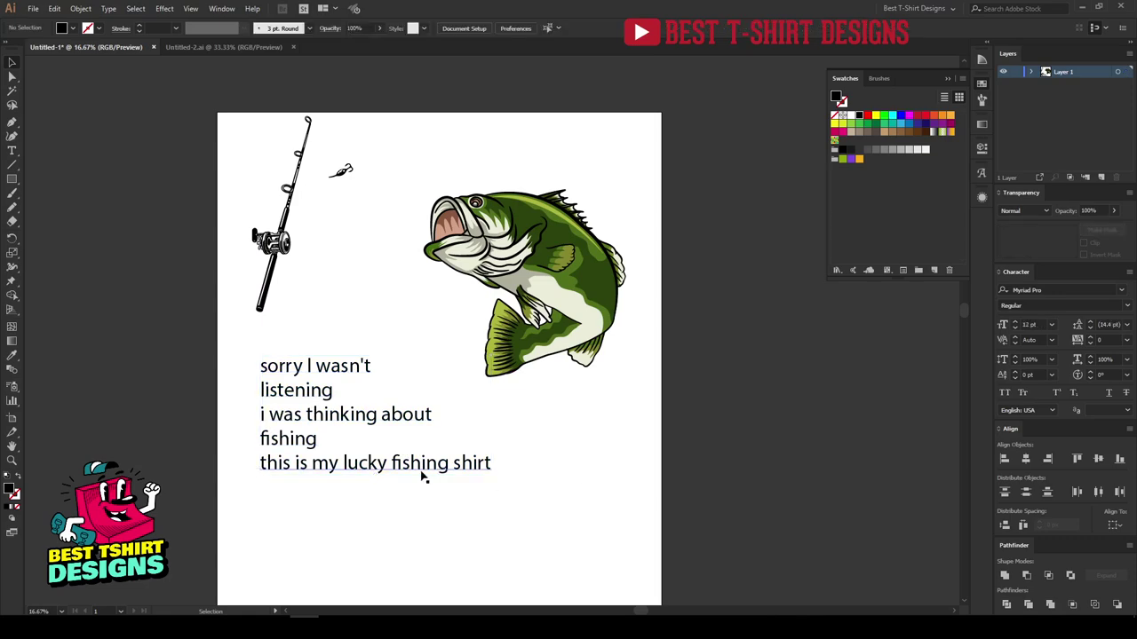
- Stack the text into pairs: listening under sorry I wasn't, fishing under i was thinking about
scroll(277, 388, "up", 2, "alt")
scroll(454, 356, "down", 1)
scroll(455, 356, "down", 2)
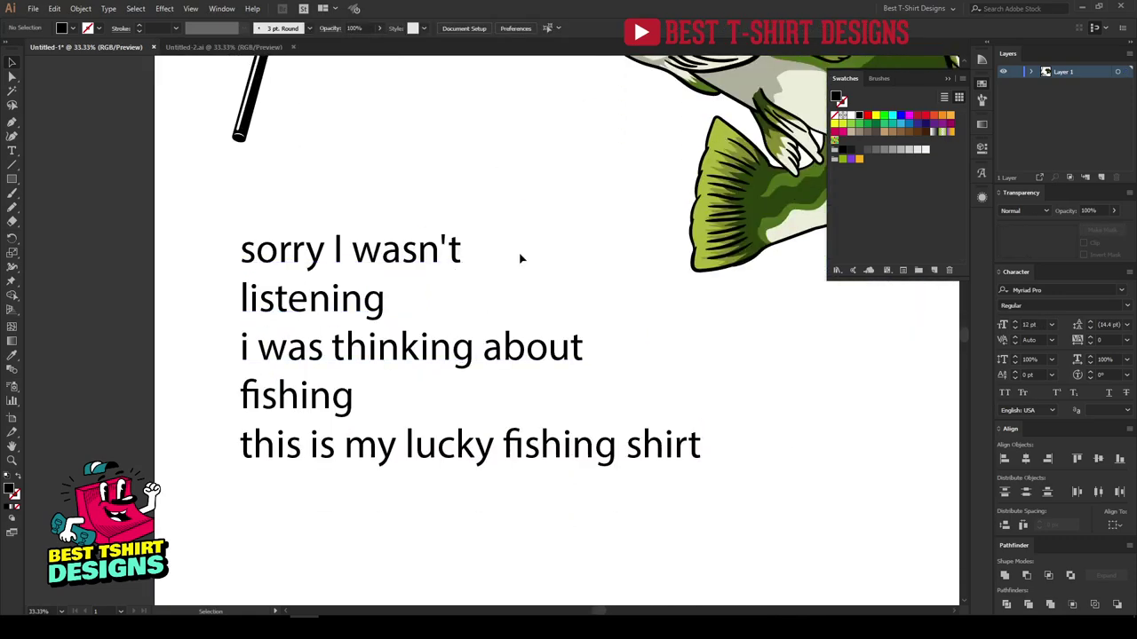
left_click_drag(458, 247, 484, 213)
left_click_drag(363, 298, 423, 264)
left_click_drag(428, 348, 424, 305)
left_click_drag(366, 352, 366, 352)
left_click_drag(364, 397, 408, 346)
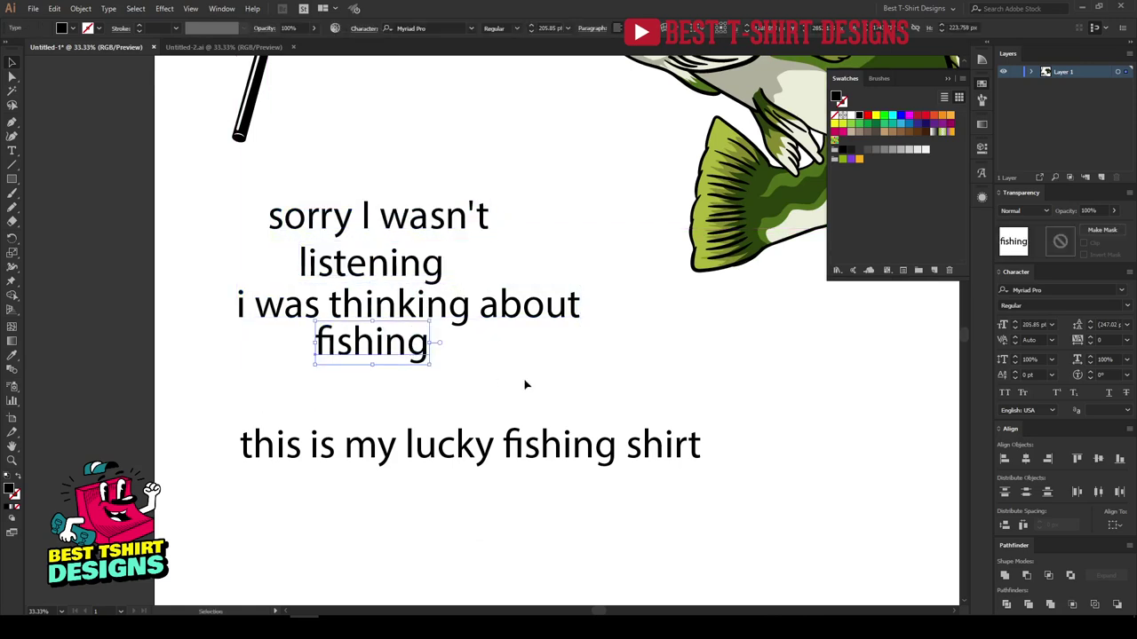
- Position sorry I wasn't listening above, with i was thinking about fishing below and right
left_click_drag(528, 386, 314, 161)
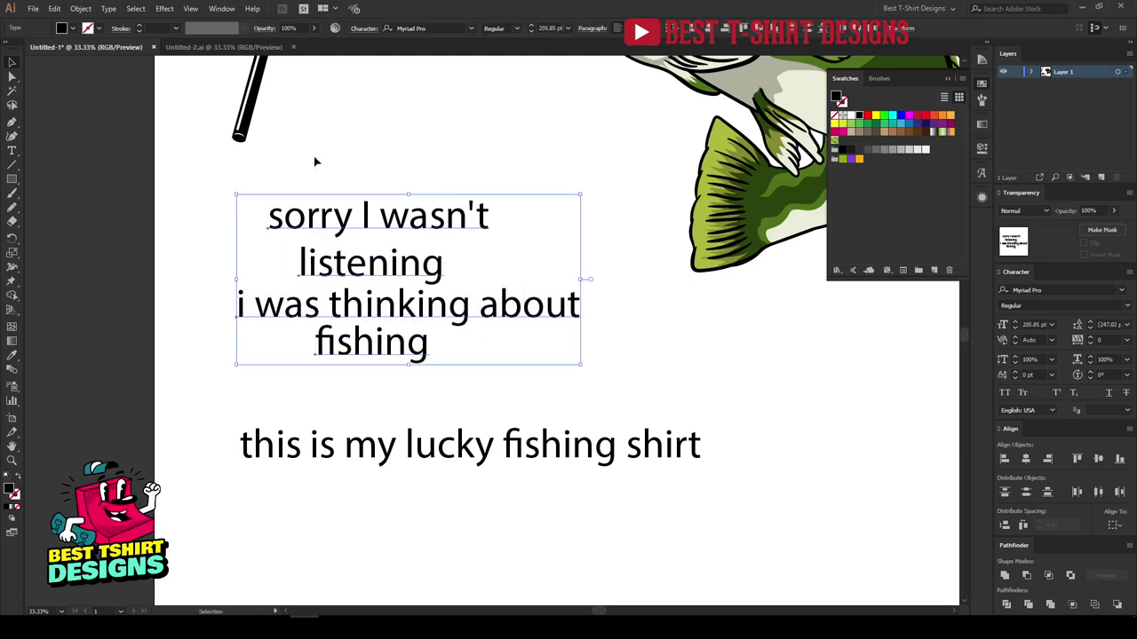
left_click(386, 147)
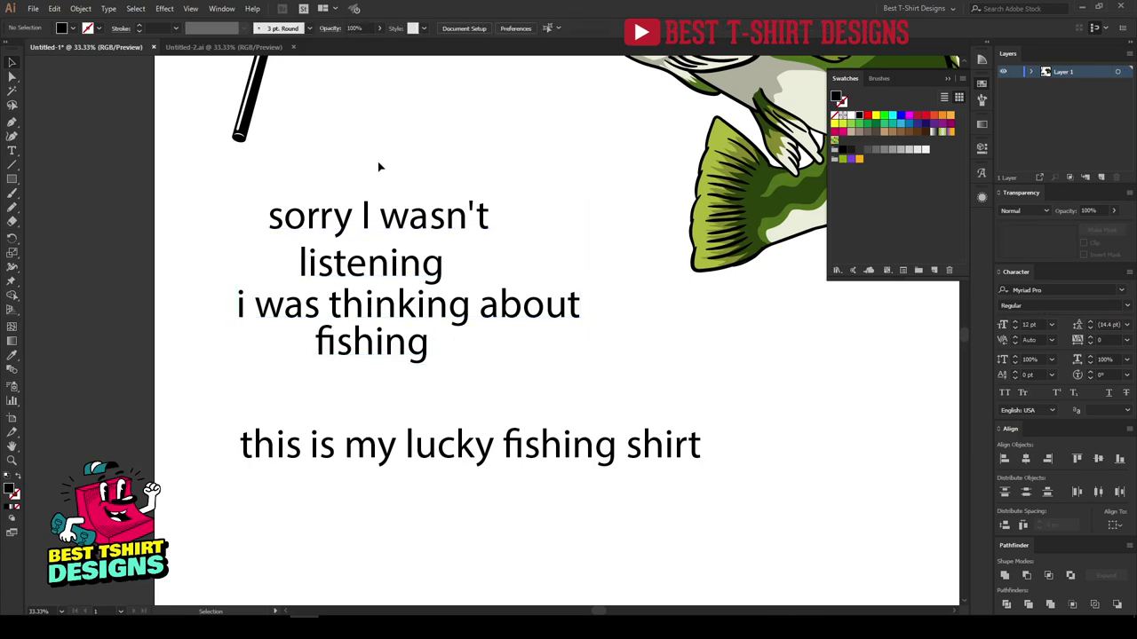
left_click(416, 275)
left_click_drag(416, 275, 416, 188)
left_click_drag(387, 151, 425, 152)
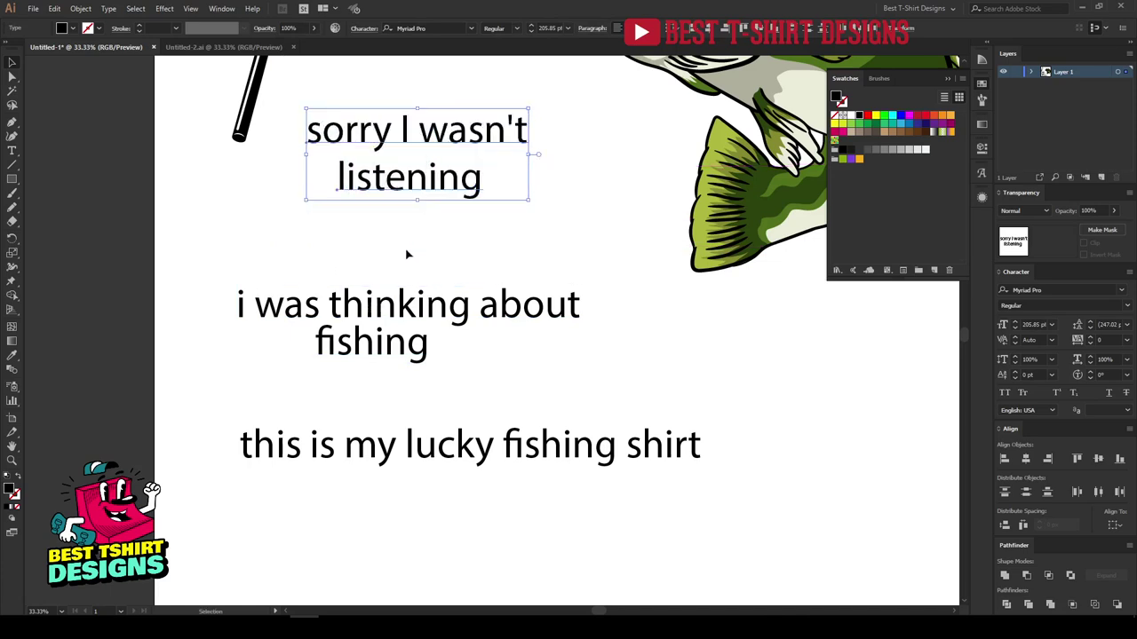
left_click(398, 342)
left_click_drag(398, 346, 424, 385)
left_click(476, 244)
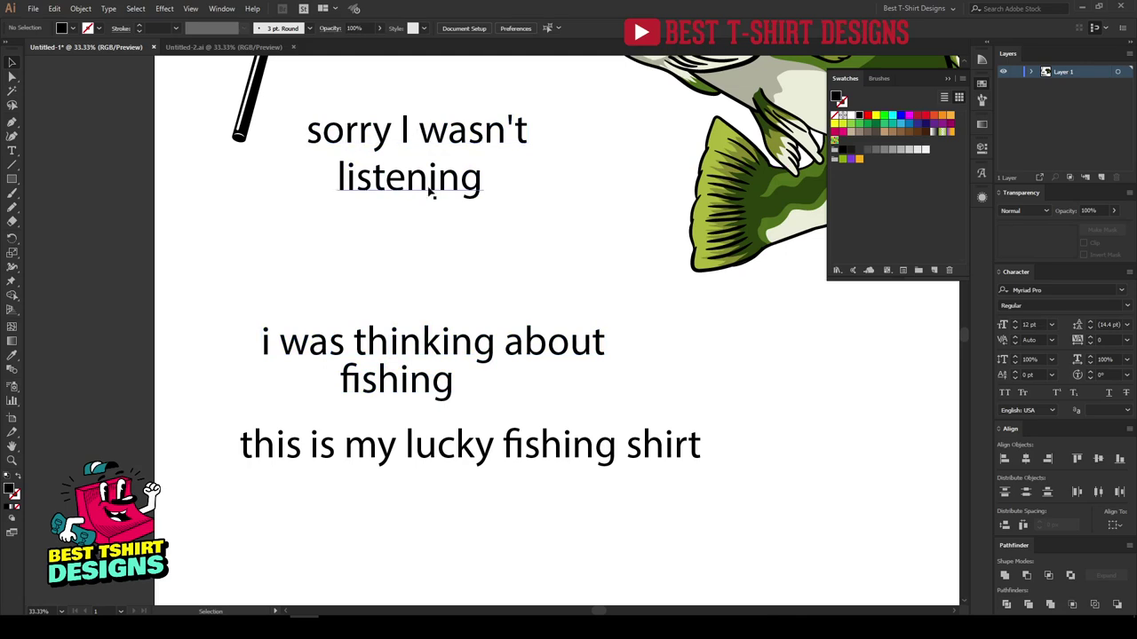
left_click_drag(429, 355, 427, 343)
left_click_drag(424, 398, 425, 387)
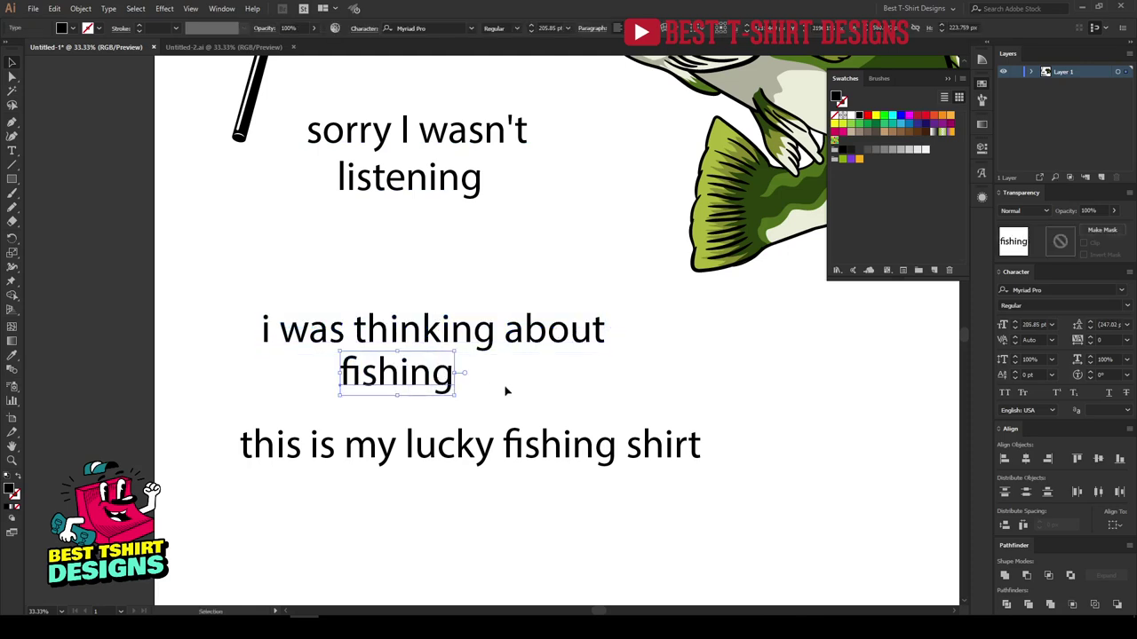
left_click(507, 390)
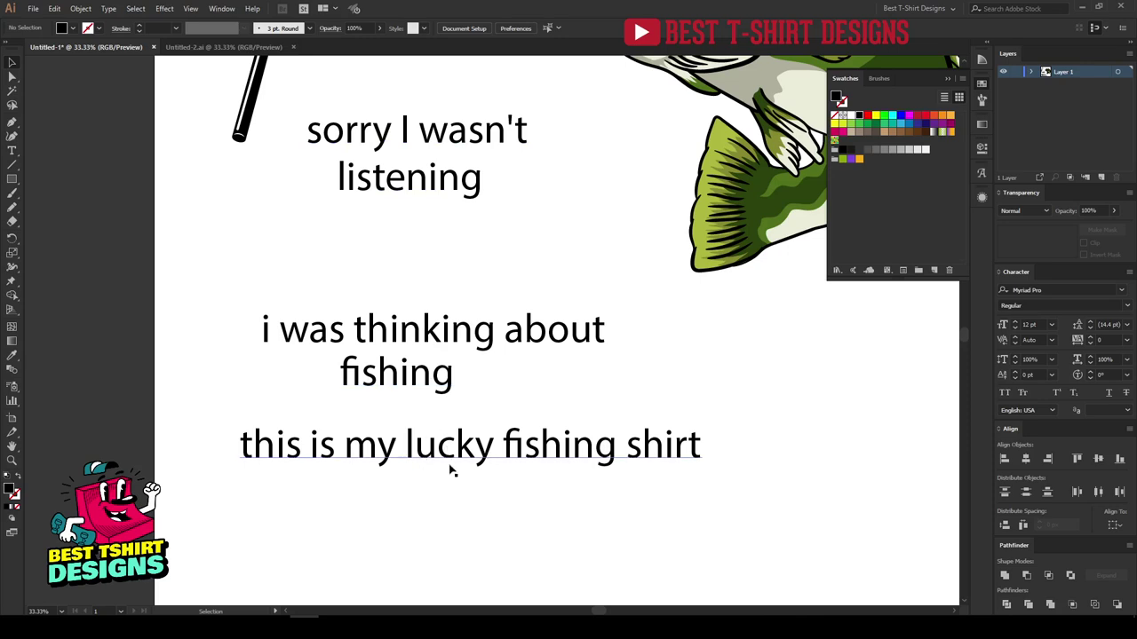
- Shrink the 'this is my lucky fishing shirt' line to about 74% and move it up slightly
left_click(691, 460)
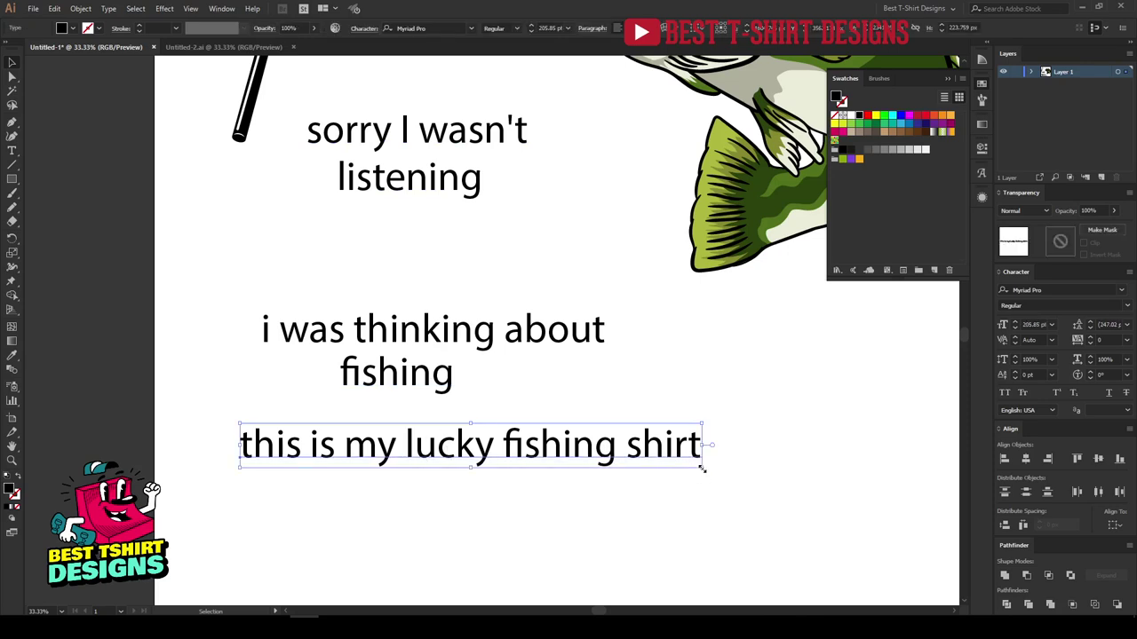
left_click_drag(705, 446, 586, 447)
left_click_drag(500, 457, 465, 472)
left_click(524, 433)
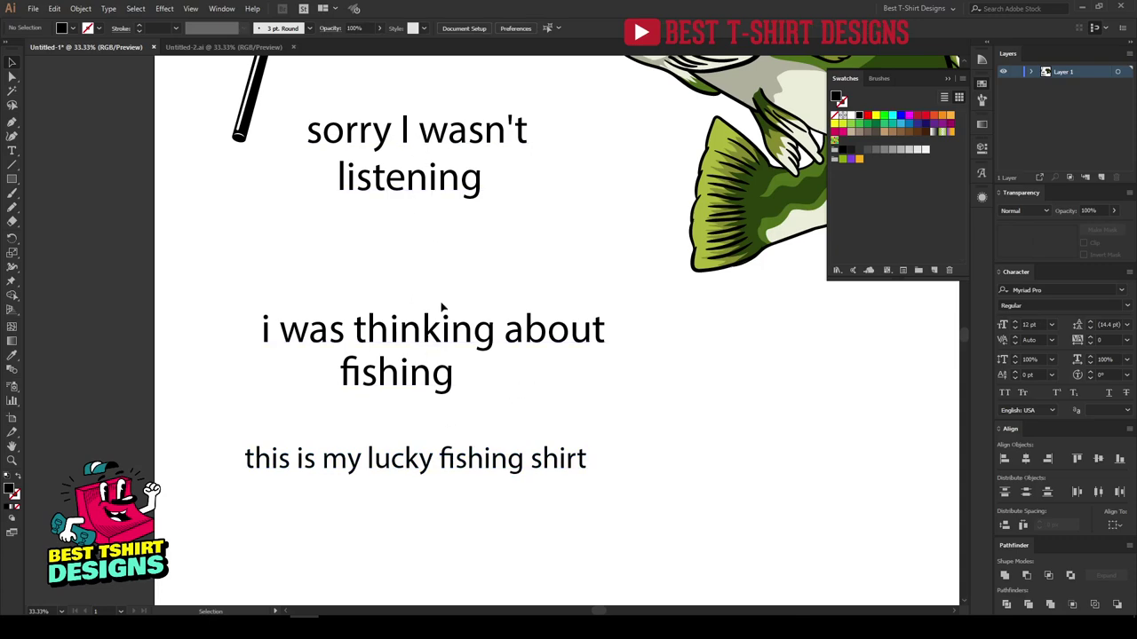
- Lift sorry I wasn't upward, apart from listening
scroll(328, 346, "down", 3)
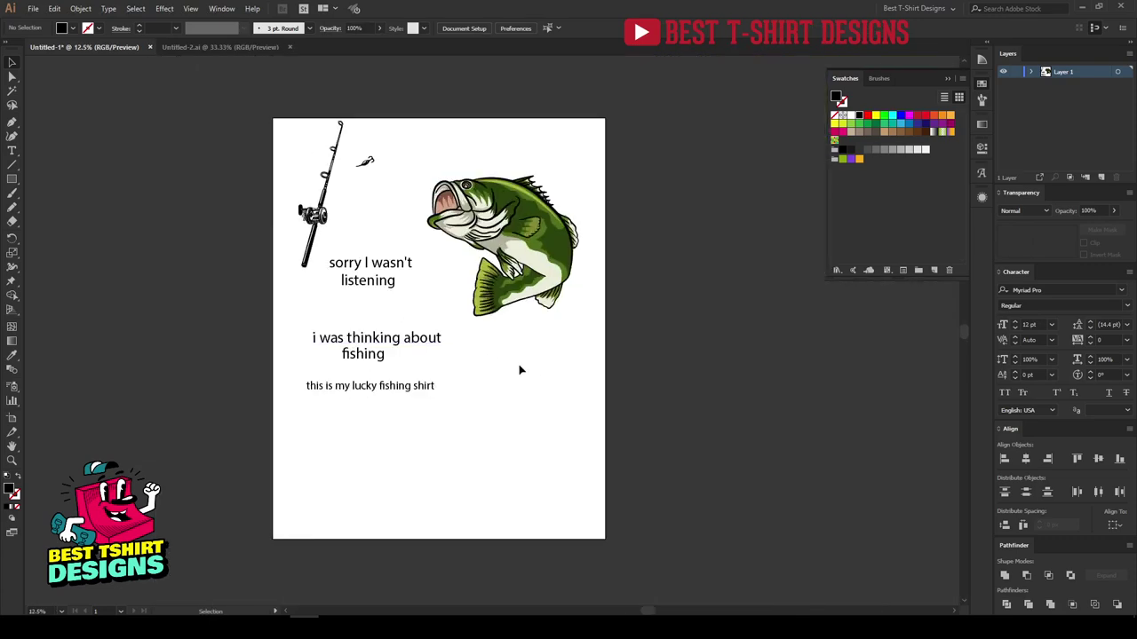
scroll(342, 311, "up", 2)
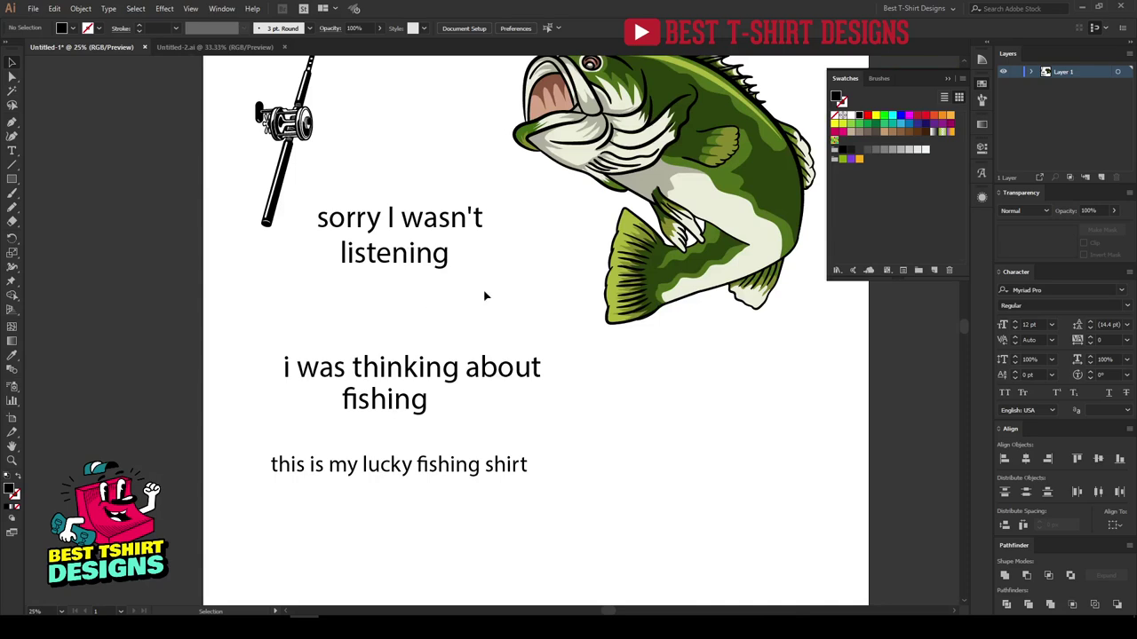
left_click_drag(435, 278, 444, 245)
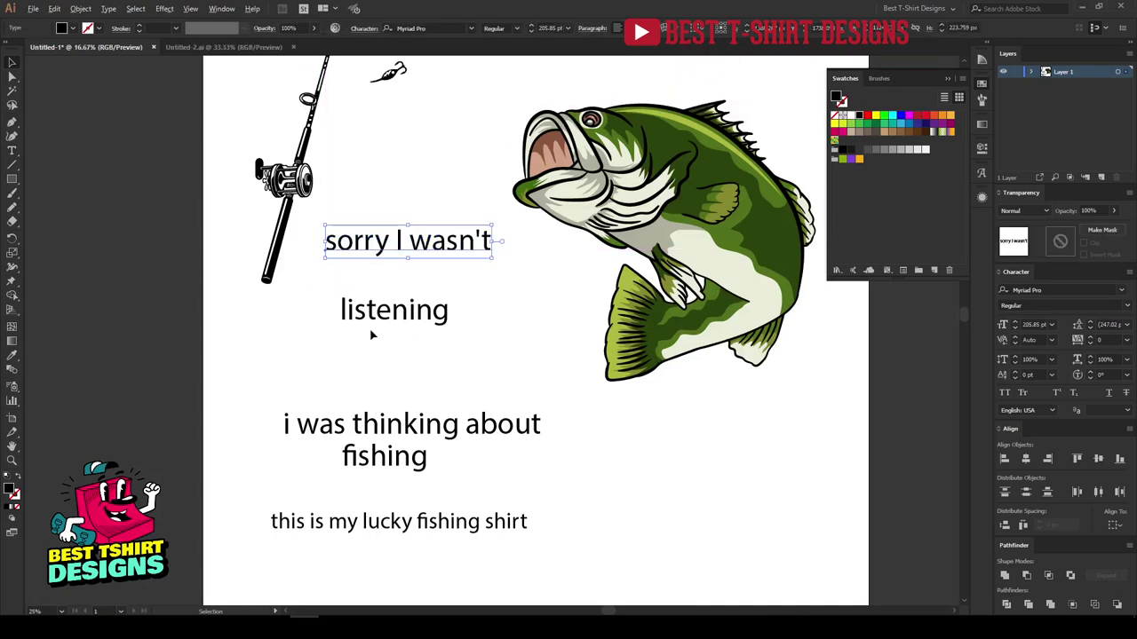
scroll(373, 332, "down", 2)
- Move the fishing rod off the artboard left, the bass off right, and raise sorry I wasn't
left_click(376, 211)
left_click_drag(377, 210, 226, 210)
left_click_drag(495, 277, 719, 293)
left_click(572, 296)
scroll(439, 250, "up", 3)
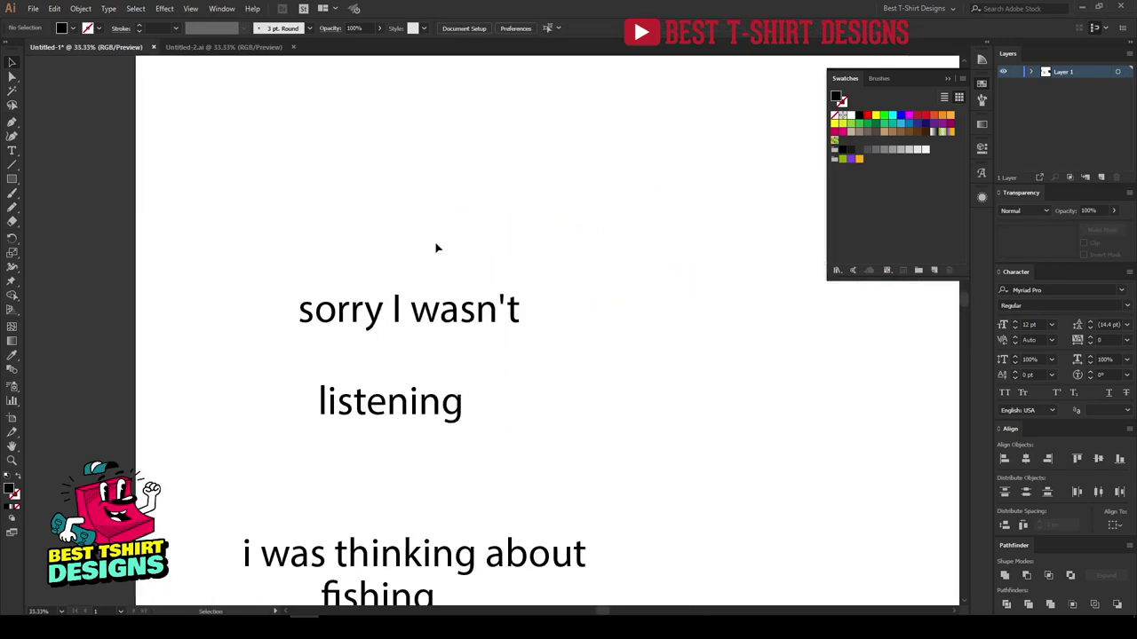
left_click_drag(420, 310, 473, 243)
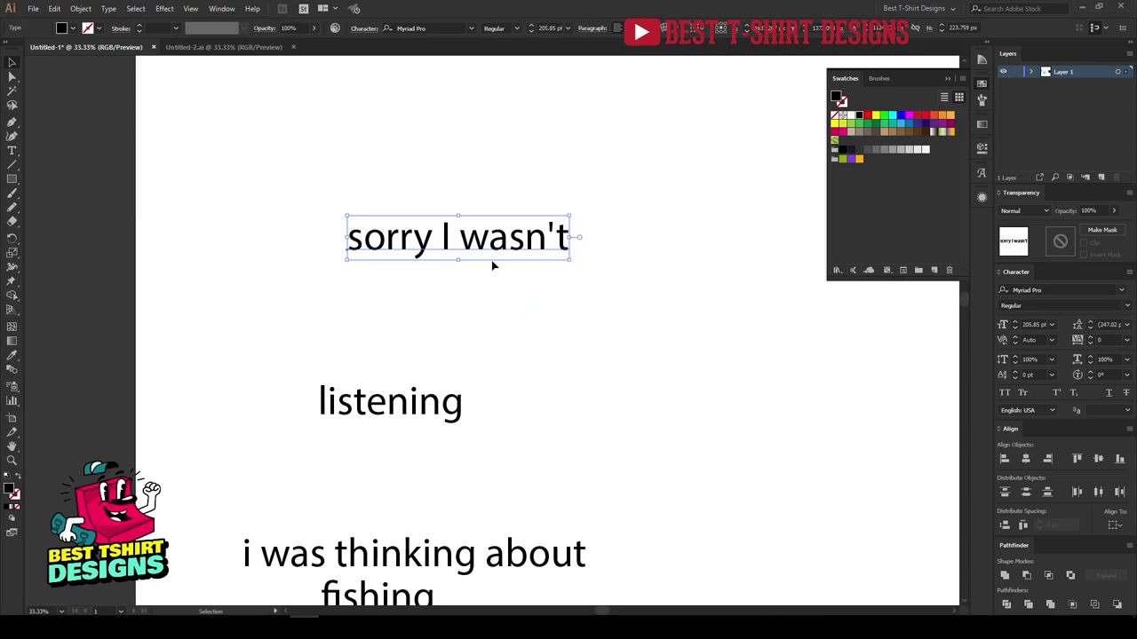
- Set SORRY I WASN'T in Norwester and move LISTENING up beneath it
left_click(451, 28)
type("nor")
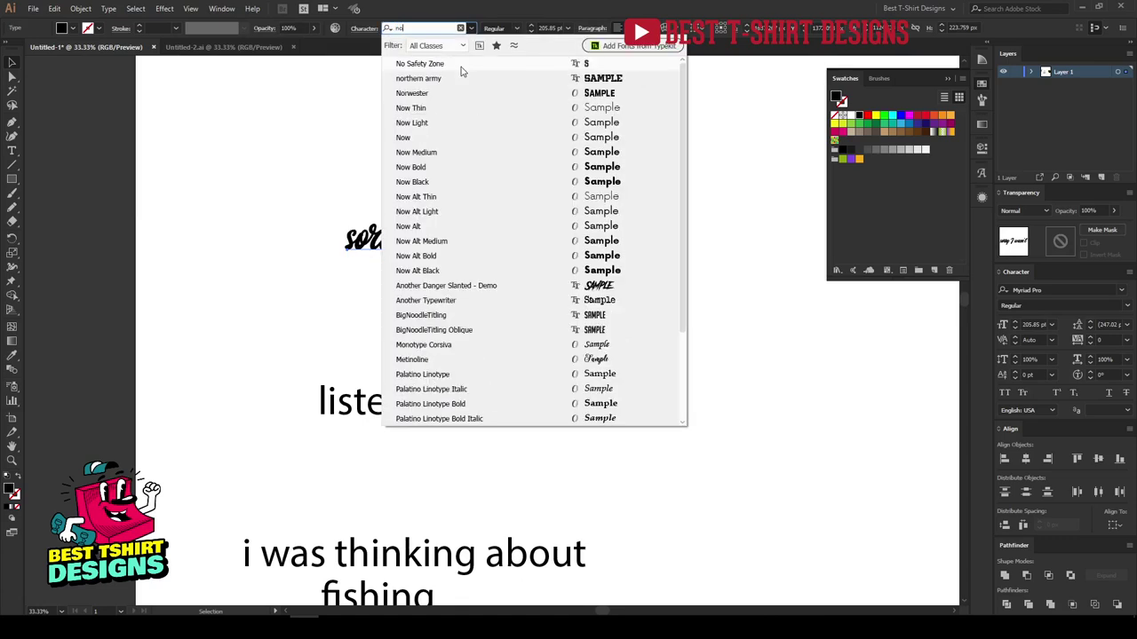
left_click(412, 79)
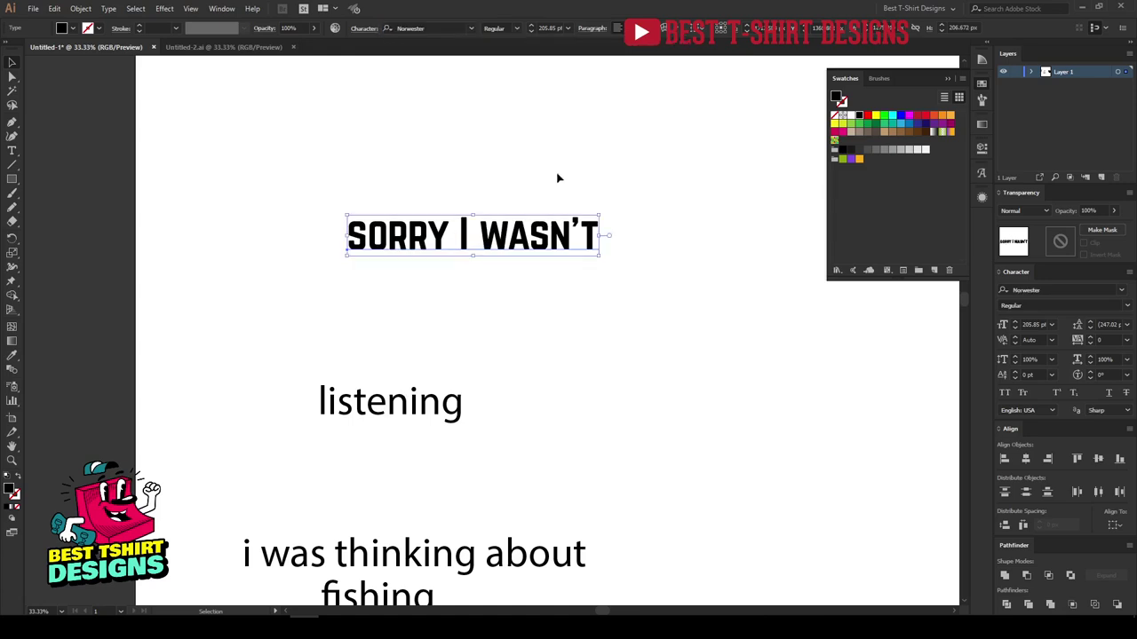
left_click_drag(575, 238, 584, 198)
left_click_drag(440, 395, 519, 249)
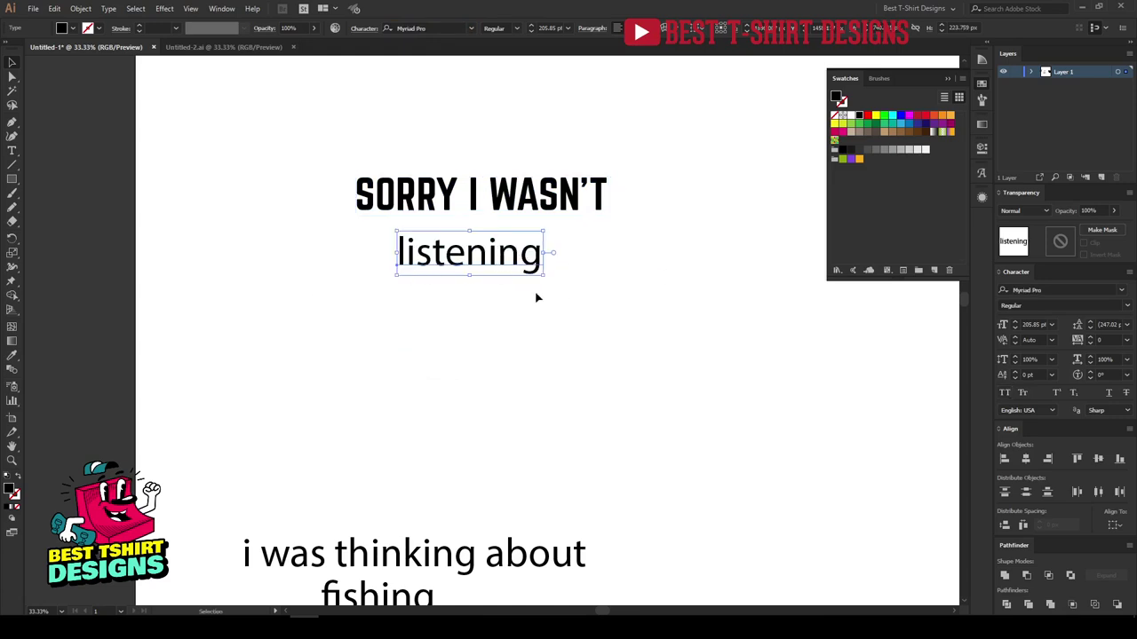
- Set LISTENING in Enamela W01 Condensed Bold, all caps, and enlarge it
scroll(539, 299, "down", 2)
scroll(538, 299, "down", 1)
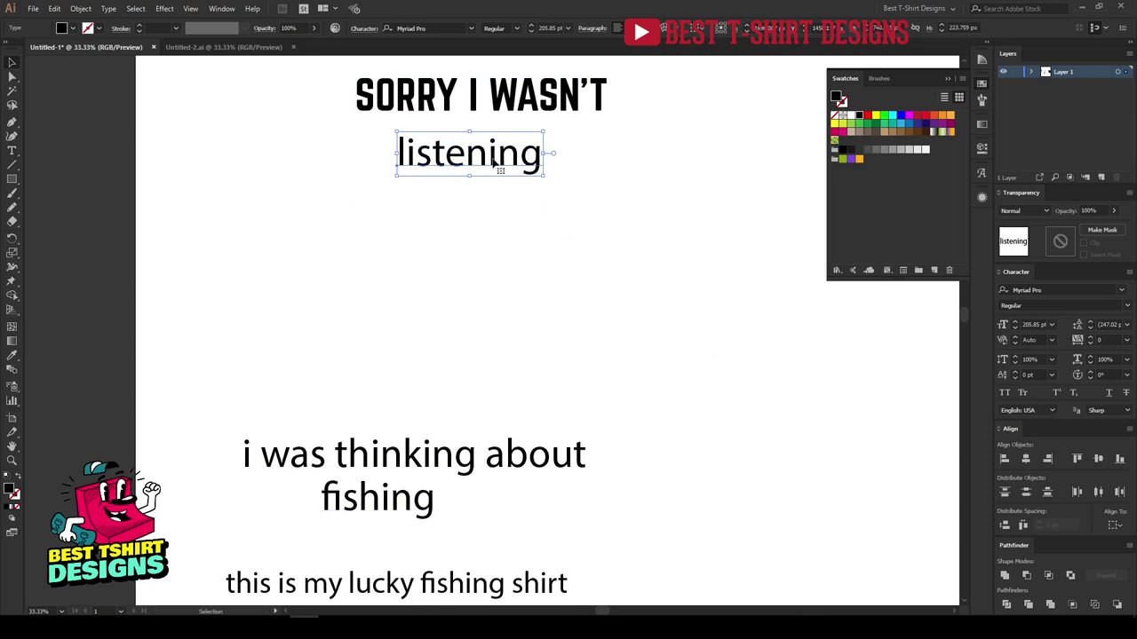
scroll(524, 213, "up", 1)
left_click(450, 29)
type("ena")
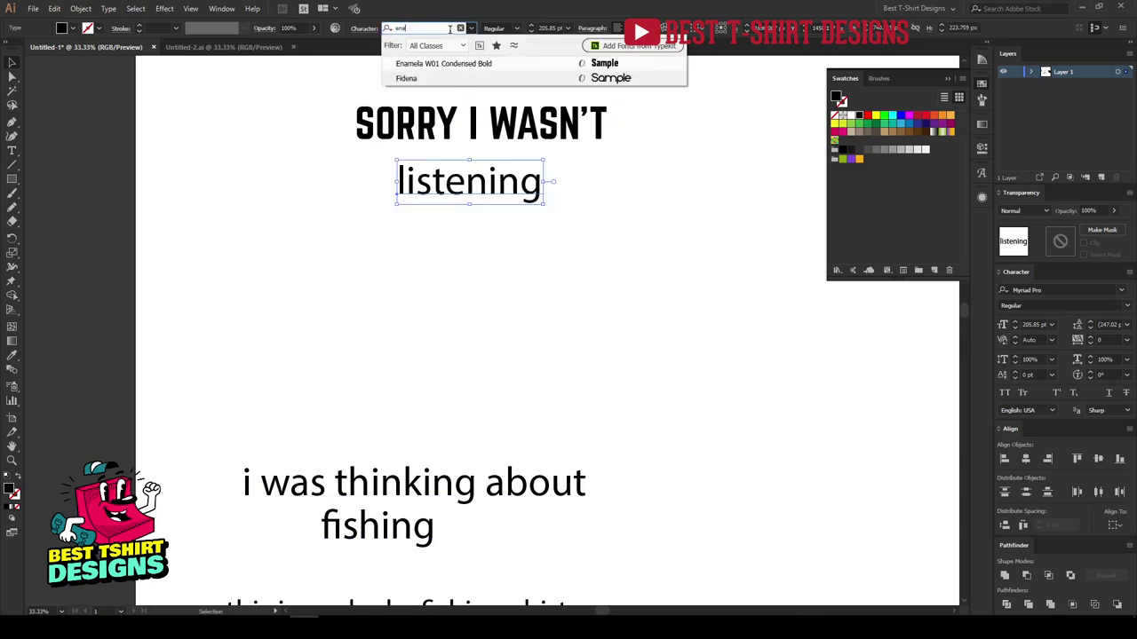
left_click(452, 64)
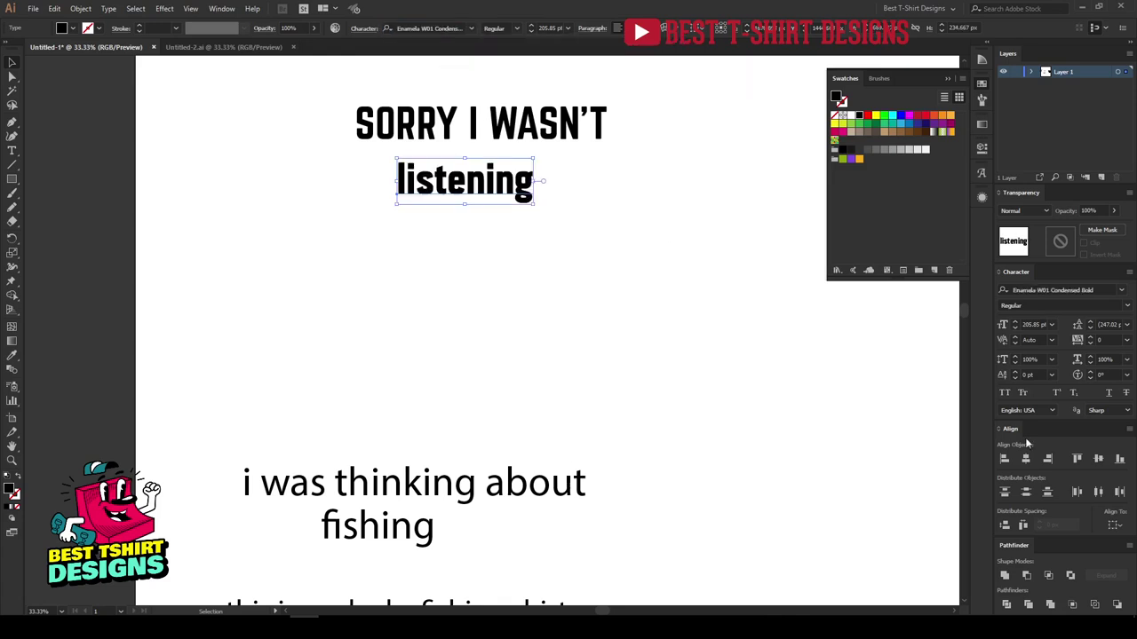
left_click(1005, 393)
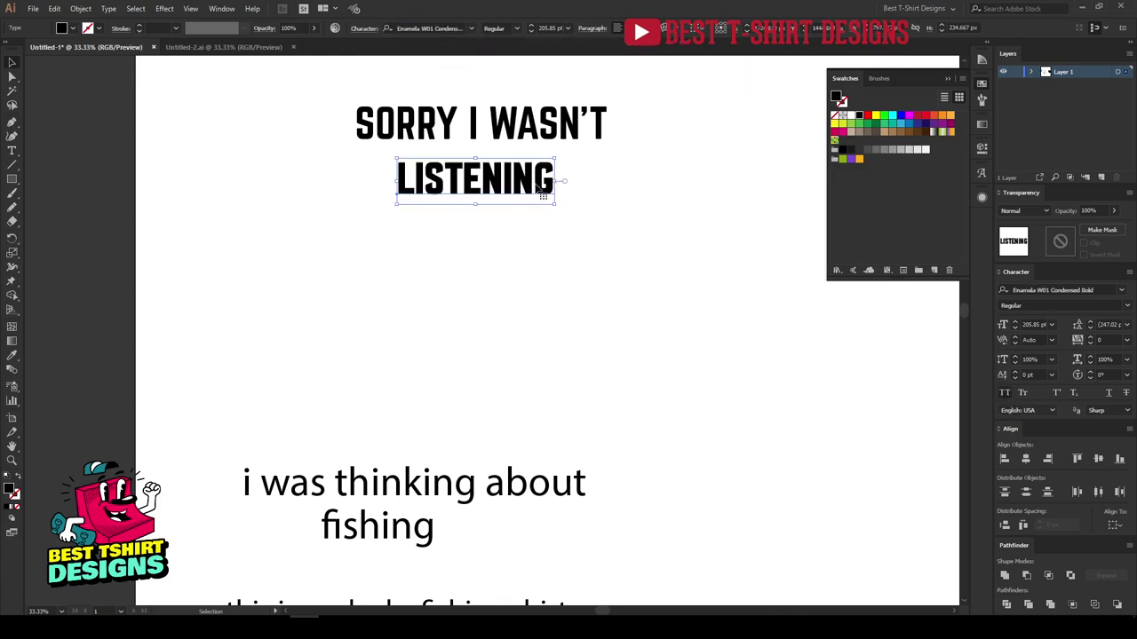
left_click_drag(555, 181, 664, 193)
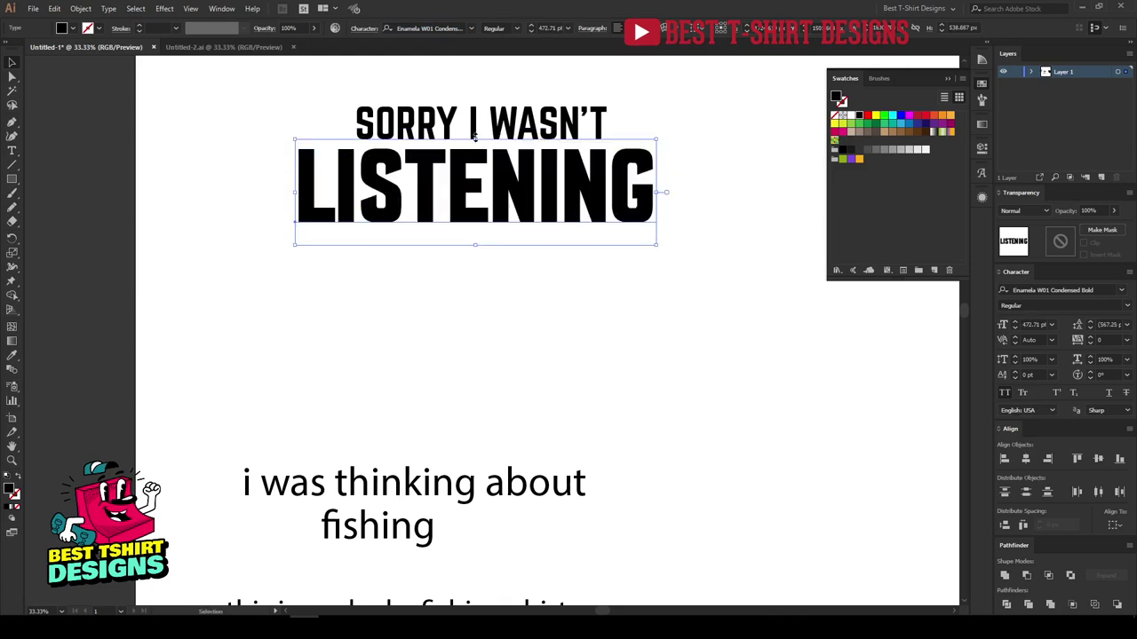
- Switch LISTENING to Poster Gothic ATF Heavy and scale it down narrower and smaller
left_click(434, 28)
type("pos")
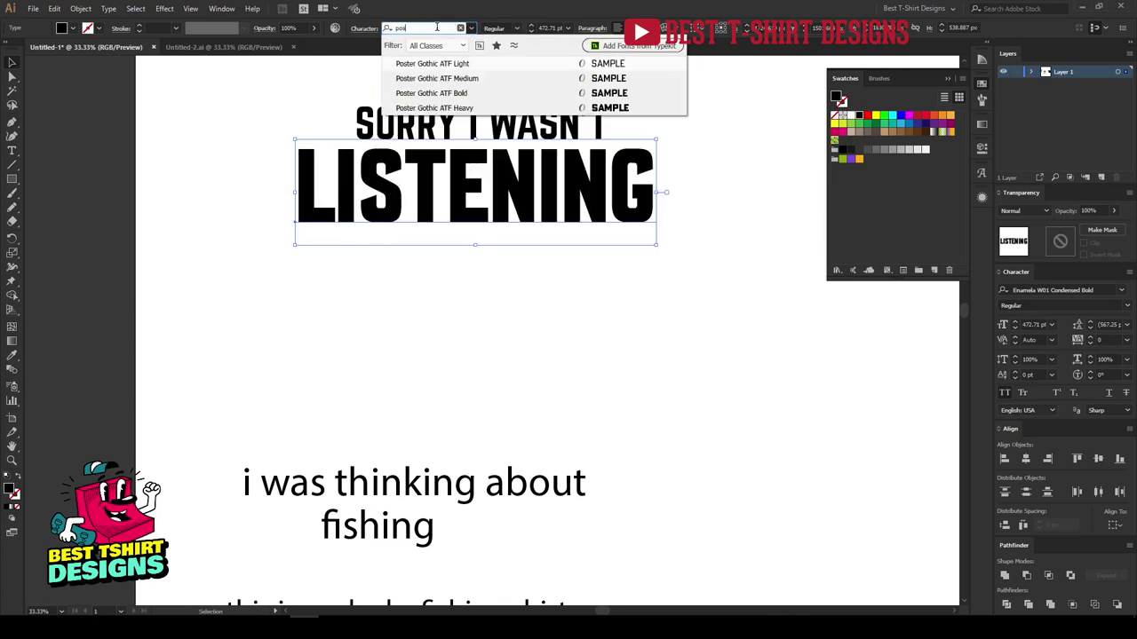
left_click(447, 108)
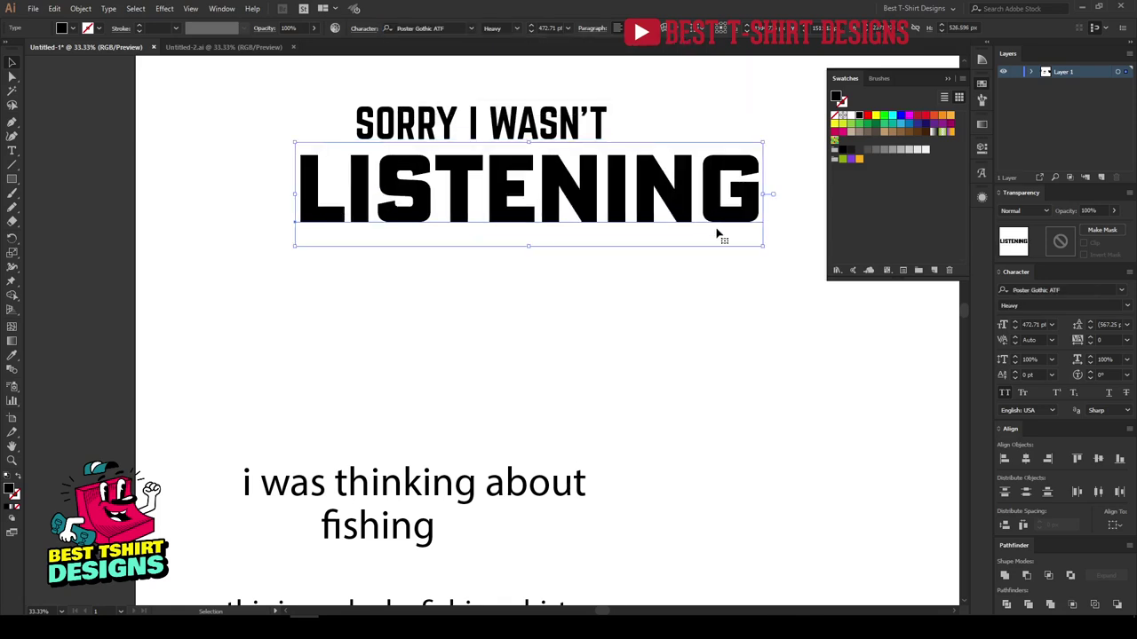
left_click_drag(761, 192, 697, 195)
left_click_drag(601, 216, 595, 194)
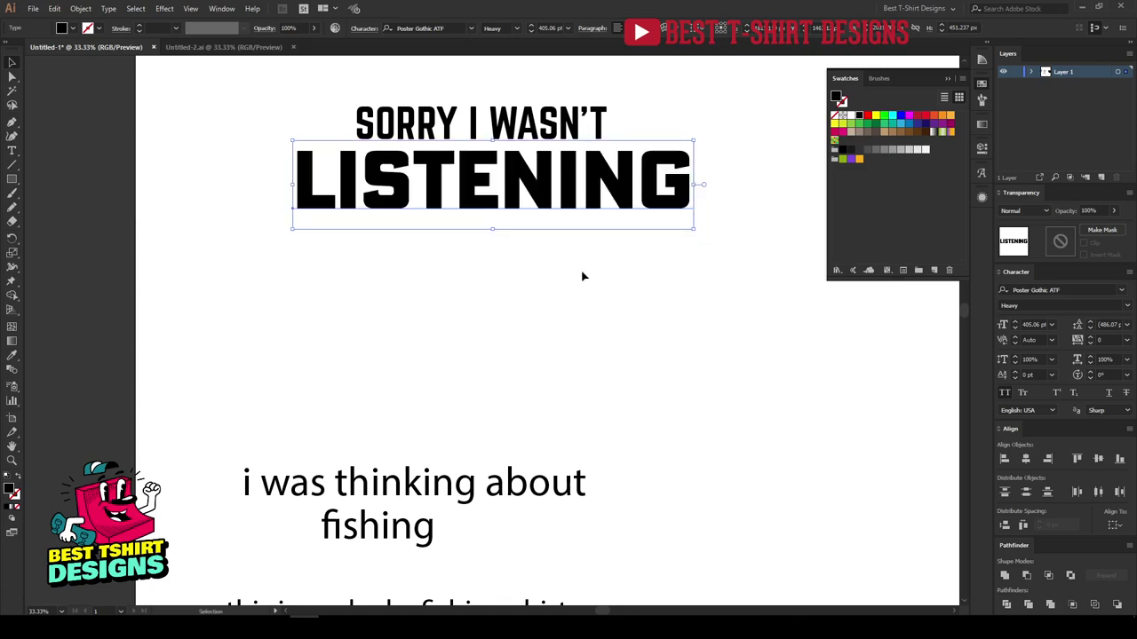
left_click(563, 267)
left_click(491, 201)
- Copy LISTENING's style onto fishing with the Eyedropper and move FISHING down slightly
left_click(524, 298)
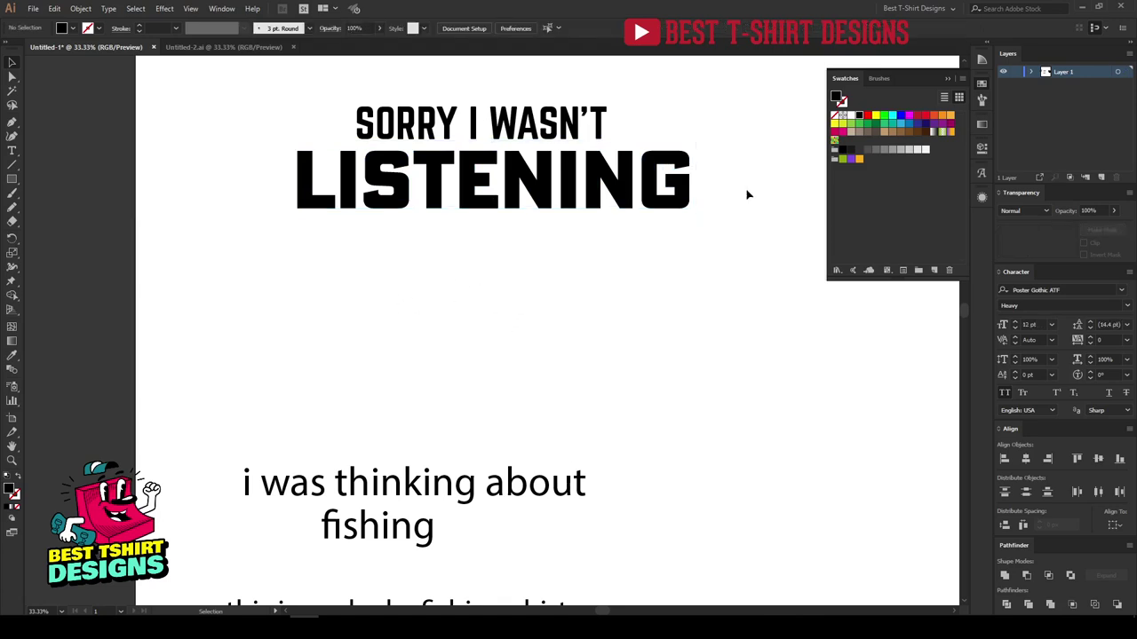
left_click(526, 190)
right_click(538, 190)
left_click(439, 297)
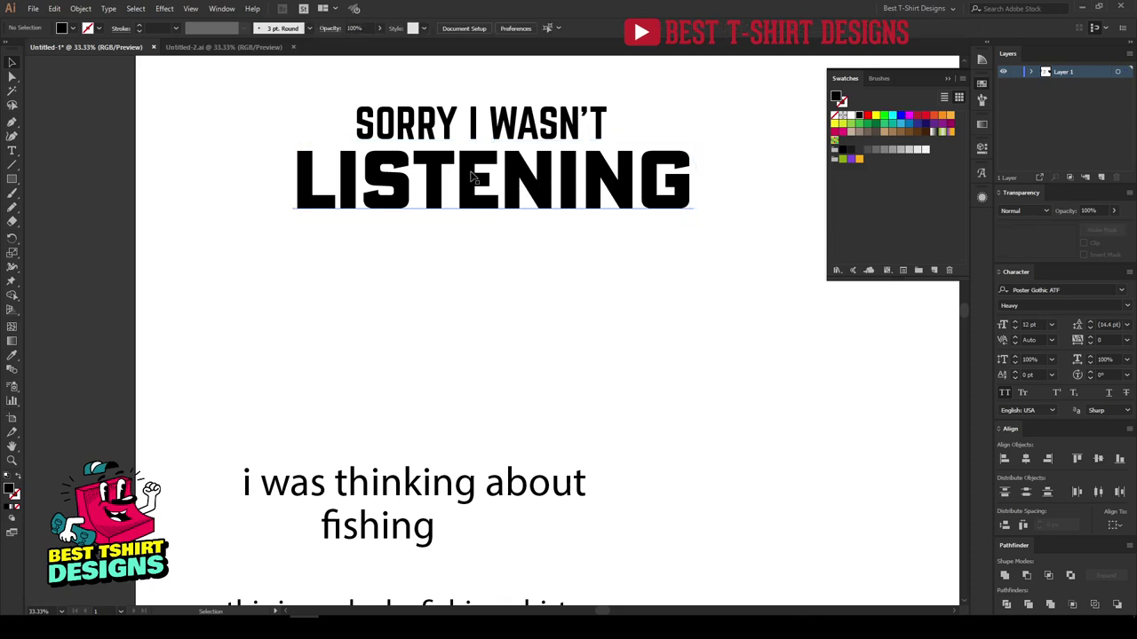
left_click(475, 181)
left_click(411, 548)
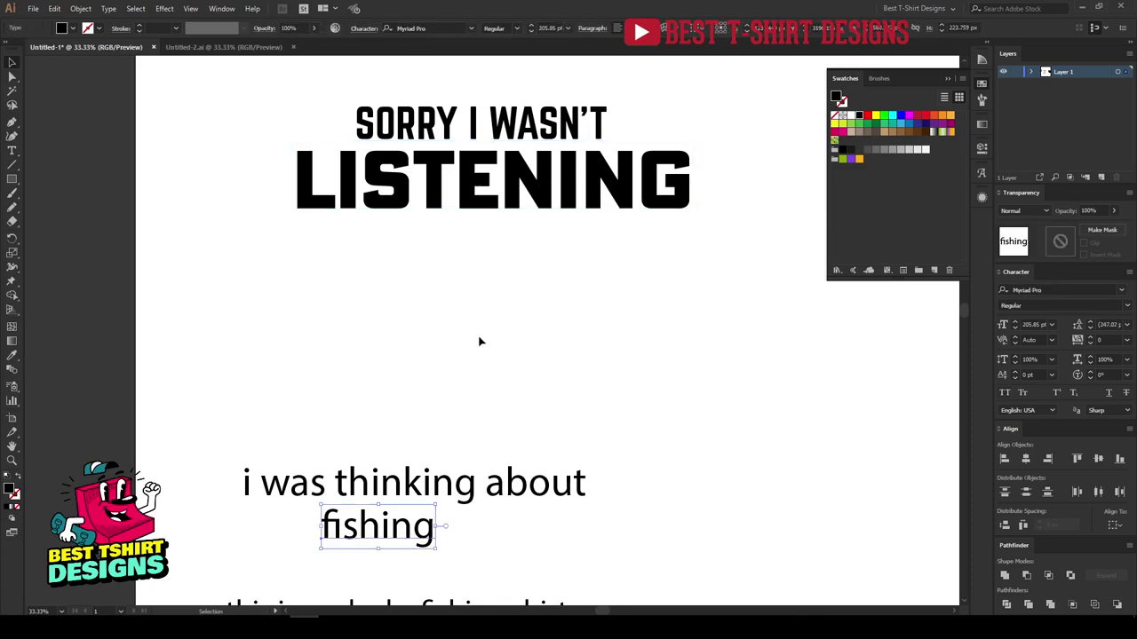
key("i")
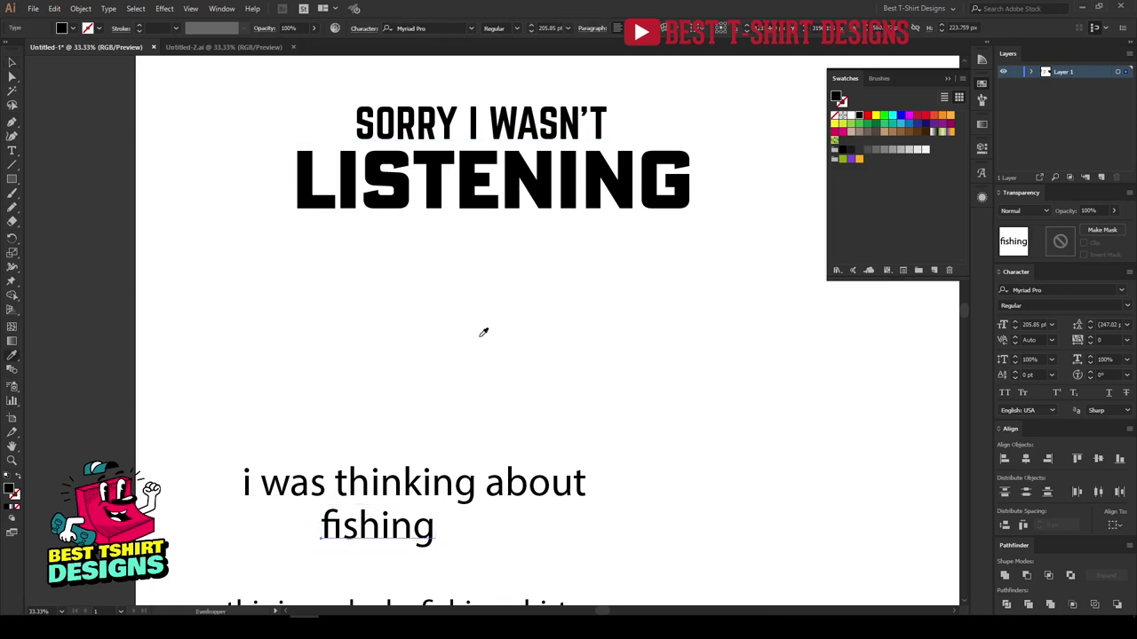
left_click(514, 174)
key("v")
left_click_drag(517, 503, 517, 530)
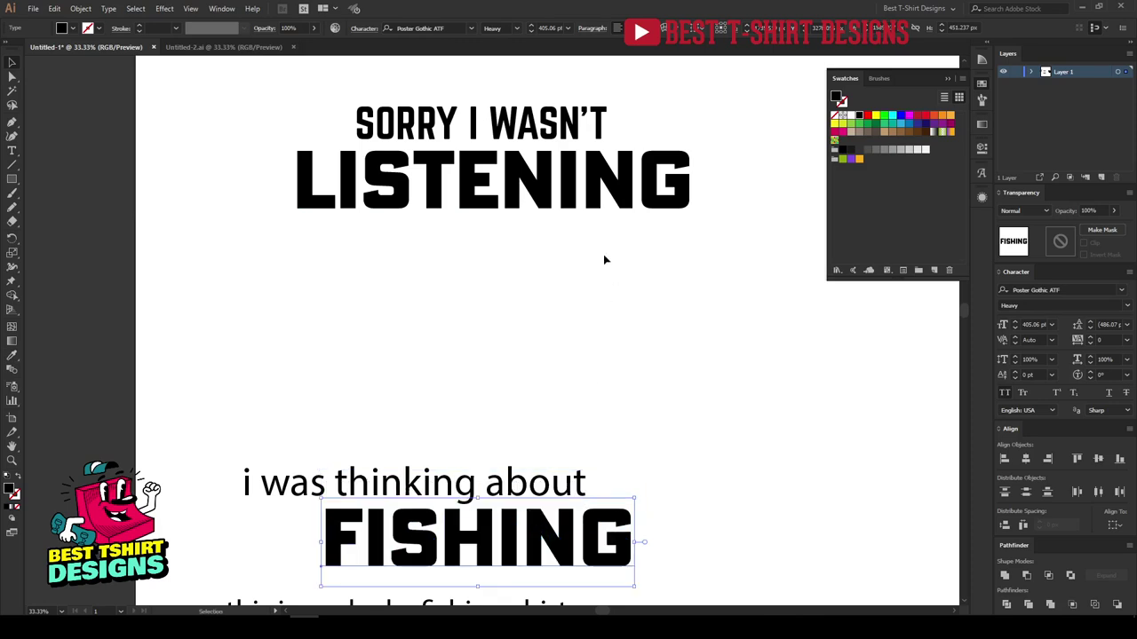
- Apply the Norwester style to I WAS THINKING ABOUT and the lucky fishing shirt line
left_click_drag(532, 480, 582, 456)
key("i")
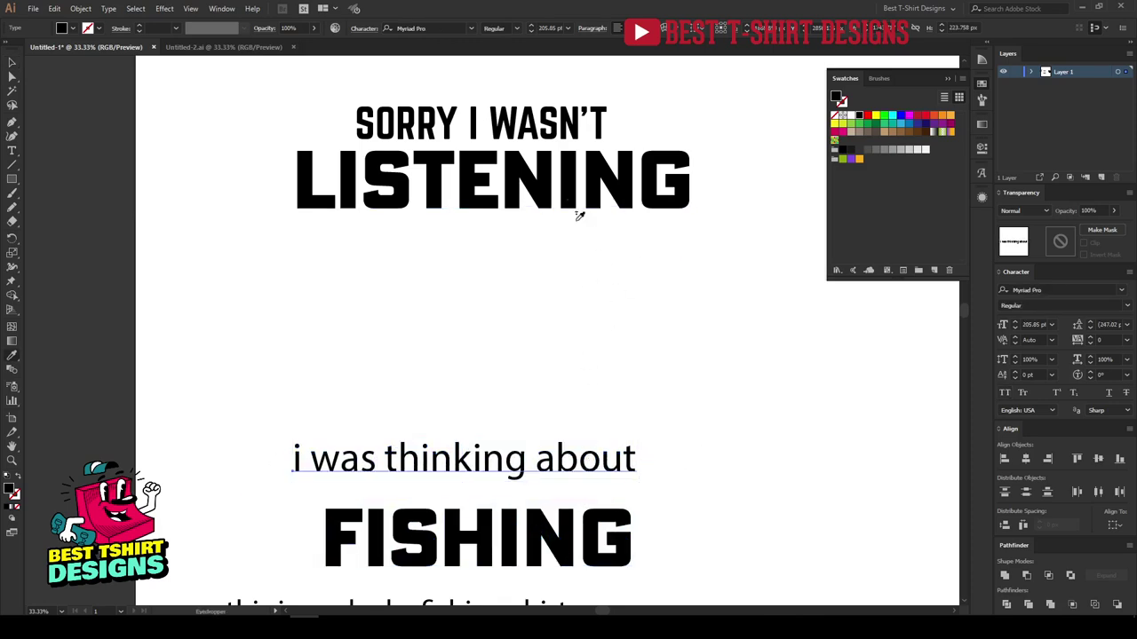
left_click(525, 121)
key("v")
scroll(655, 394, "down", 1)
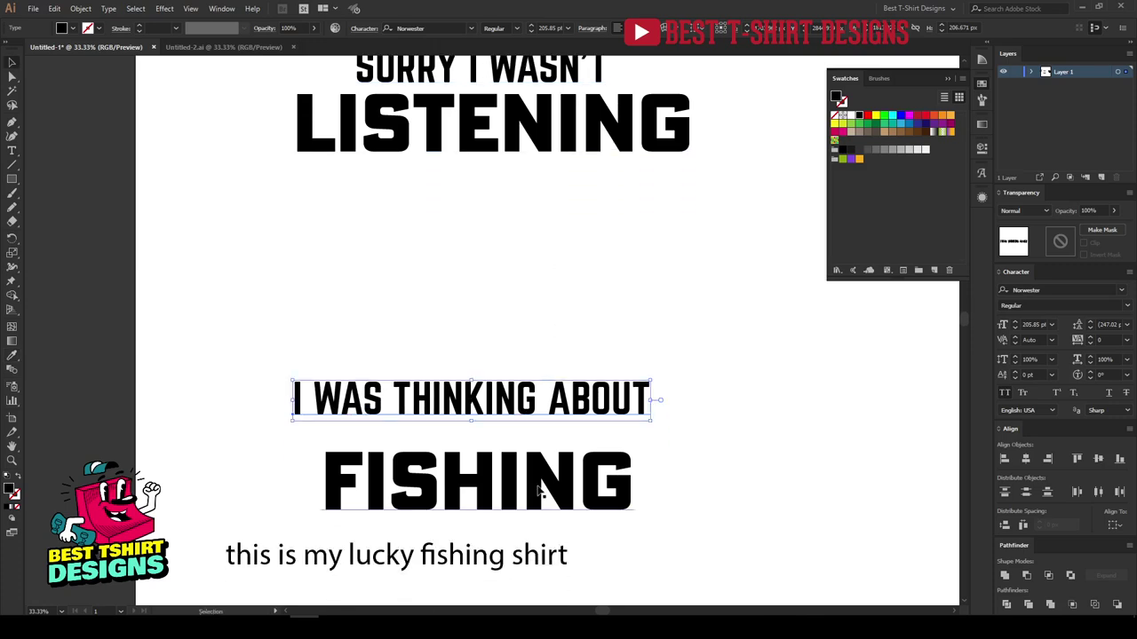
left_click(526, 555)
key("i")
left_click(576, 391)
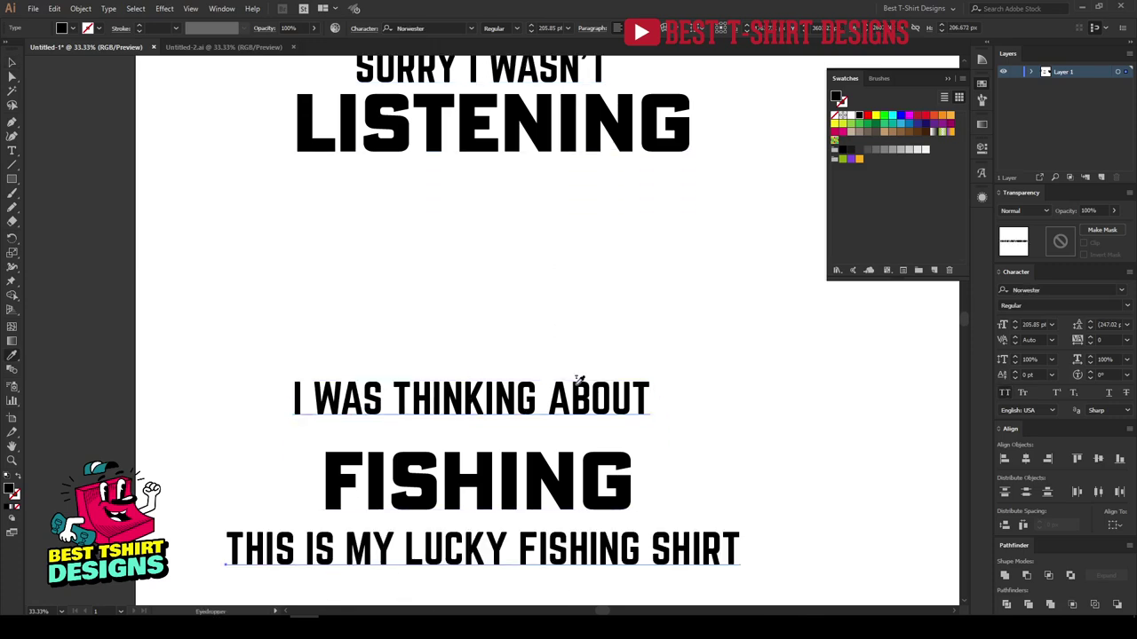
key("v")
- Convert LISTENING to outlines, then undo the conversion
scroll(577, 391, "up", 1)
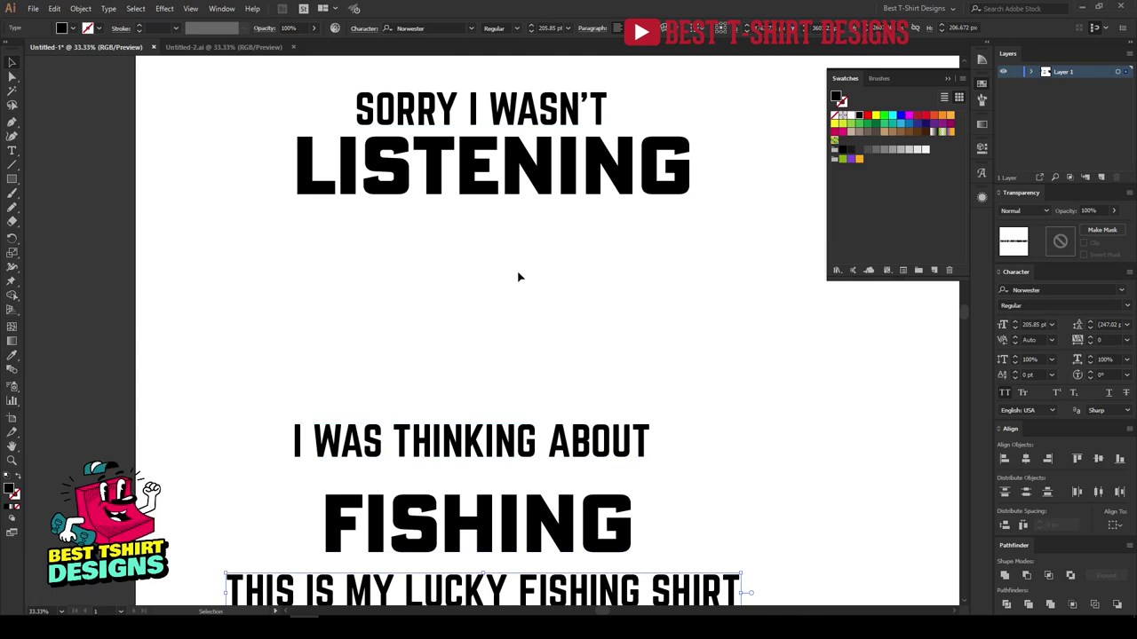
right_click(504, 179)
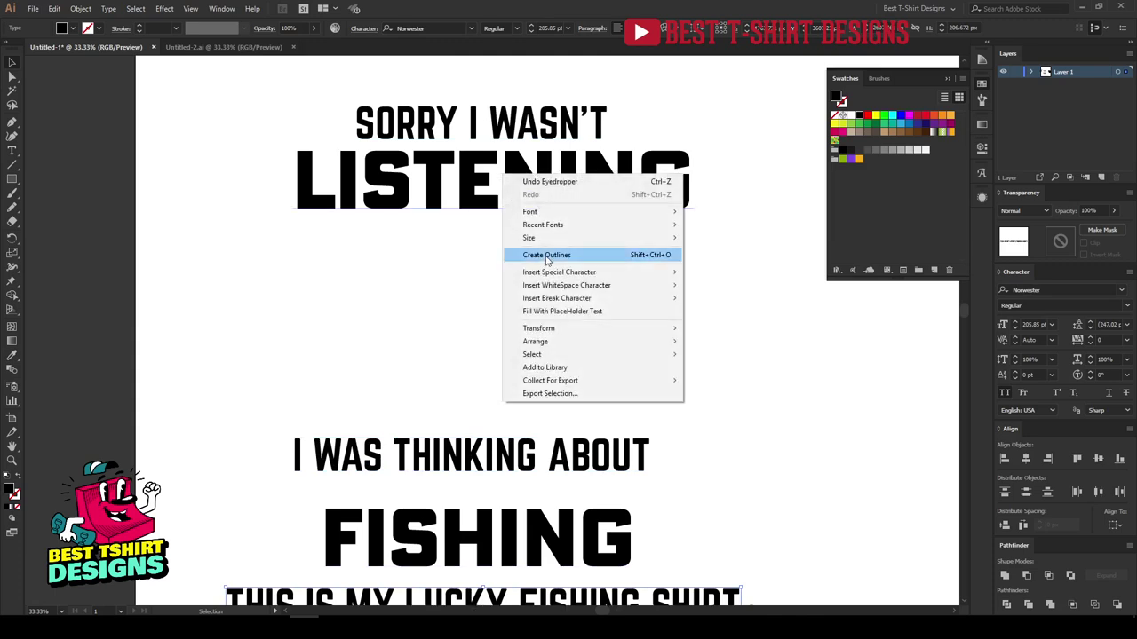
left_click(546, 254)
key("ctrl+z")
right_click(531, 189)
- Outline LISTENING, apply a -10% Bulge warp, and stretch it taller
left_click(564, 275)
scroll(533, 167, "up", 1)
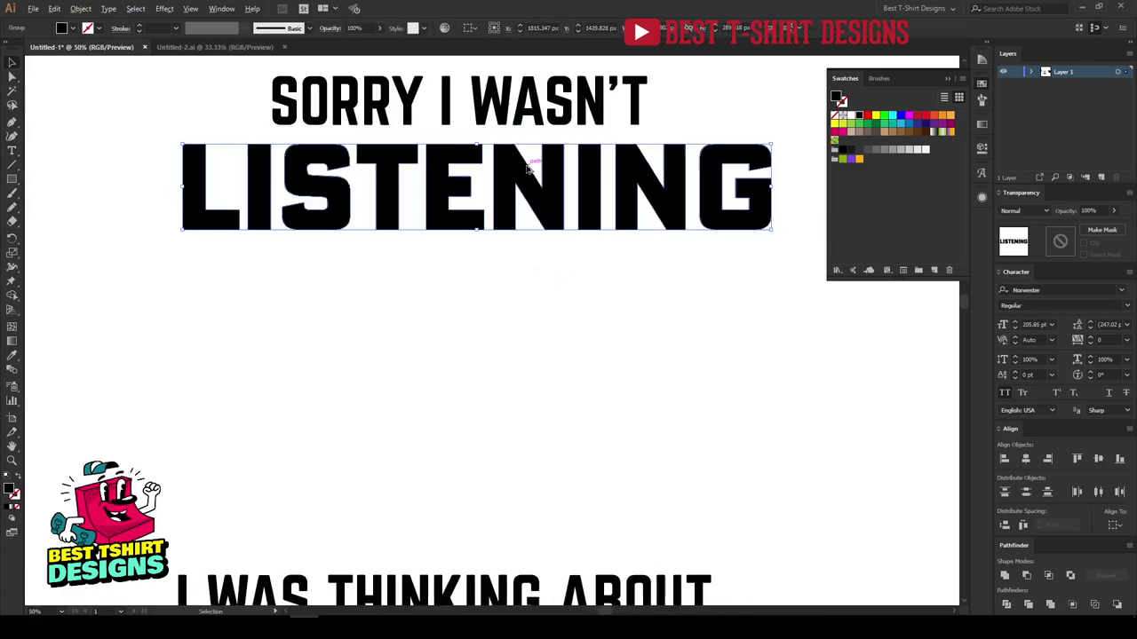
left_click(165, 10)
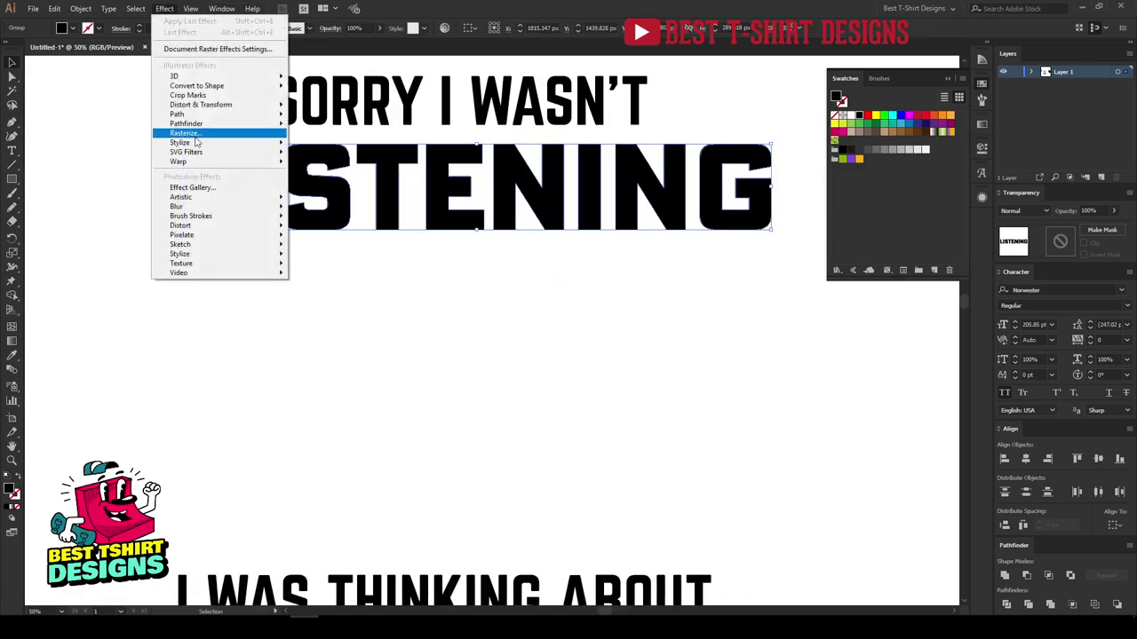
mouse_move(222, 163)
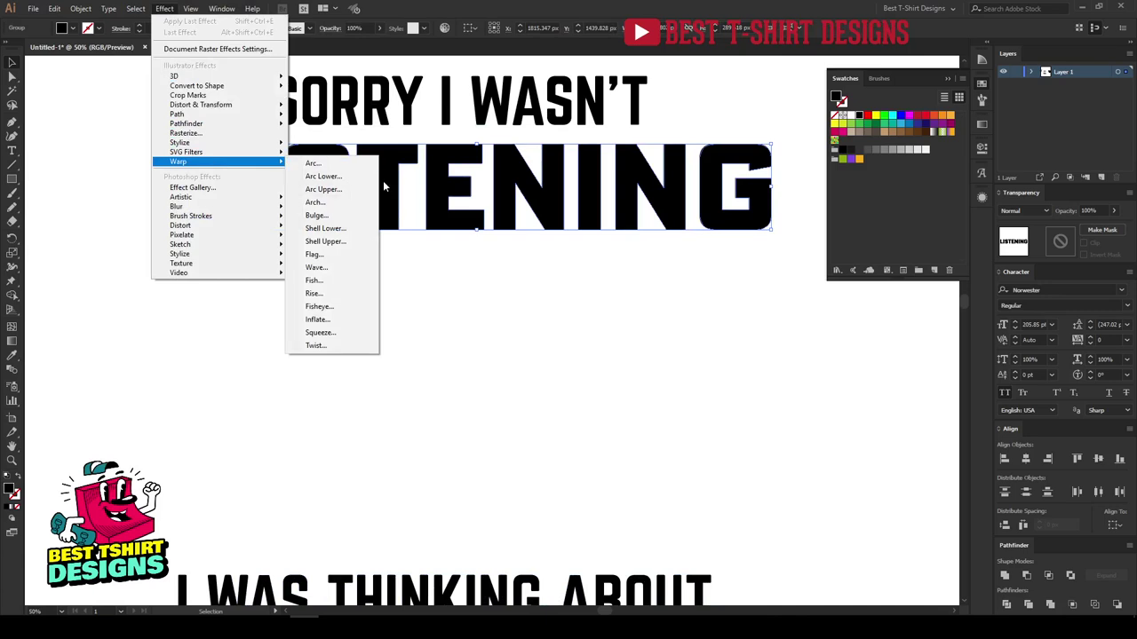
left_click(328, 216)
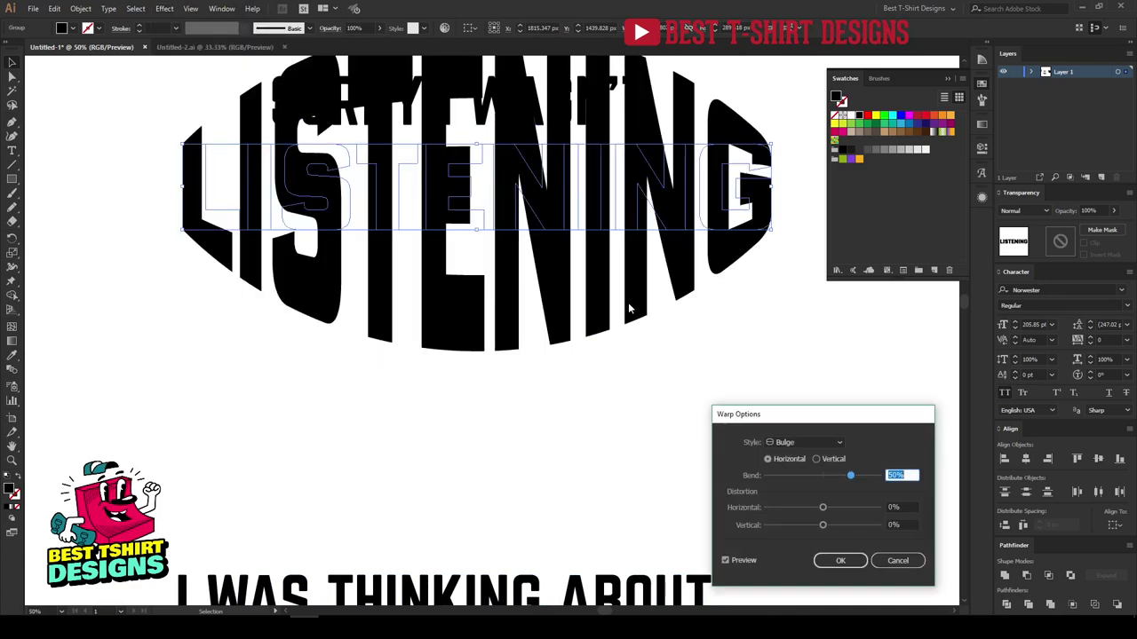
scroll(903, 472, "down", 6)
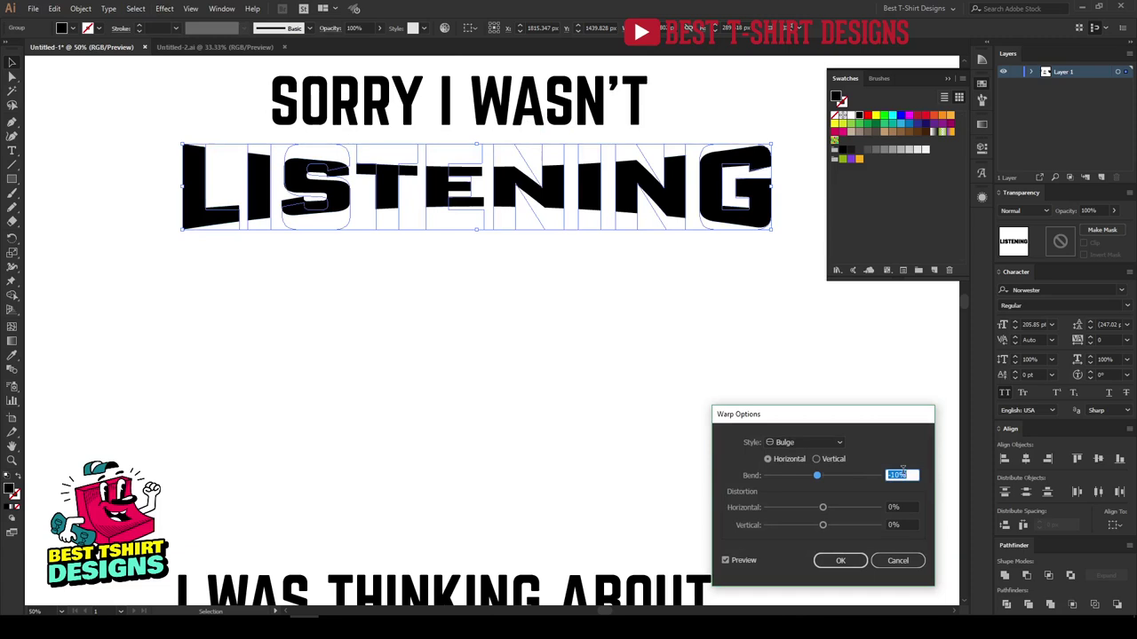
left_click(838, 560)
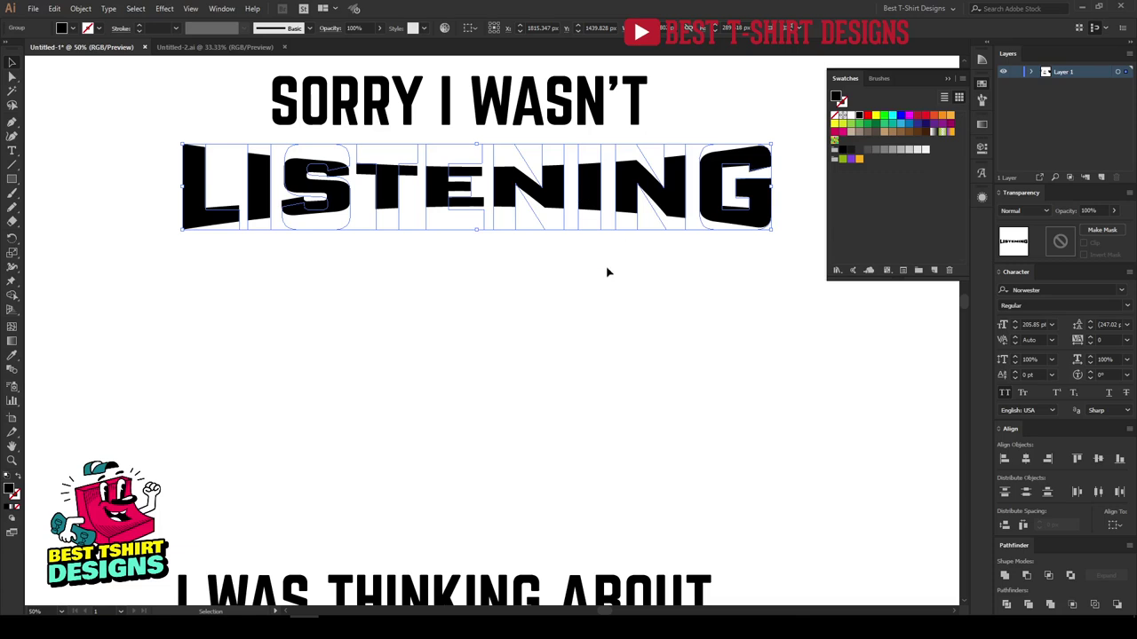
left_click_drag(477, 231, 478, 258)
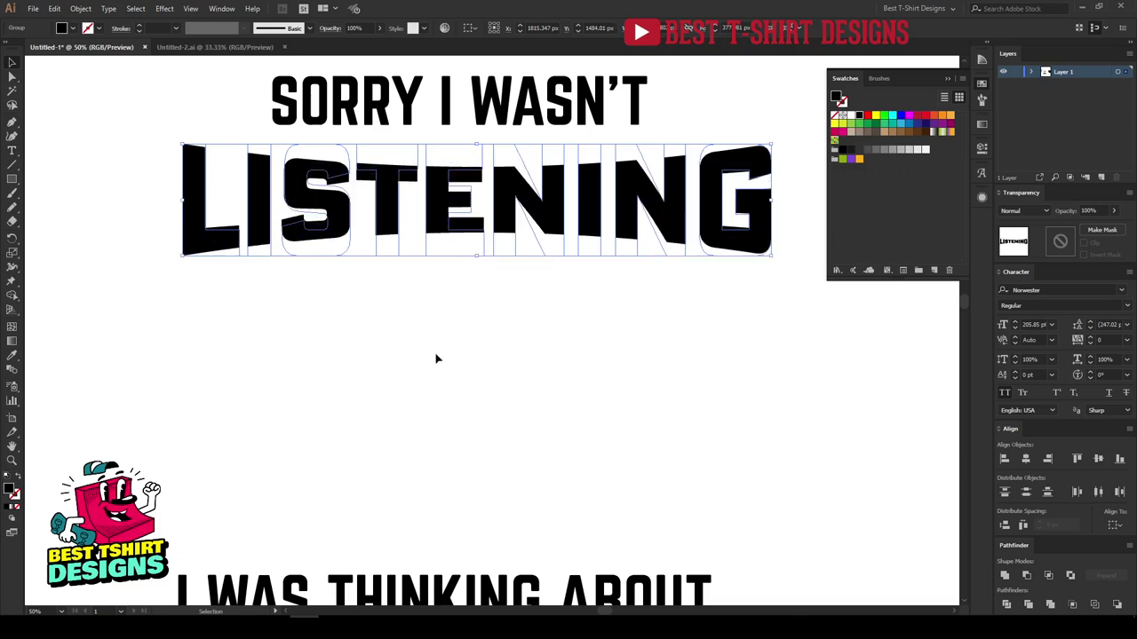
- Reselect LISTENING's letter shapes, undo a nudge, and move FISHING above I WAS THINKING ABOUT
left_click_drag(89, 210, 308, 190)
left_click(333, 258)
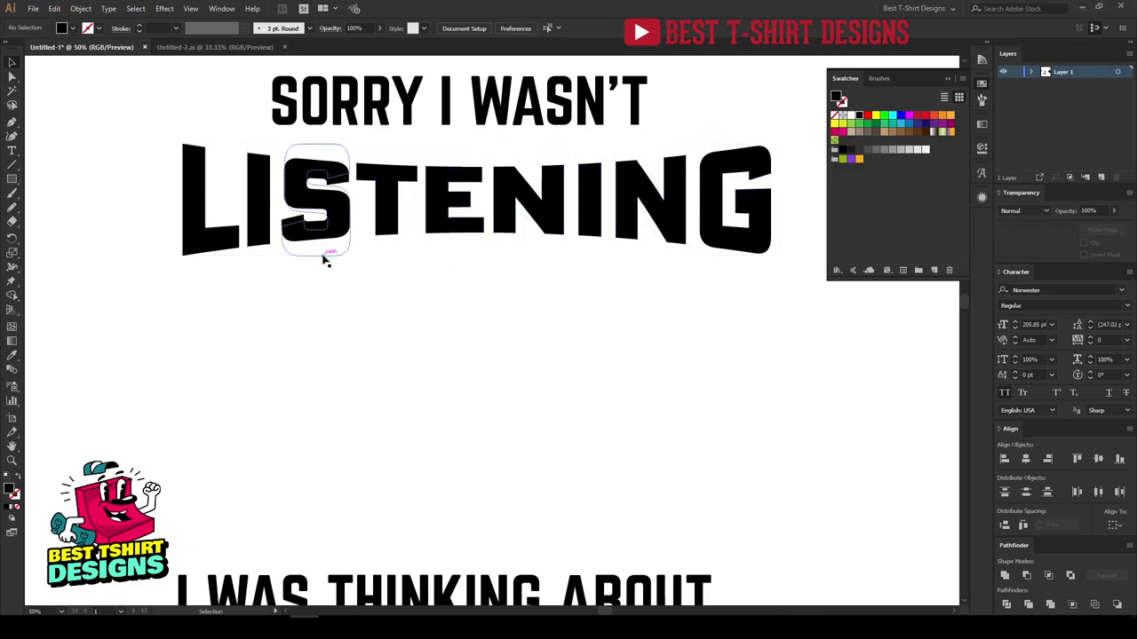
left_click_drag(210, 228, 794, 364)
left_click(497, 307)
scroll(371, 282, "down", 1)
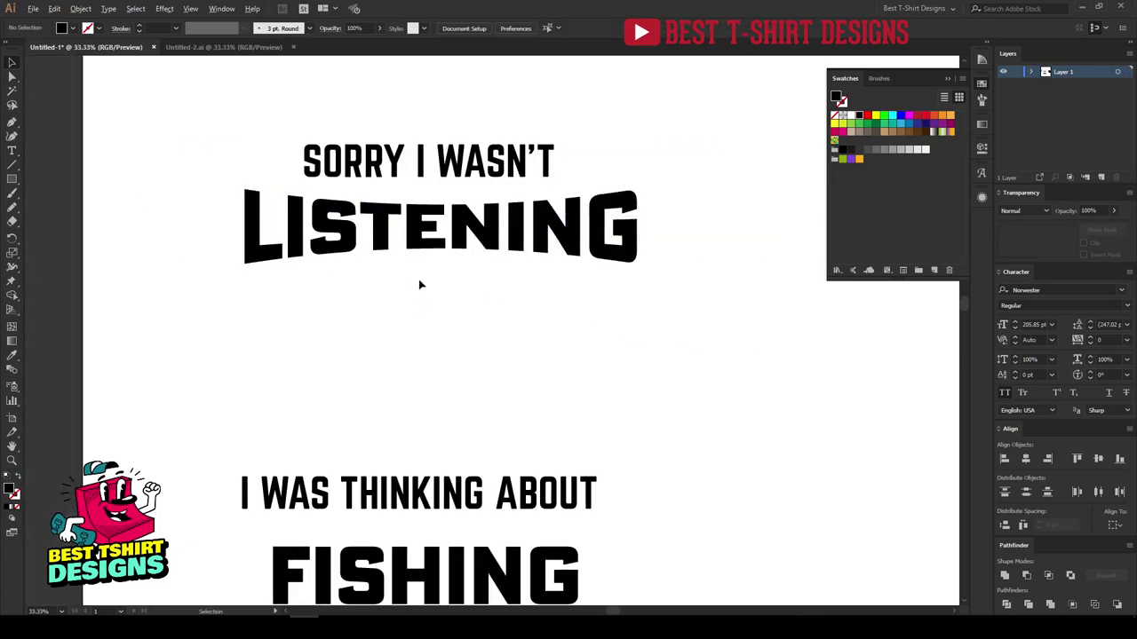
key("ctrl+z")
key("ctrl+z")
key("ctrl+z")
key("ctrl+z")
left_click(525, 323)
left_click_drag(534, 320, 365, 98)
left_click(411, 261)
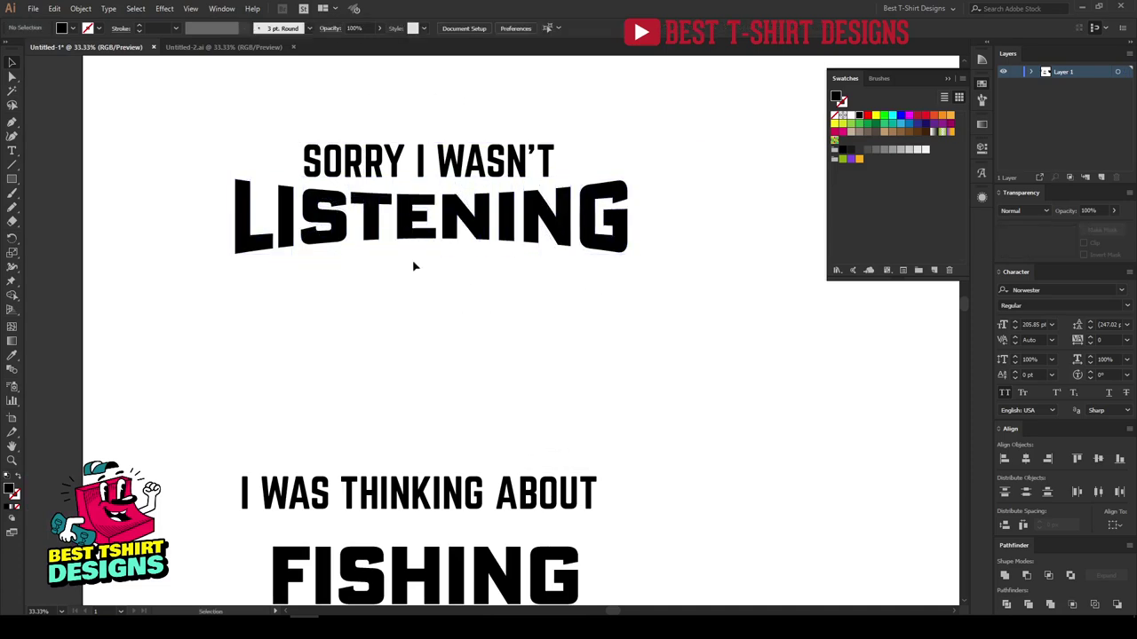
scroll(468, 280, "down", 1)
left_click_drag(485, 526, 489, 336)
- Outline FISHING and give it the same -10% Bulge warp
right_click(488, 334)
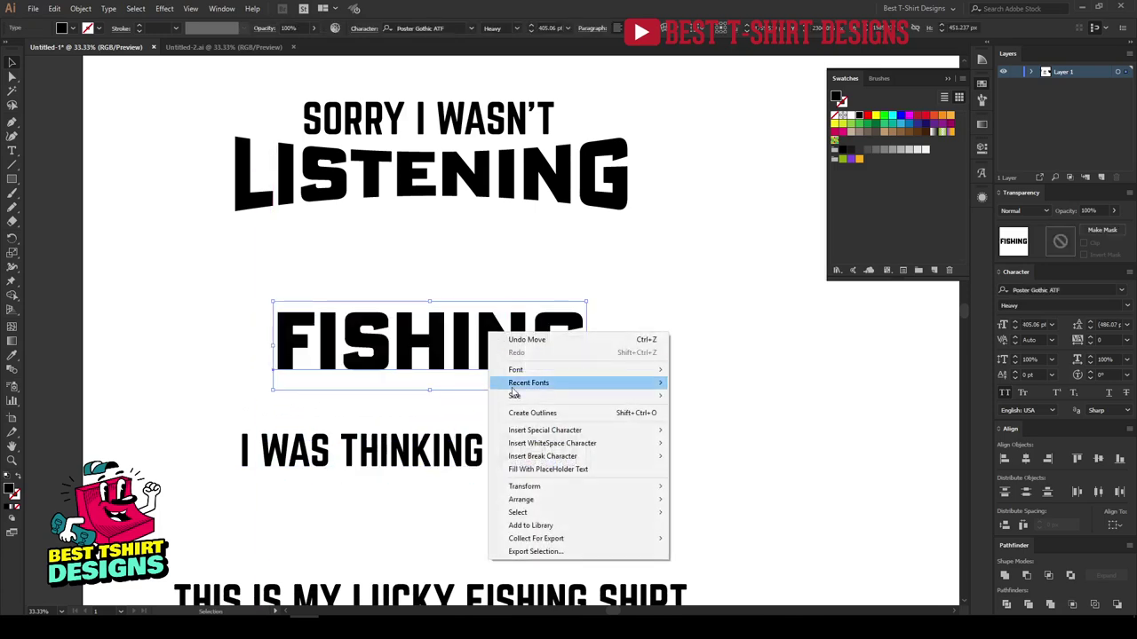
left_click(519, 411)
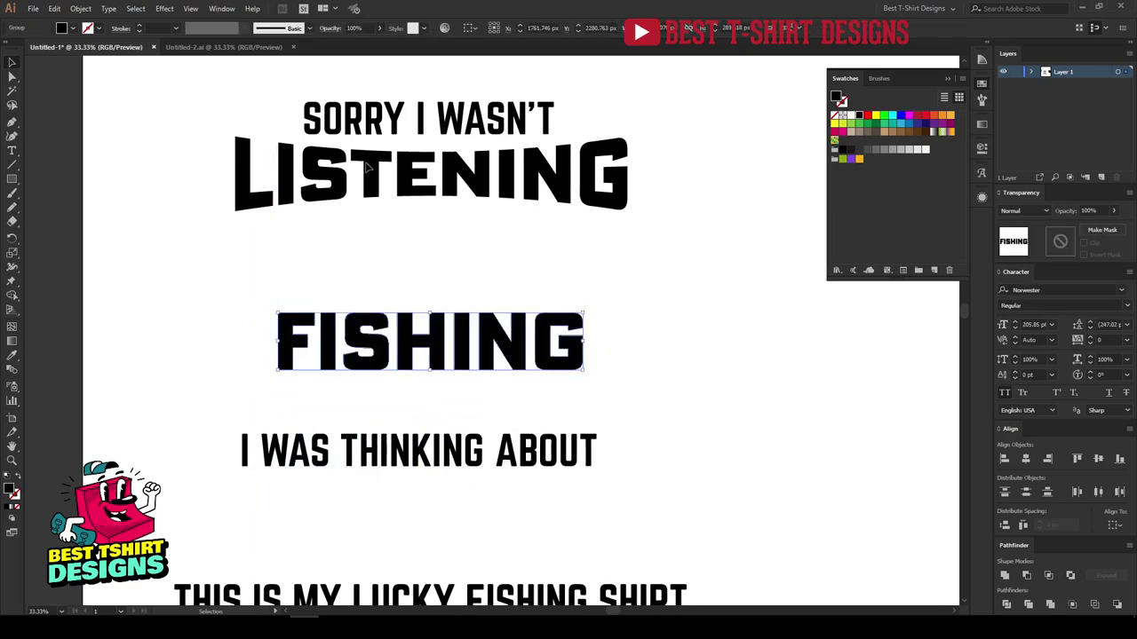
left_click(167, 8)
mouse_move(222, 162)
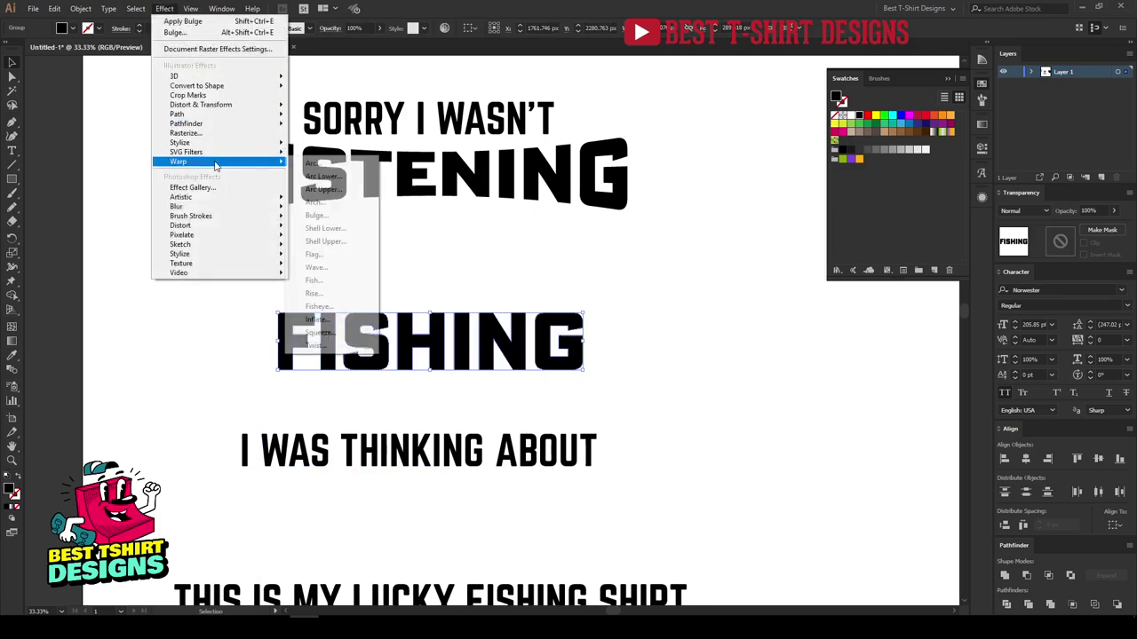
left_click(324, 216)
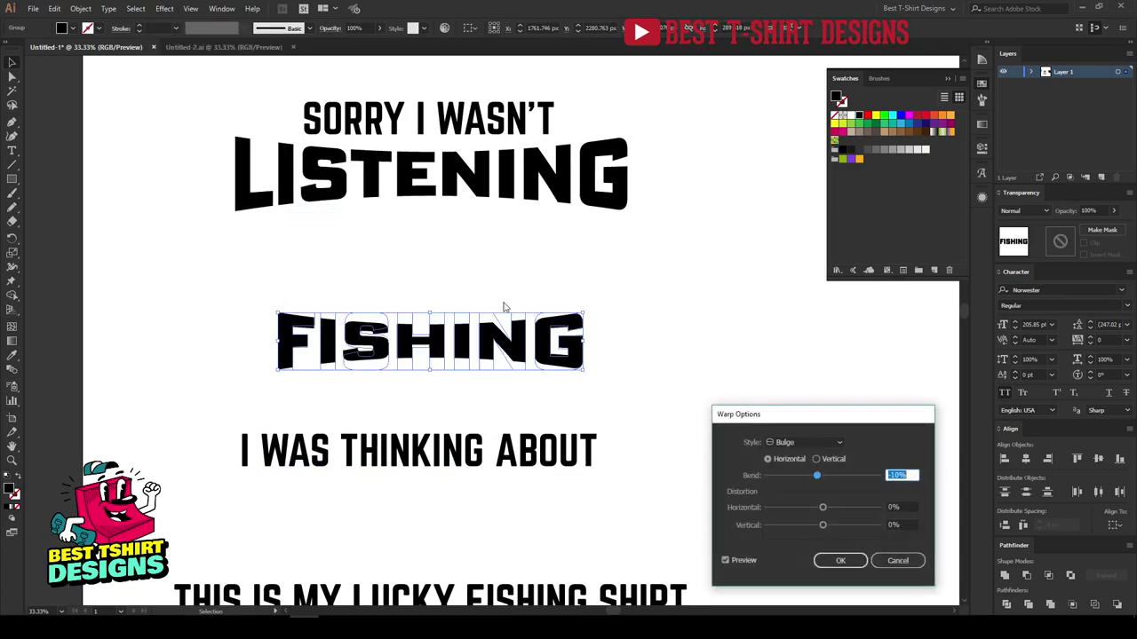
left_click(838, 560)
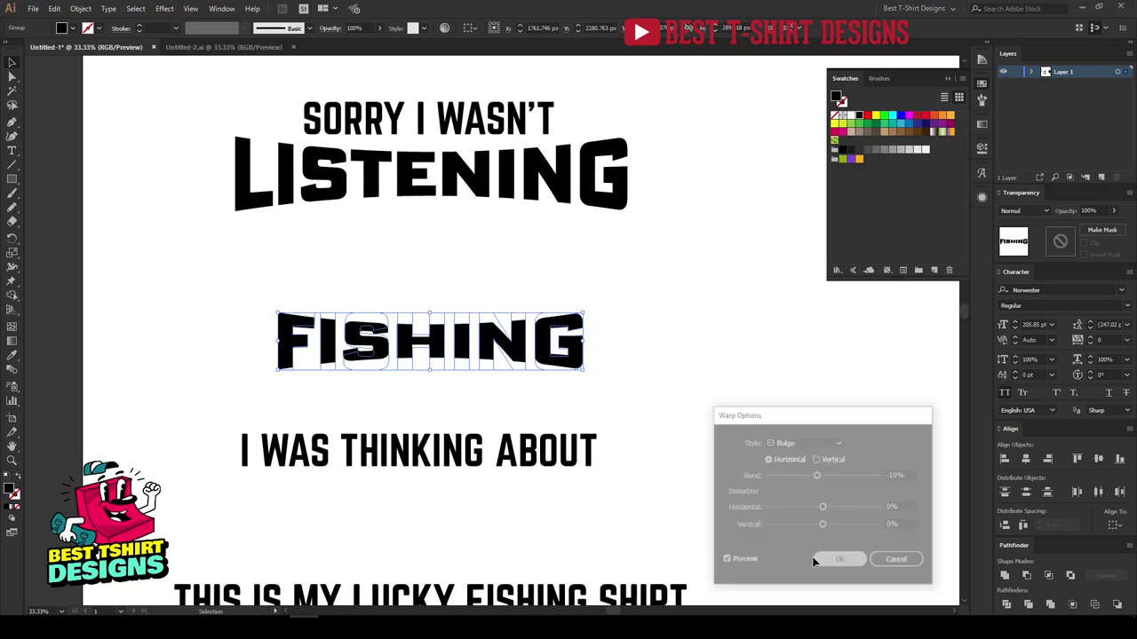
- Place FISHING to the right of LISTENING and align the two
left_click_drag(539, 346, 667, 279)
left_click(597, 206)
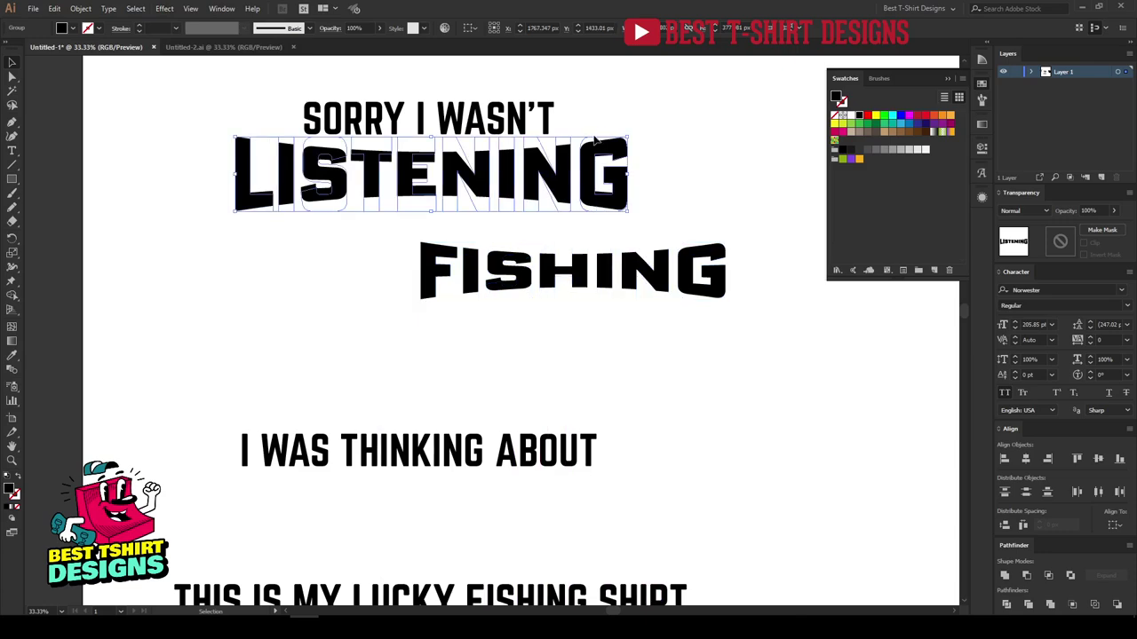
left_click_drag(604, 332, 462, 405)
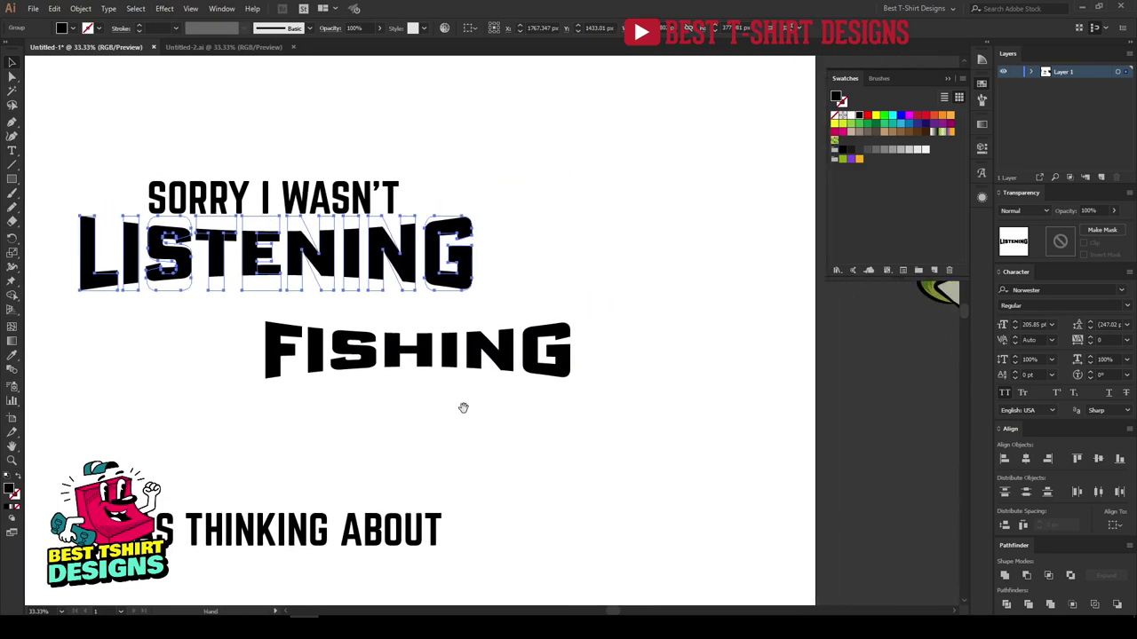
left_click_drag(436, 364, 644, 257)
left_click_drag(451, 203, 634, 332)
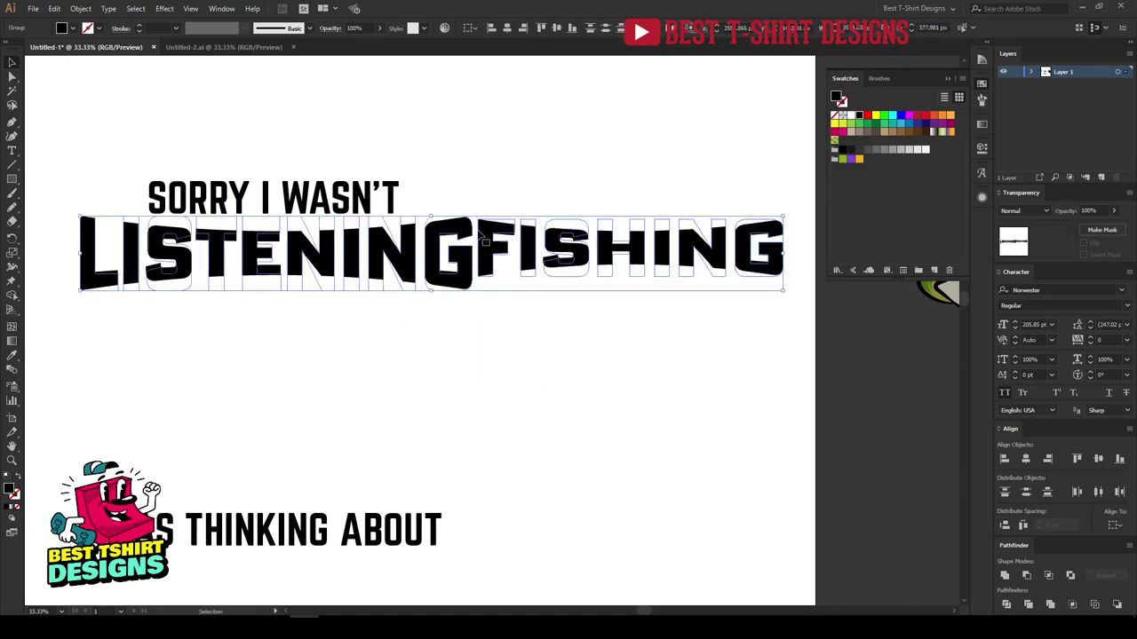
left_click(540, 32)
left_click(595, 204)
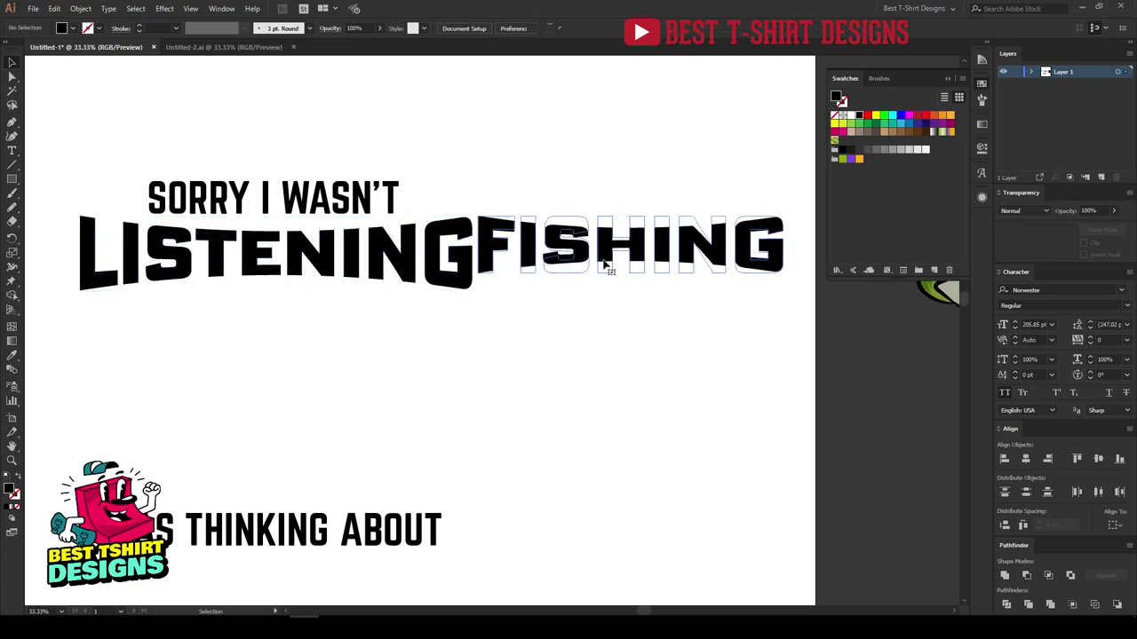
- Stretch FISHING taller to match LISTENING's height
left_click(604, 265)
left_click_drag(629, 274, 630, 293)
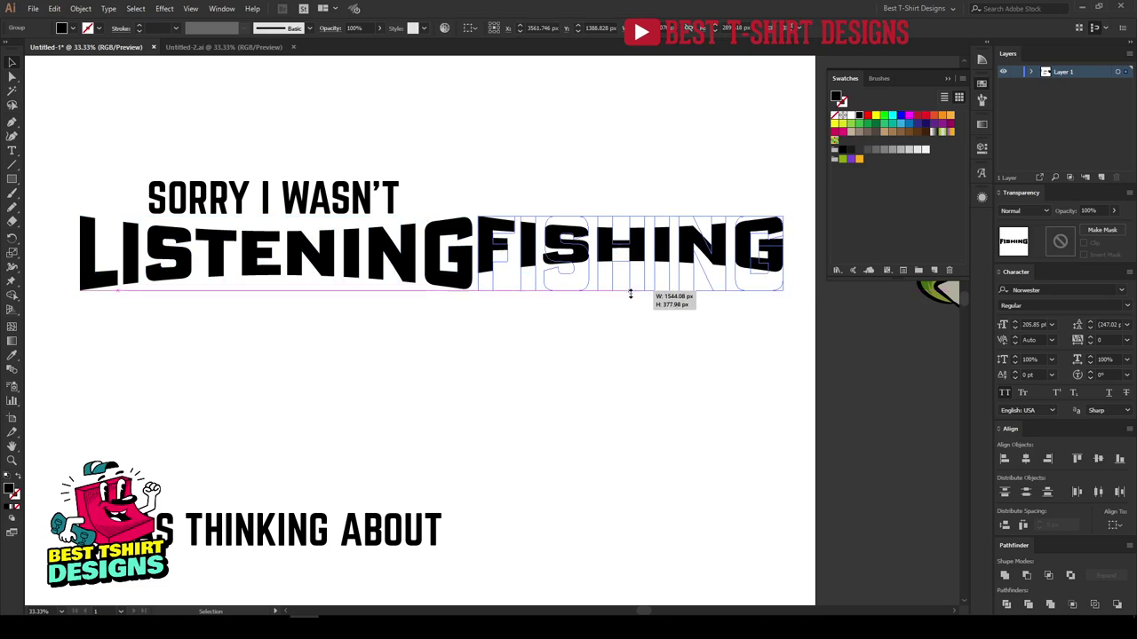
left_click_drag(631, 293, 301, 471)
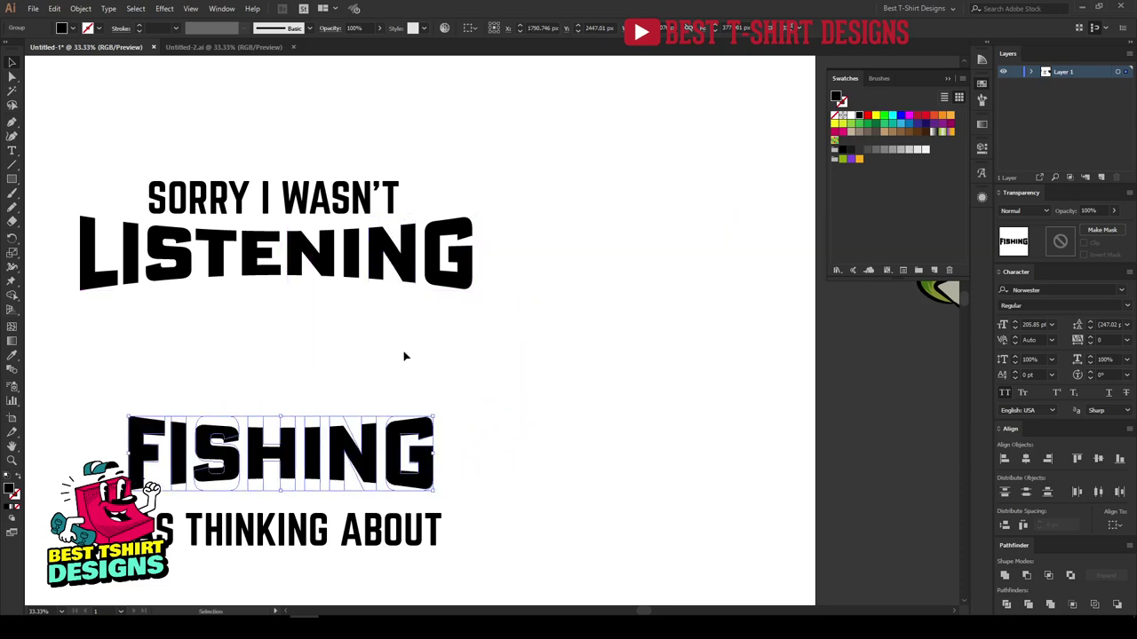
- Move FISHING down beneath I WAS THINKING ABOUT
scroll(393, 368, "down", 3)
scroll(522, 307, "down", 1)
left_click_drag(406, 365, 387, 472)
left_click_drag(513, 340, 393, 480)
left_click(510, 317)
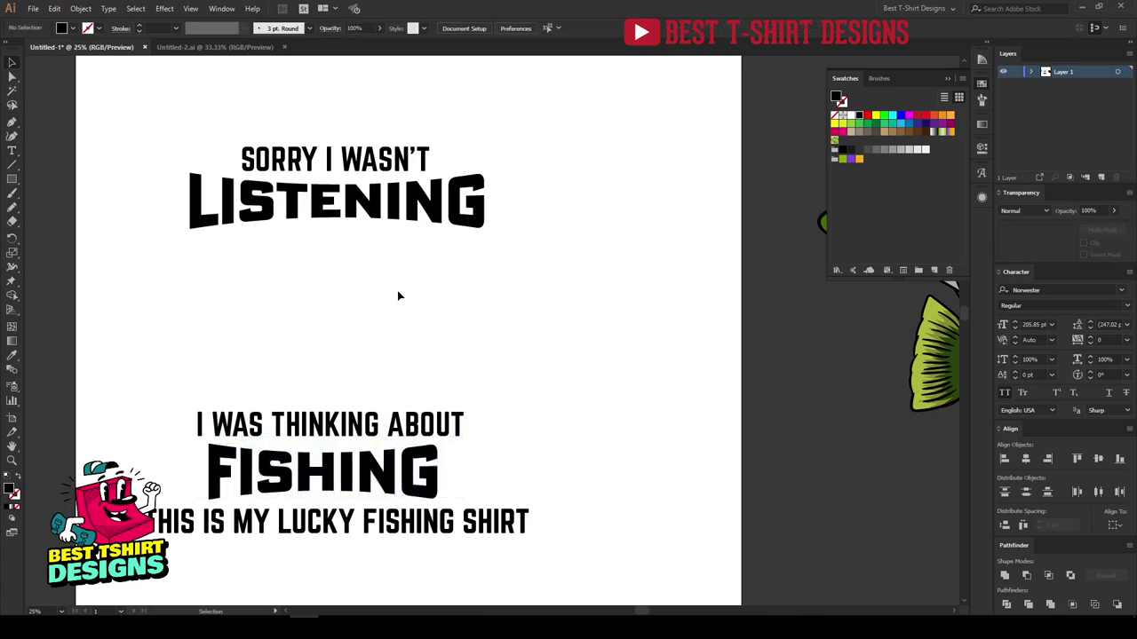
- Show rulers and place a vertical guide at LISTENING's left edge
scroll(160, 266, "up", 1)
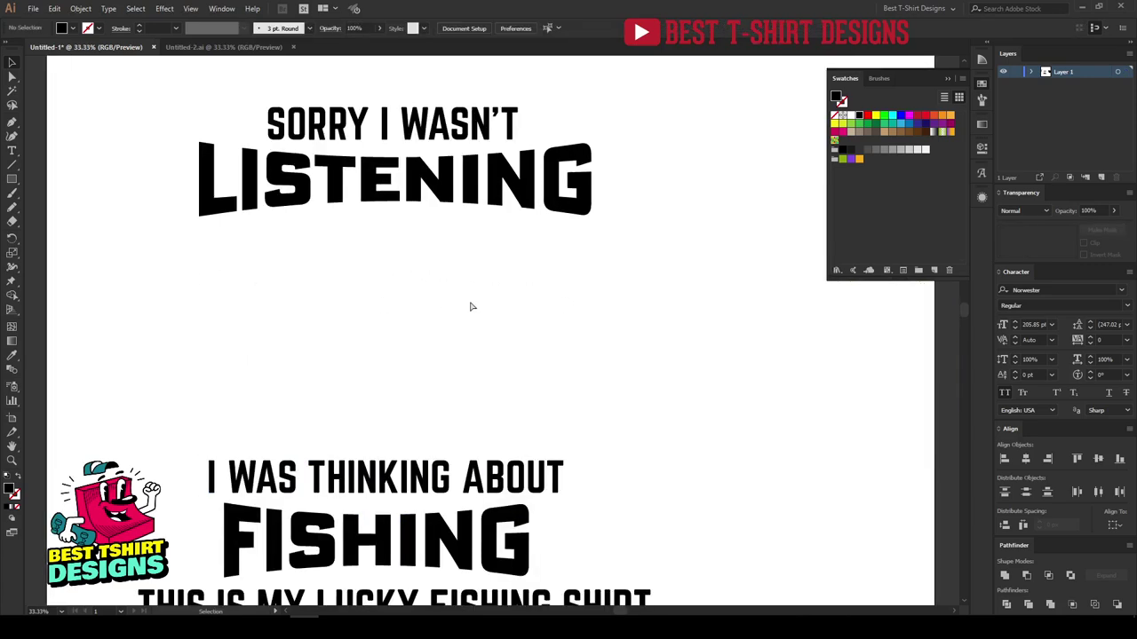
key("ctrl+r")
left_click_drag(579, 61, 591, 222)
left_click_drag(594, 284, 201, 277)
key("ctrl+minus")
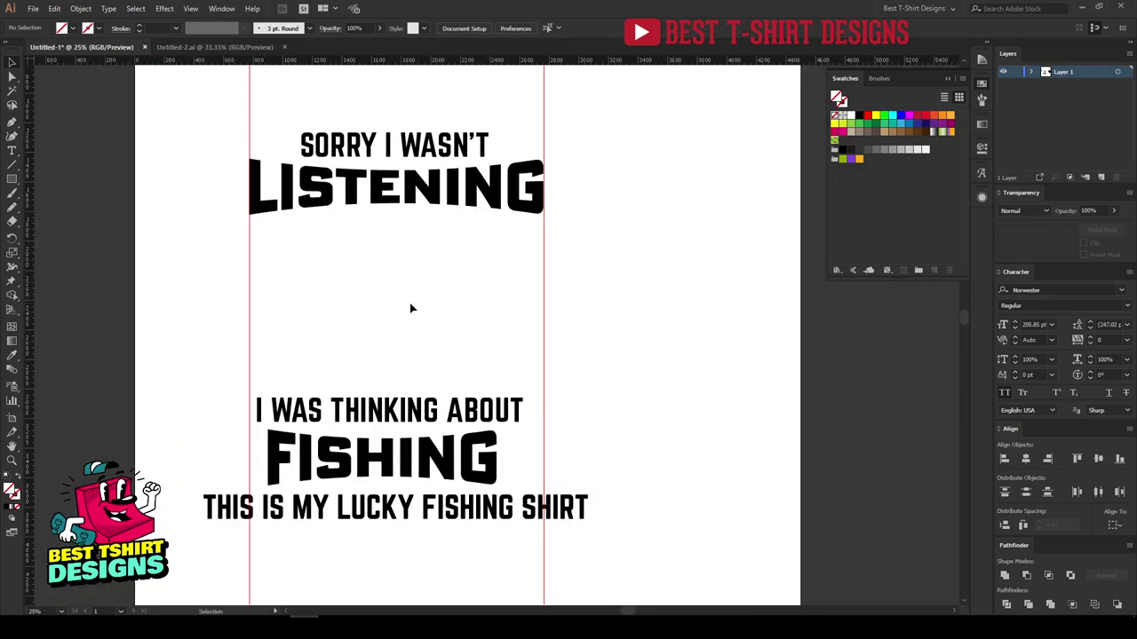
- Outline SORRY I WASN'T and I WAS THINKING ABOUT, widening the latter out to both guides
right_click(386, 144)
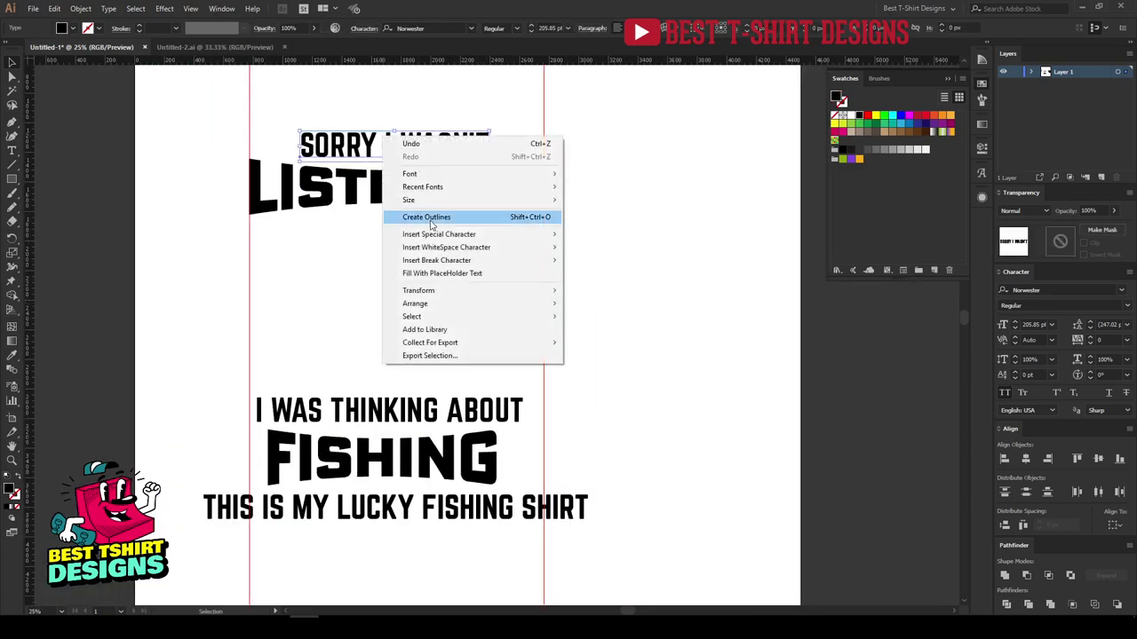
left_click(470, 218)
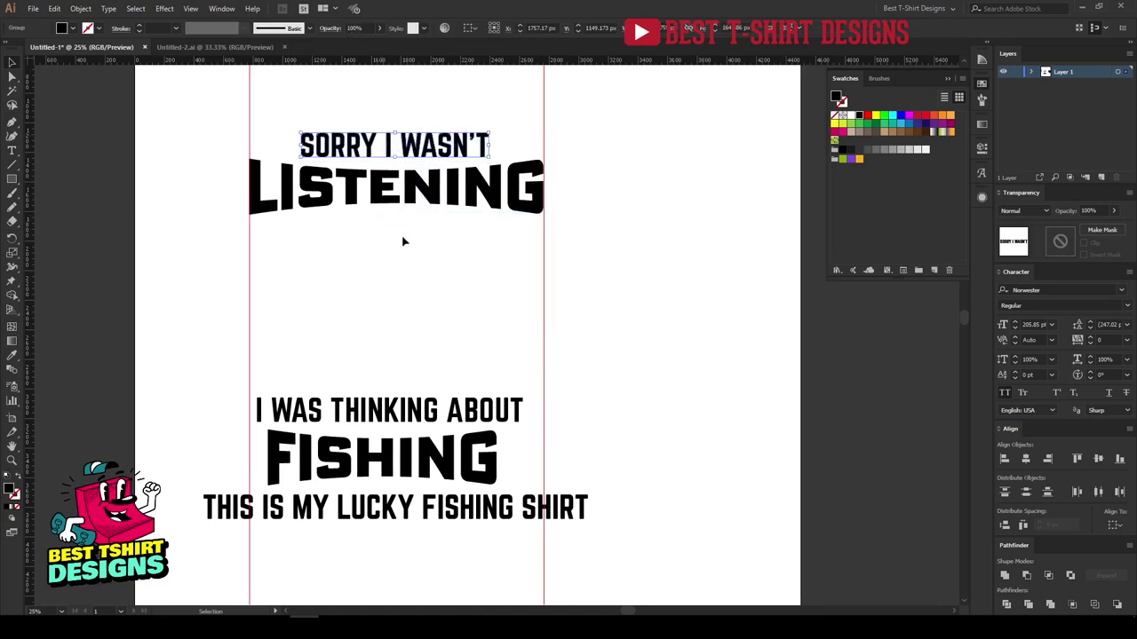
right_click(469, 417)
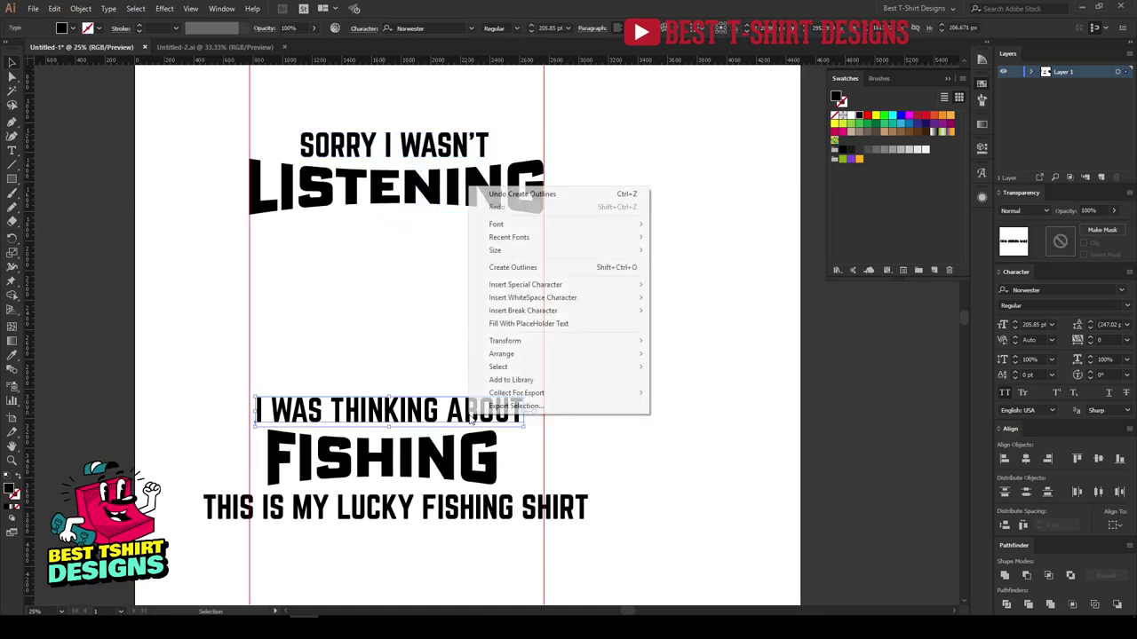
left_click(502, 266)
left_click_drag(525, 411, 544, 411)
left_click_drag(258, 409, 251, 411)
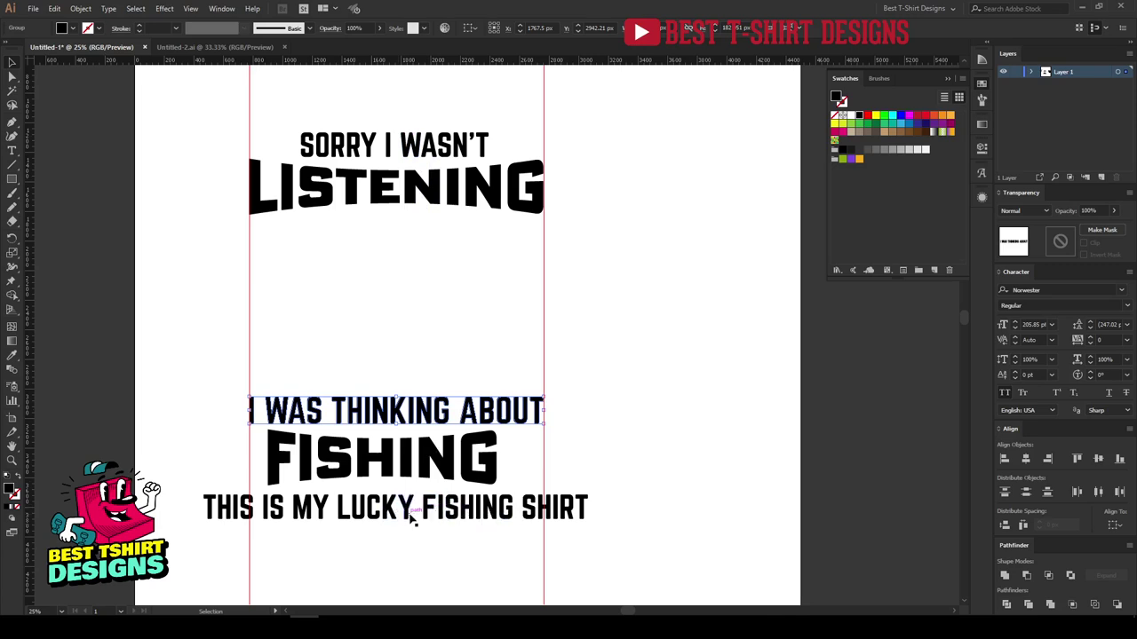
- Stretch FISHING left and right to the guides and nudge it down slightly
left_click(480, 460)
left_click_drag(499, 455, 544, 457)
left_click_drag(270, 458, 250, 456)
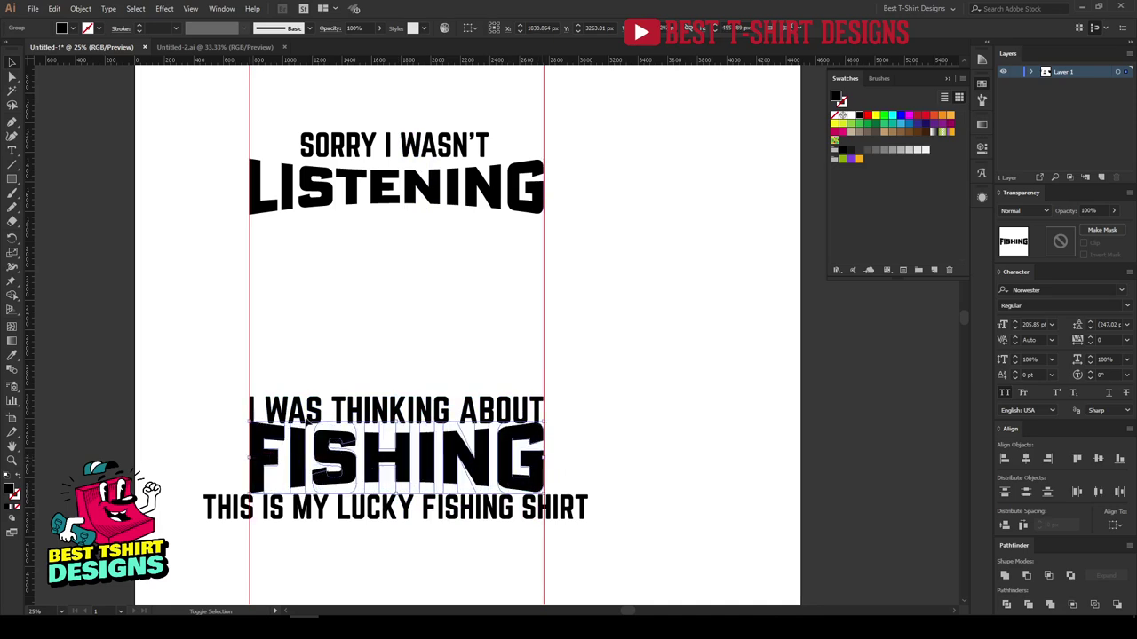
key("shift+Down")
key("shift+Down")
key("shift+Down")
key("shift+Down")
key("shift+Down")
key("shift+Down")
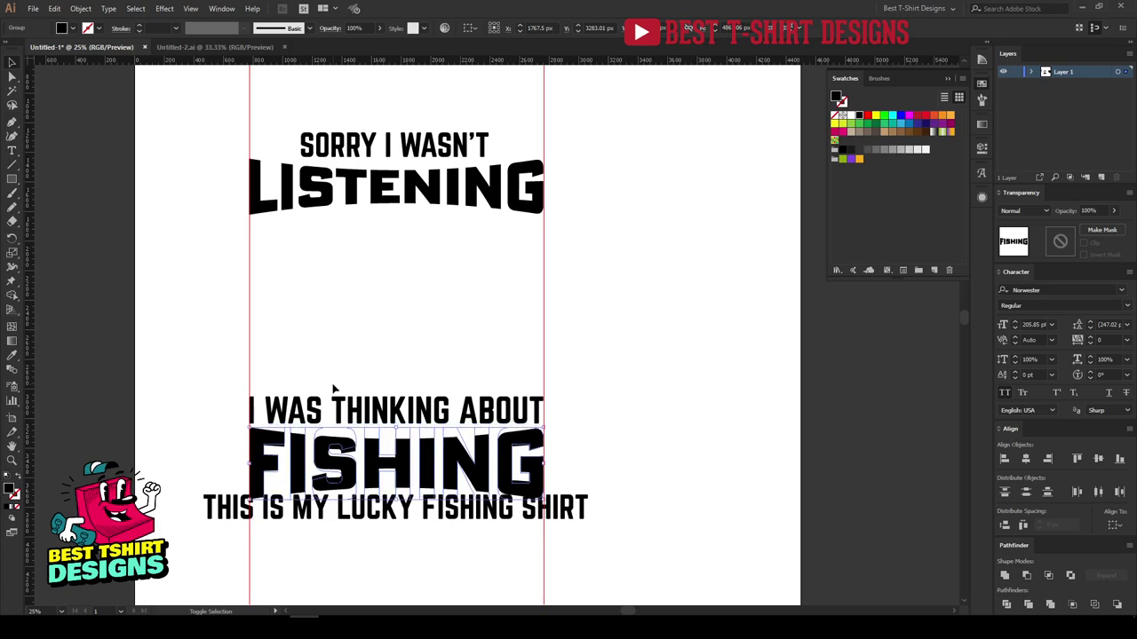
- Move the THIS IS MY LUCKY FISHING SHIRT line down below FISHING
scroll(346, 391, "down", 1)
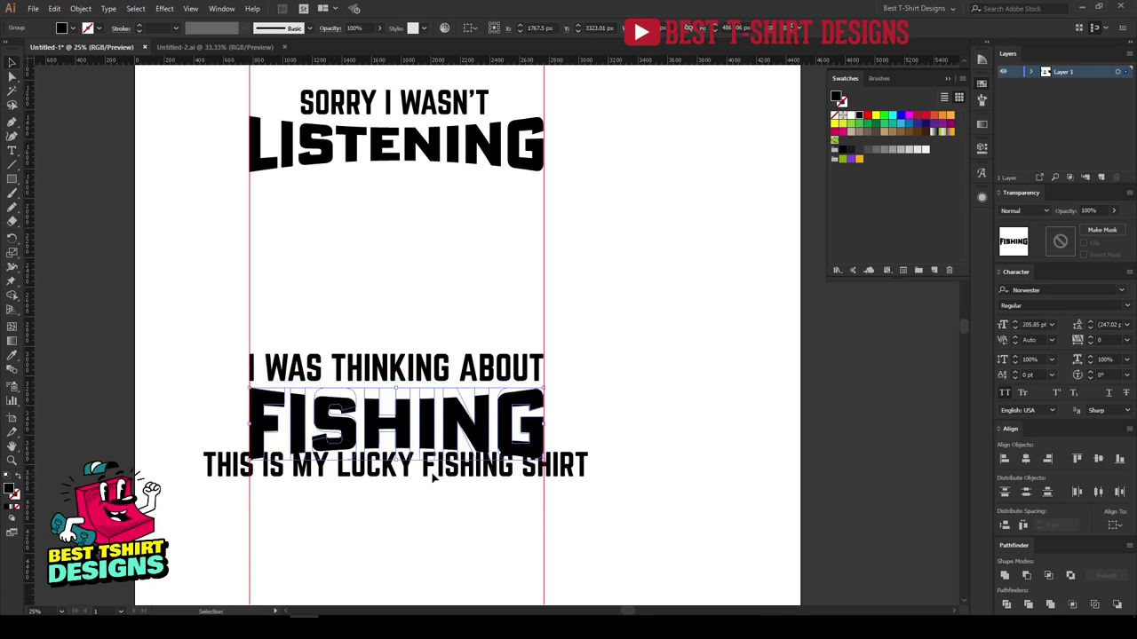
key("ctrl+shift+a")
left_click(462, 475)
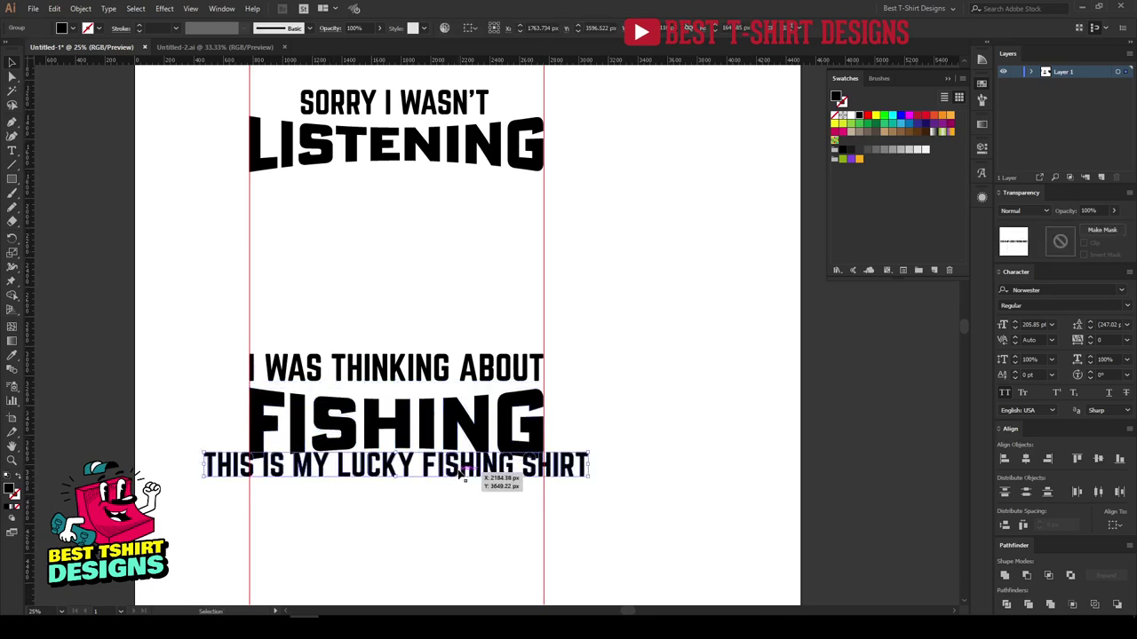
left_click_drag(462, 477, 487, 483)
- Drag out another vertical ruler guide
left_click_drag(573, 62, 303, 219)
left_click(524, 204)
left_click(495, 220)
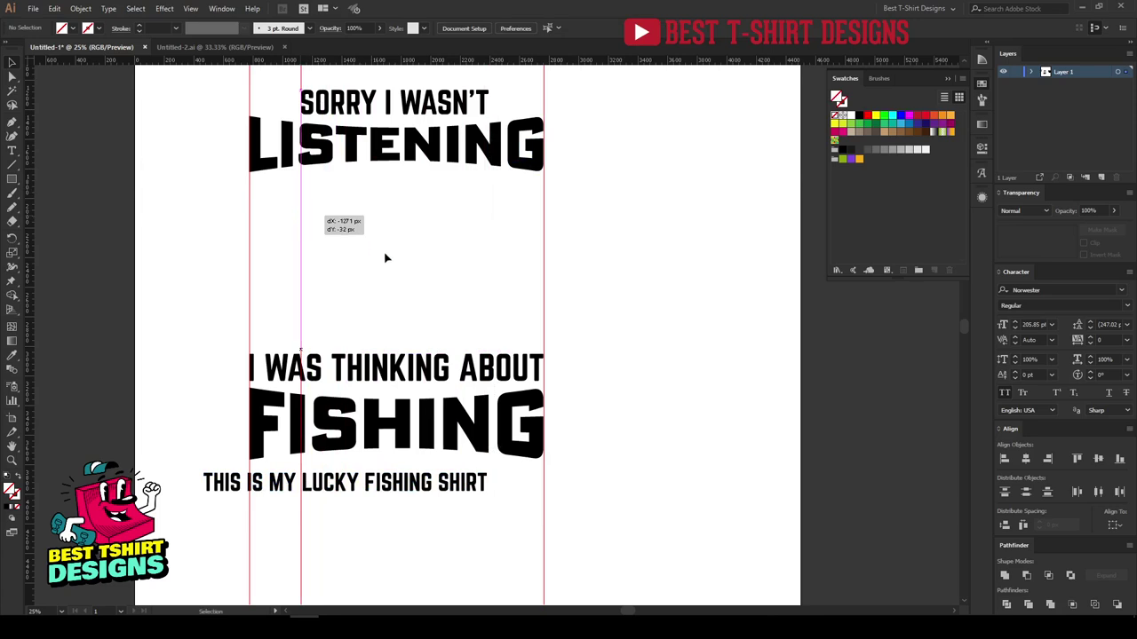
- Adjust the lucky fishing shirt line's width by dragging its side handles
left_click(484, 494)
left_click_drag(489, 484, 491, 484)
left_click_drag(202, 482, 310, 482)
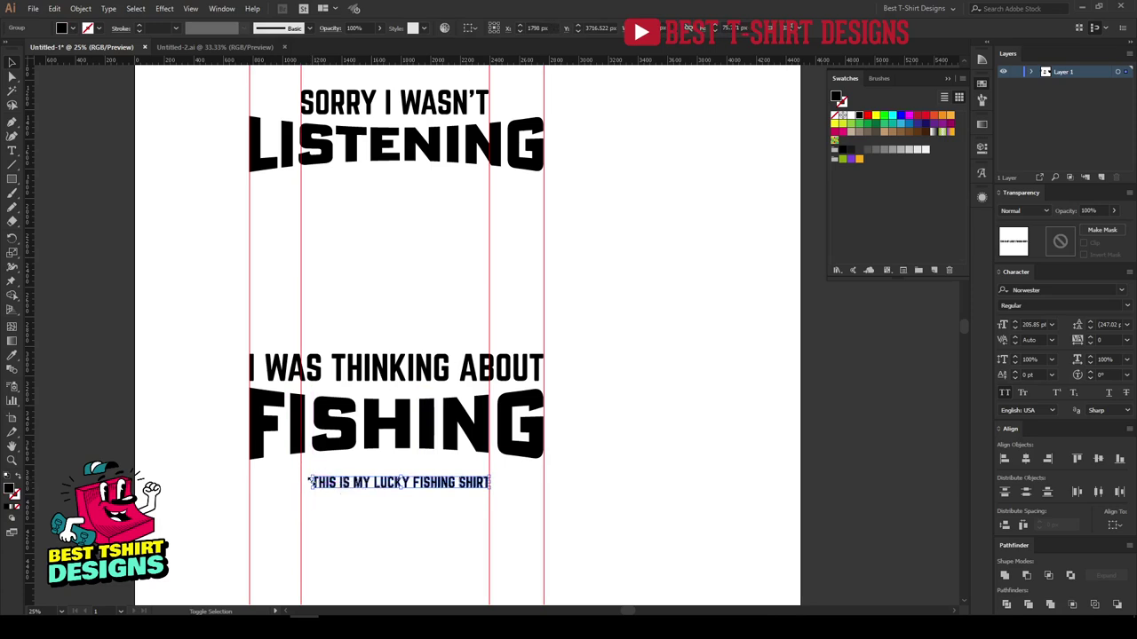
scroll(310, 482, "up", 3)
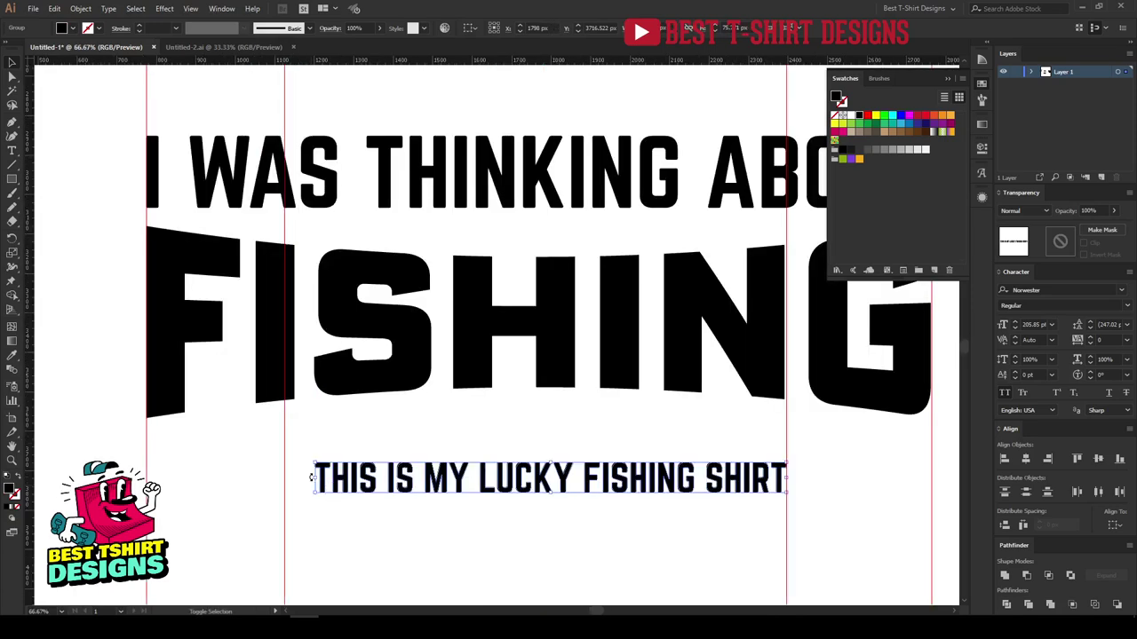
left_click_drag(313, 480, 286, 479)
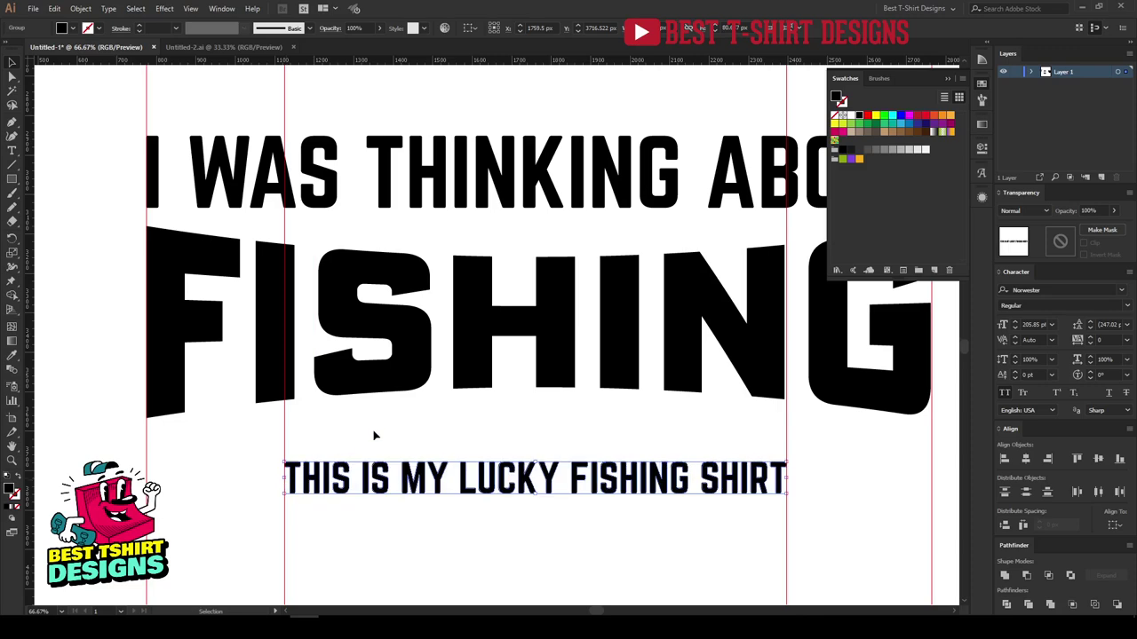
scroll(373, 431, "down", 2)
scroll(457, 484, "down", 2)
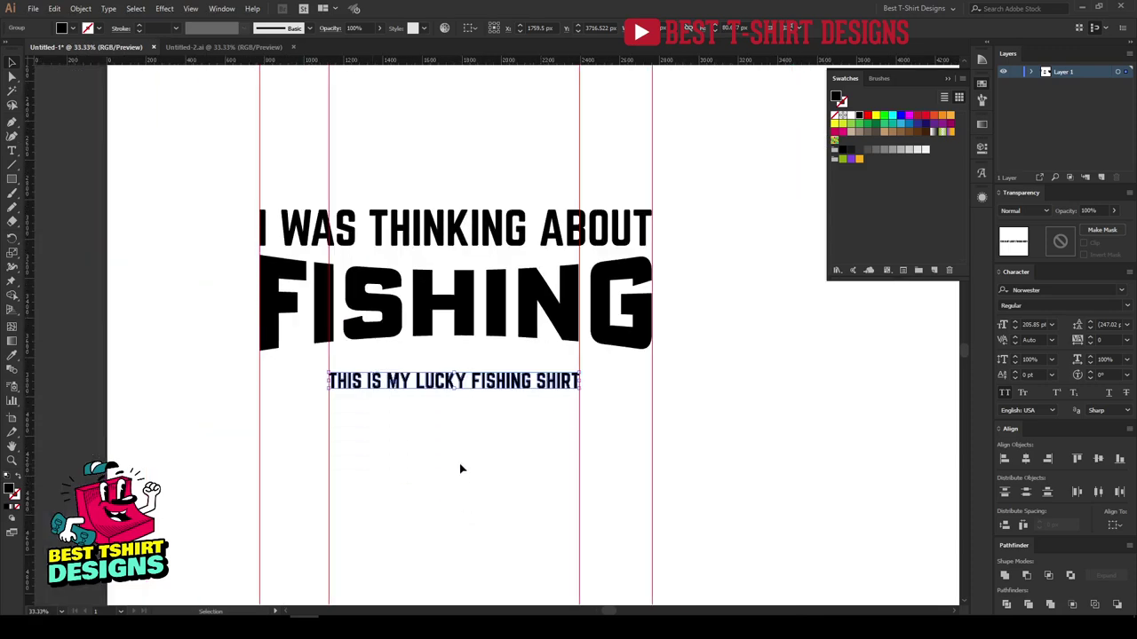
left_click(461, 467)
- Delete the stray empty path below the text
scroll(452, 407, "down", 2)
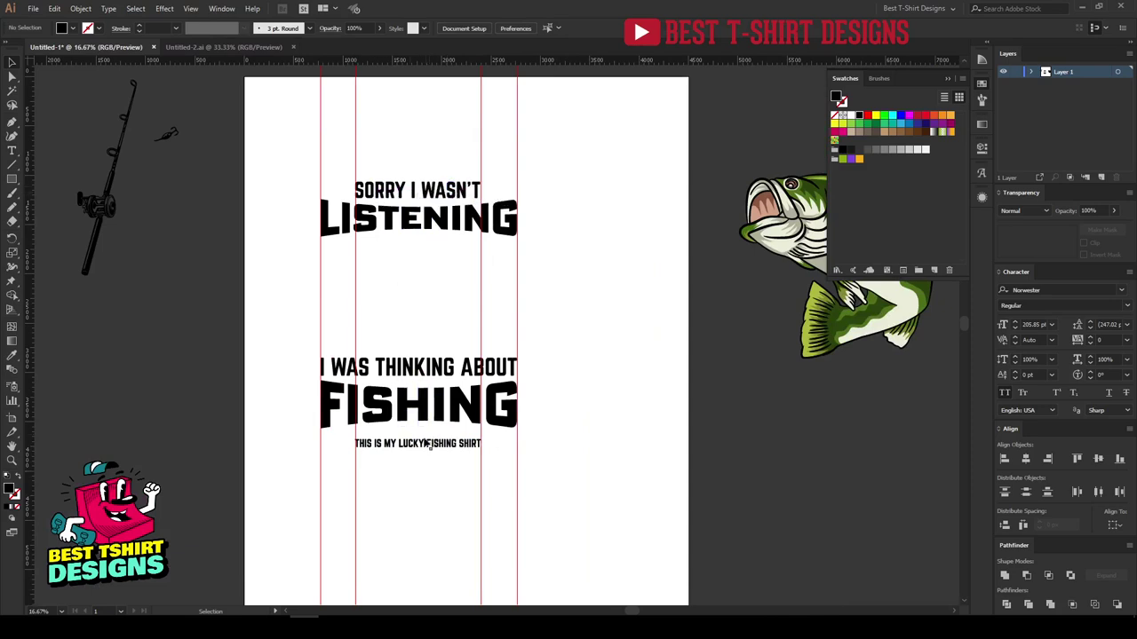
scroll(400, 481, "up", 3)
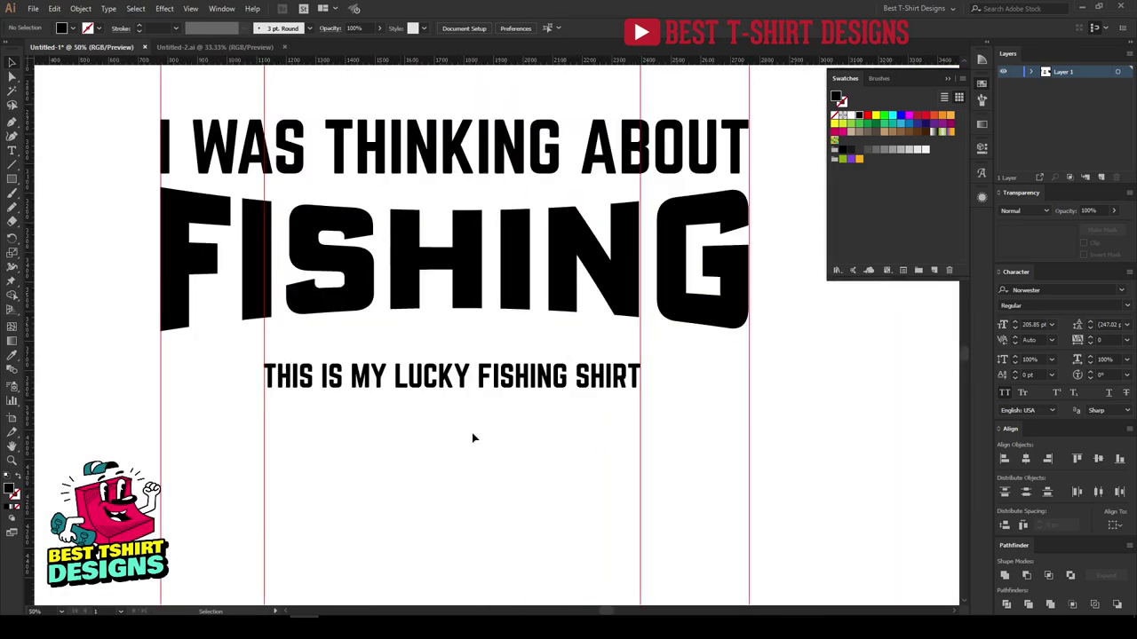
left_click(497, 386)
left_click_drag(210, 461, 720, 561)
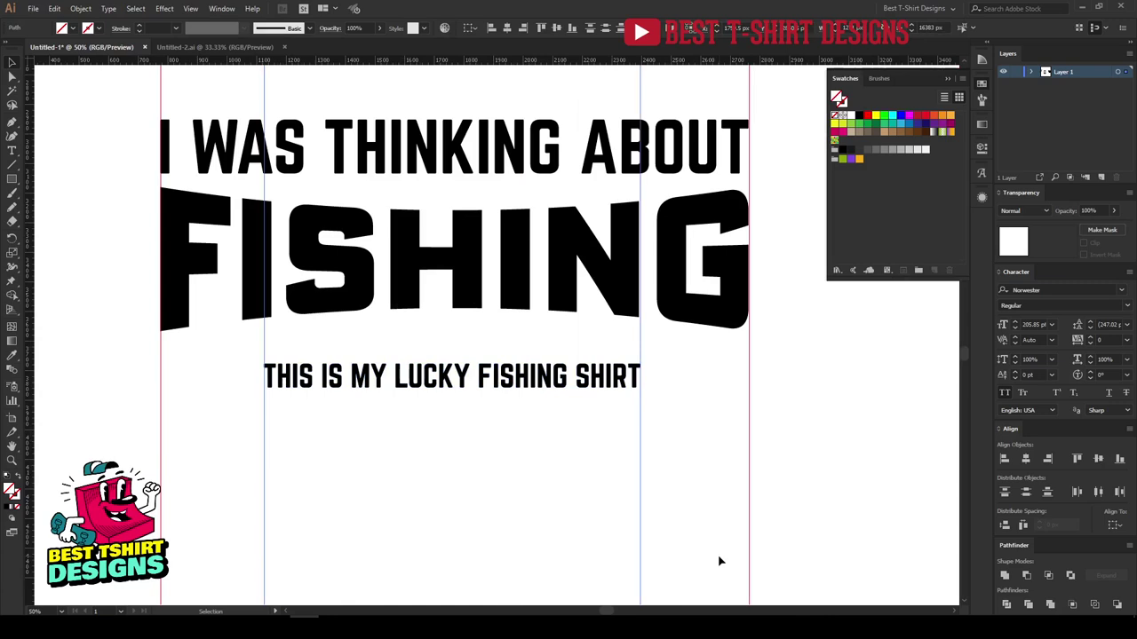
key("Delete")
- Stretch the lucky fishing shirt line to both guides and nudge it up under FISHING
left_click_drag(596, 443, 414, 357)
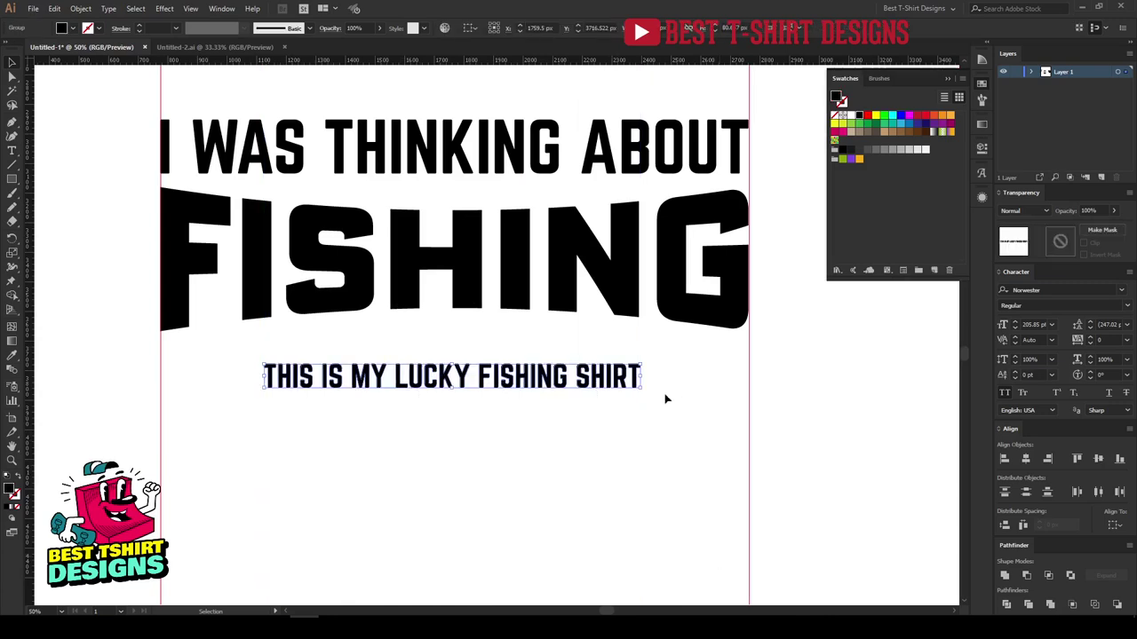
left_click_drag(643, 379, 749, 384)
left_click_drag(262, 377, 163, 376)
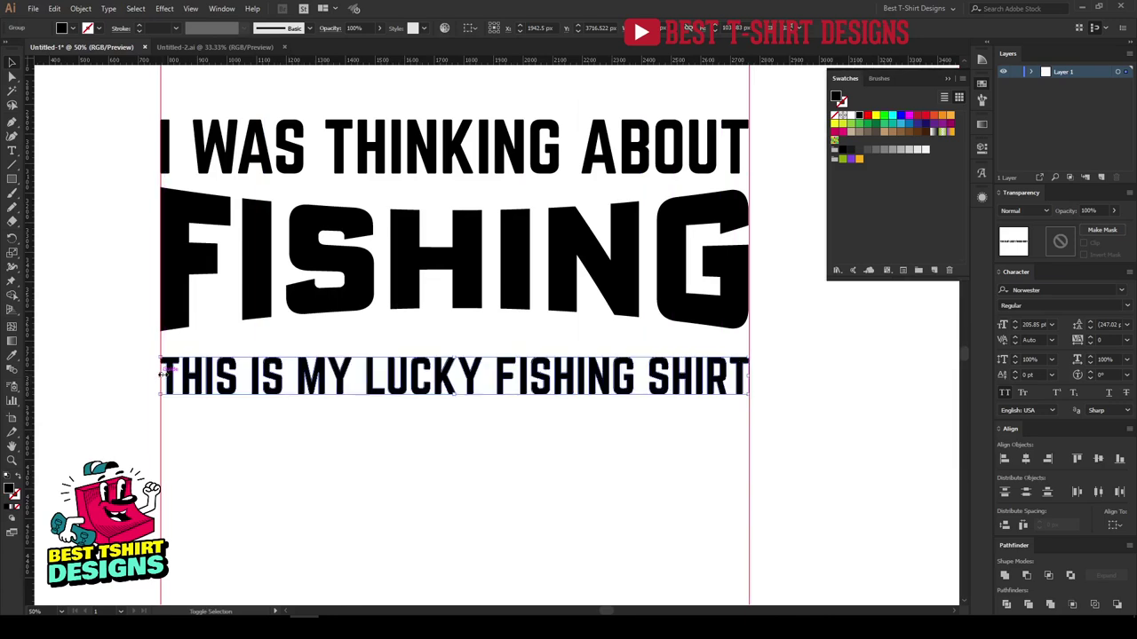
key("shift+Up")
key("shift+Up")
key("shift+Up")
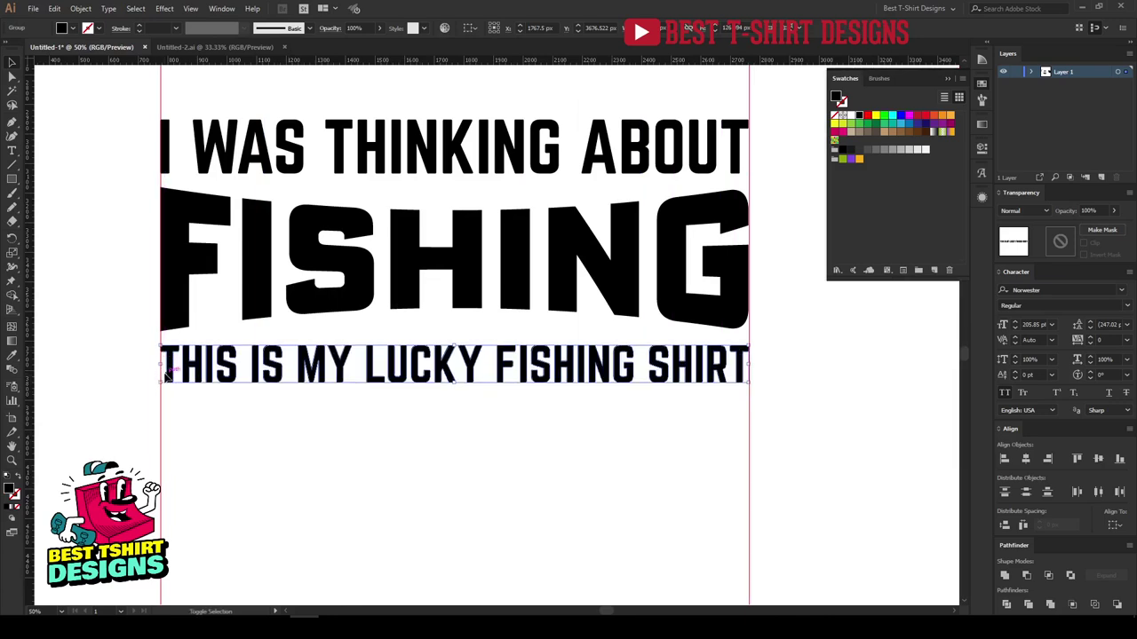
left_click(314, 421)
scroll(314, 435, "down", 2)
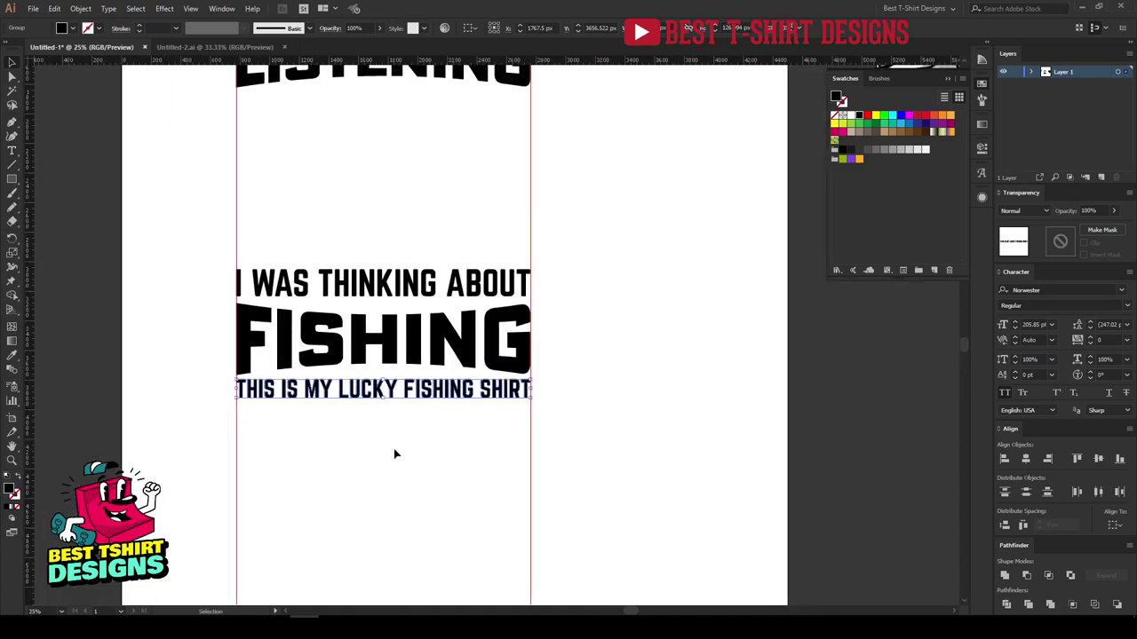
scroll(396, 454, "up", 1)
scroll(387, 225, "up", 1)
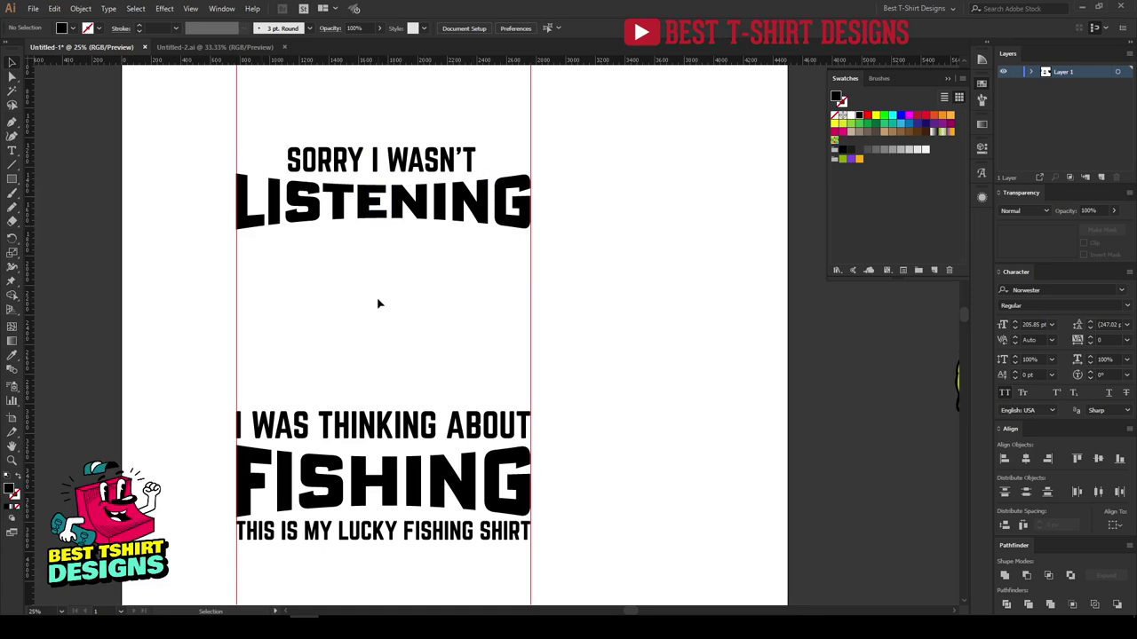
scroll(378, 303, "down", 1)
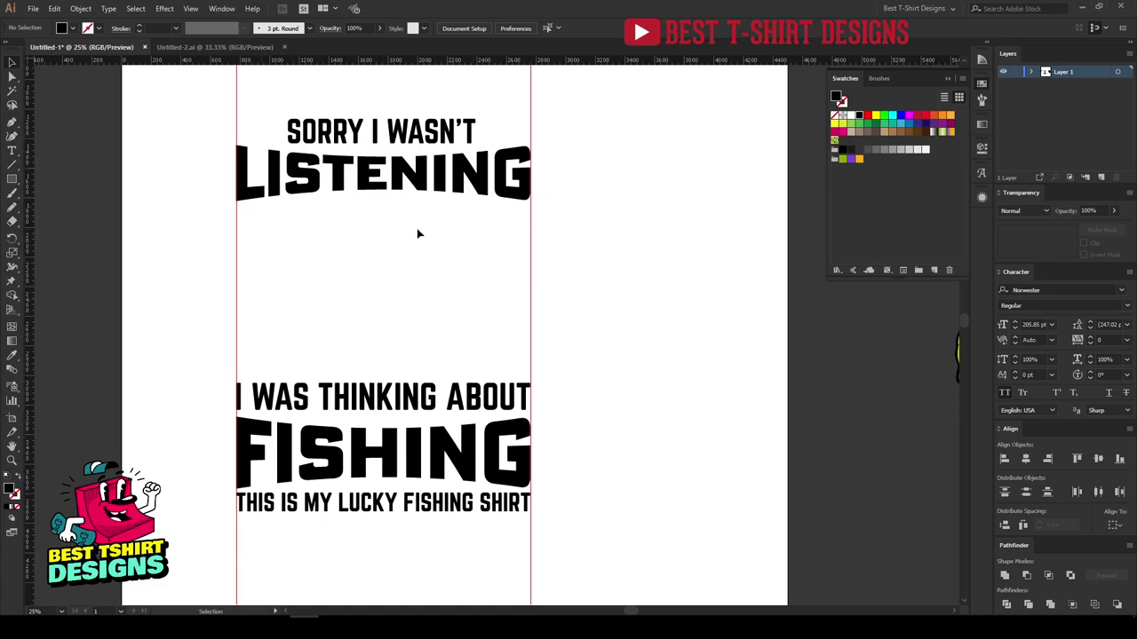
- Make LISTENING taller by dragging its bottom handle down
left_click(413, 191)
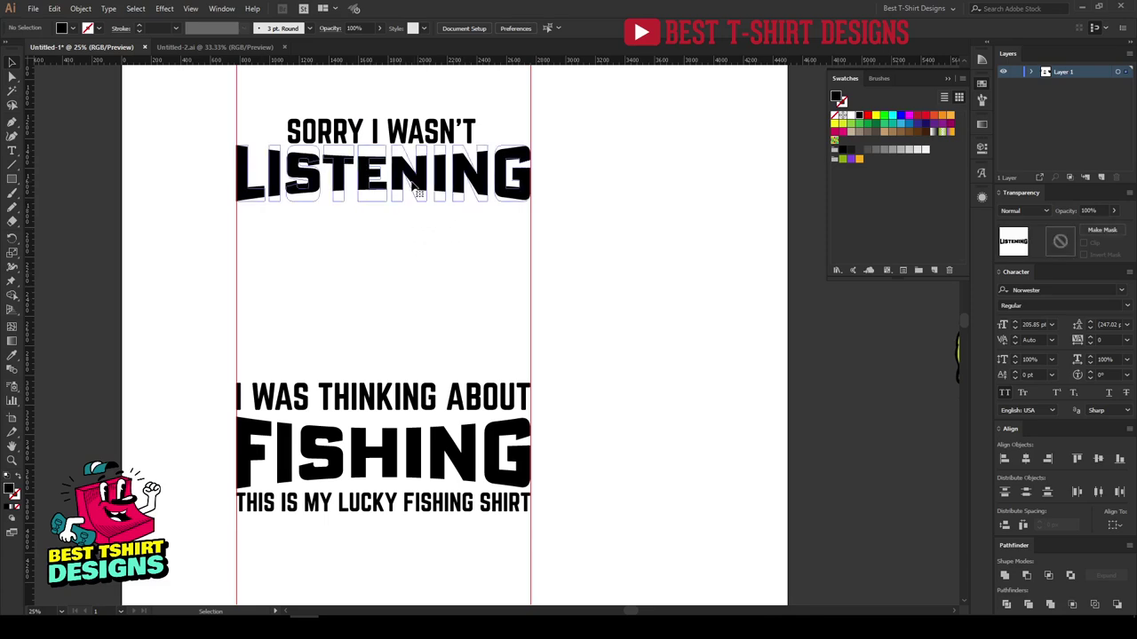
left_click(374, 267)
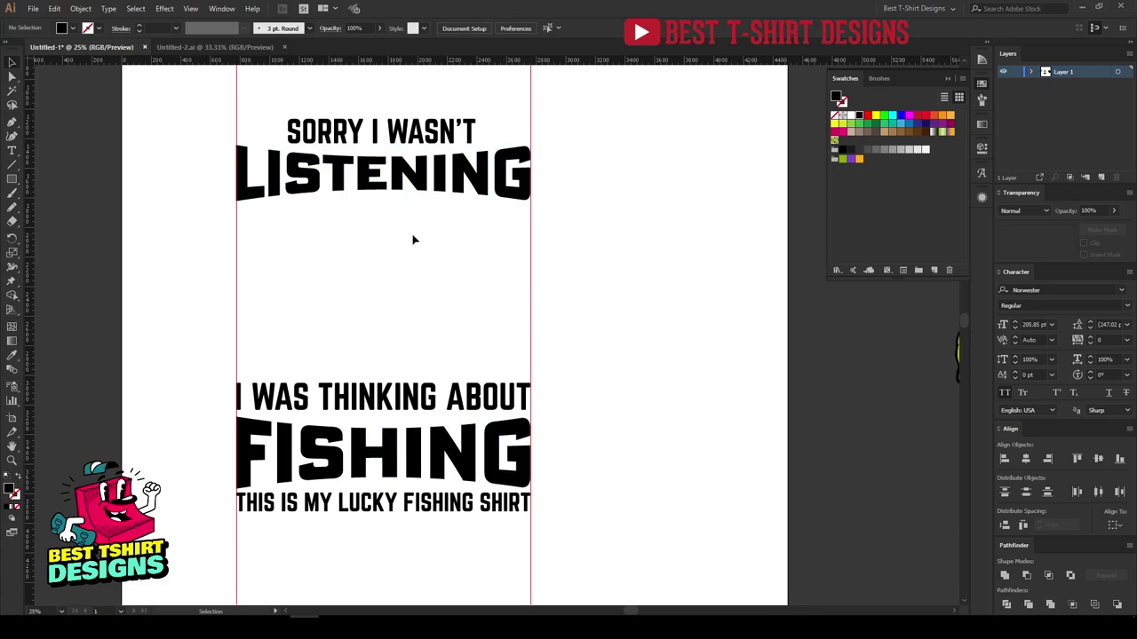
left_click(411, 180)
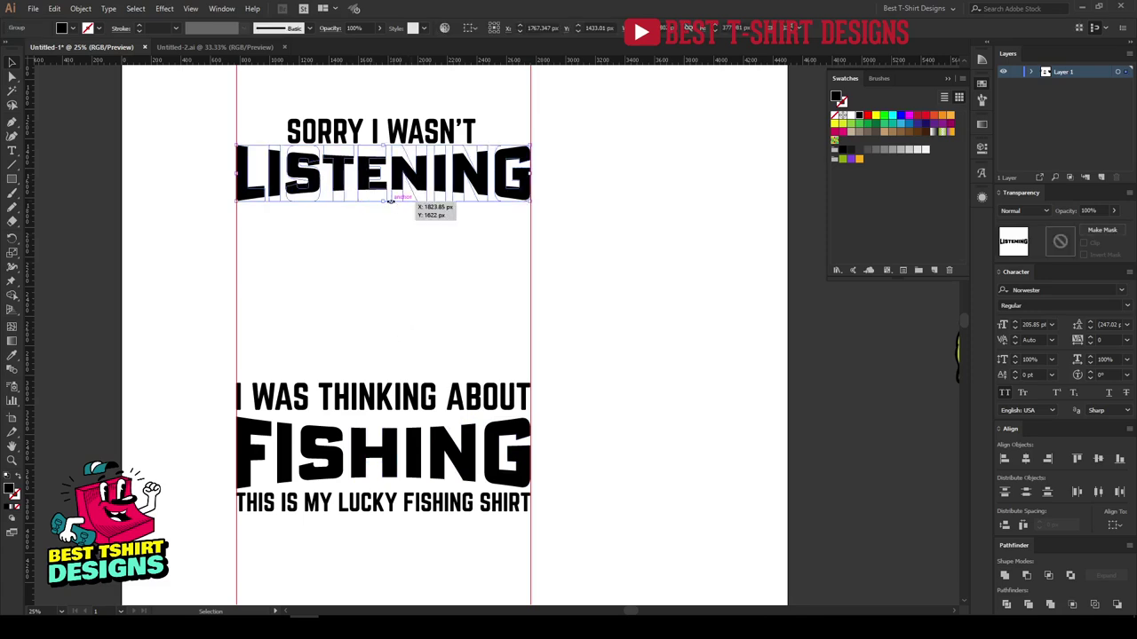
left_click_drag(384, 203, 384, 214)
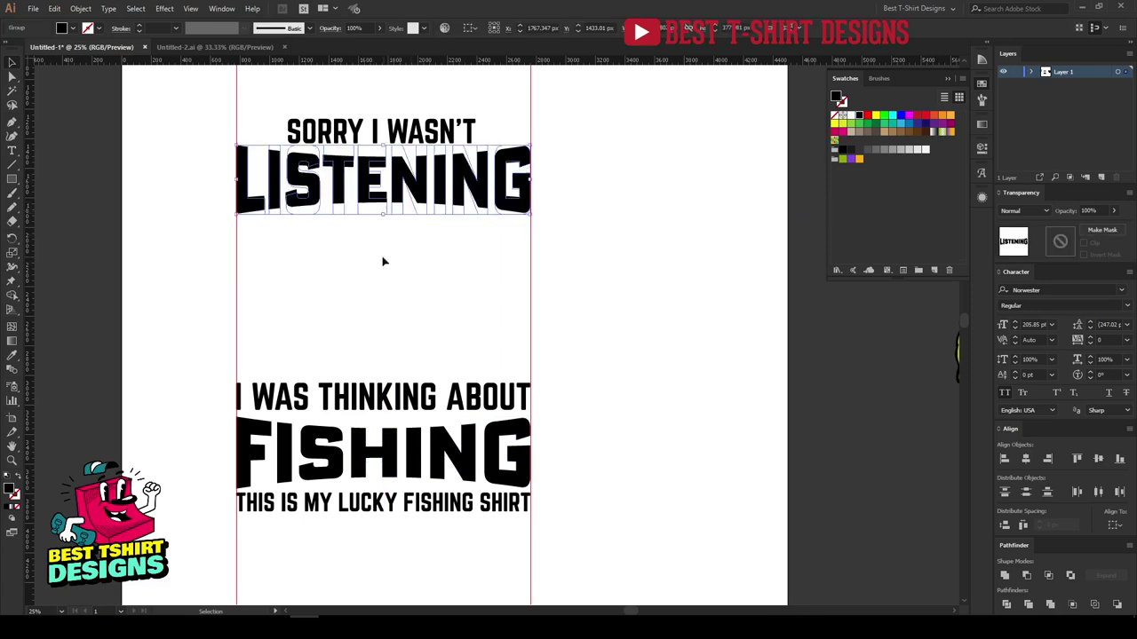
left_click(387, 311)
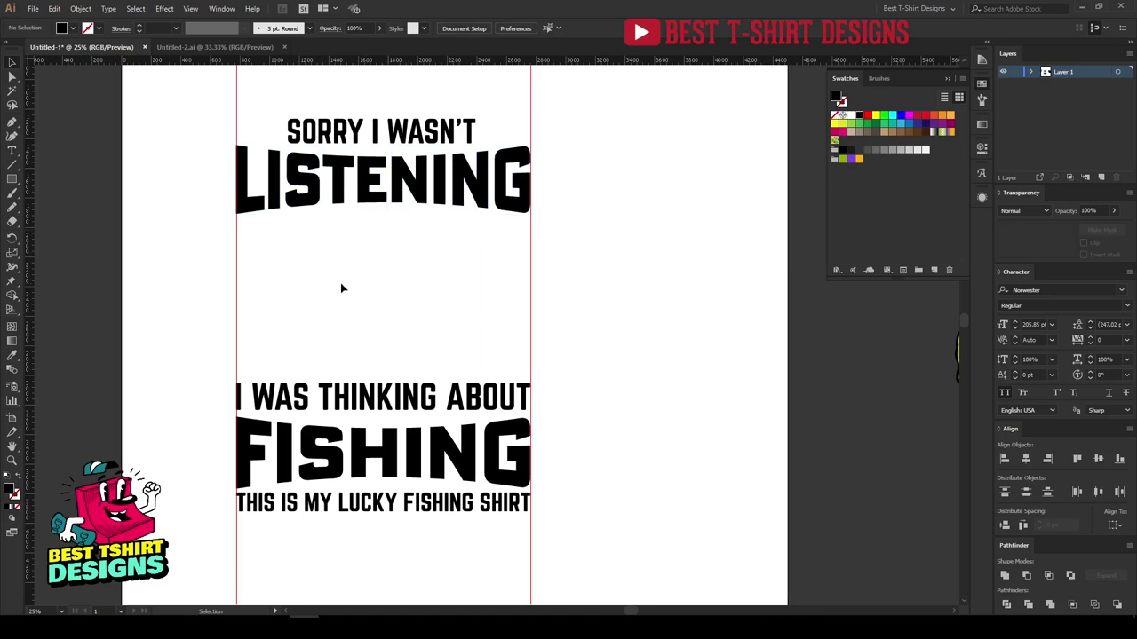
- Nudge the lower text stack down two steps
scroll(340, 282, "down", 1)
left_click(390, 475)
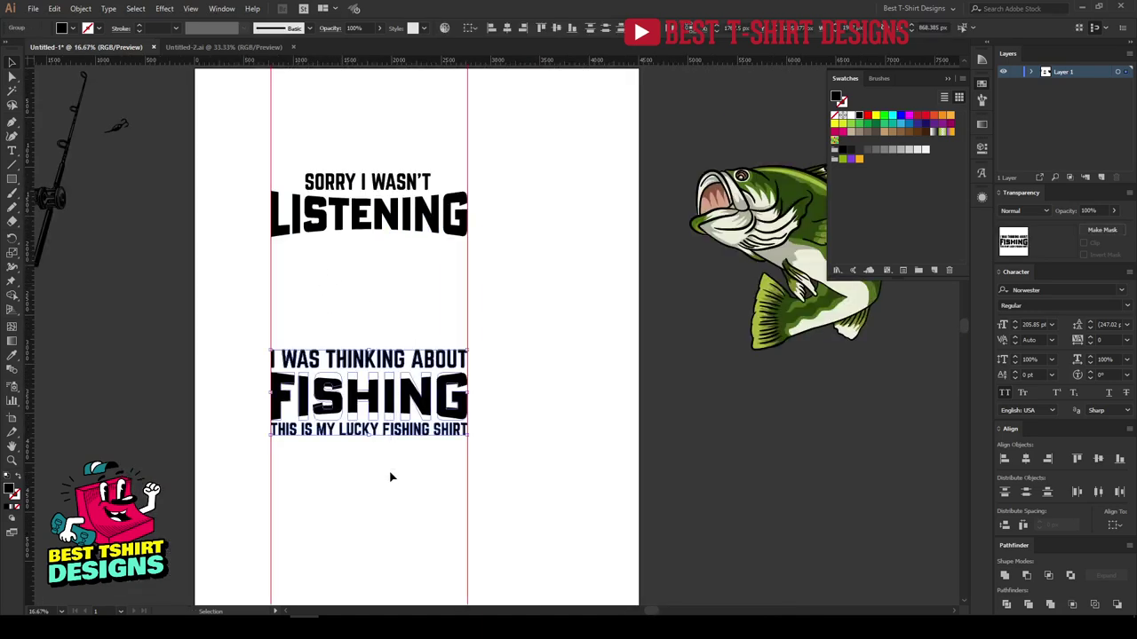
key("Down")
key("Down")
key("Down")
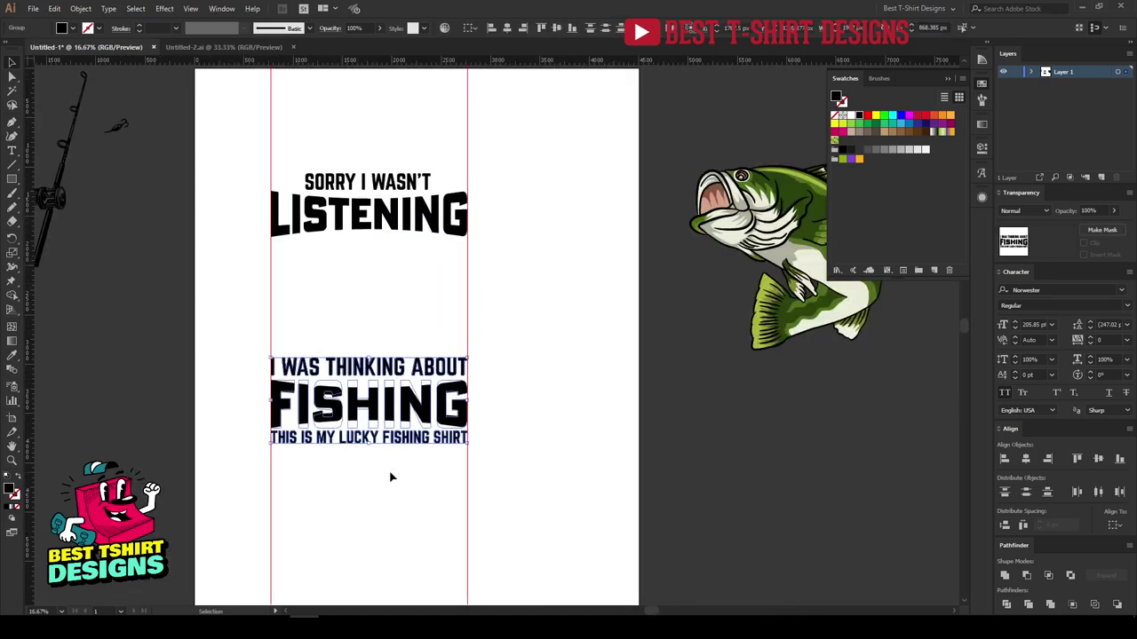
key("Down")
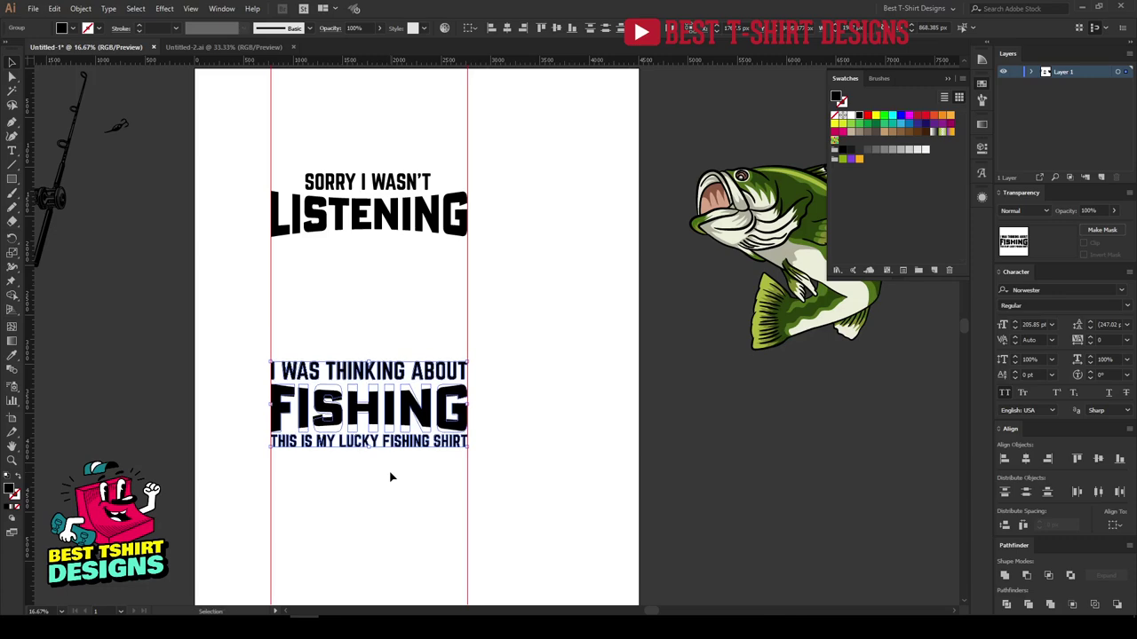
left_click(394, 319)
- Bring the bass onto the artboard, shrink it, and drop it between LISTENING and the lower text
left_click_drag(700, 277, 564, 281)
left_click_drag(713, 291, 401, 285)
left_click_drag(368, 335, 371, 364)
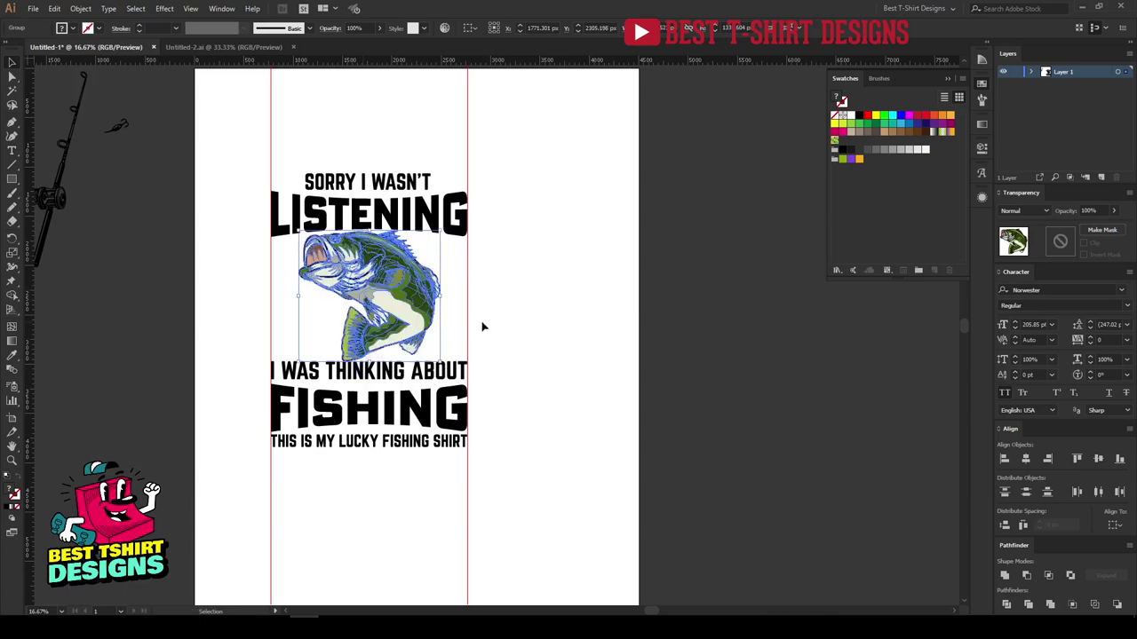
left_click(483, 326)
key("ctrl+equal")
scroll(347, 263, "up", 3)
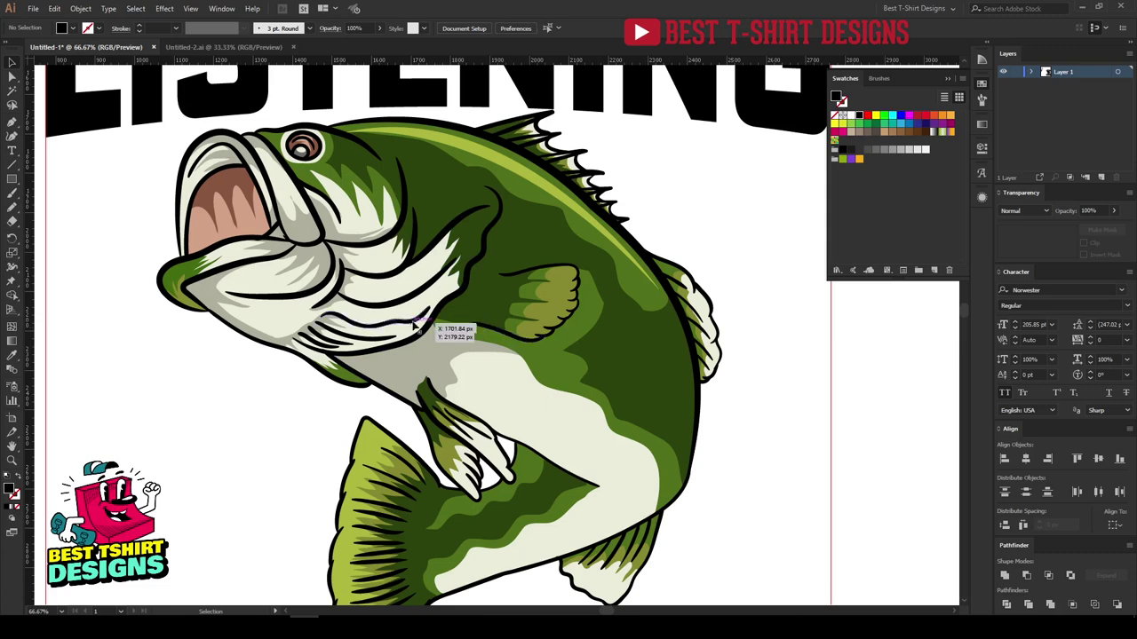
- Select the lower three text lines and nudge them further down
scroll(455, 328, "down", 2)
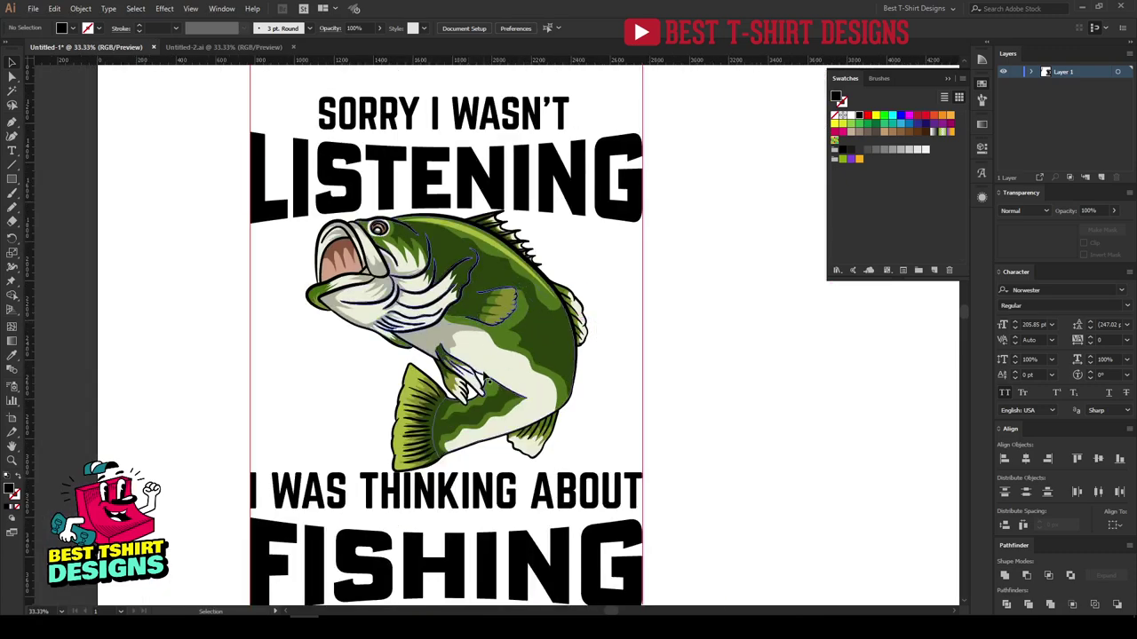
scroll(471, 327, "down", 1)
scroll(471, 326, "down", 1)
left_click_drag(539, 382, 548, 508)
key("shift+Down")
key("shift+Down")
key("shift+Down")
key("shift+Down")
key("shift+Down")
key("shift+Down")
key("shift+Down")
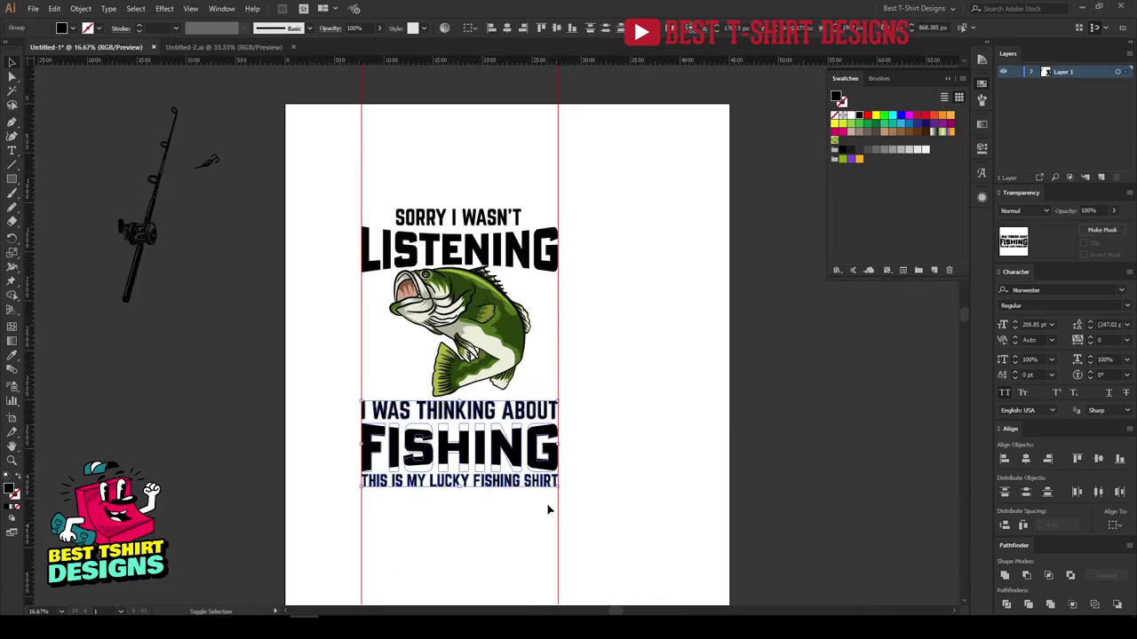
- Enlarge the bass and centre it horizontally under LISTENING as the key object
left_click(518, 380)
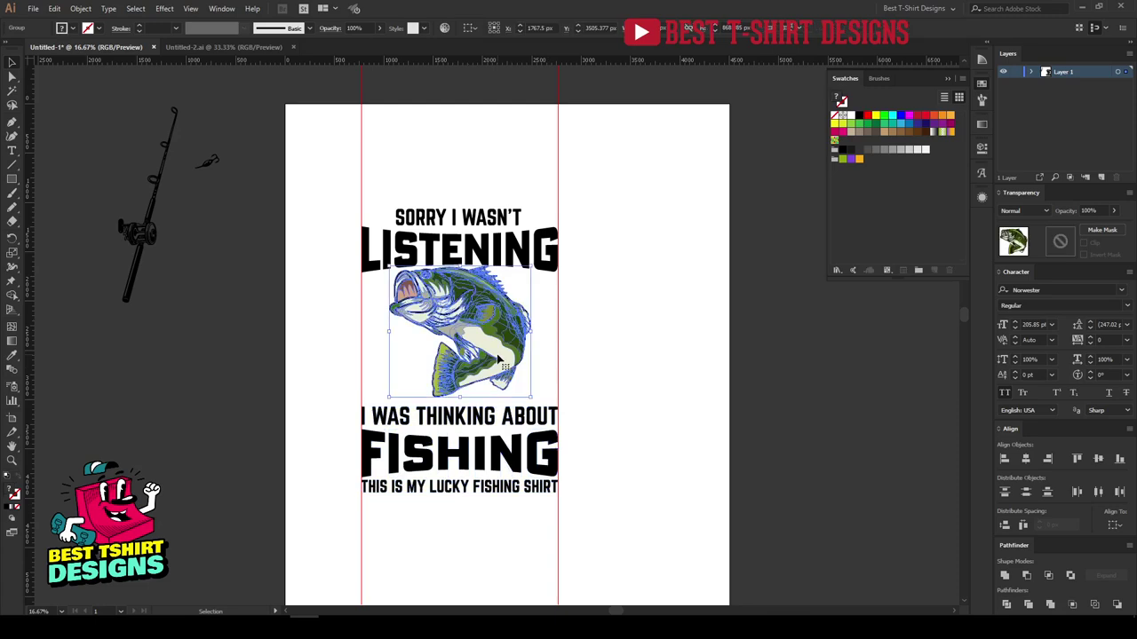
left_click_drag(460, 399, 462, 426)
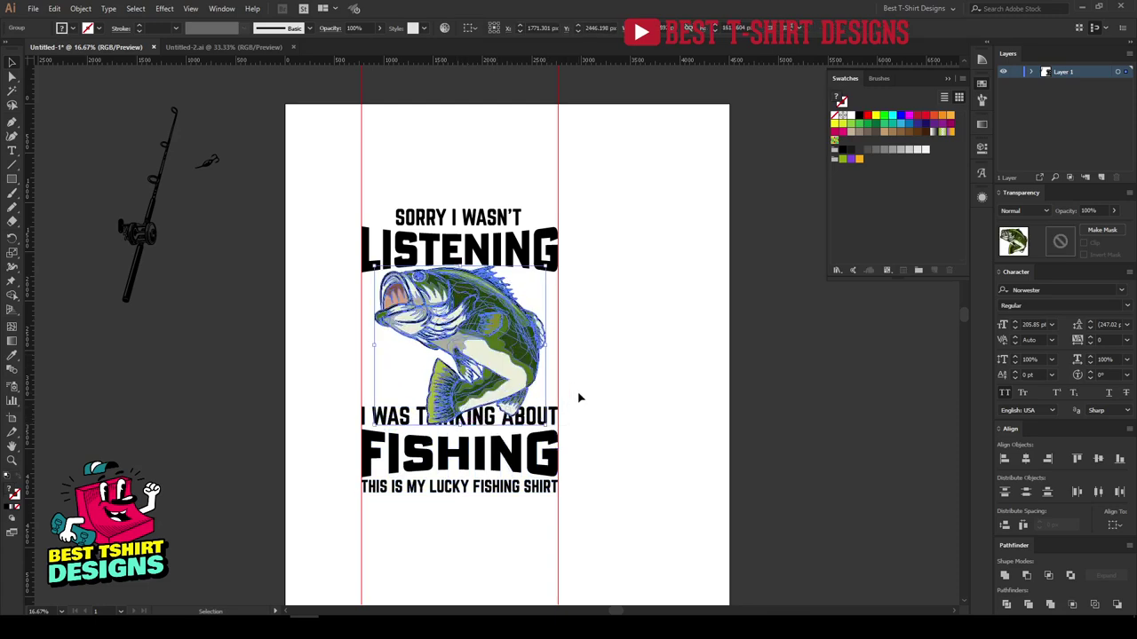
scroll(482, 362, "up", 1)
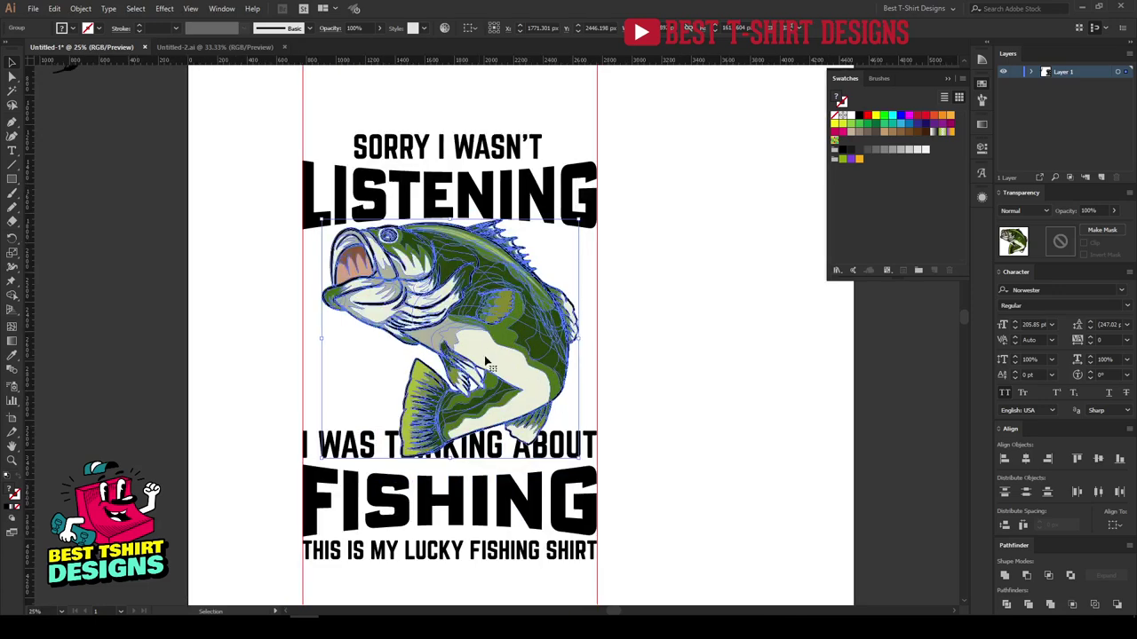
left_click(482, 206, "shift")
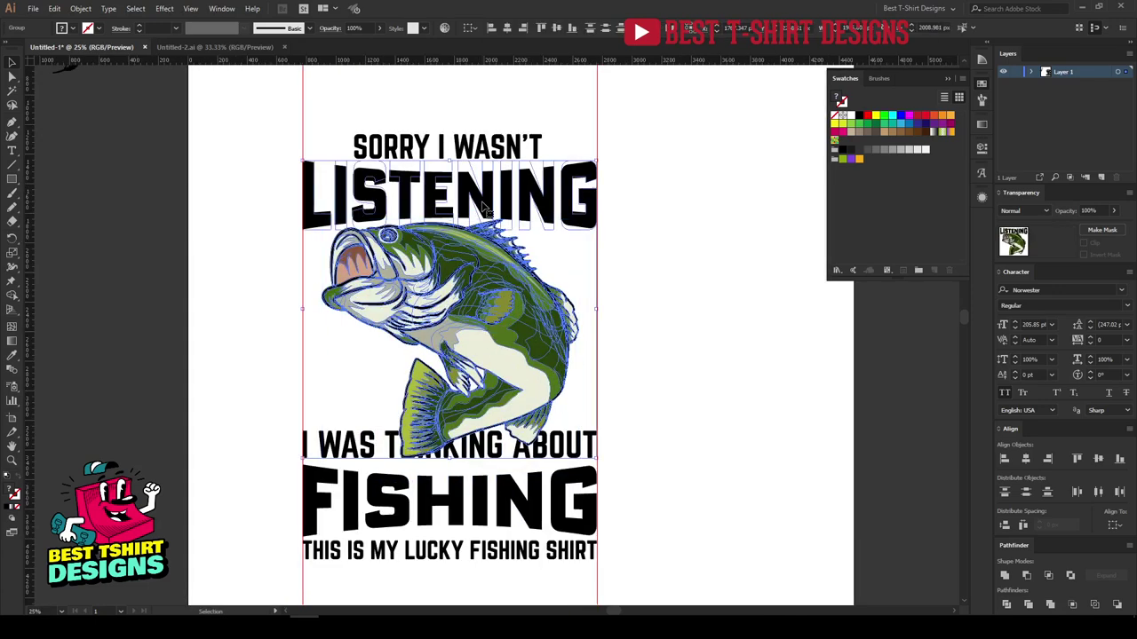
left_click(483, 206)
left_click(506, 34)
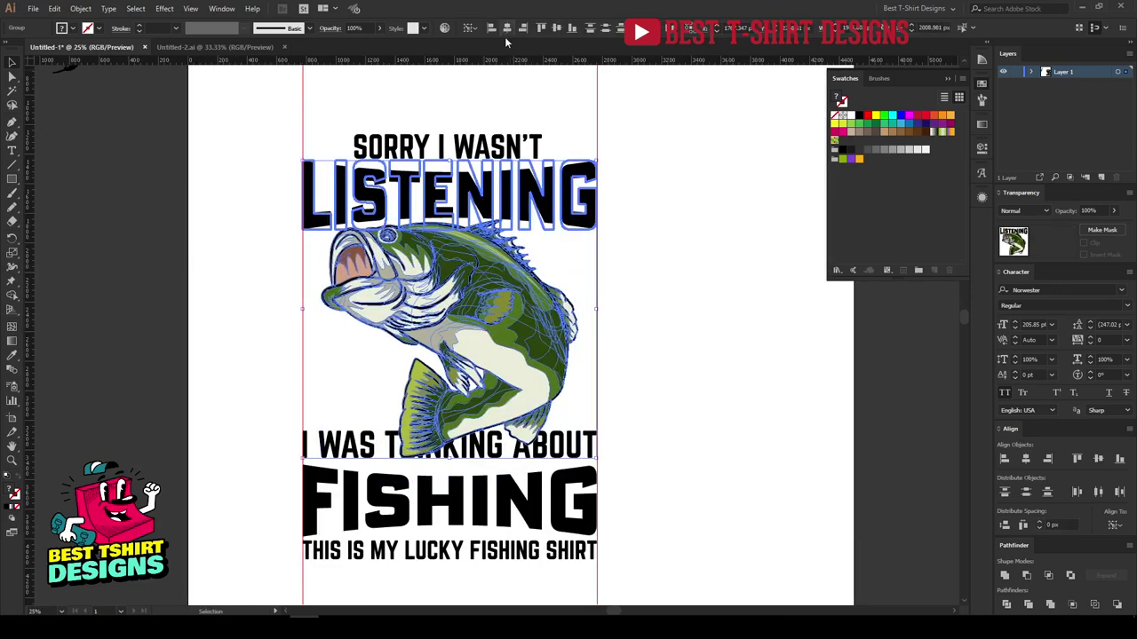
left_click(660, 298)
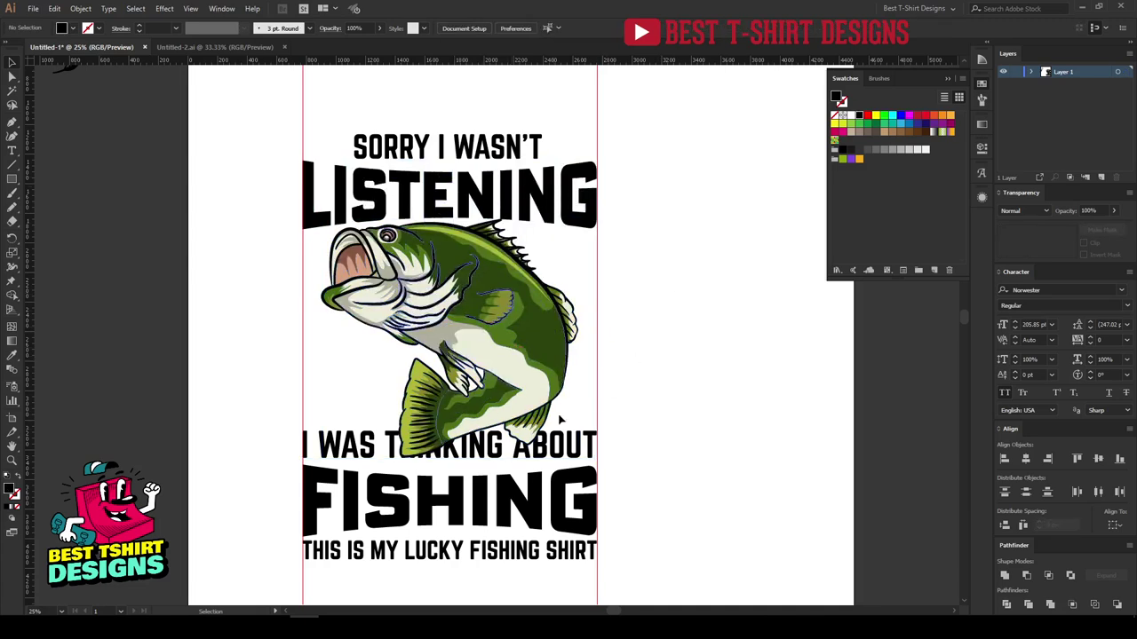
- Resize the bass again from its bottom edge
left_click(508, 360)
left_click_drag(451, 452, 464, 449)
left_click(704, 382)
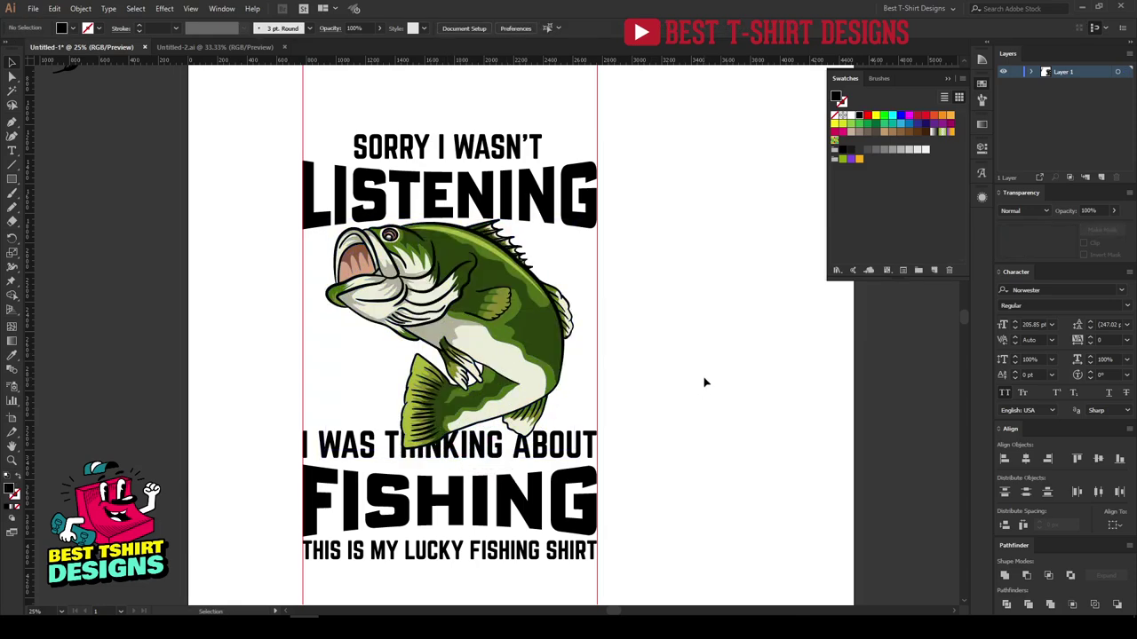
scroll(704, 382, "down", 1)
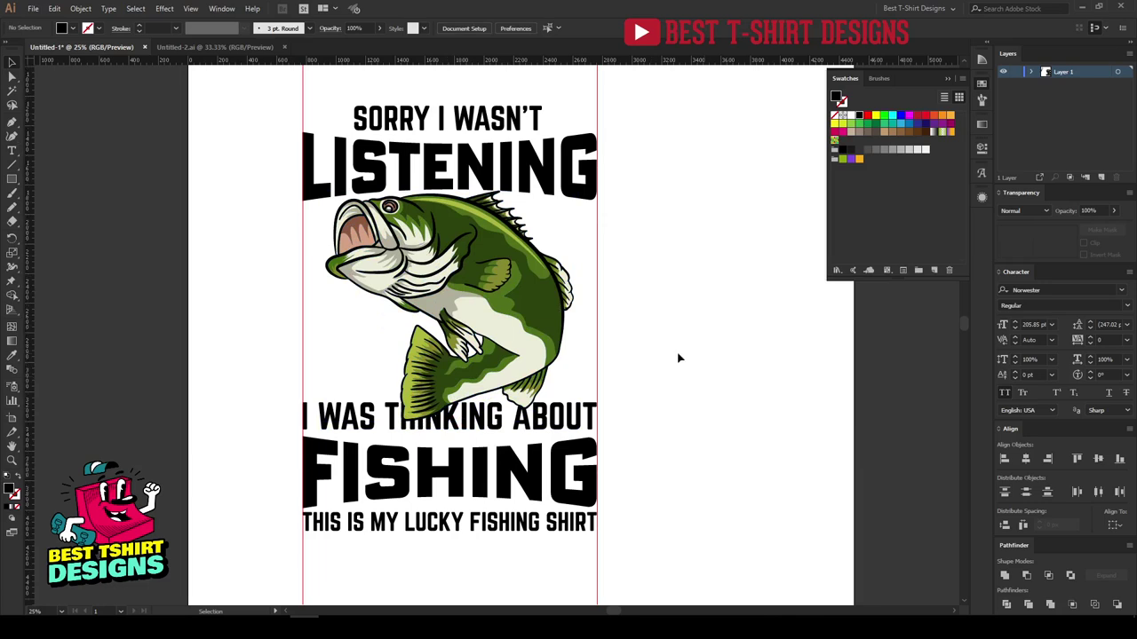
- Move the fishing rod onto the bass and rotate it to a shallow diagonal
scroll(677, 357, "up", 2)
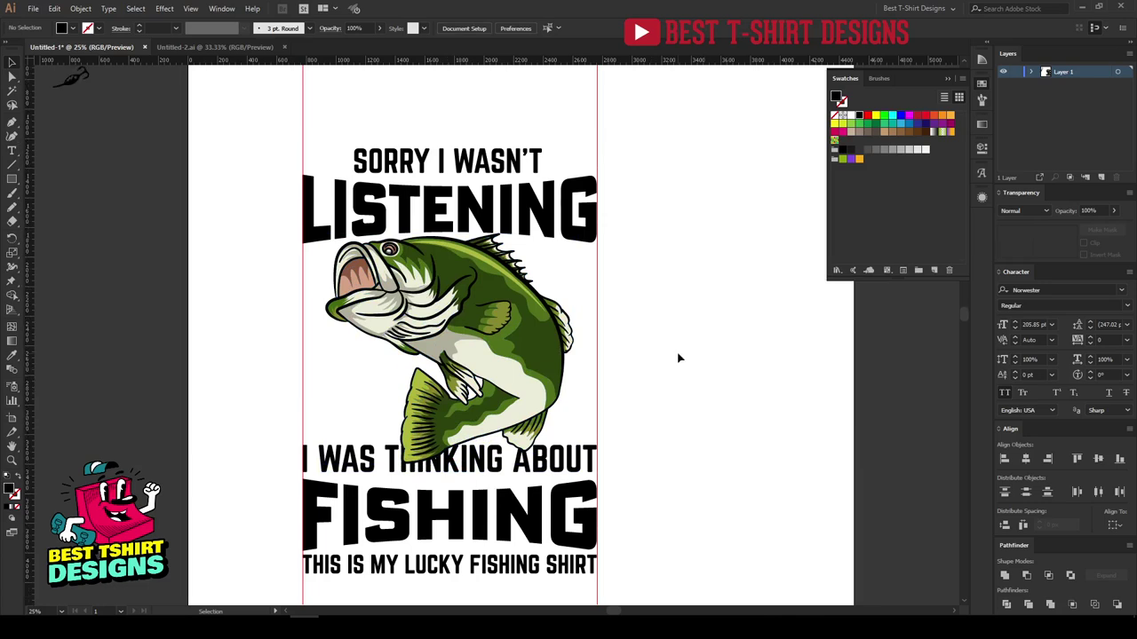
scroll(441, 359, "down", 1)
mouse_move(151, 249)
left_mouse_down()
mouse_move(295, 300)
mouse_move(676, 395)
left_mouse_up()
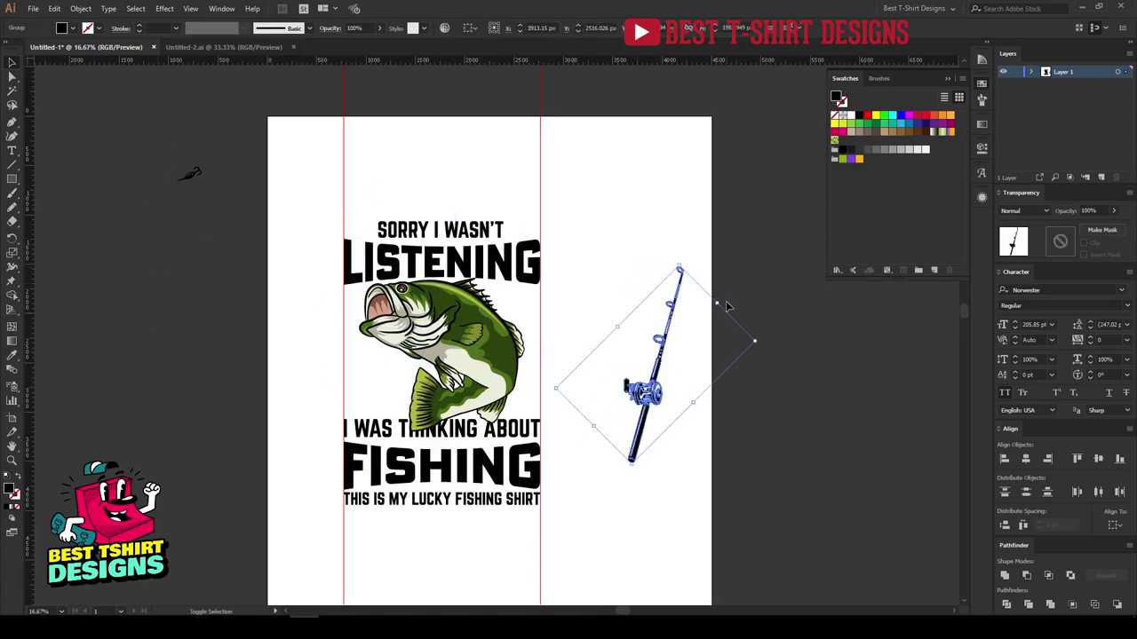
left_click_drag(724, 301, 742, 330)
left_click_drag(693, 358, 479, 349)
- Enlarge the fishing rod proportionally over the bass
key("ctrl+equal")
key("ctrl+equal")
left_click_drag(564, 397, 586, 395)
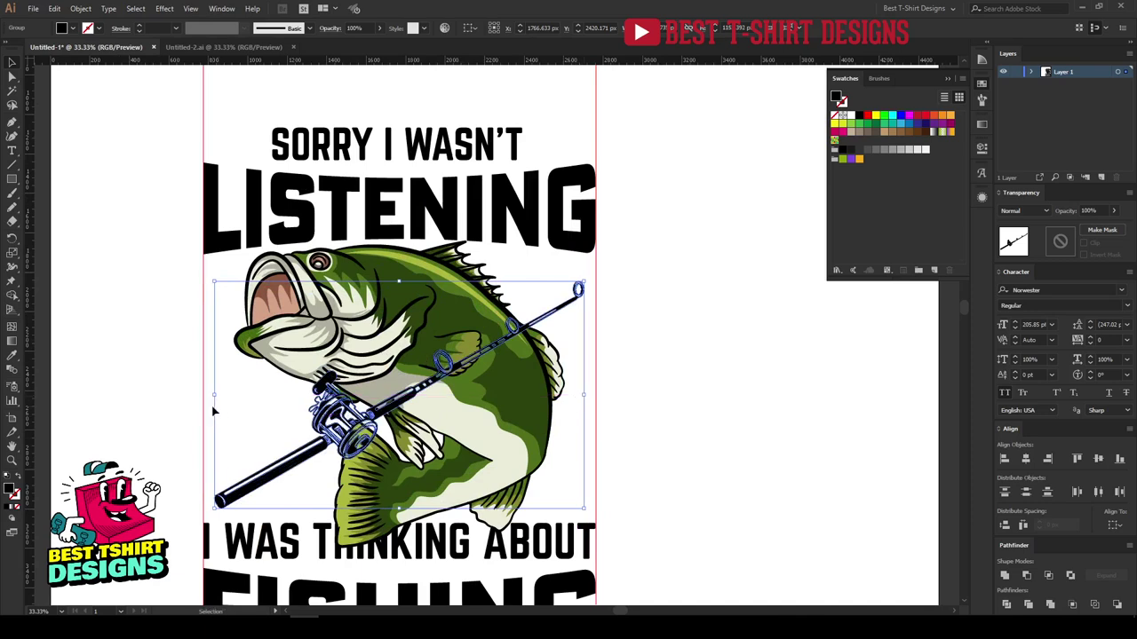
left_click(380, 229)
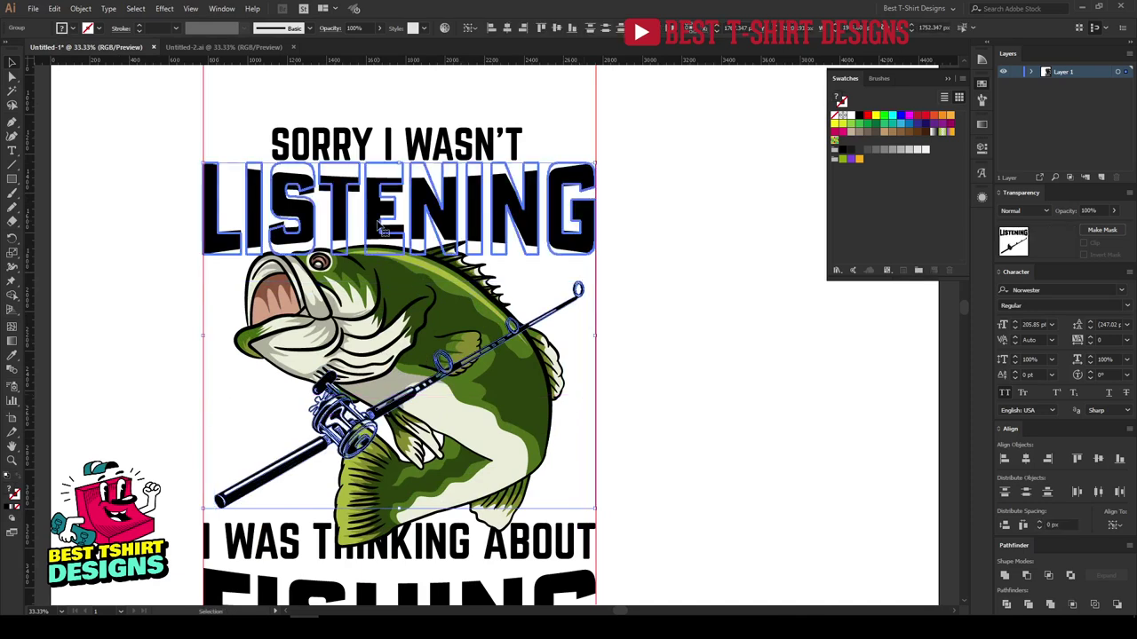
left_click(655, 274)
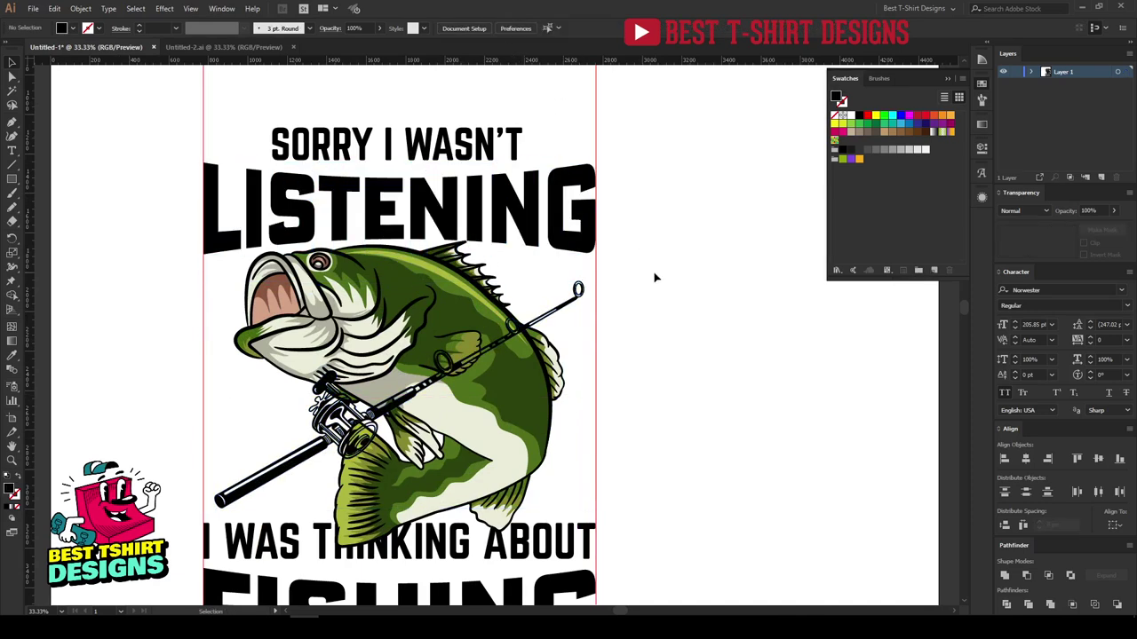
key("ctrl+minus")
key("ctrl+plus")
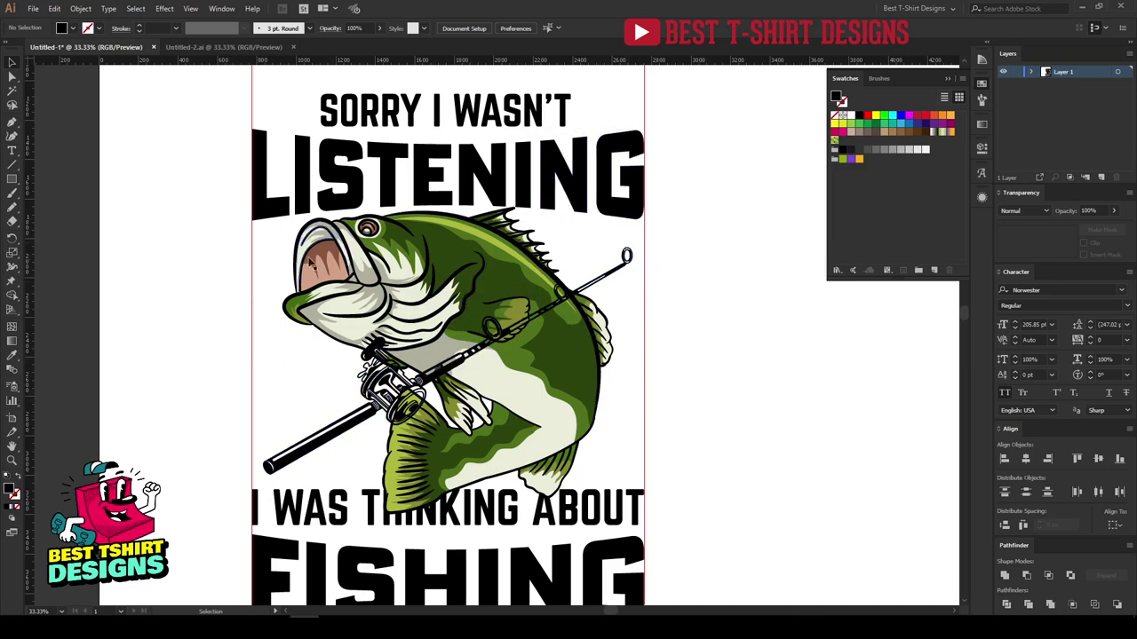
- Place the lure at the fish's mouth and rotate it to hang down
key("ctrl+minus")
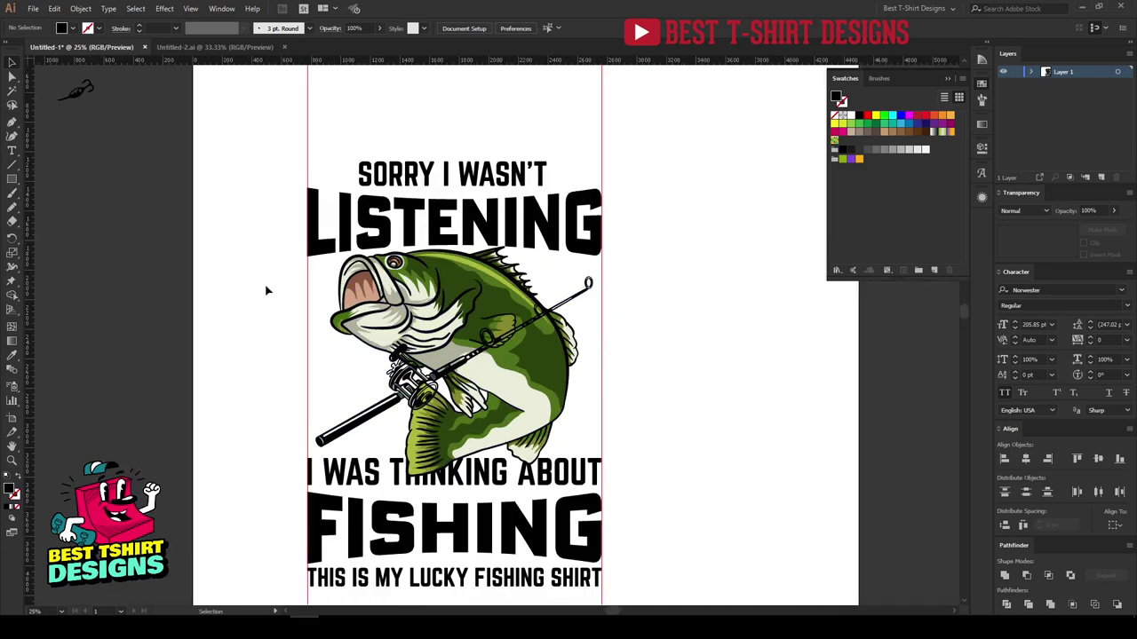
left_click_drag(76, 135, 382, 332)
key("ctrl+plus")
key("ctrl+plus")
key("ctrl+plus")
left_click_drag(404, 266, 326, 359)
left_click(256, 274)
key("ctrl+minus")
key("ctrl+minus")
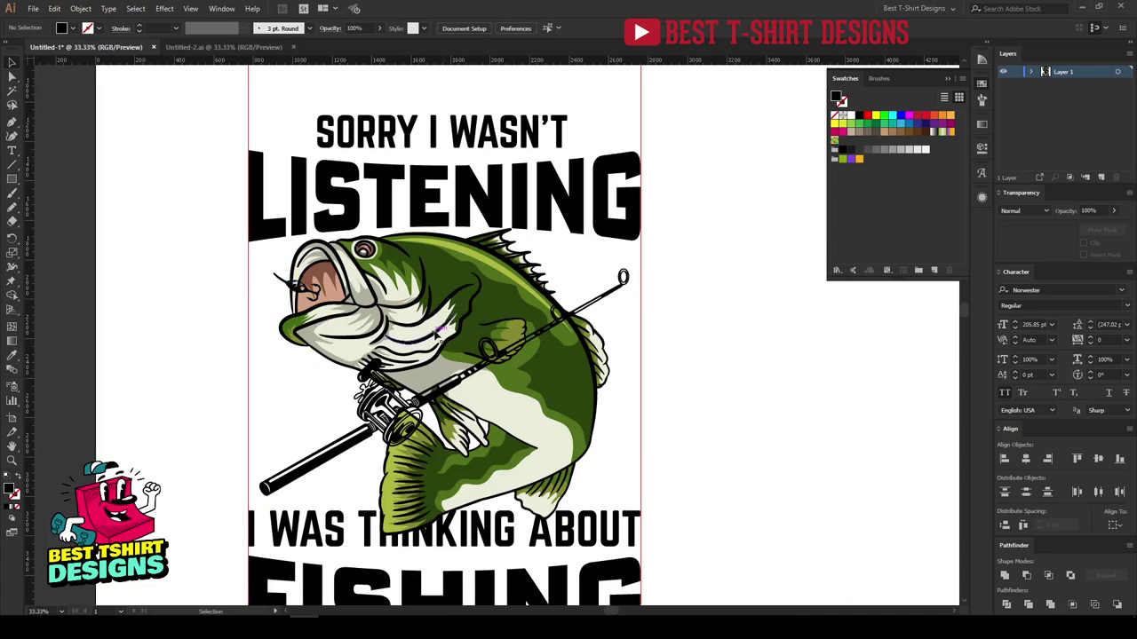
- Nudge the bass right and set the brush definition to Basic
left_click(434, 336)
key("Right")
key("Right")
key("Right")
key("Right")
key("Right")
key("Right")
key("Right")
key("Right")
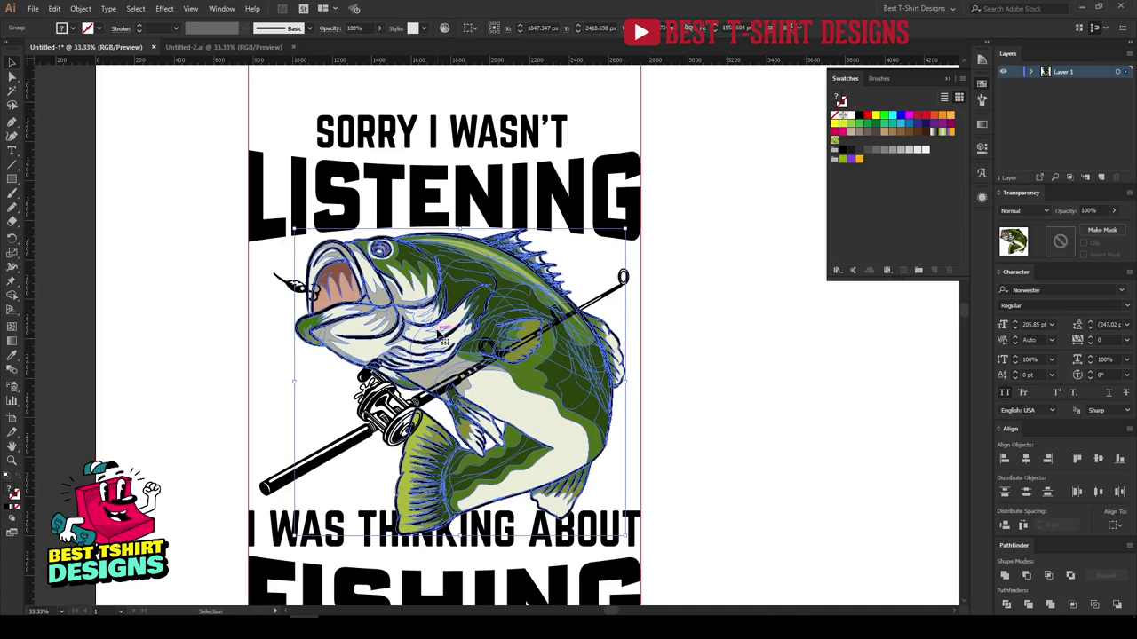
left_click(324, 401)
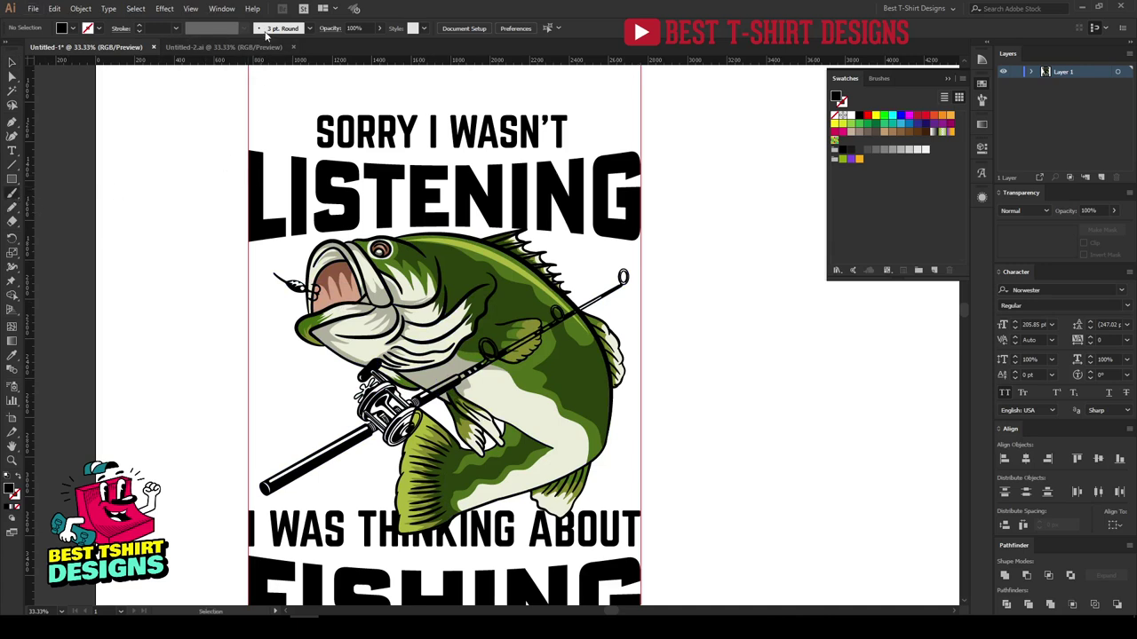
left_click(265, 34)
left_click(239, 71)
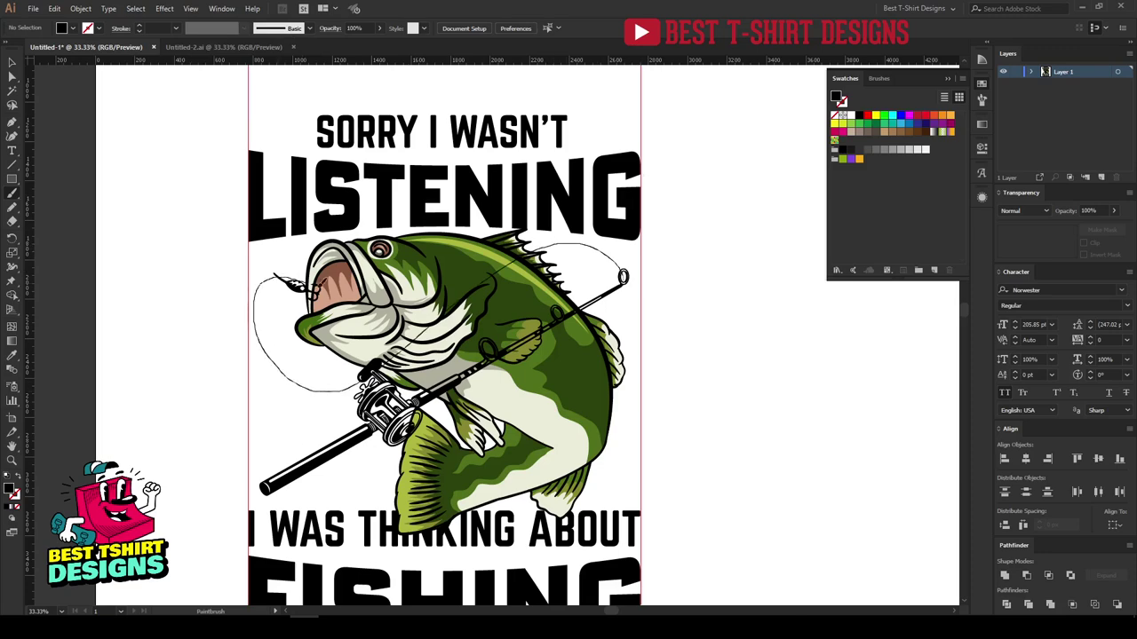
- Give the drawn fishing line a black stroke, no fill, and the Basic brush
key("shift+x")
scroll(327, 348, "up", 1, "alt")
key("v")
left_click(311, 408)
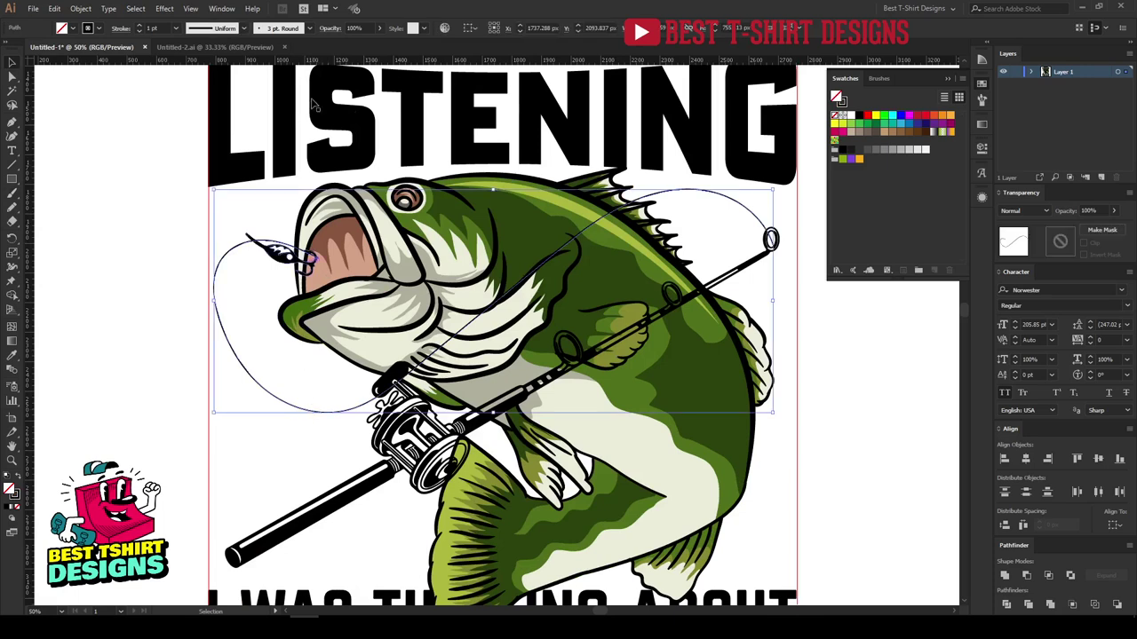
left_click(290, 29)
left_click(276, 74)
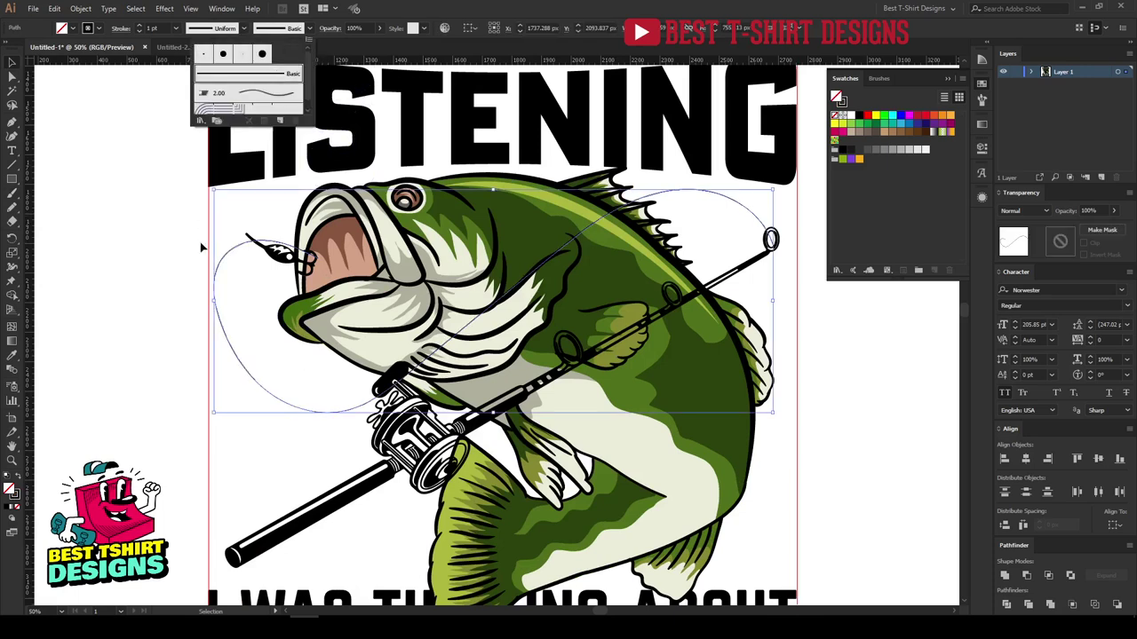
- With the Curvature Tool, anchor the line at the rod tip and add points along the rod and reel
left_click(11, 136)
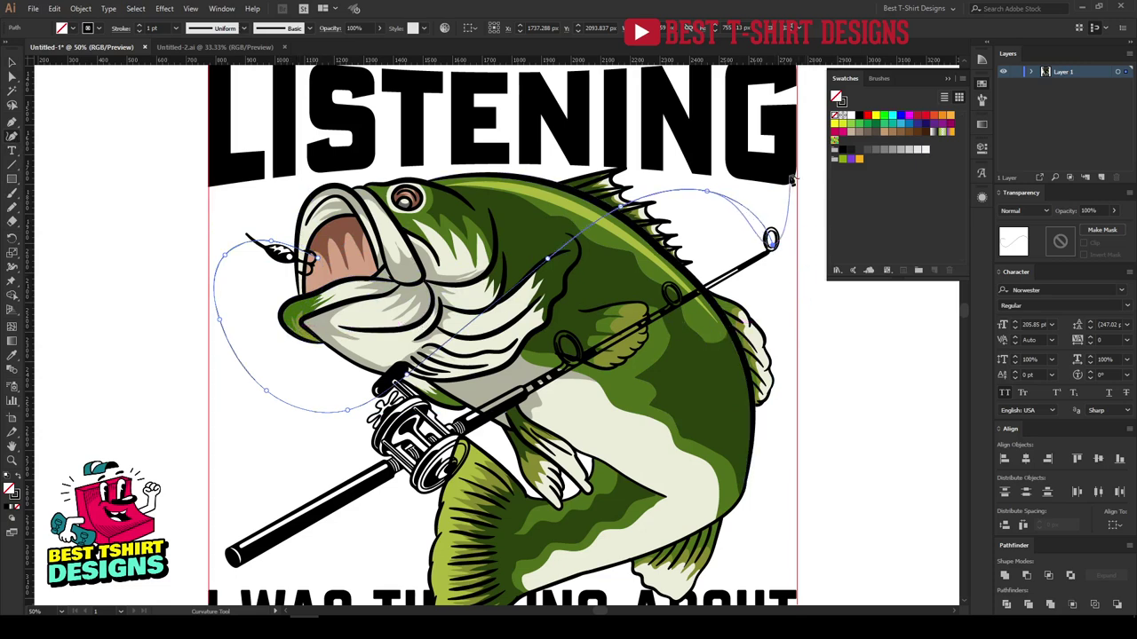
left_click(770, 239)
left_click(782, 230)
left_click(719, 267)
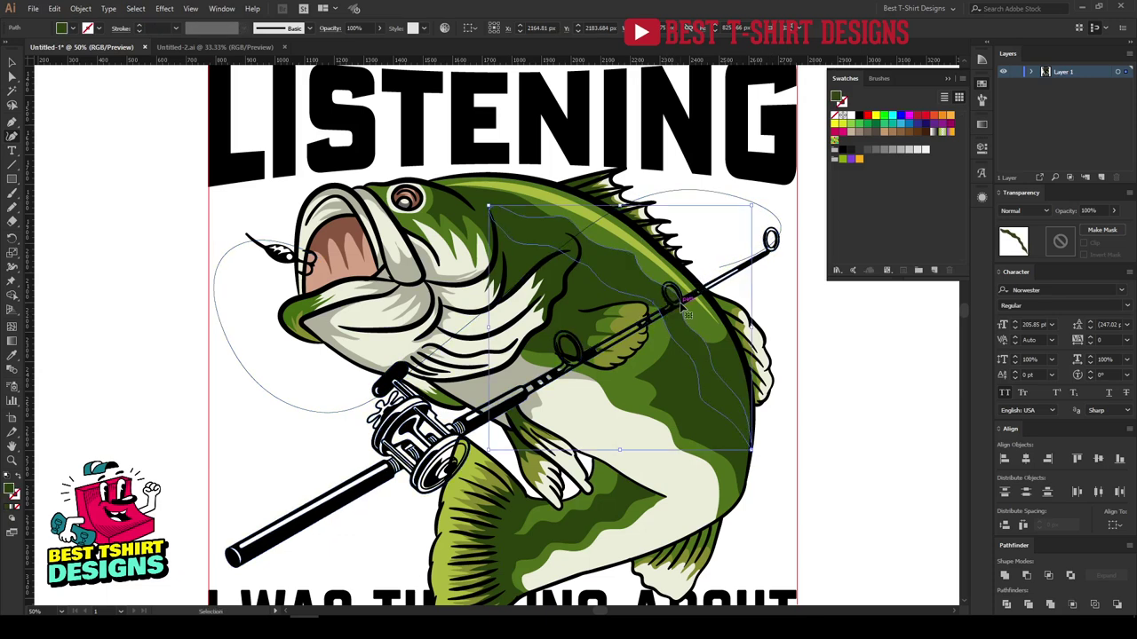
key("v")
key("shift+grave")
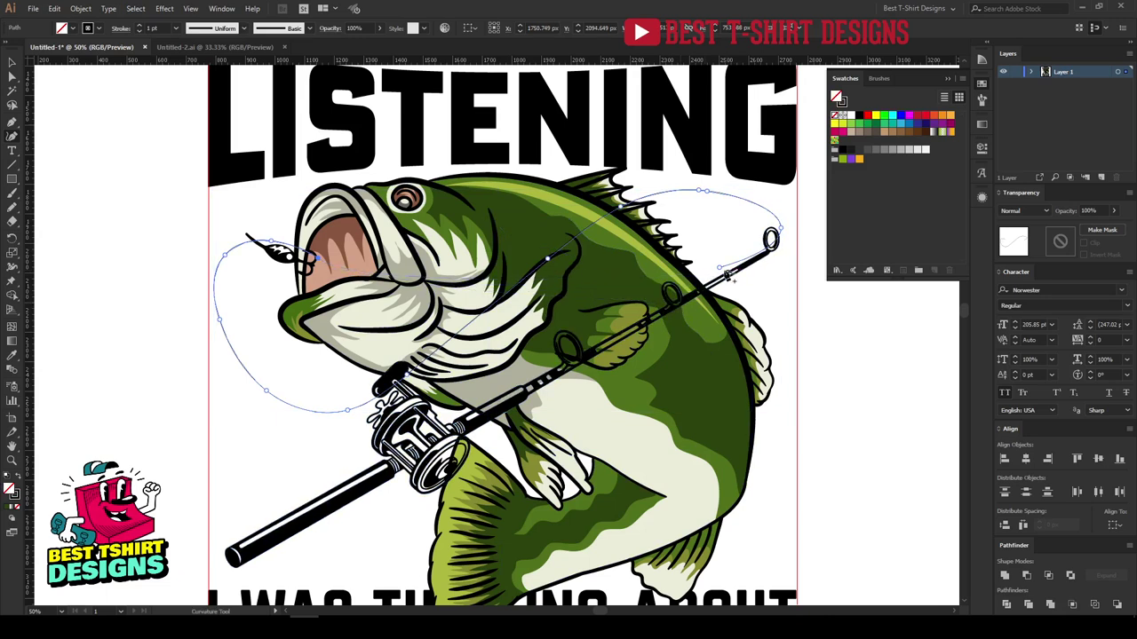
key("v")
key("shift+grave")
left_click(538, 364)
scroll(535, 370, "up", 4)
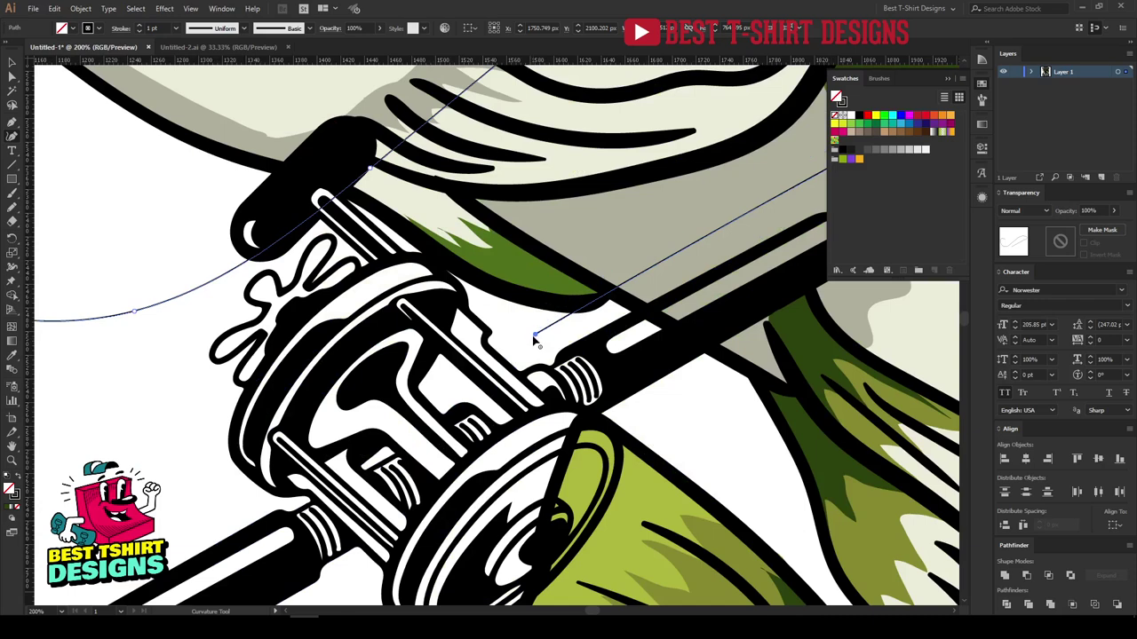
left_click(438, 416)
scroll(441, 417, "down", 4)
- Raise the line's curve near the lure with the Curvature Tool
key("v")
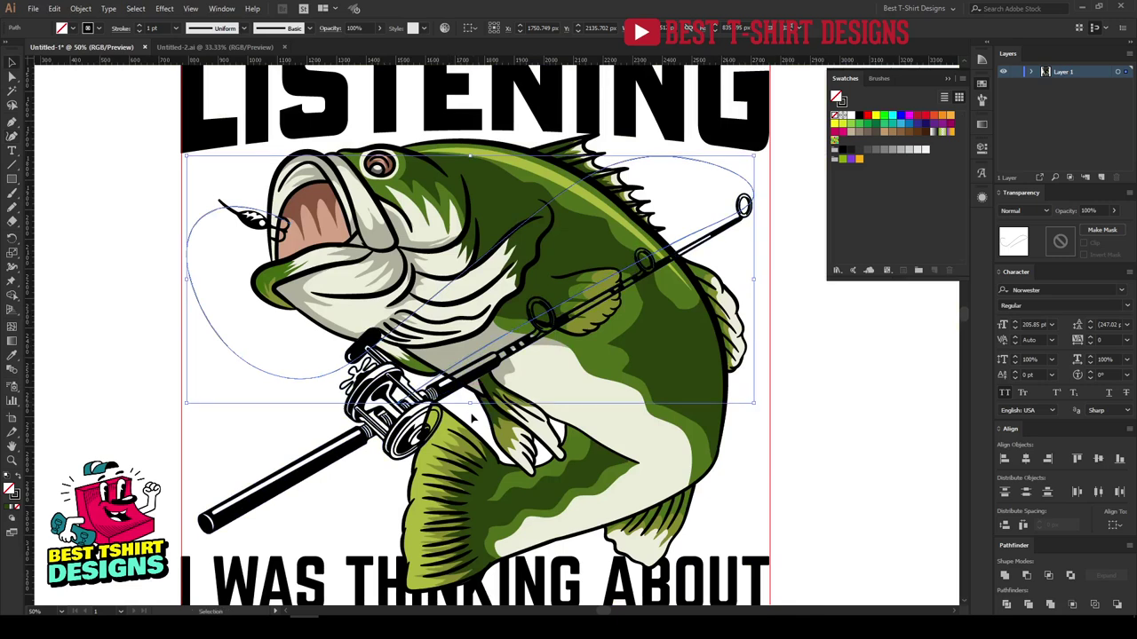
left_click(13, 135)
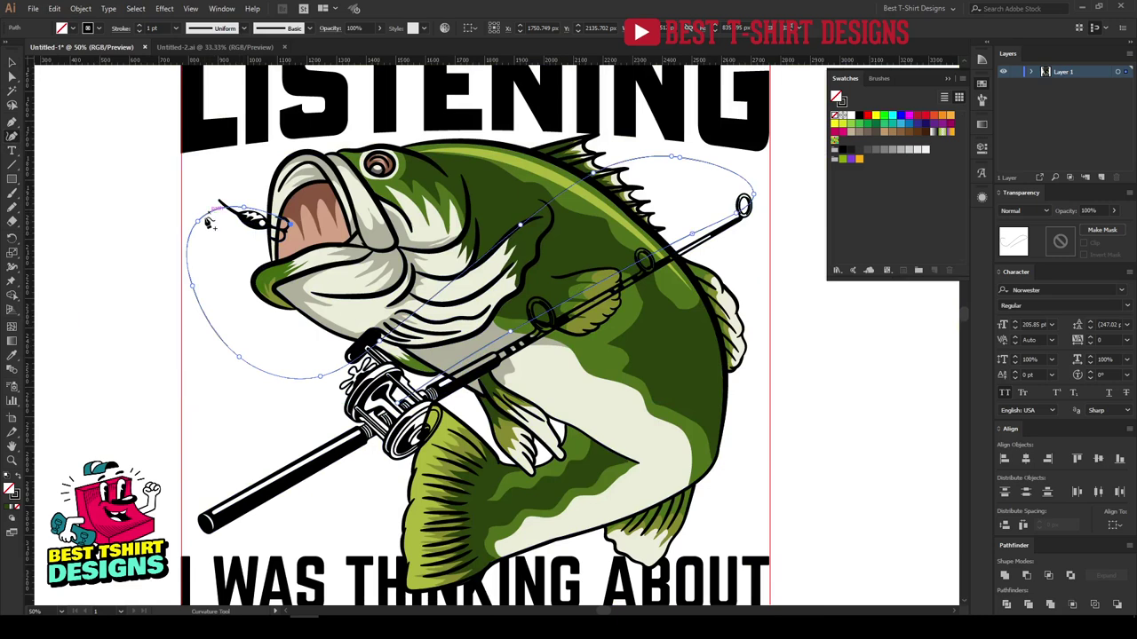
left_click_drag(198, 222, 201, 204)
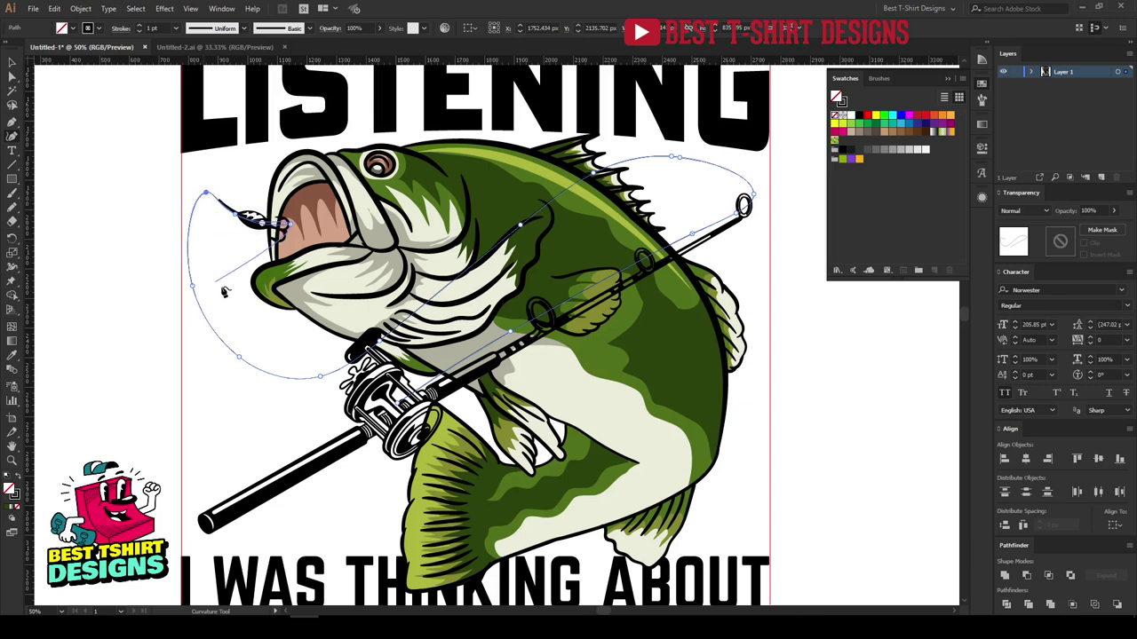
left_click(254, 325, "ctrl")
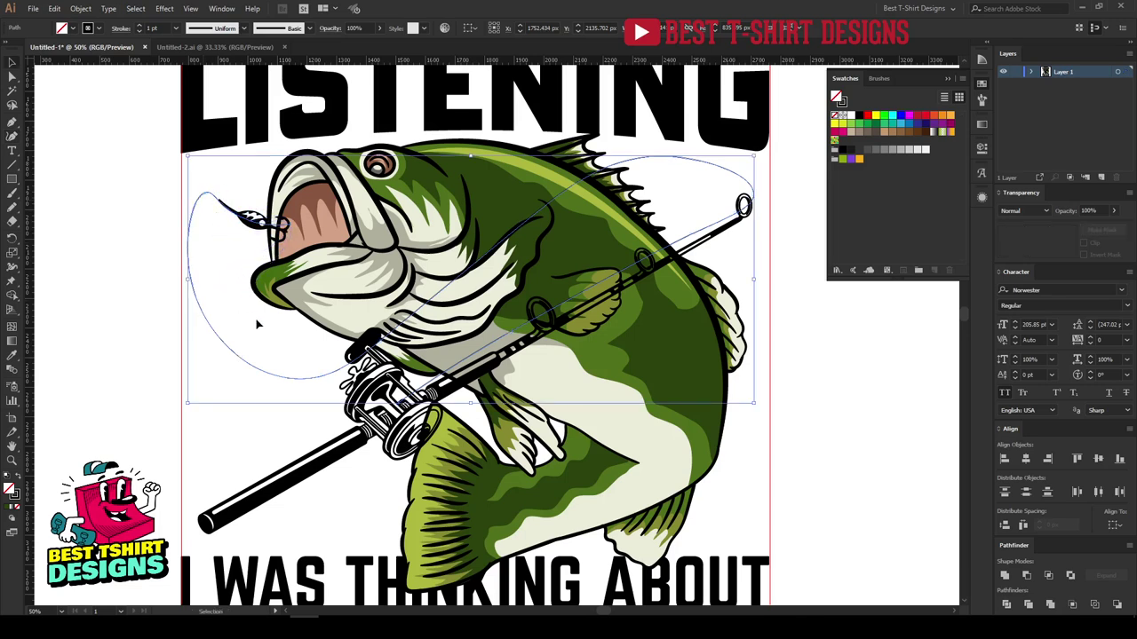
left_click(708, 232)
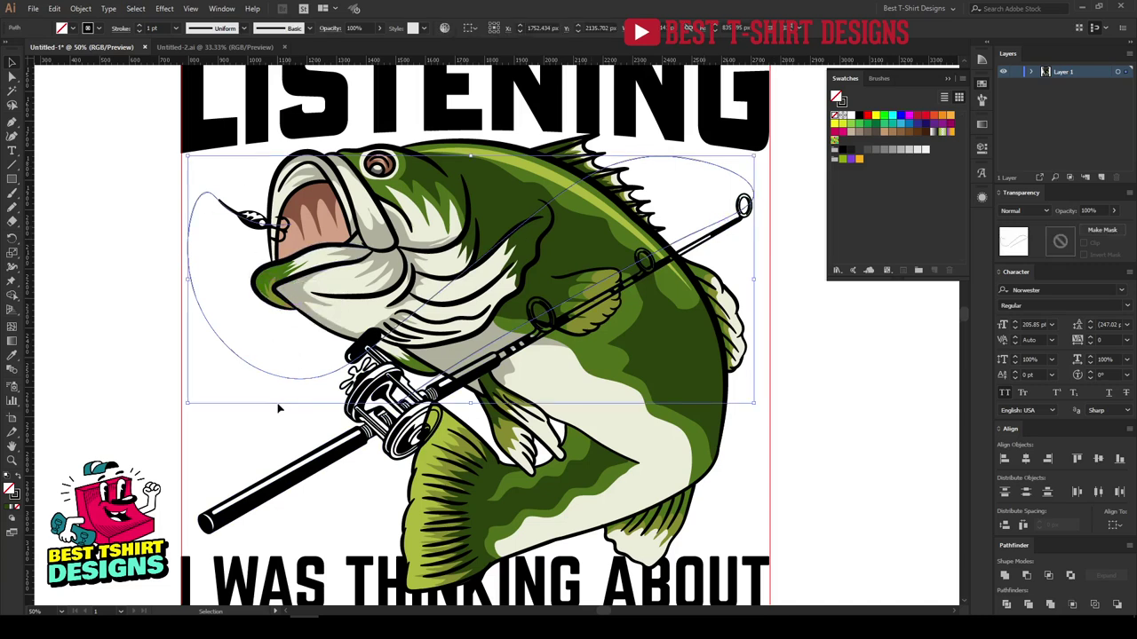
- Widen the fishing line's end at the reel with the Width Tool
key("a")
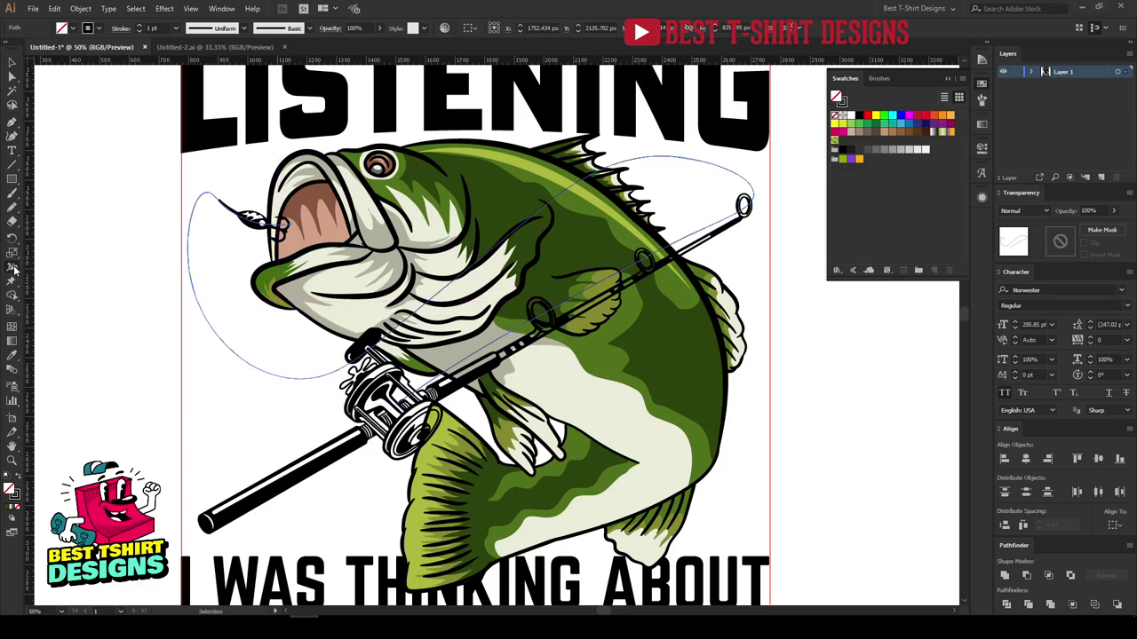
left_click(12, 268)
left_click(54, 268)
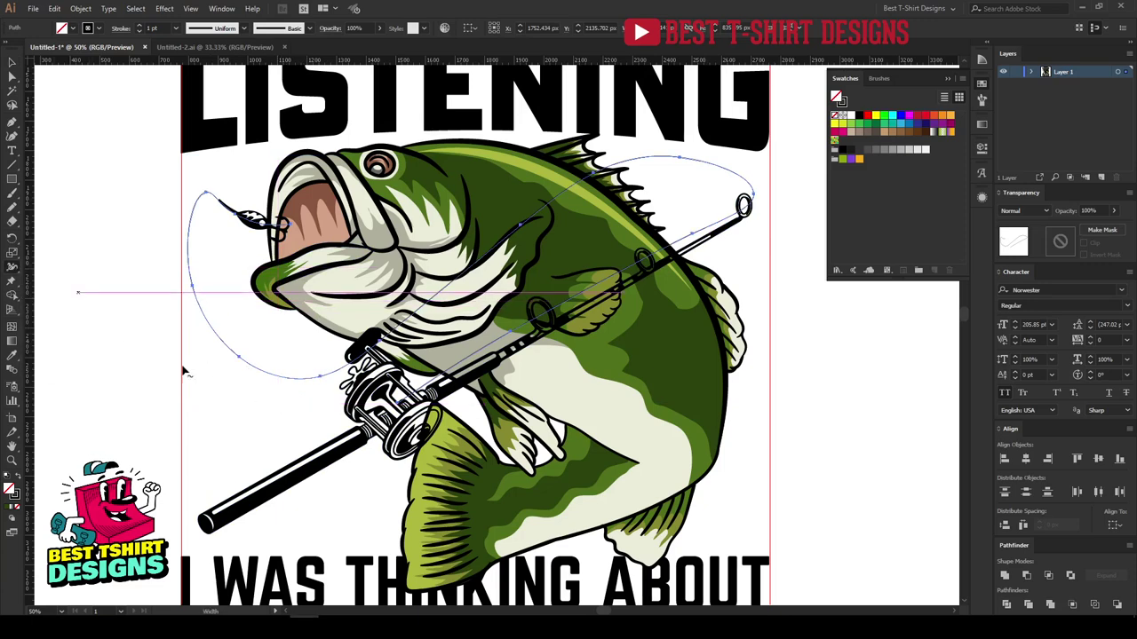
scroll(404, 409, "up", 5)
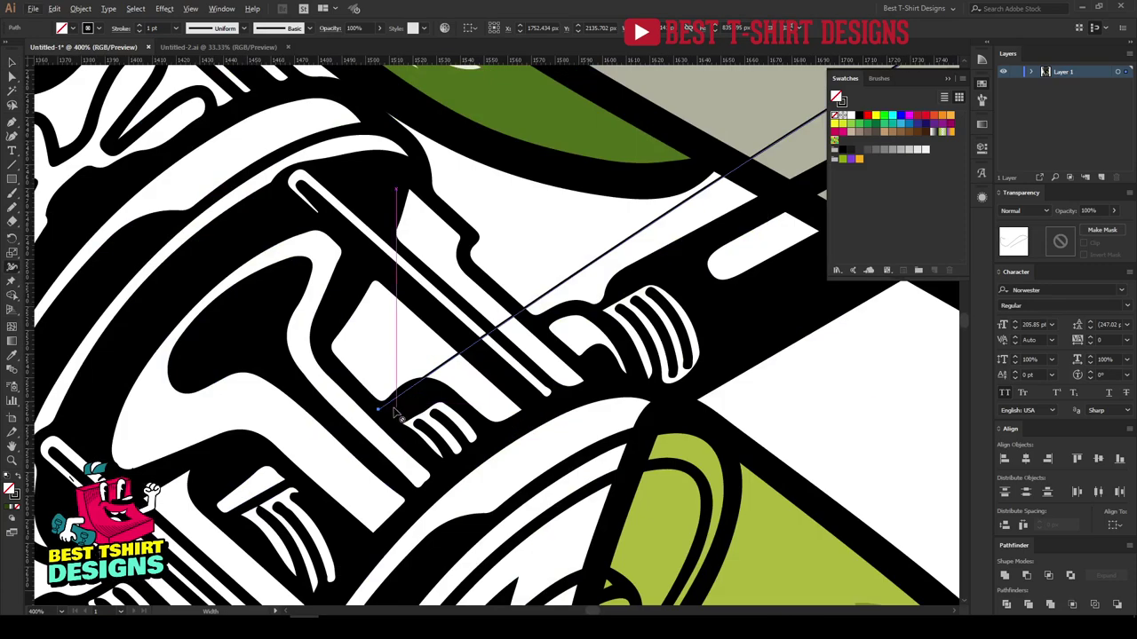
mouse_move(380, 411)
left_mouse_down()
mouse_move(410, 439)
mouse_move(484, 366)
left_mouse_up()
- Pull the reel-end width point back in to about 19 px
scroll(484, 366, "down", 5)
scroll(424, 378, "down", 1)
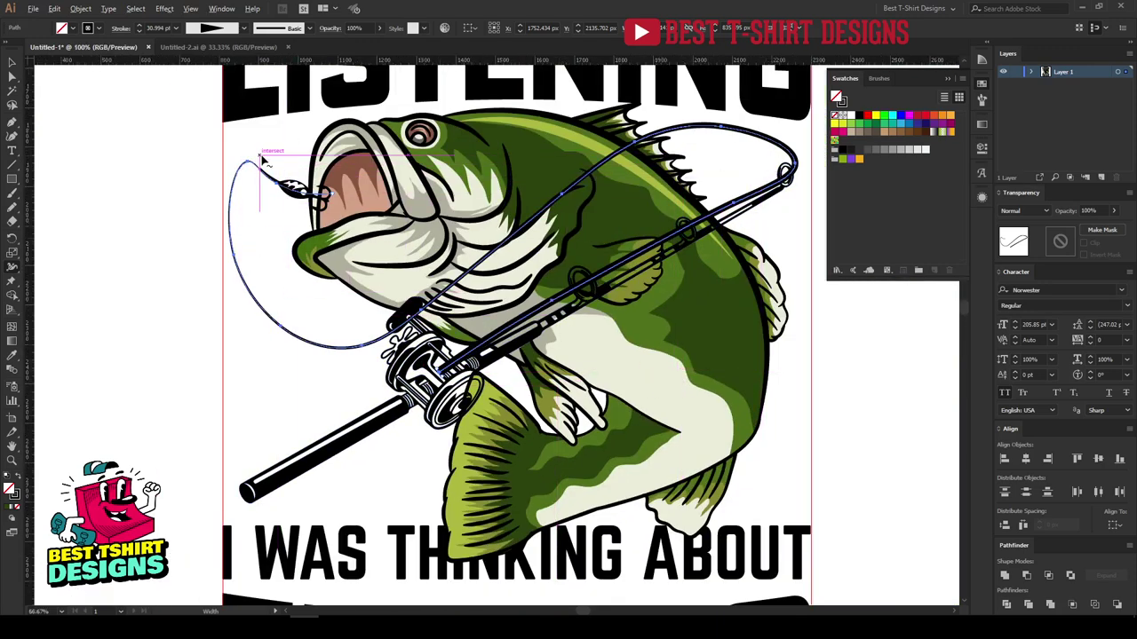
scroll(240, 174, "up", 2)
scroll(282, 166, "down", 2)
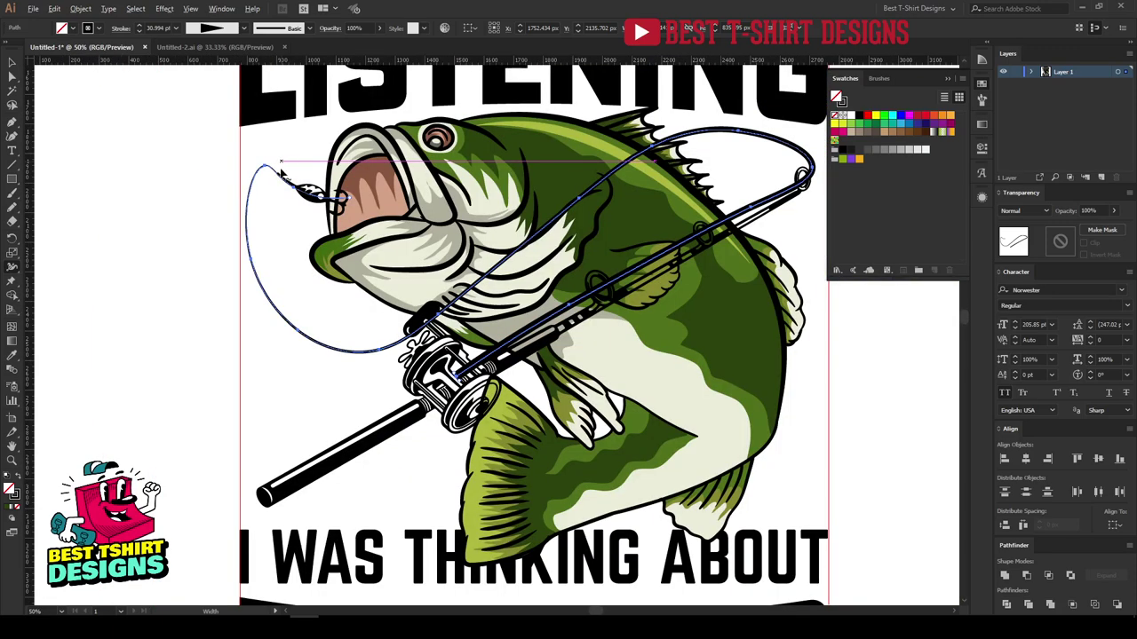
scroll(464, 375, "up", 1)
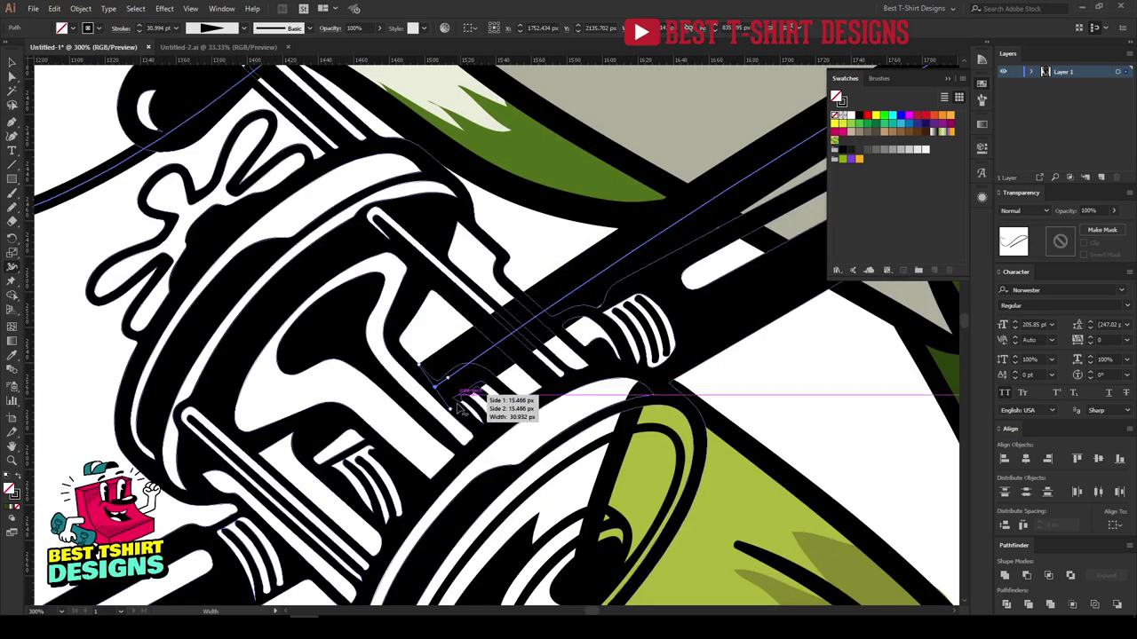
left_click_drag(451, 413, 447, 402)
scroll(509, 388, "down", 5)
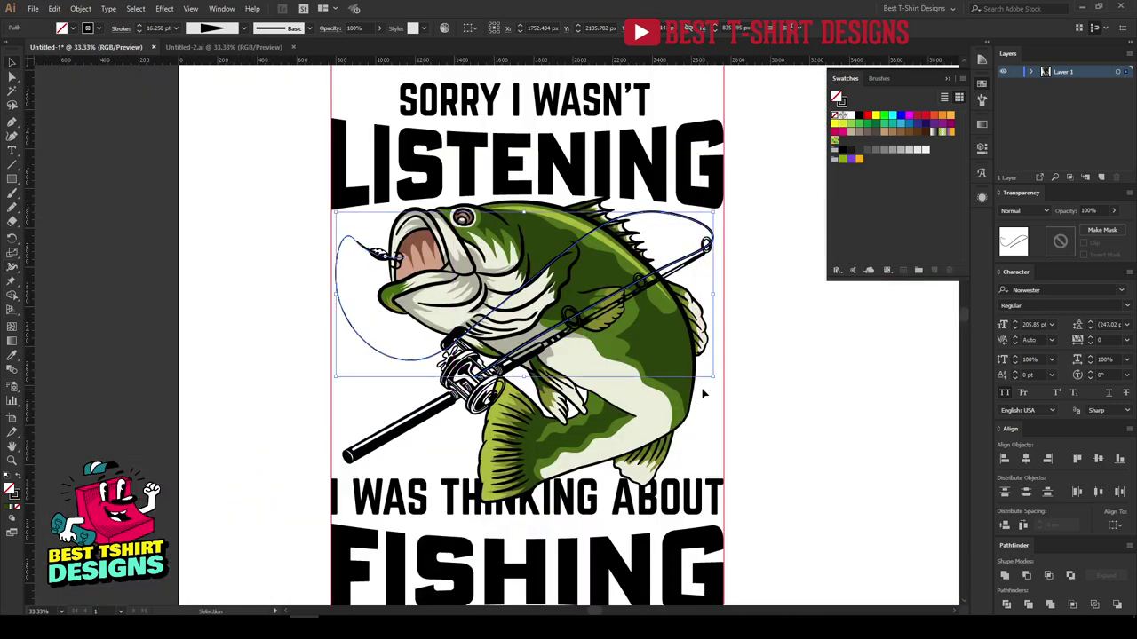
left_click(702, 393)
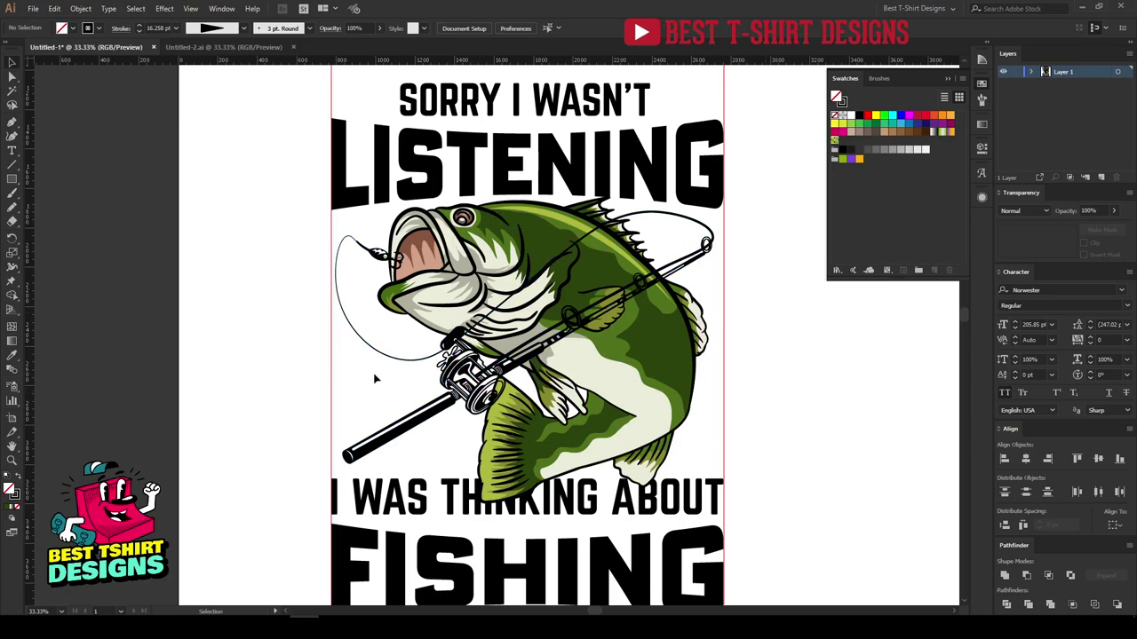
- Add two anchor points to the fishing line along the rod with the Curvature Tool
scroll(708, 244, "up", 3)
scroll(702, 244, "up", 2)
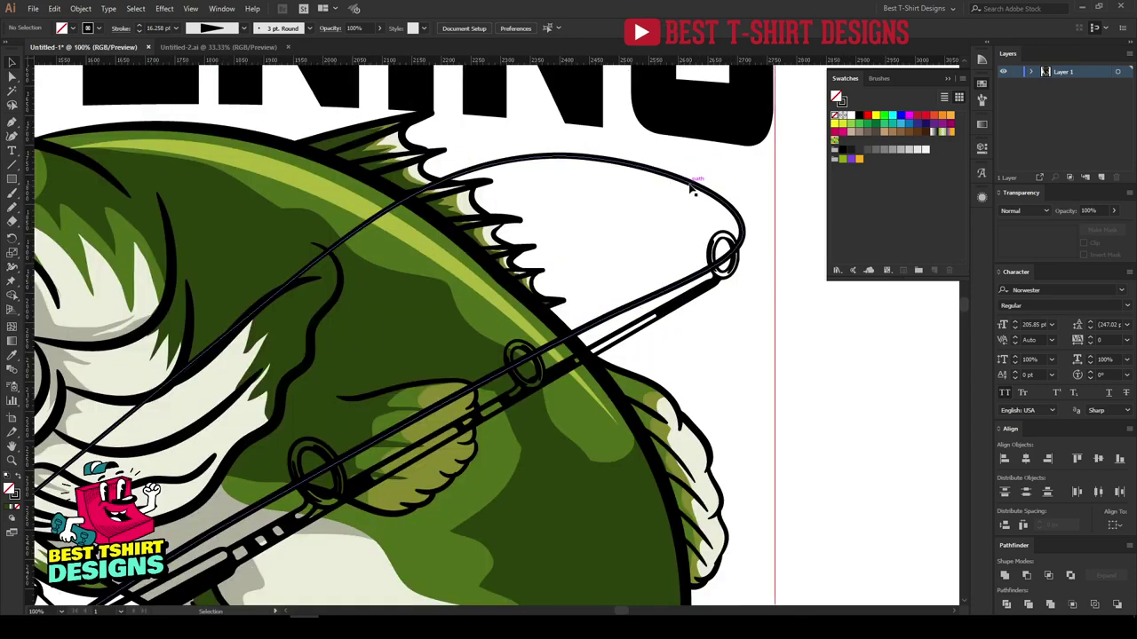
left_click(691, 186)
left_click(13, 136)
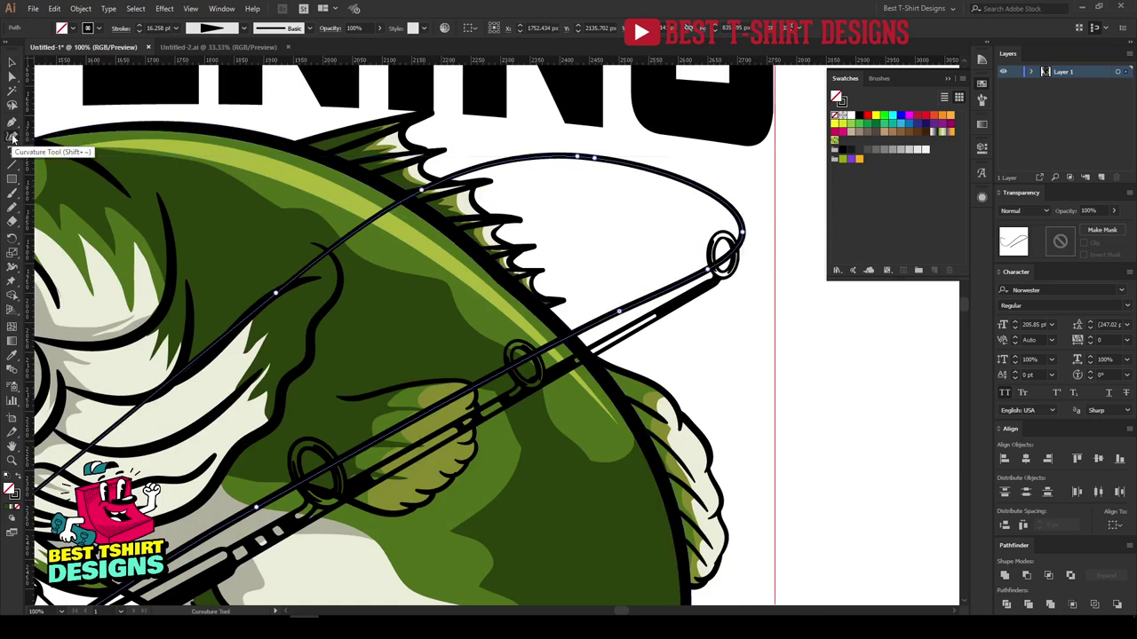
left_click(434, 414)
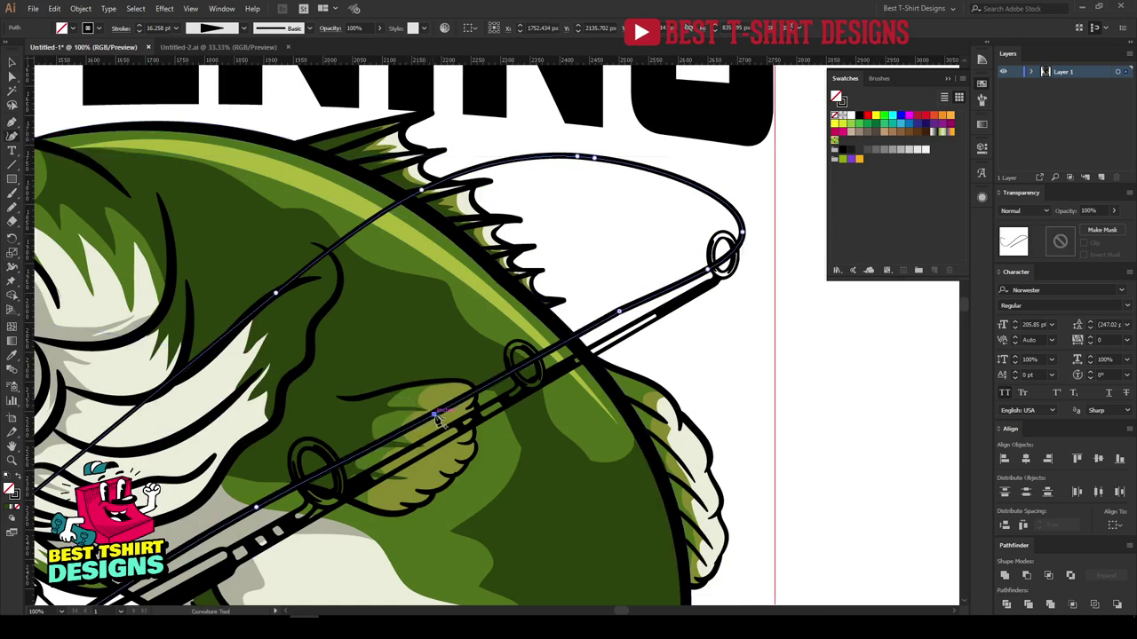
left_click(256, 509)
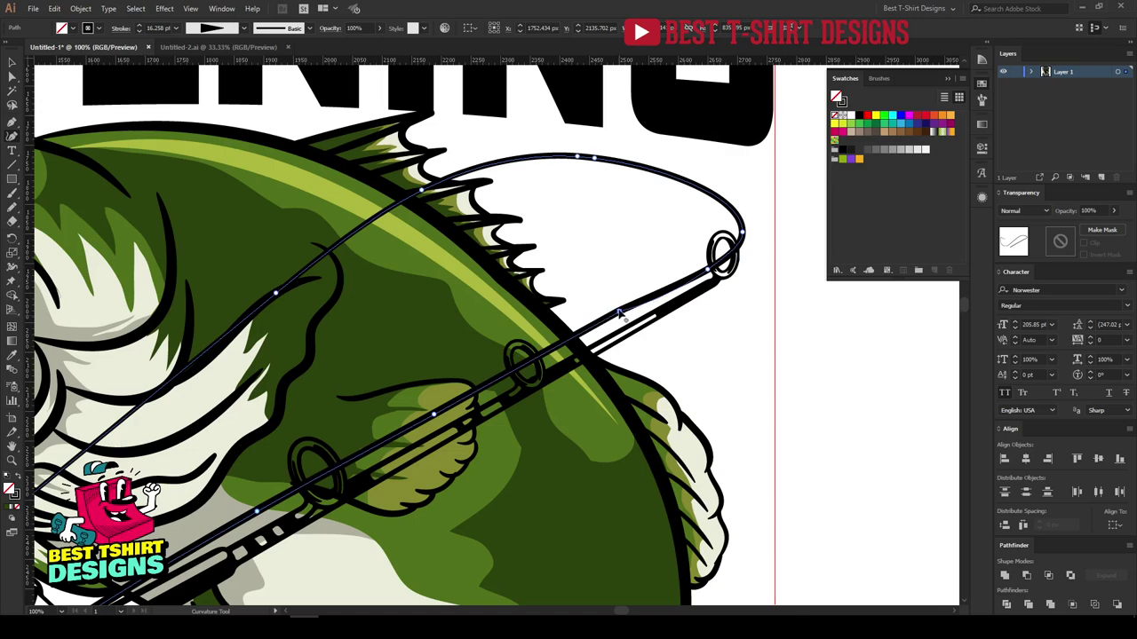
left_click(619, 311)
key("ctrl+minus")
key("ctrl+minus")
key("ctrl+minus")
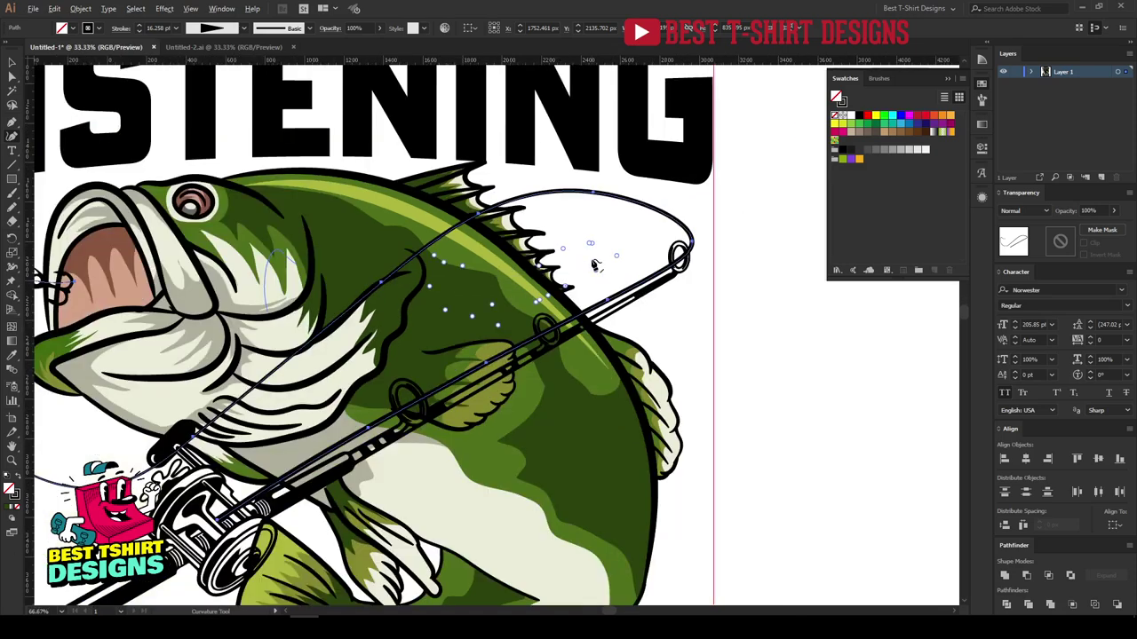
key("v")
left_click(711, 307)
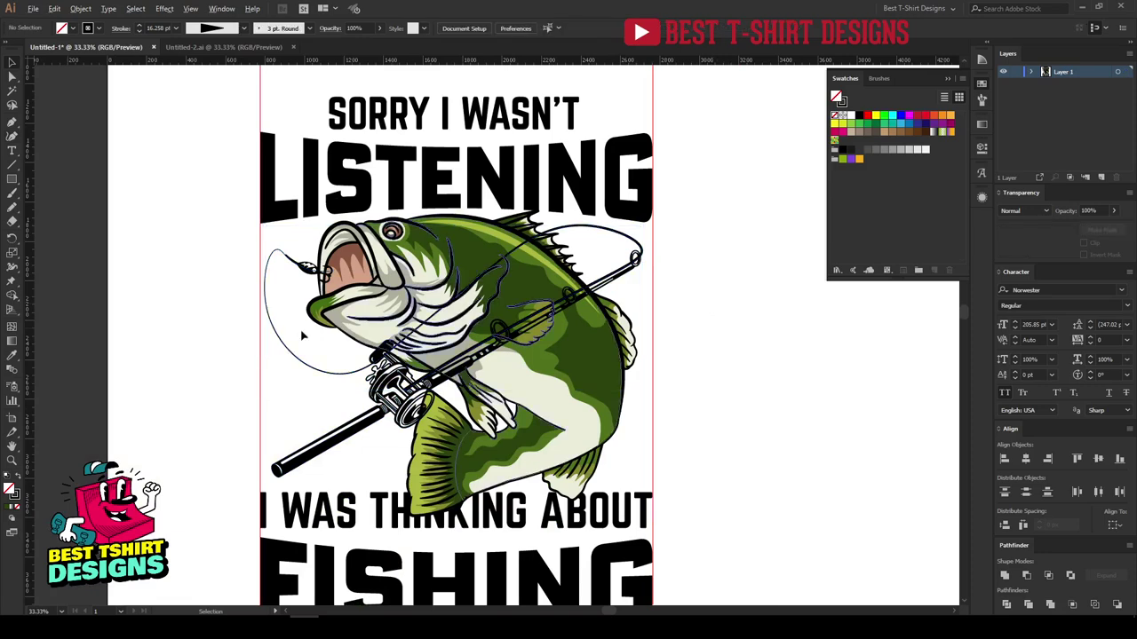
- Erase the stray stretch of fishing line between the lure and the fish's mouth
scroll(312, 332, "up", 1)
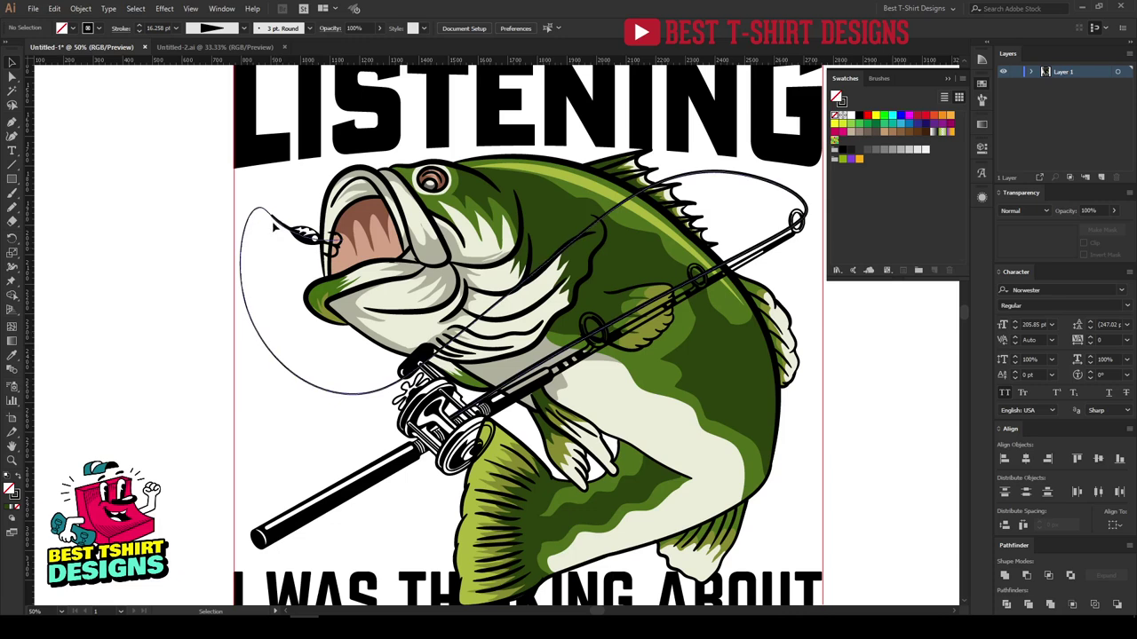
scroll(271, 226, "up", 5)
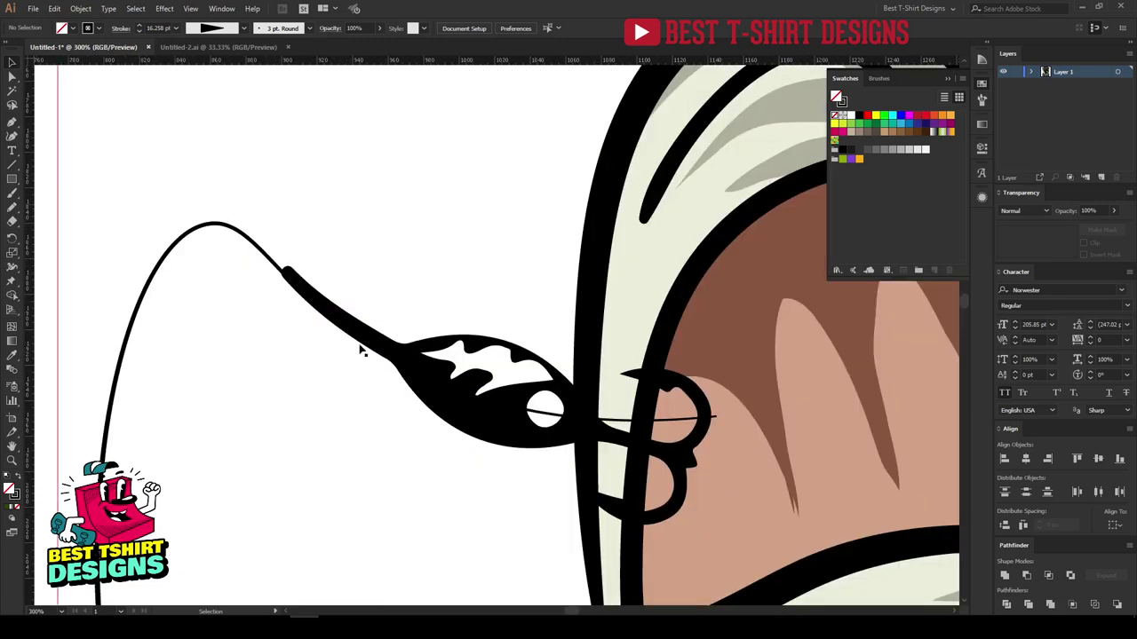
left_click(668, 421)
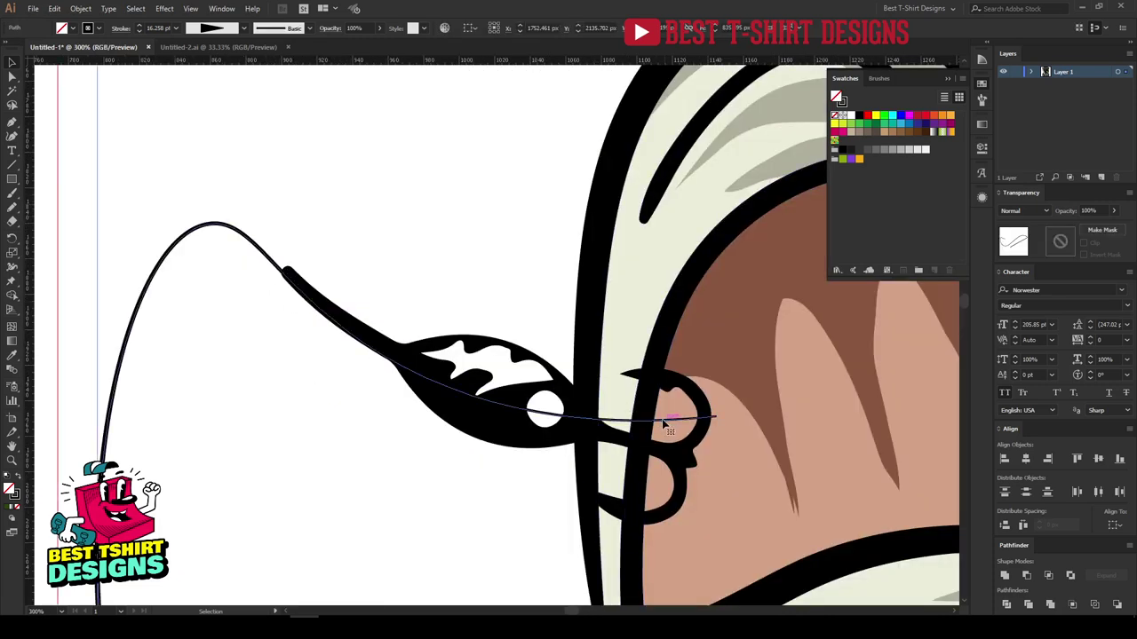
key("shift+e")
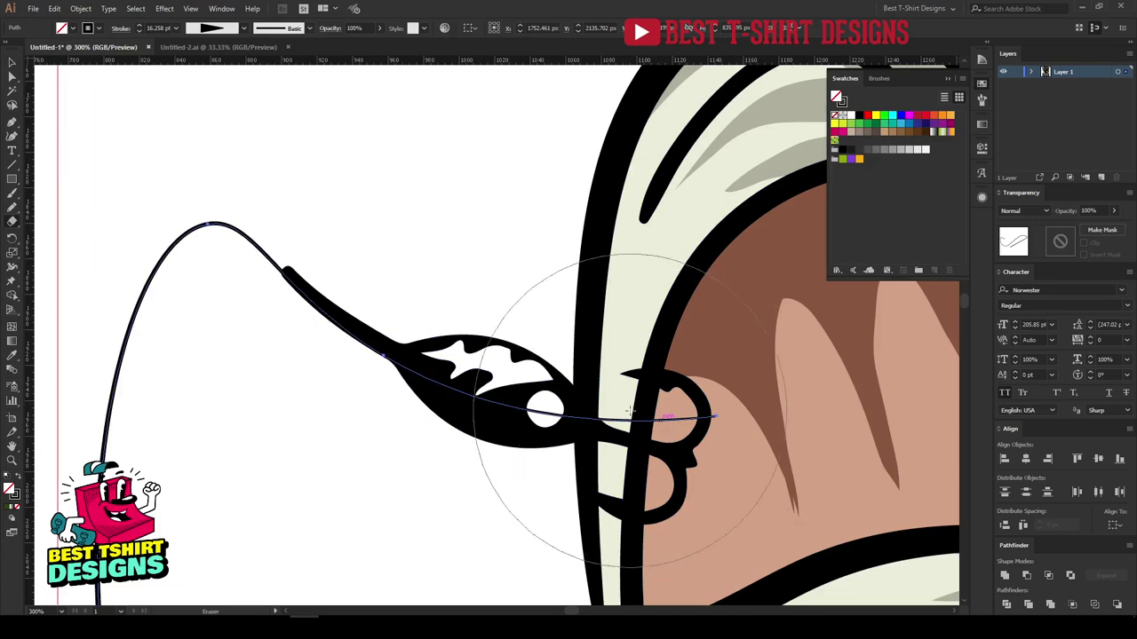
left_click_drag(631, 410, 500, 346)
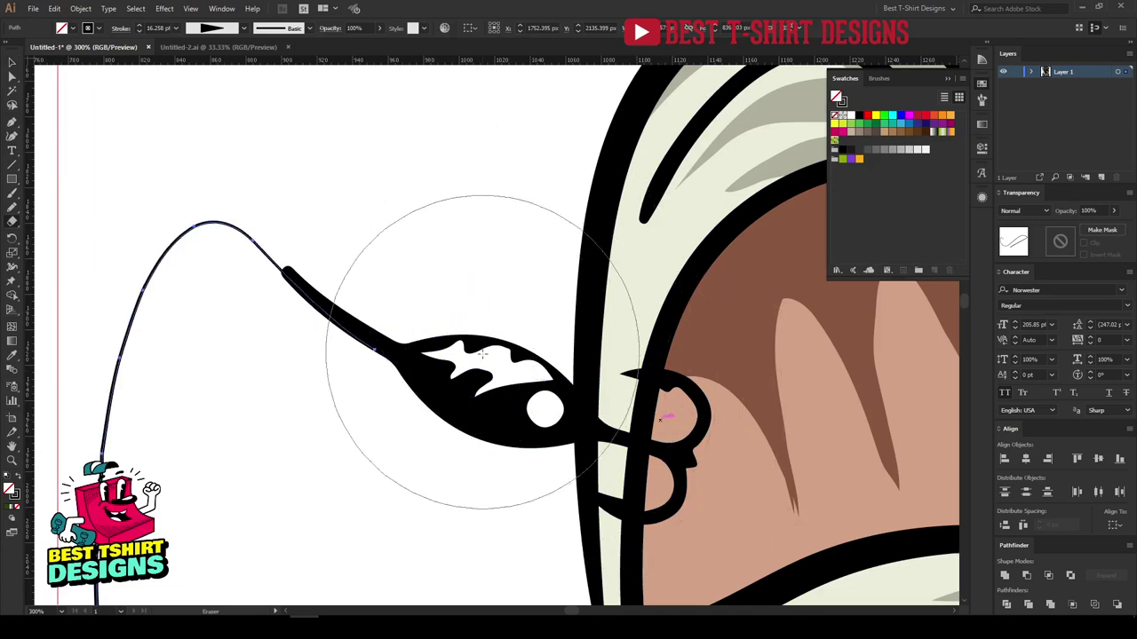
key("v")
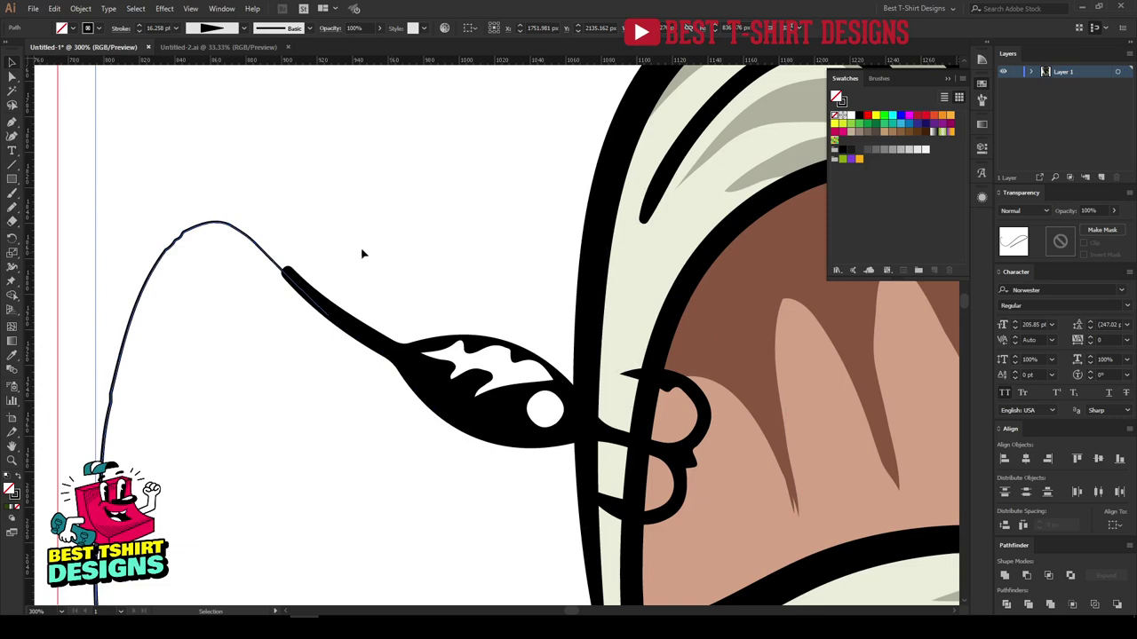
left_click(392, 258)
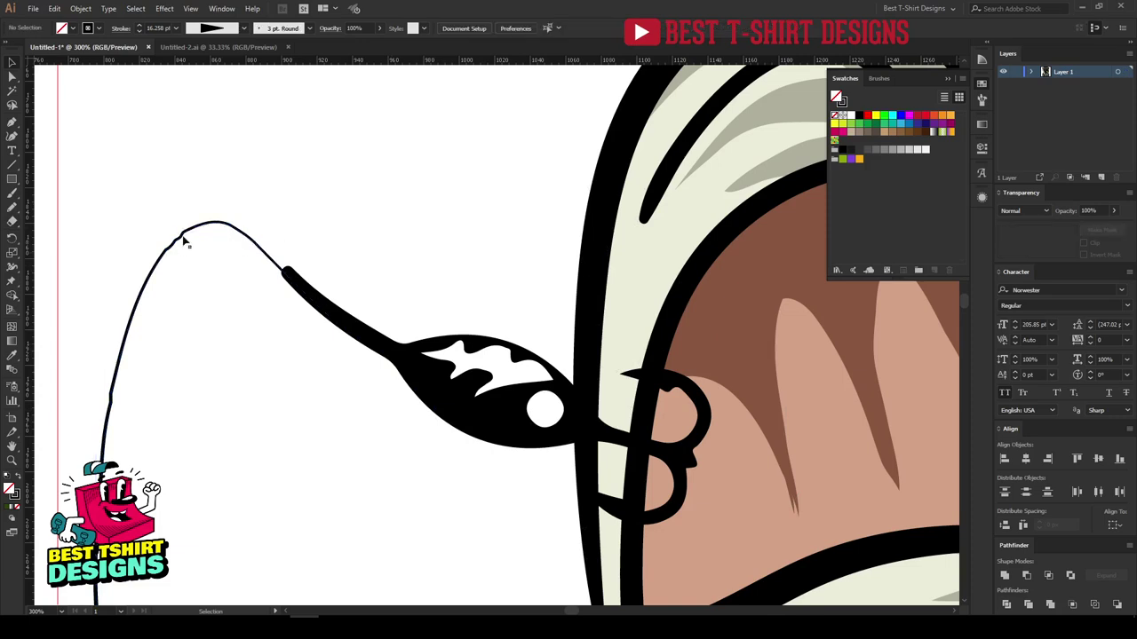
- Adjust the fishing line's end anchor where it meets the lure
scroll(149, 231, "up", 4)
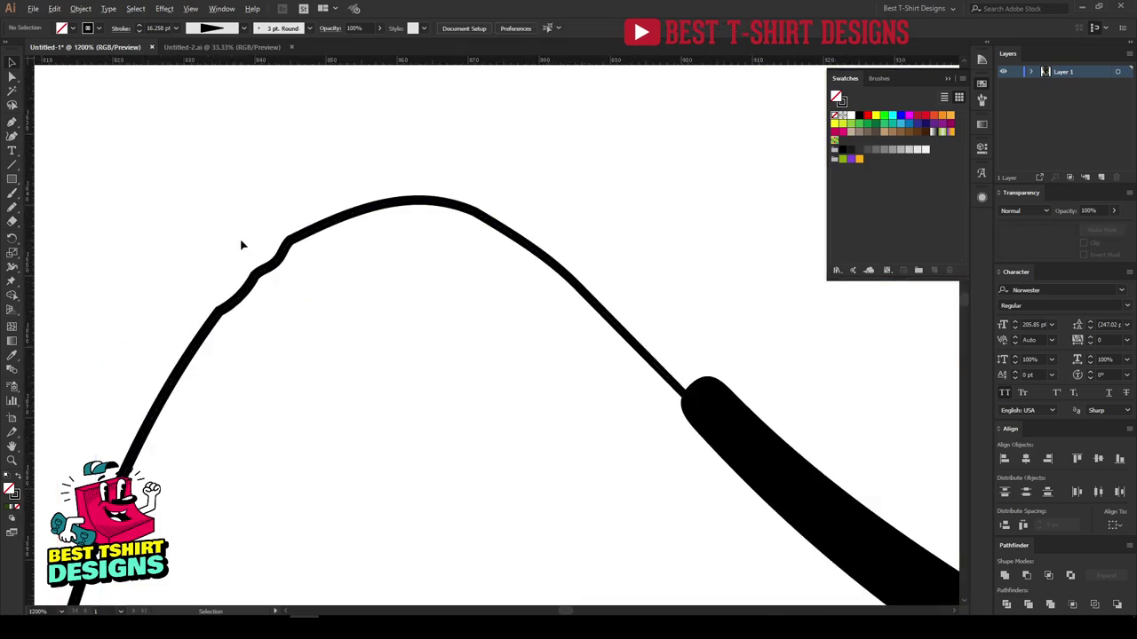
scroll(239, 238, "down", 4)
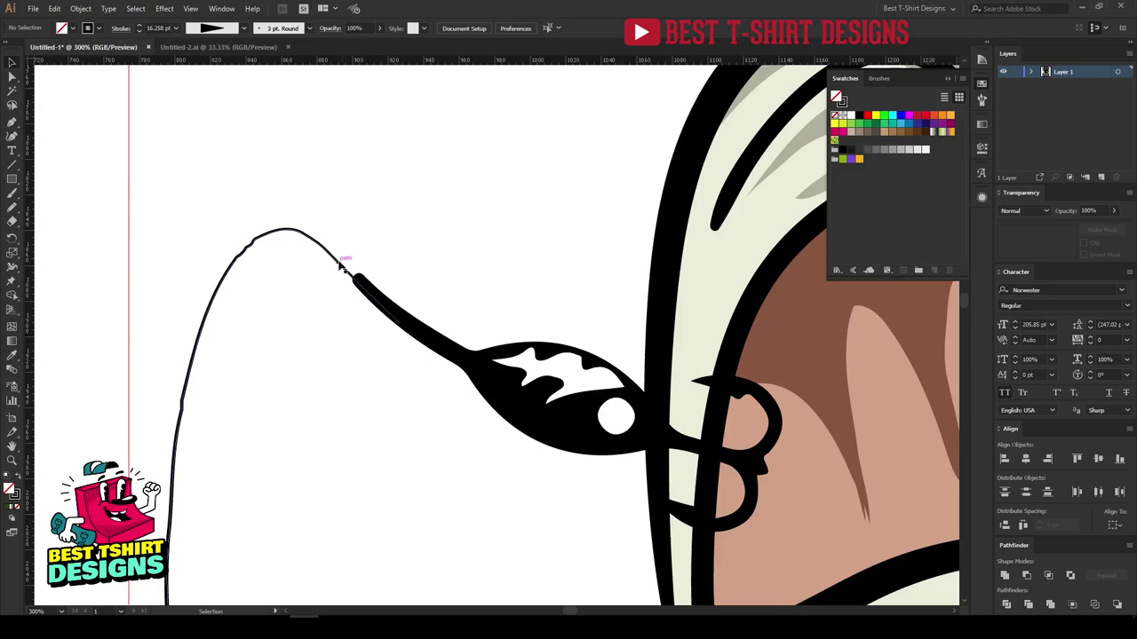
left_click(342, 267)
key("a")
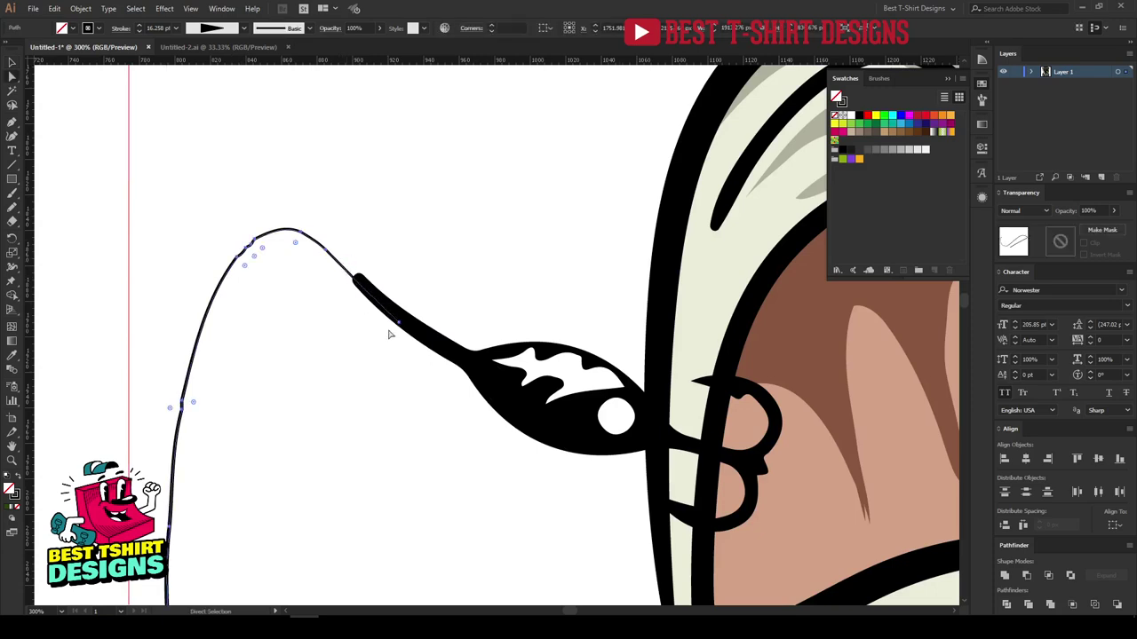
left_click(398, 323)
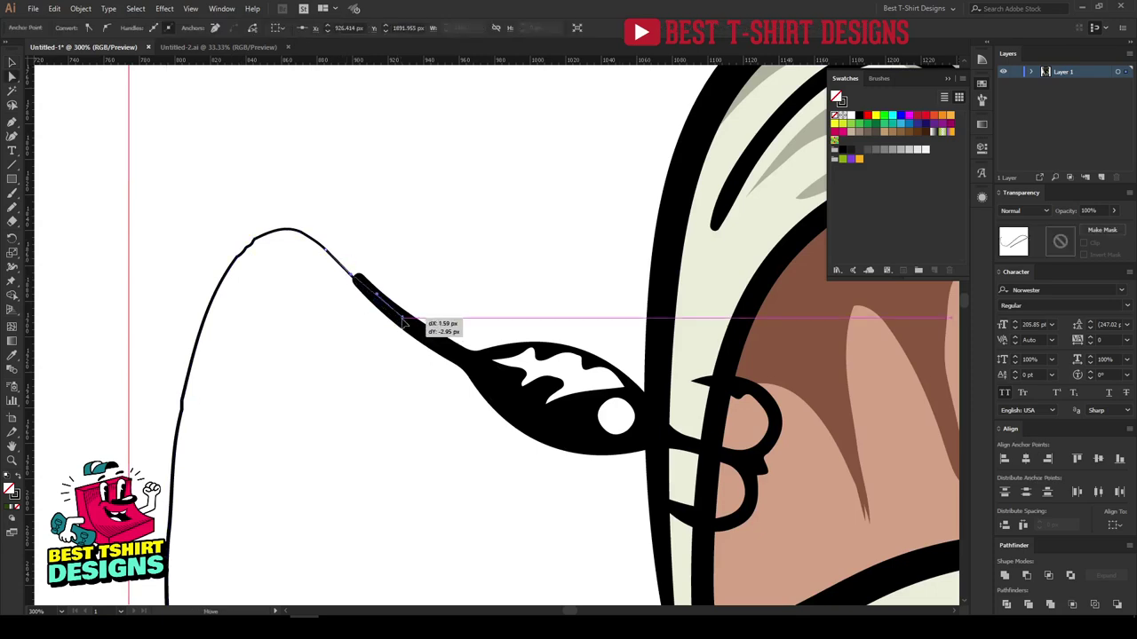
scroll(341, 274, "up", 2)
key("v")
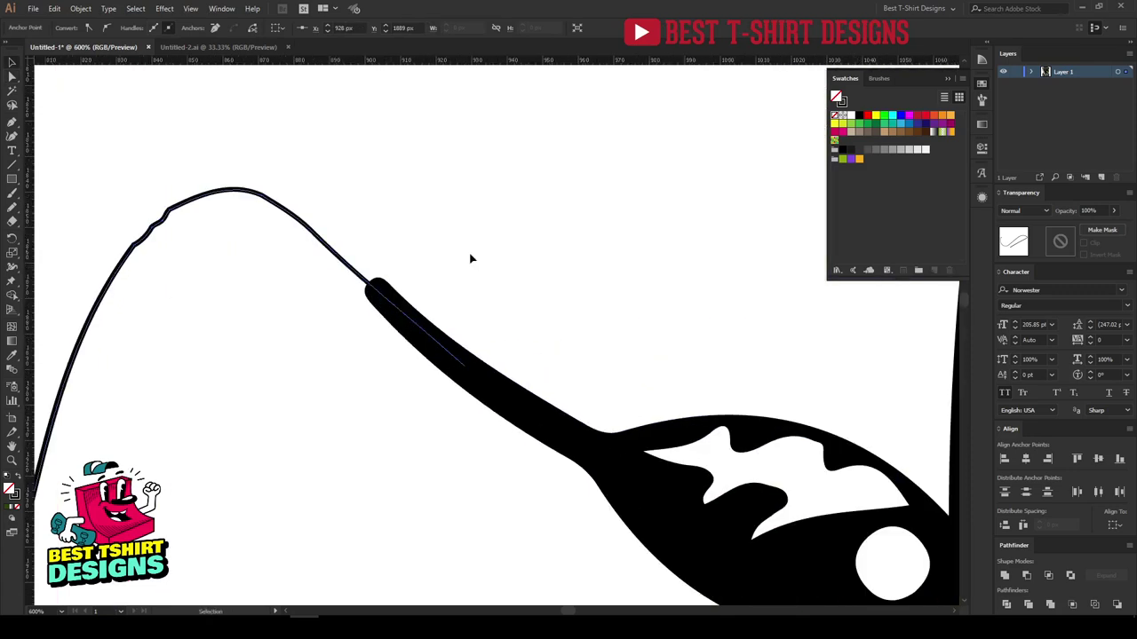
left_click(469, 256)
- Widen the fishing line near the lure to about 3.6–4 px with the Width Tool
left_click(355, 274)
key("shift+w")
left_click_drag(463, 371, 464, 373)
scroll(267, 227, "down", 4)
scroll(259, 227, "down", 3)
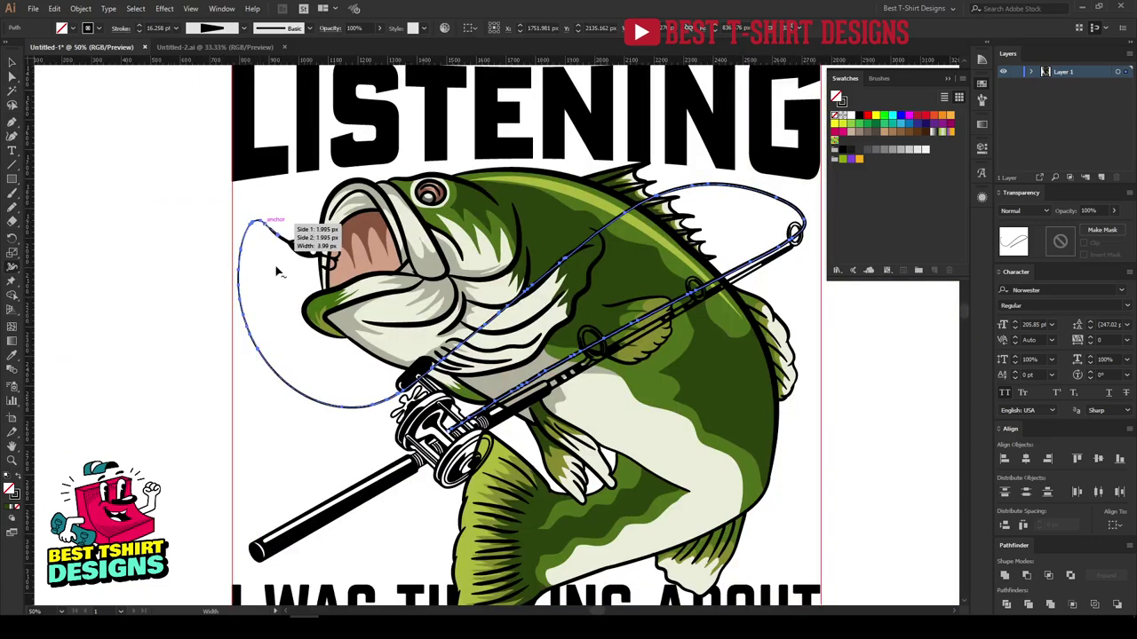
key("v")
left_click(284, 292)
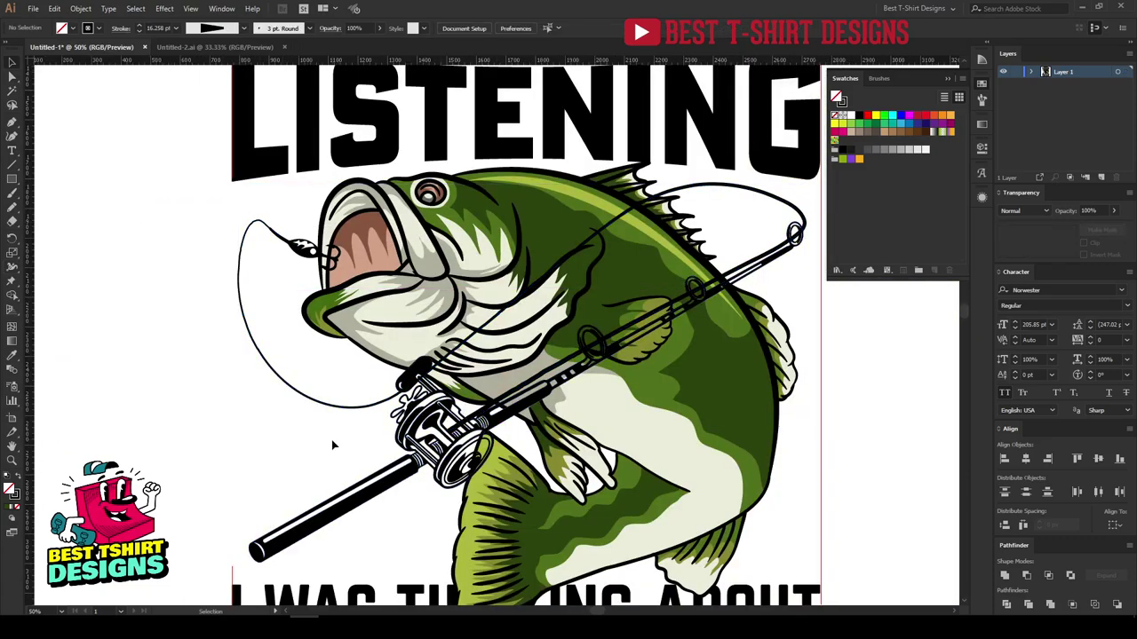
scroll(316, 414, "down", 2)
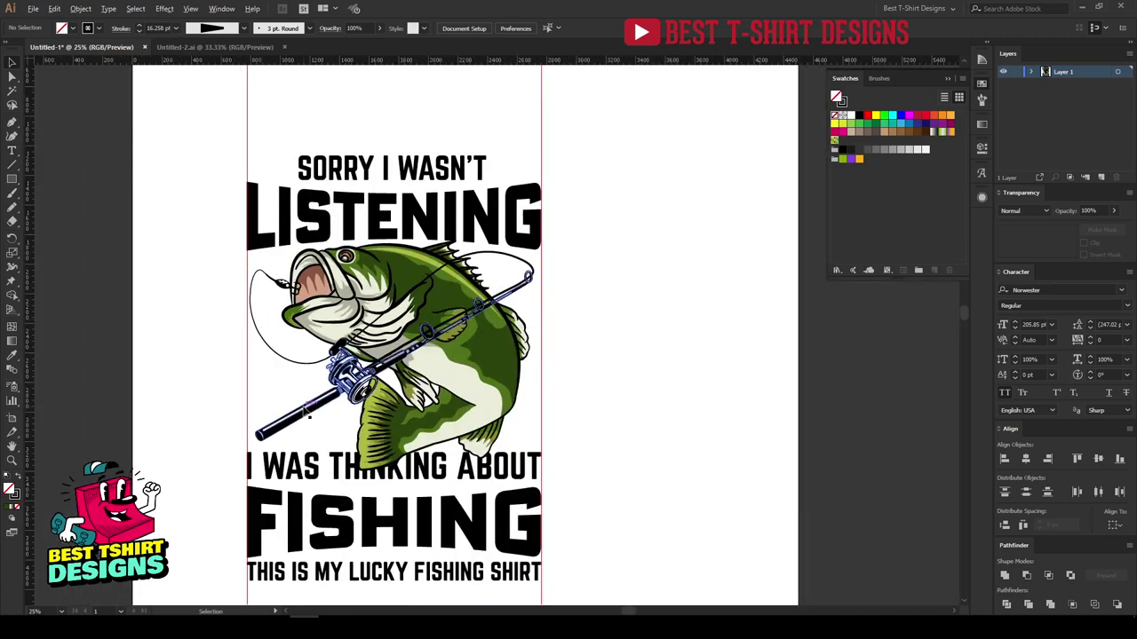
- Send the rod and reel group backward with the Arrange shortcuts so it sits behind the bass
scroll(384, 409, "up", 1)
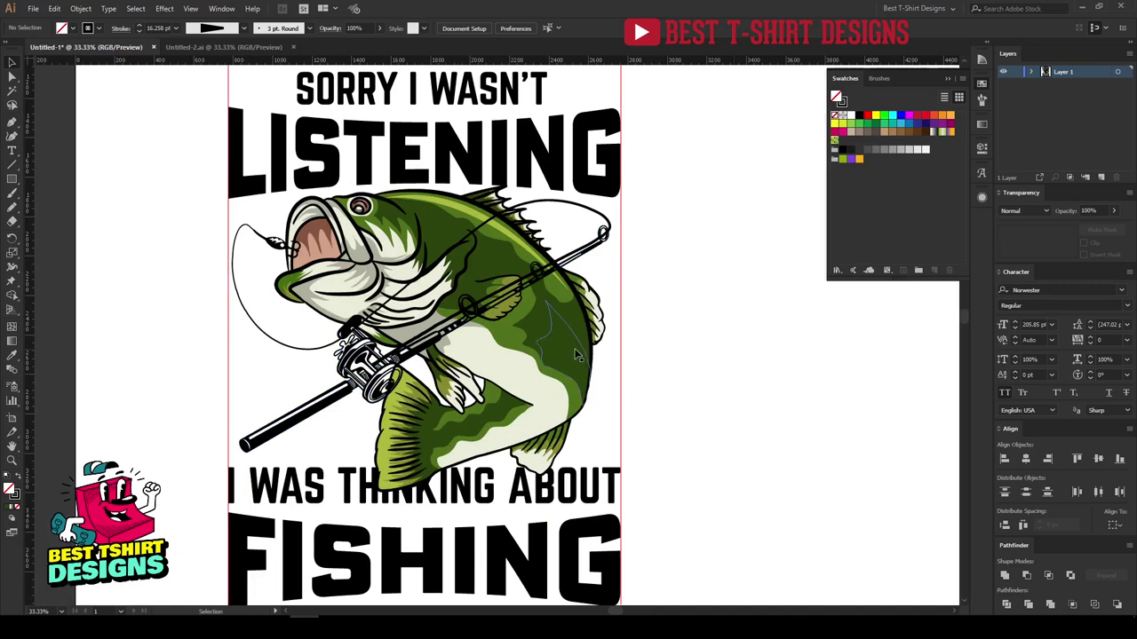
left_click(372, 359)
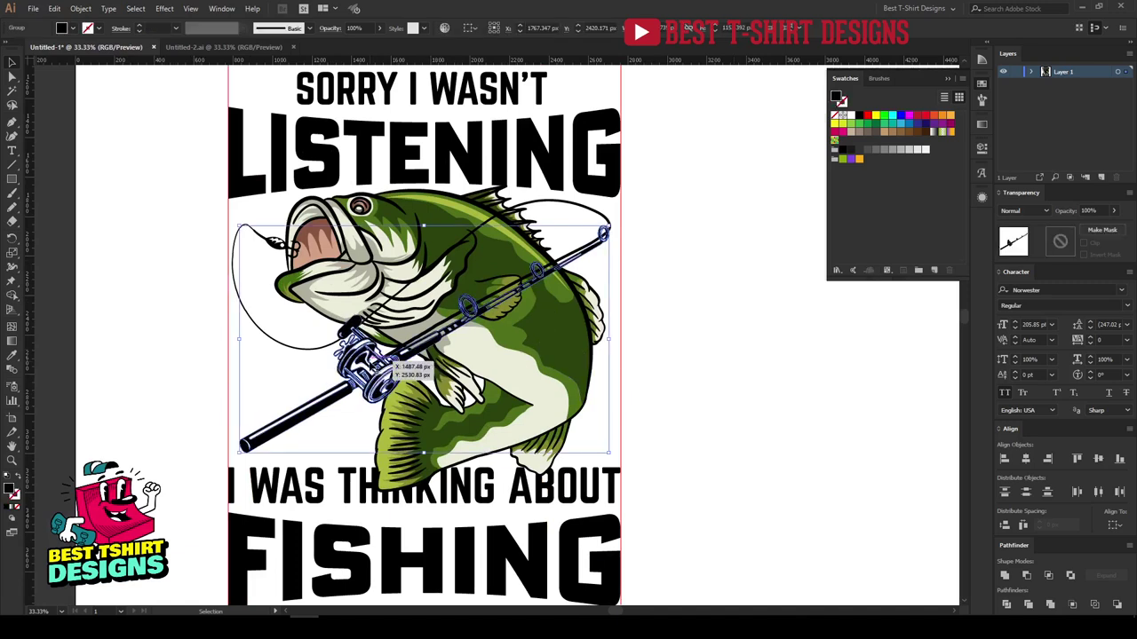
key("ctrl+shift+bracketleft")
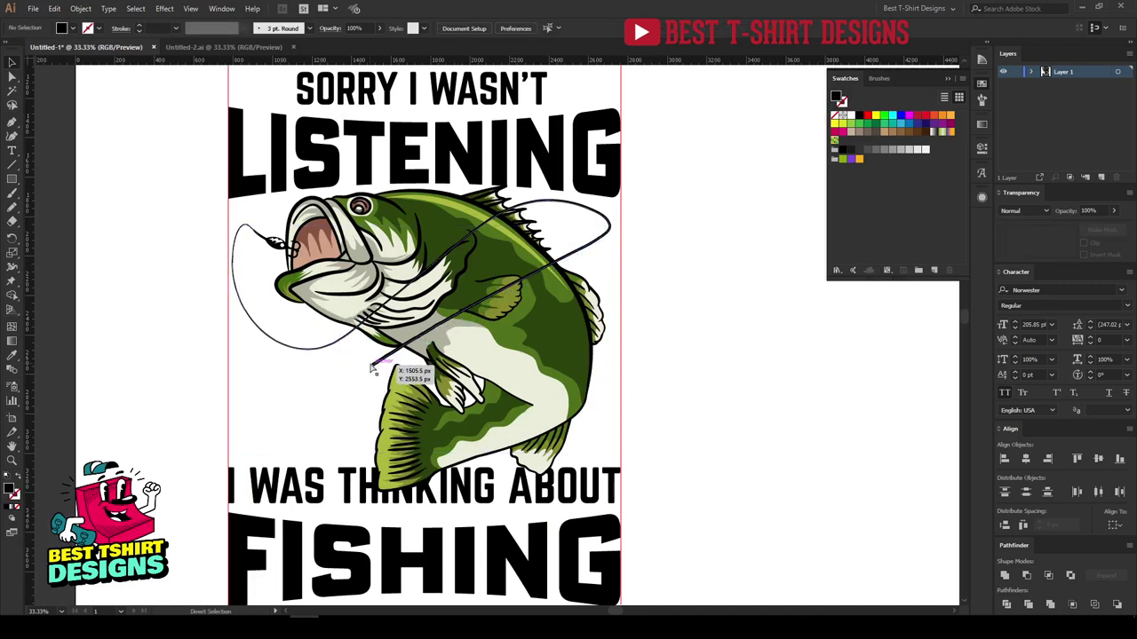
key("ctrl+bracketright")
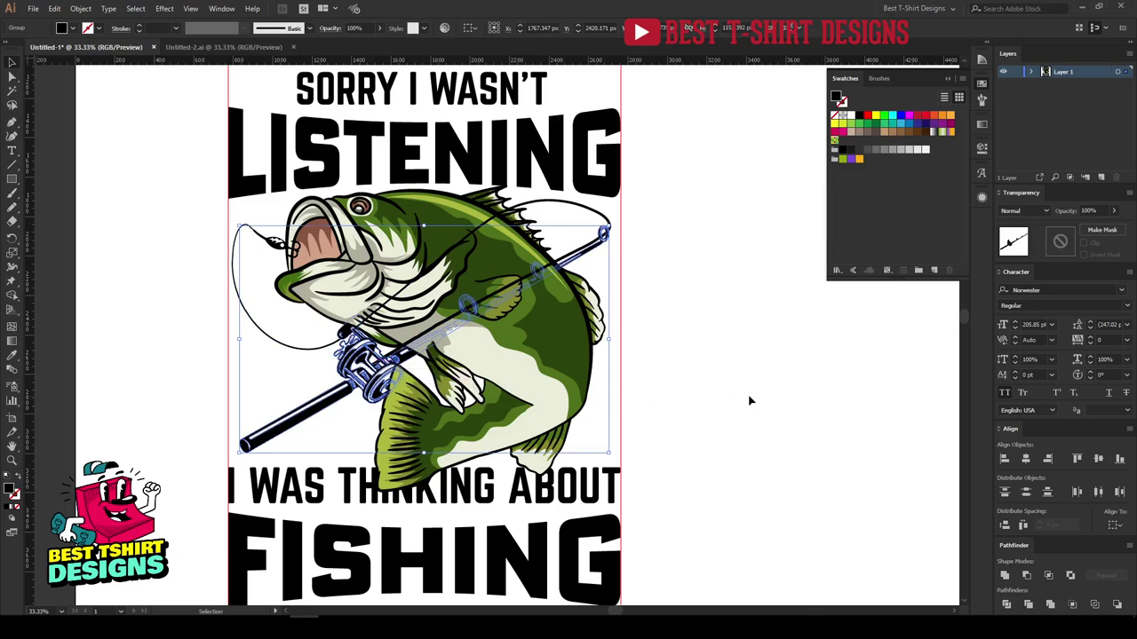
left_click(748, 400)
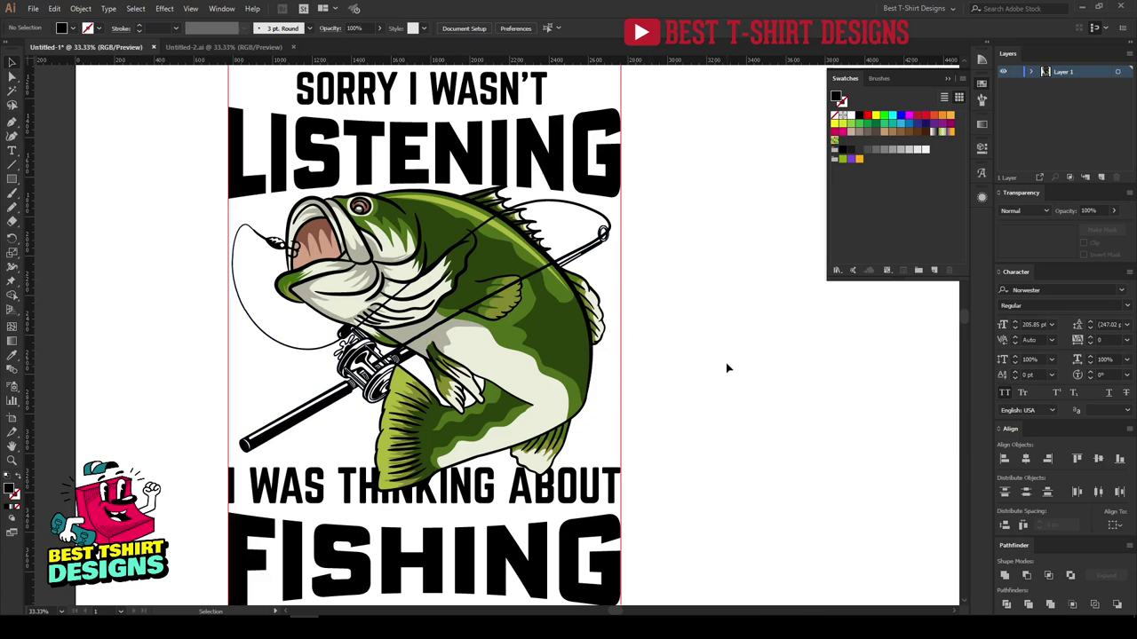
scroll(468, 404, "down", 3)
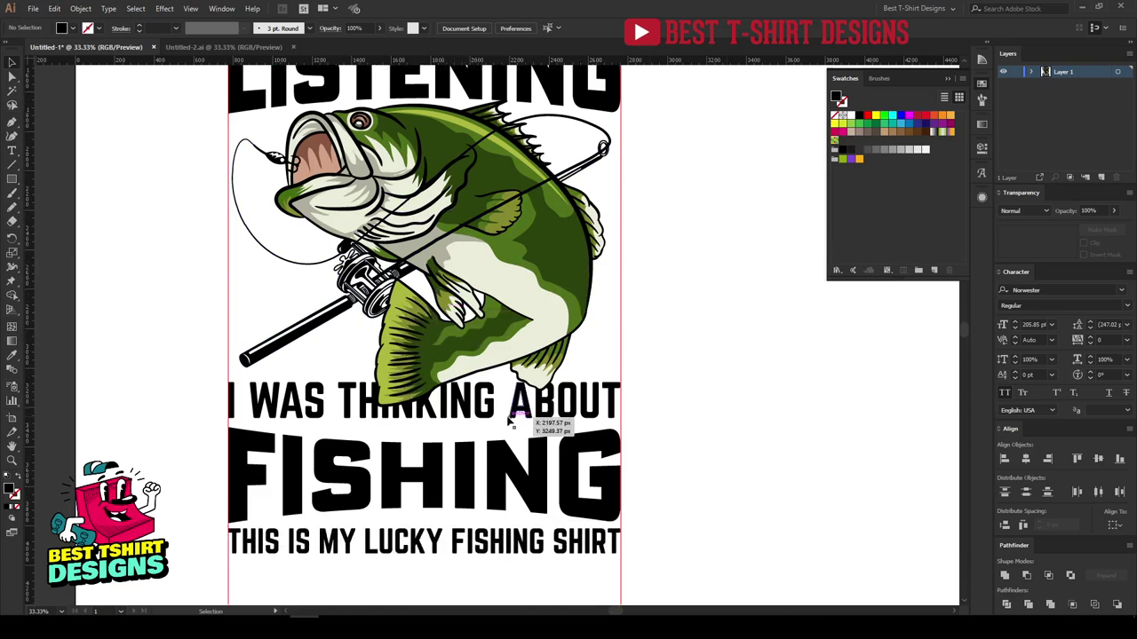
- Nudge the three lower text lines, I WAS THINKING ABOUT through the shirt line, slightly down
scroll(468, 404, "down", 1)
left_click(468, 404)
left_click(478, 453, "shift")
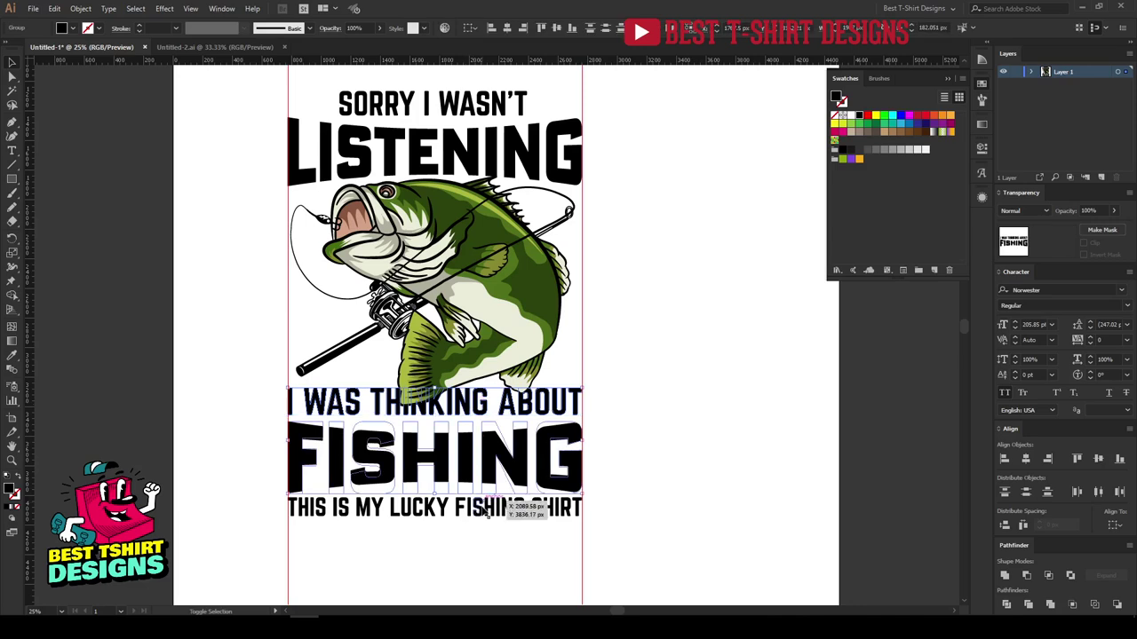
left_click(487, 515, "shift")
left_click_drag(495, 515, 495, 520)
left_click(744, 384)
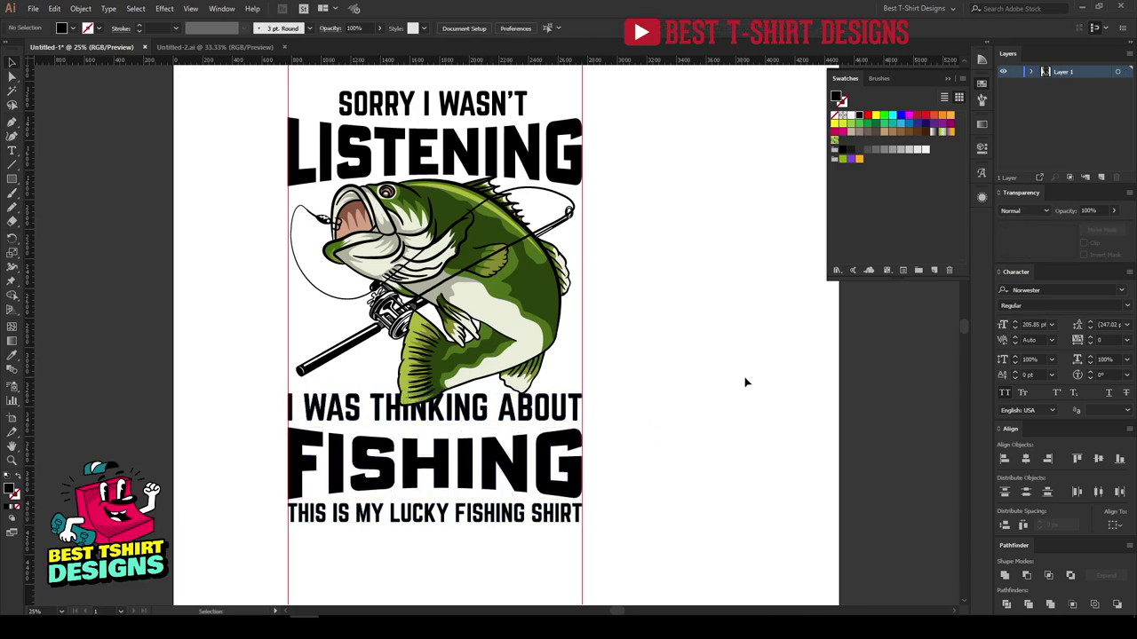
- Draw a horizontal line above I WAS THINKING ABOUT
key("ctrl+plus")
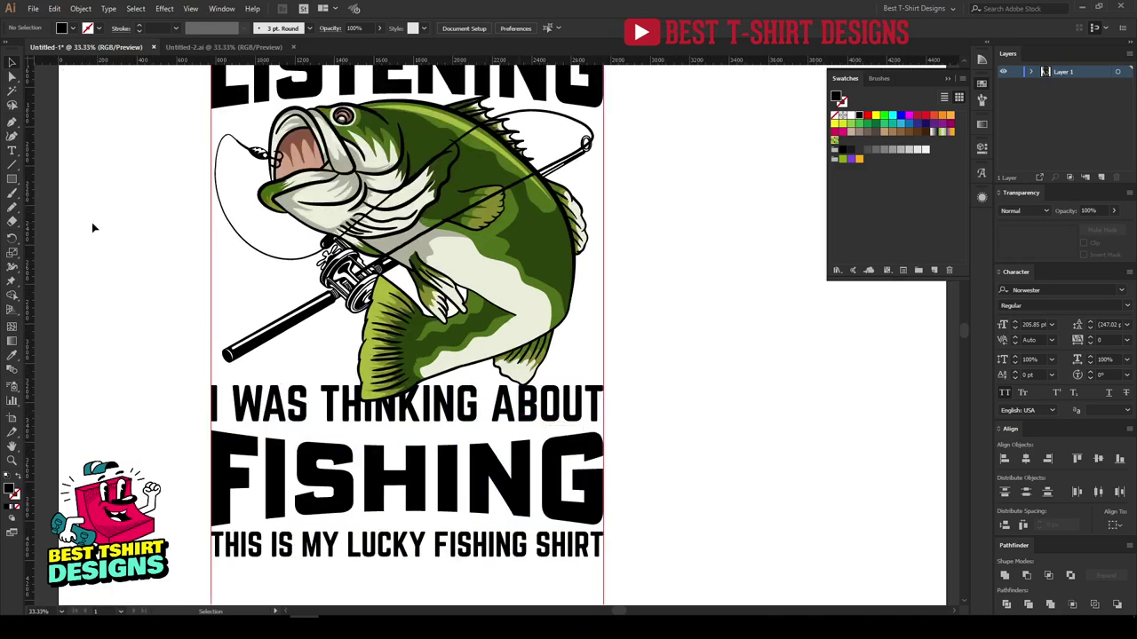
left_click(13, 164)
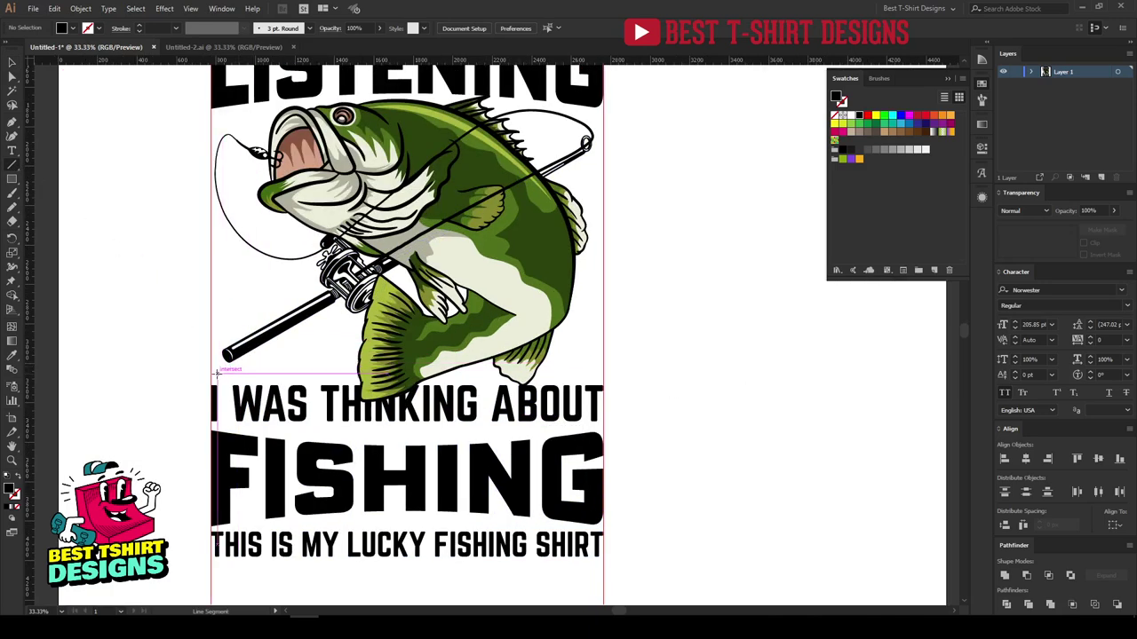
left_click_drag(216, 374, 594, 376)
key("v")
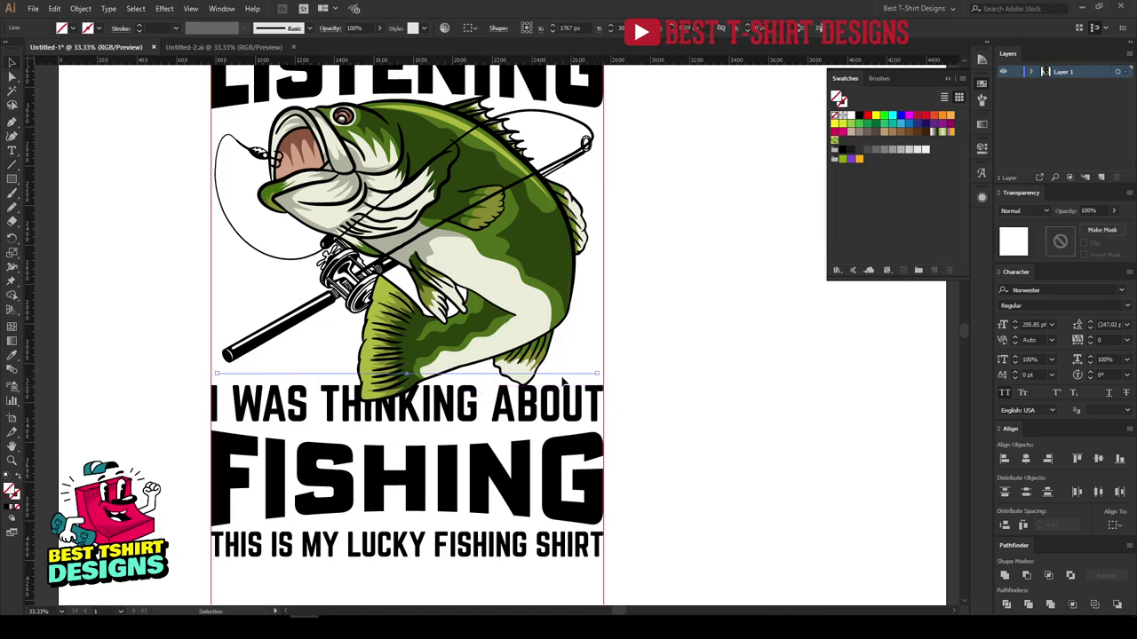
- Give the line a black 30 pt stroke with the tapered ellipse width profile
left_click(163, 28)
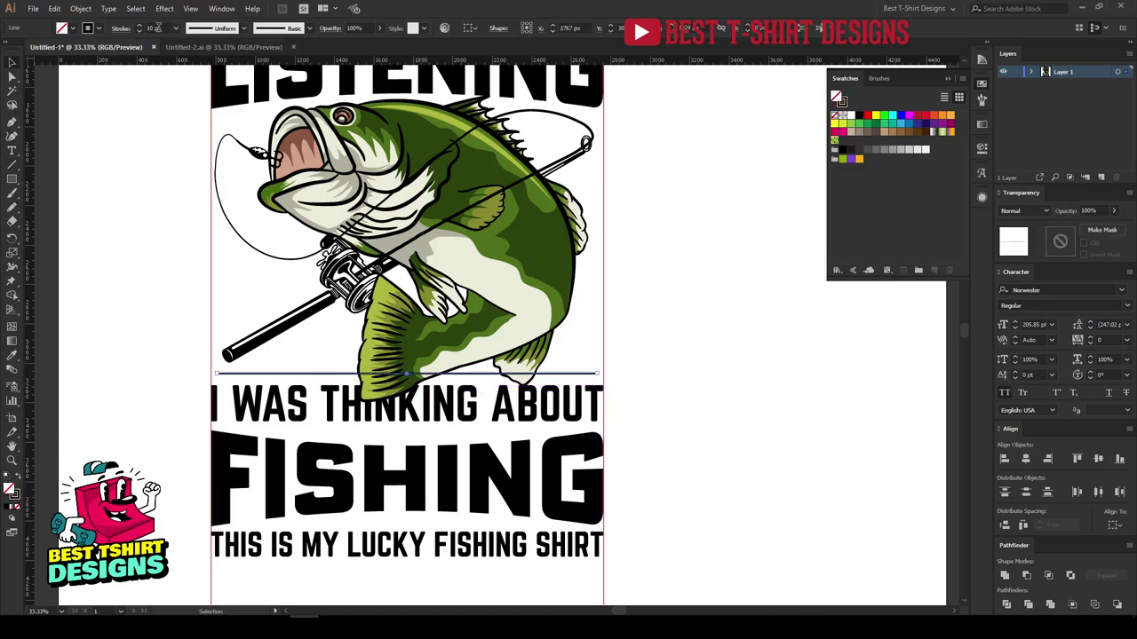
key("shift+Up")
key("shift+Up")
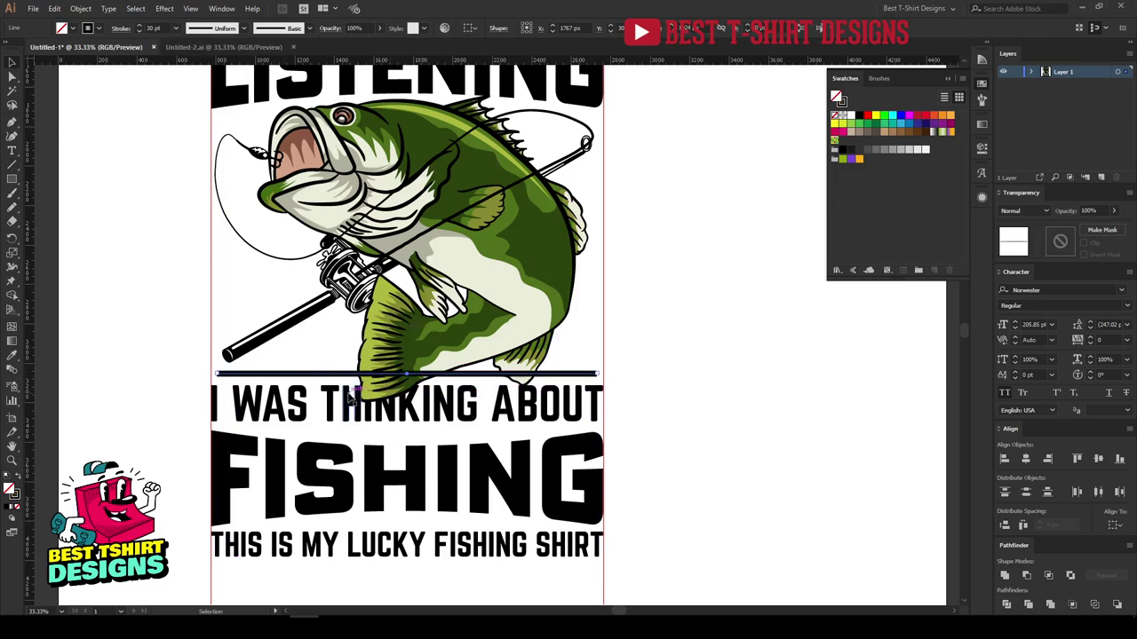
left_click(121, 29)
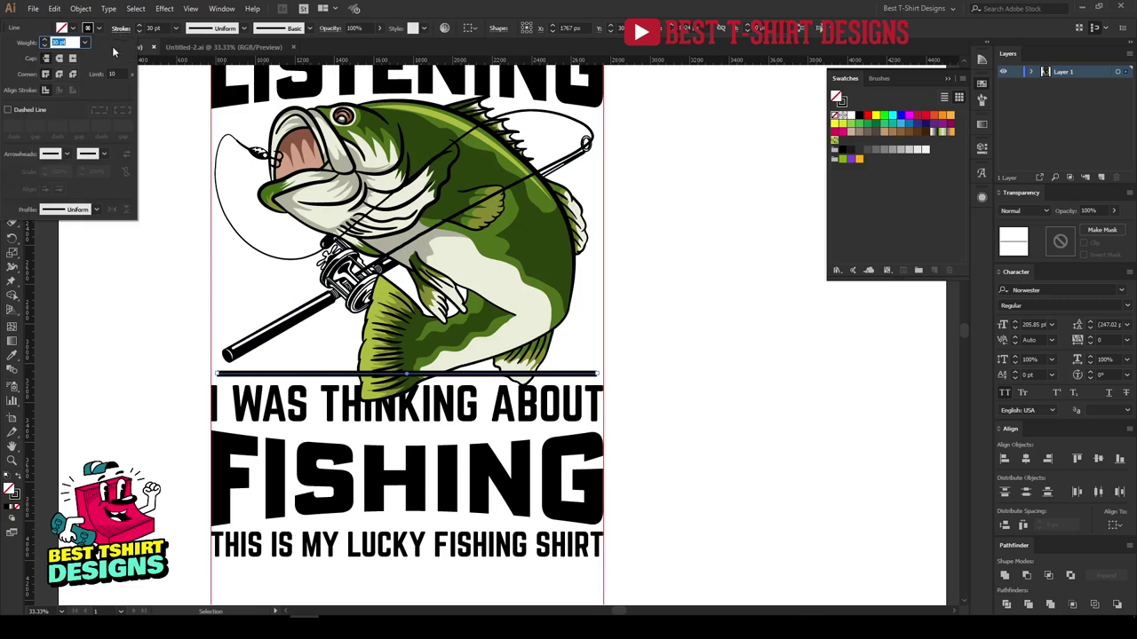
left_click(59, 208)
left_click(72, 257)
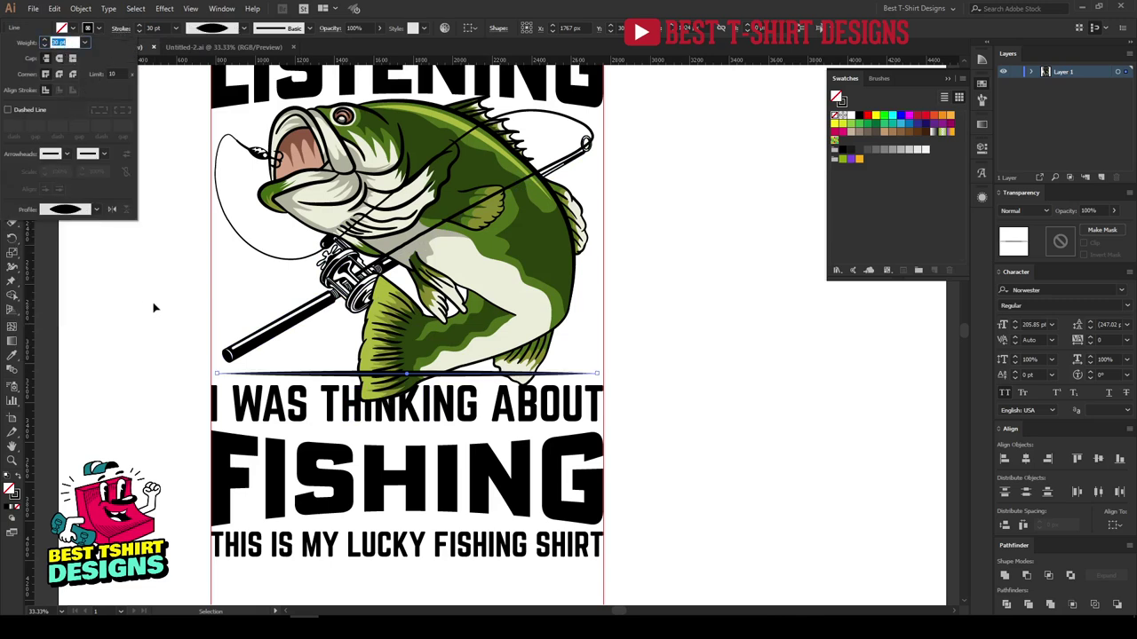
left_click(115, 299)
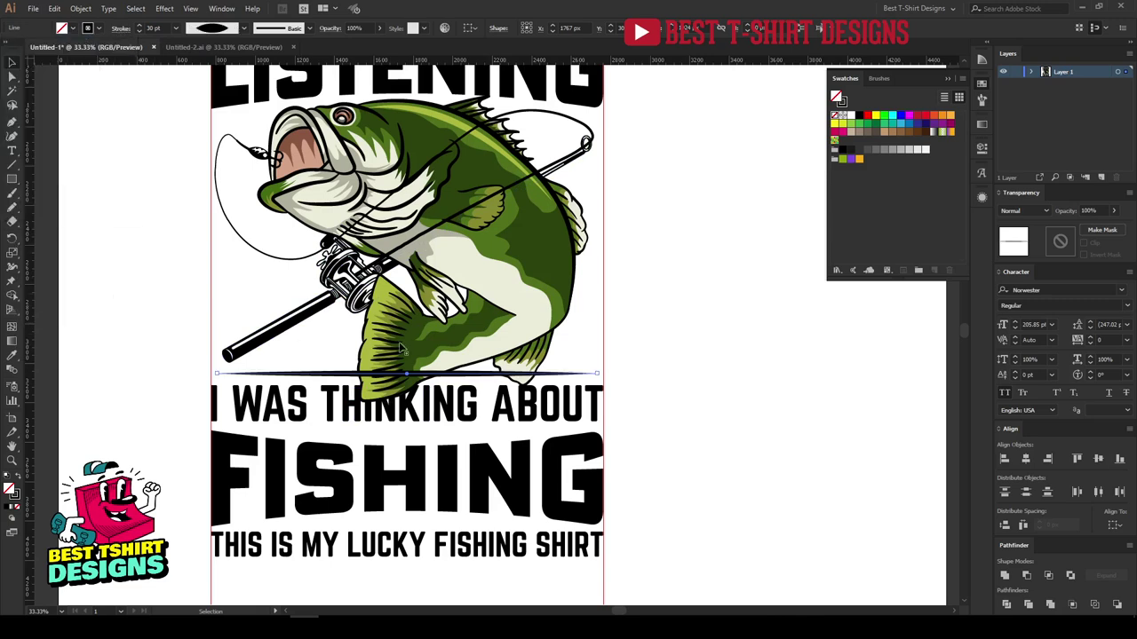
left_click(736, 347)
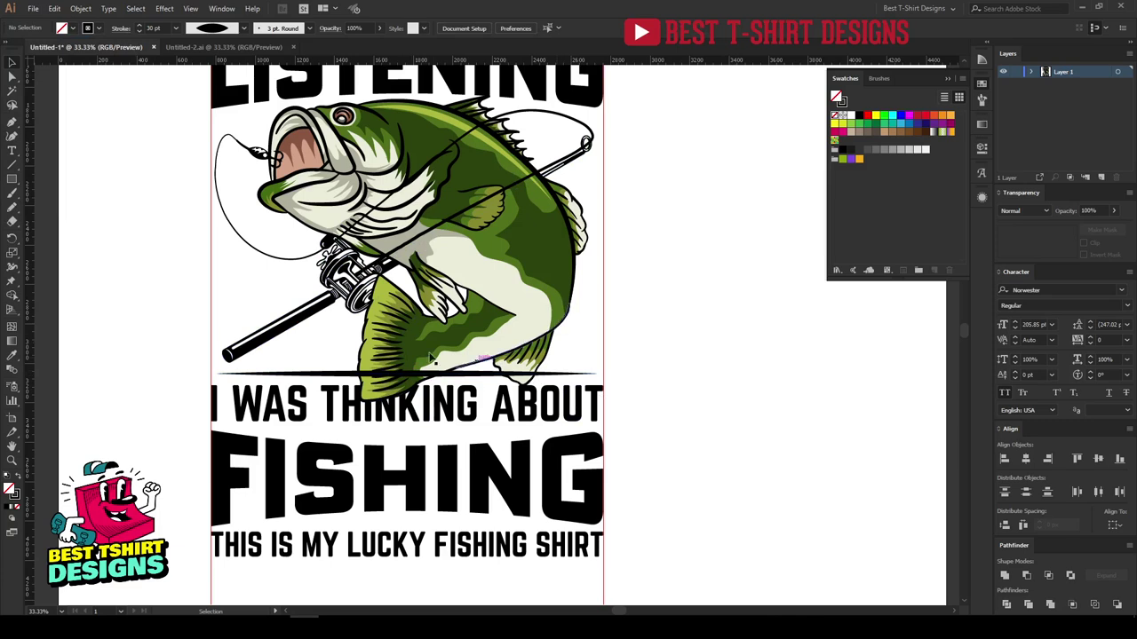
- Nudge the lower text group up slightly
left_click(584, 407)
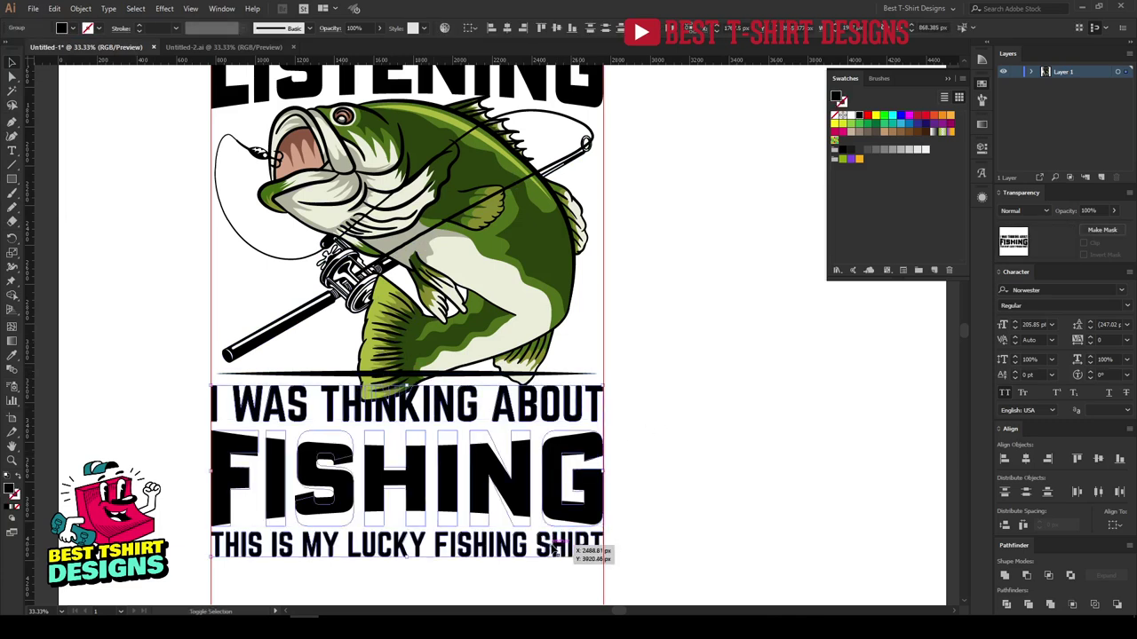
key("Up")
key("Up")
key("Up")
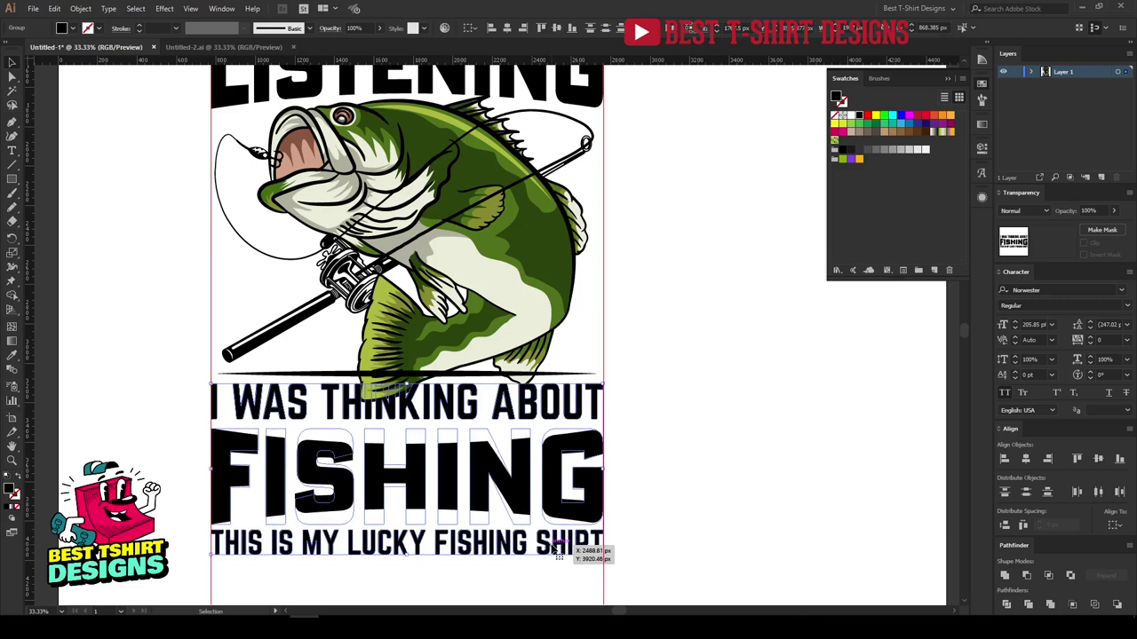
left_click(720, 396)
left_click(460, 308)
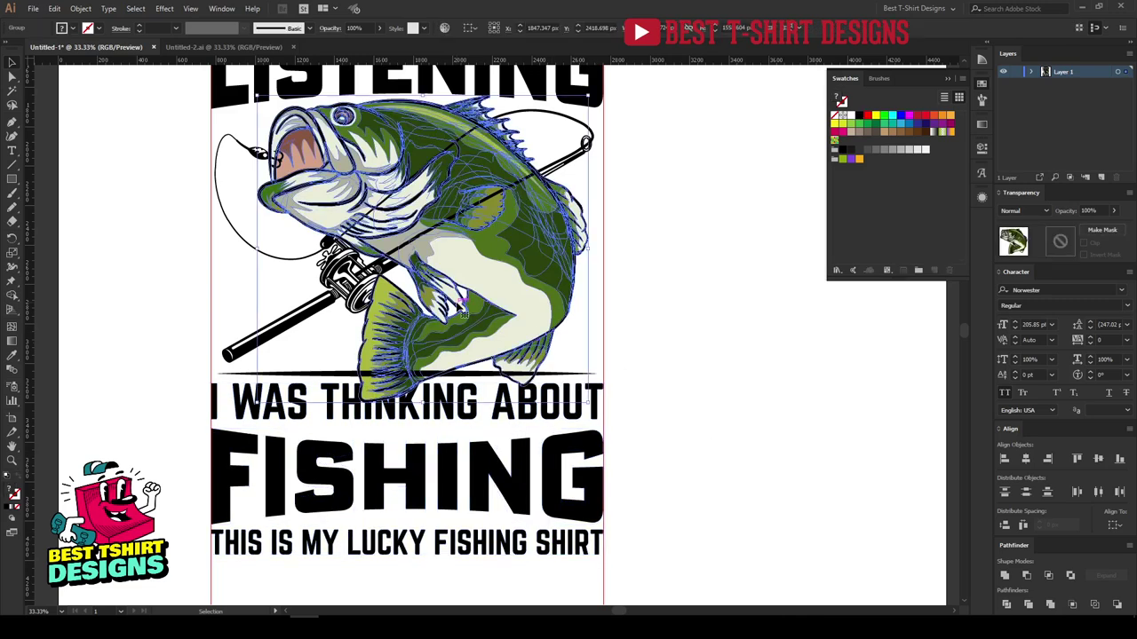
- Create an opacity mask on the bass and draw a rectangle over the I WAS THINKING ABOUT line
left_click(1063, 247)
left_click(1083, 242)
scroll(404, 416, "up", 2)
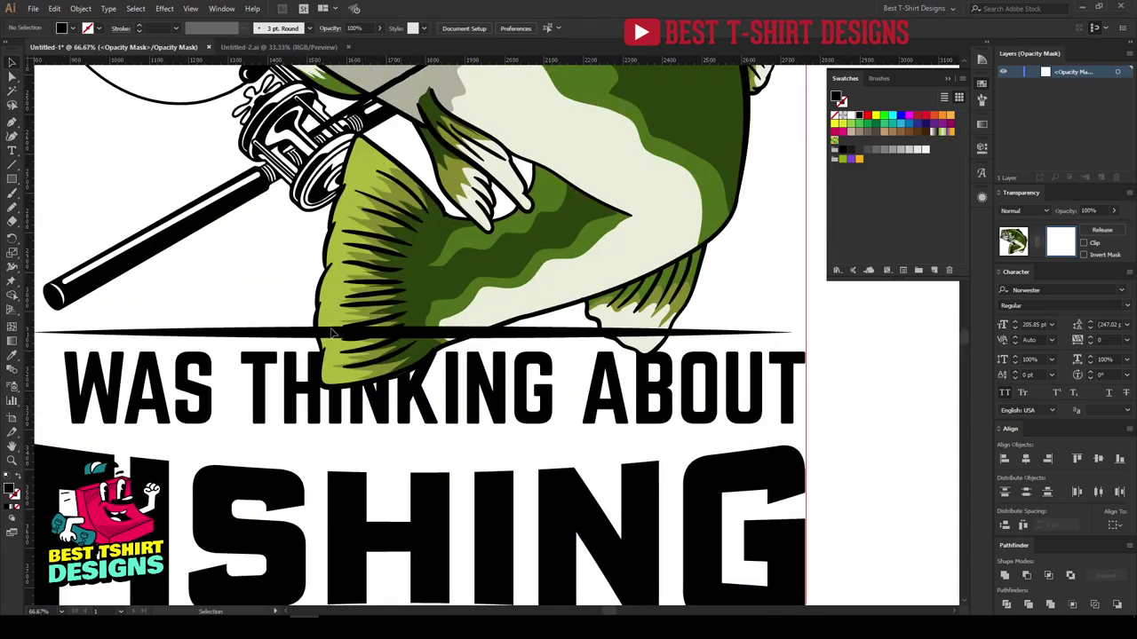
left_click(11, 181)
left_click_drag(741, 452, 190, 331)
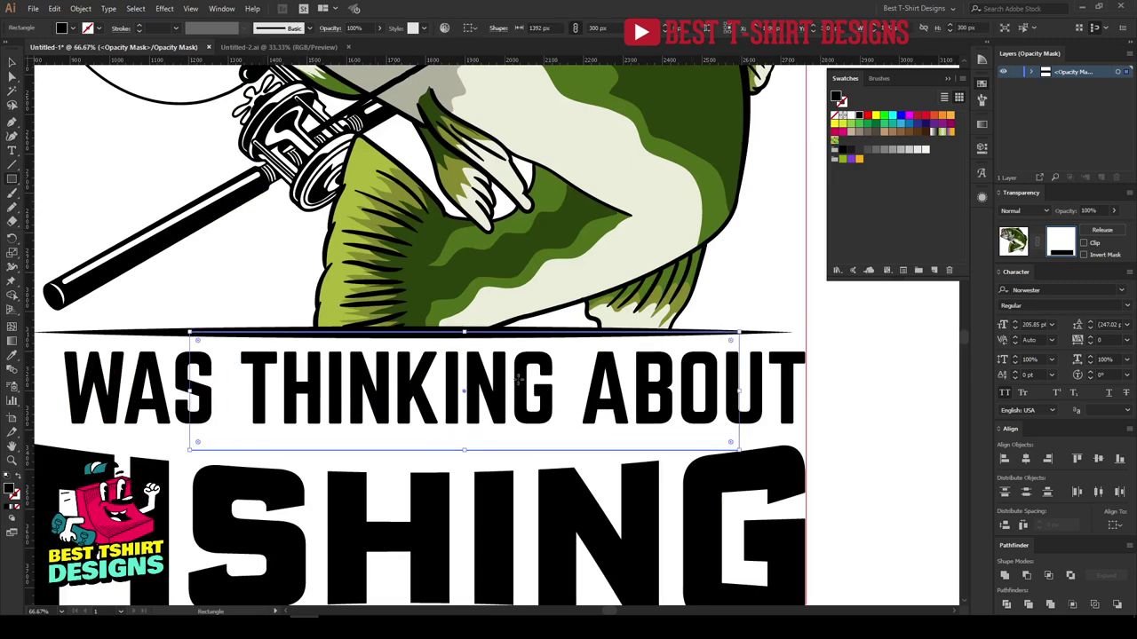
scroll(396, 394, "down", 1, "alt")
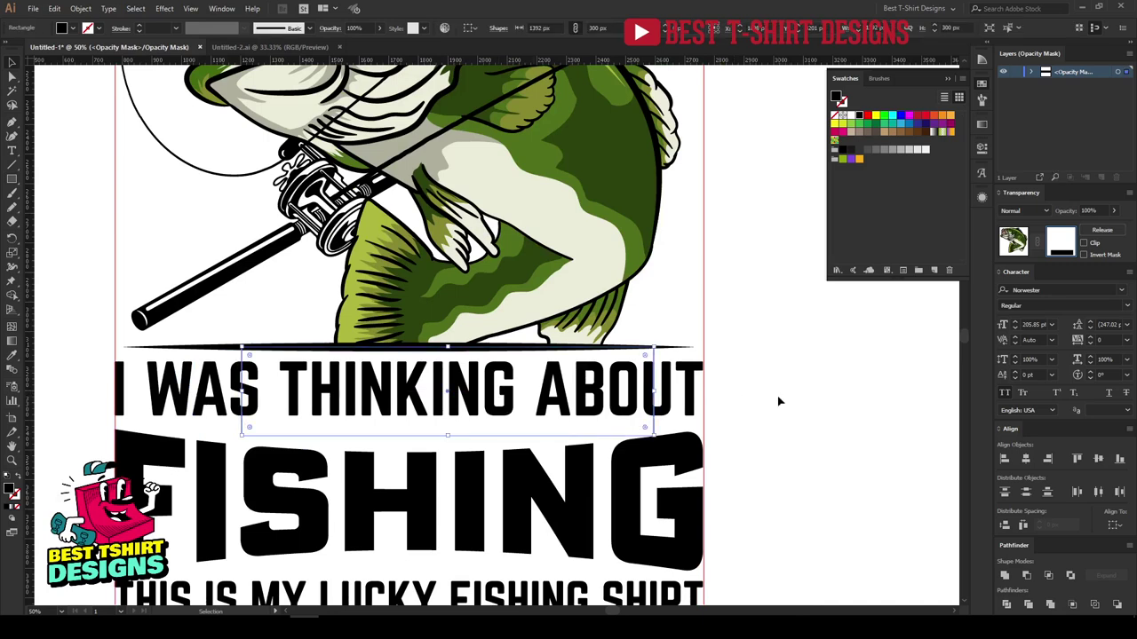
left_click(744, 425)
- Fill the mask rectangle with black
left_click(371, 418)
double_click(11, 489)
left_click_drag(431, 380, 383, 394)
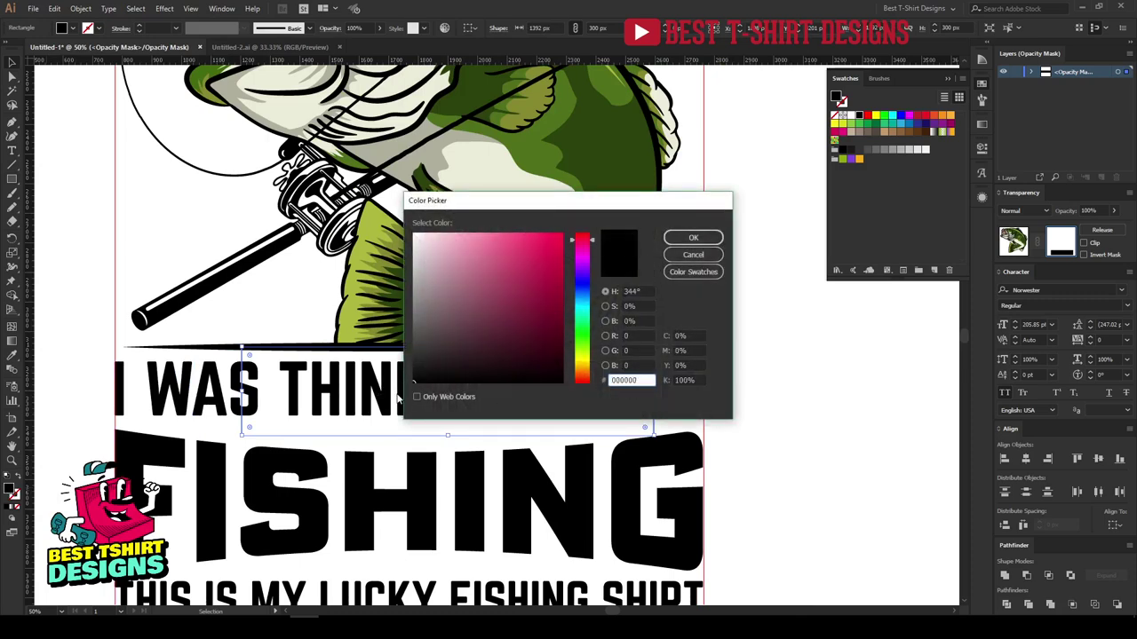
mouse_move(409, 386)
left_mouse_down()
mouse_move(556, 386)
mouse_move(389, 387)
left_mouse_up()
left_click(686, 238)
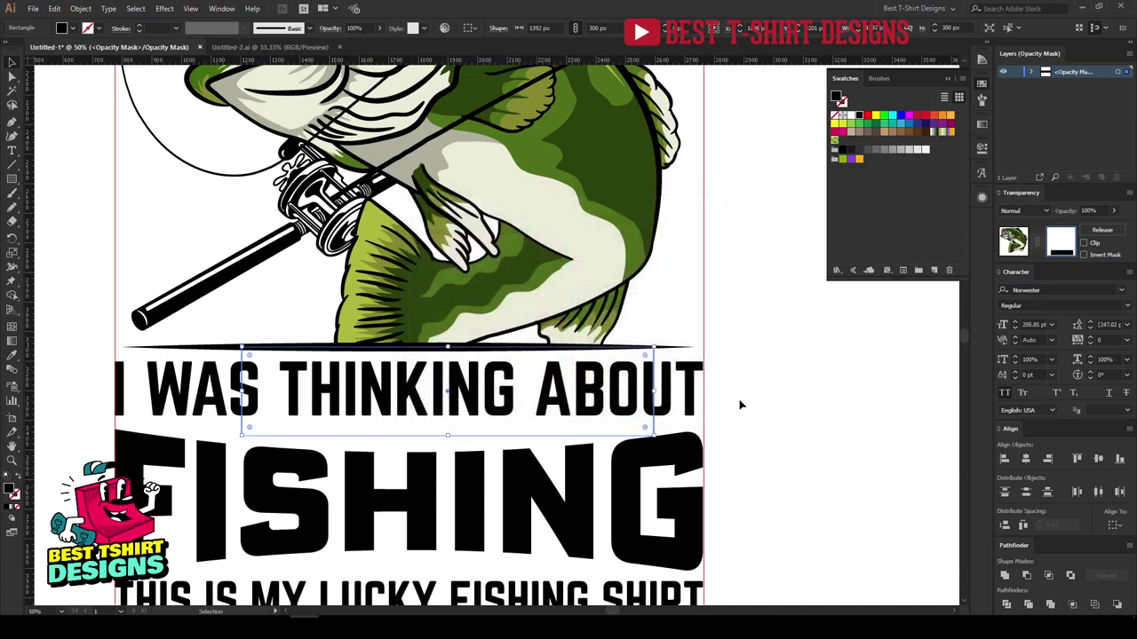
left_click(742, 405)
- Recheck the mask rectangle's fill colour and apply a swatch fill to it
scroll(392, 406, "up", 2)
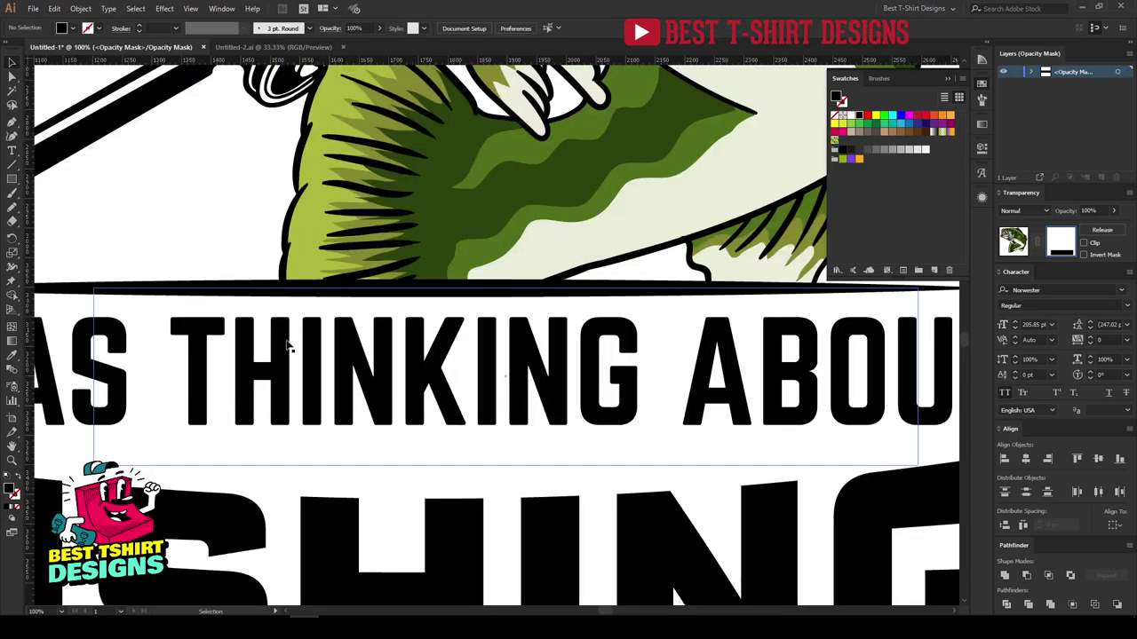
scroll(400, 404, "down", 3)
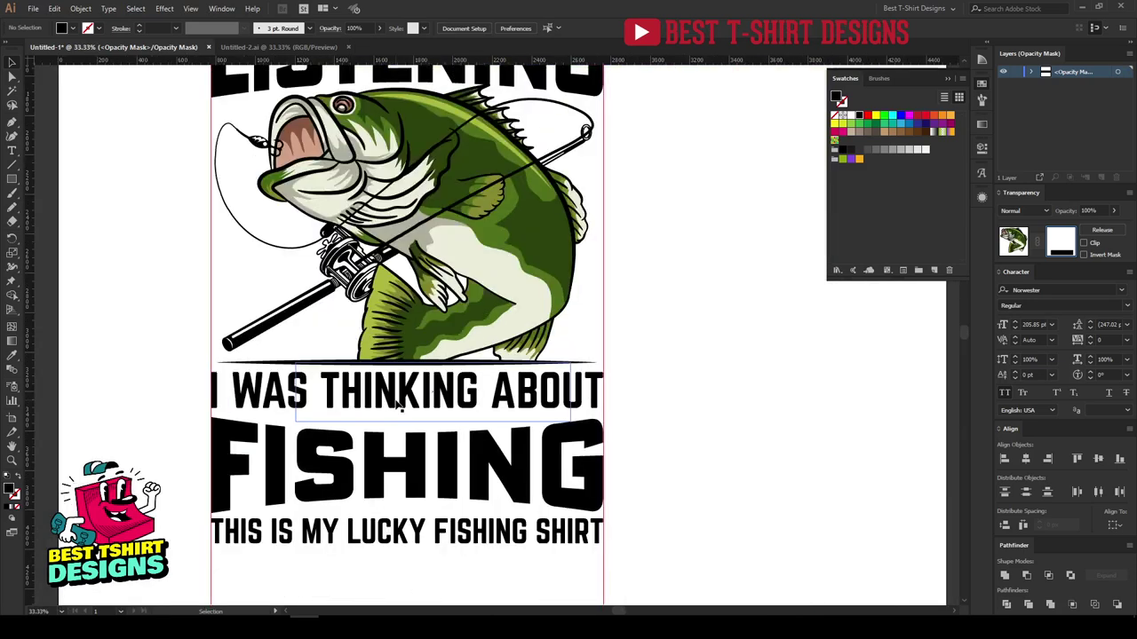
left_click(328, 419)
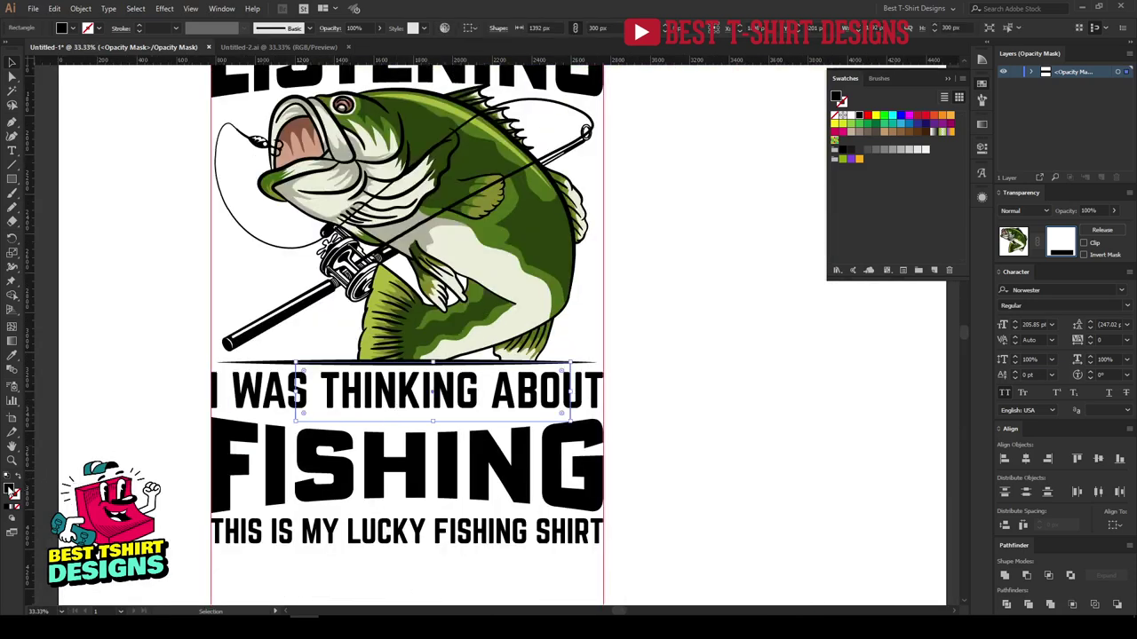
double_click(11, 489)
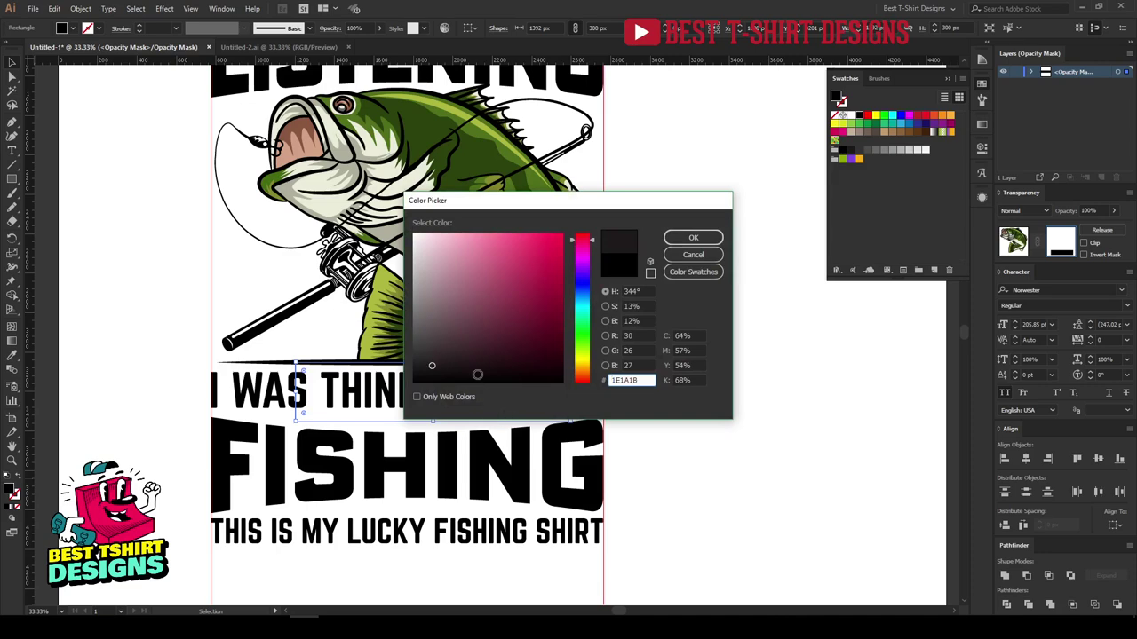
left_click(693, 237)
left_click(678, 381)
scroll(355, 414, "up", 3)
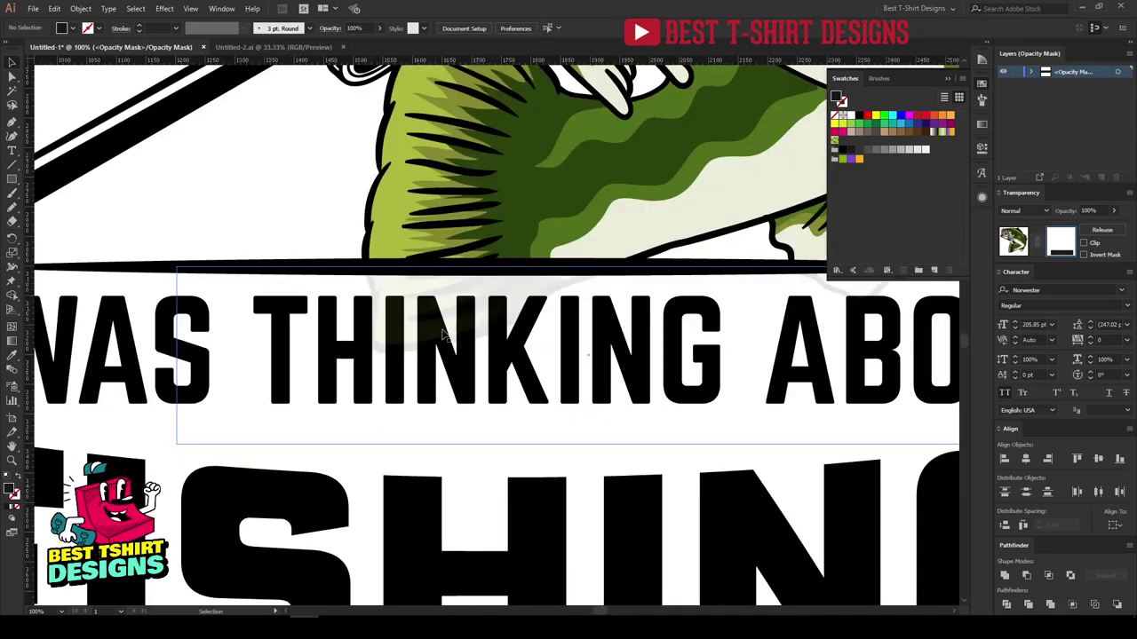
scroll(342, 389, "down", 2)
left_click(349, 391)
left_click(855, 119)
left_click(781, 313)
scroll(383, 354, "down", 2)
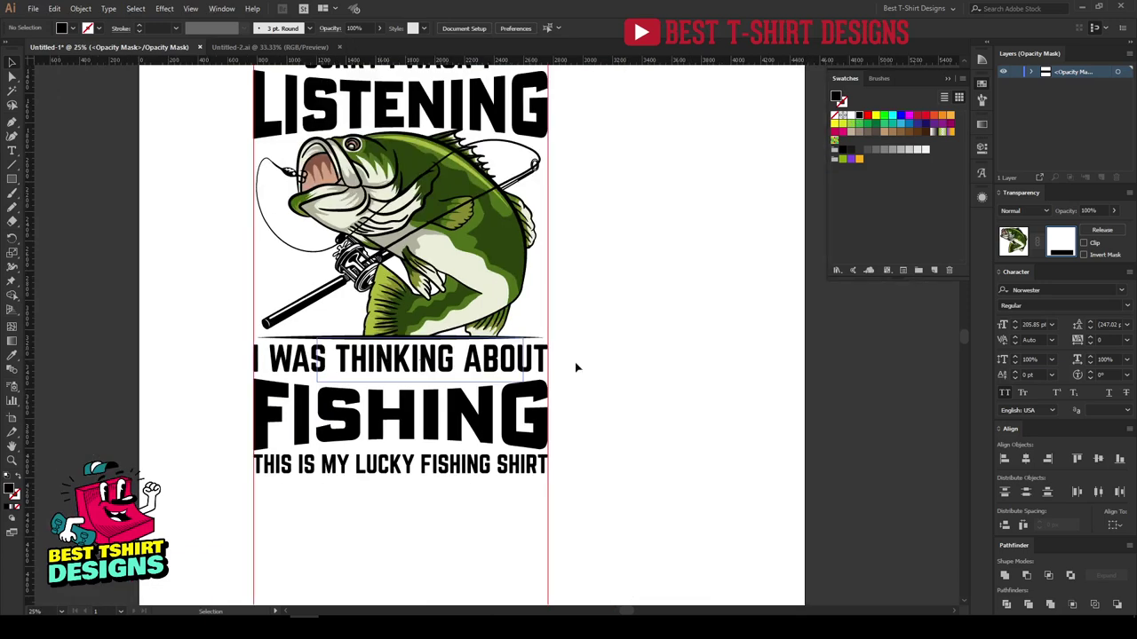
scroll(662, 368, "up", 1)
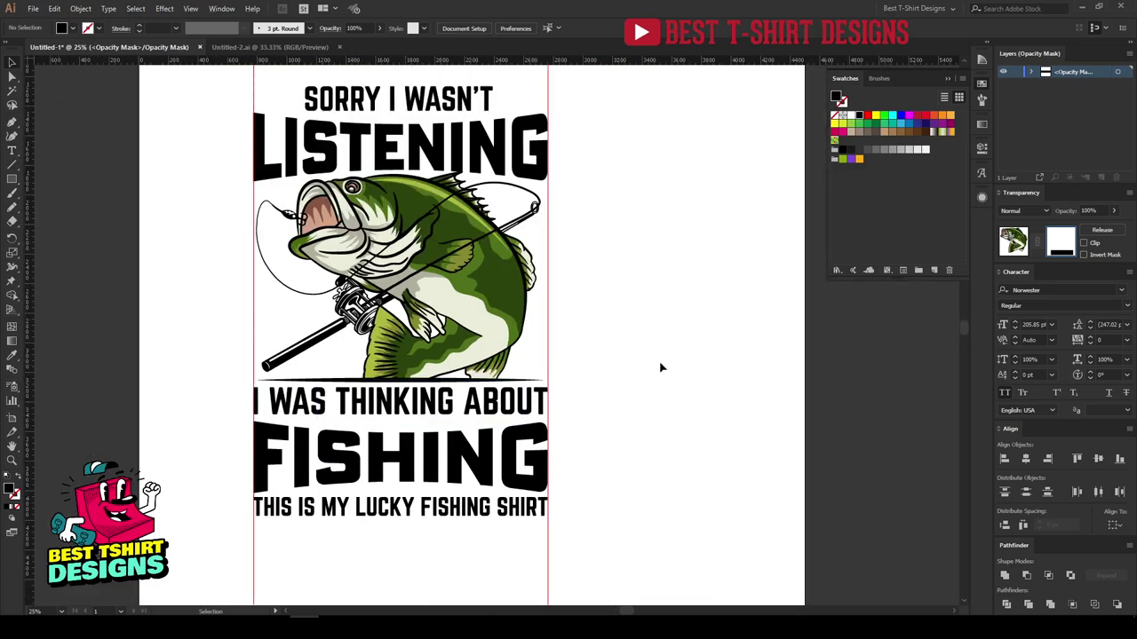
scroll(675, 368, "up", 1)
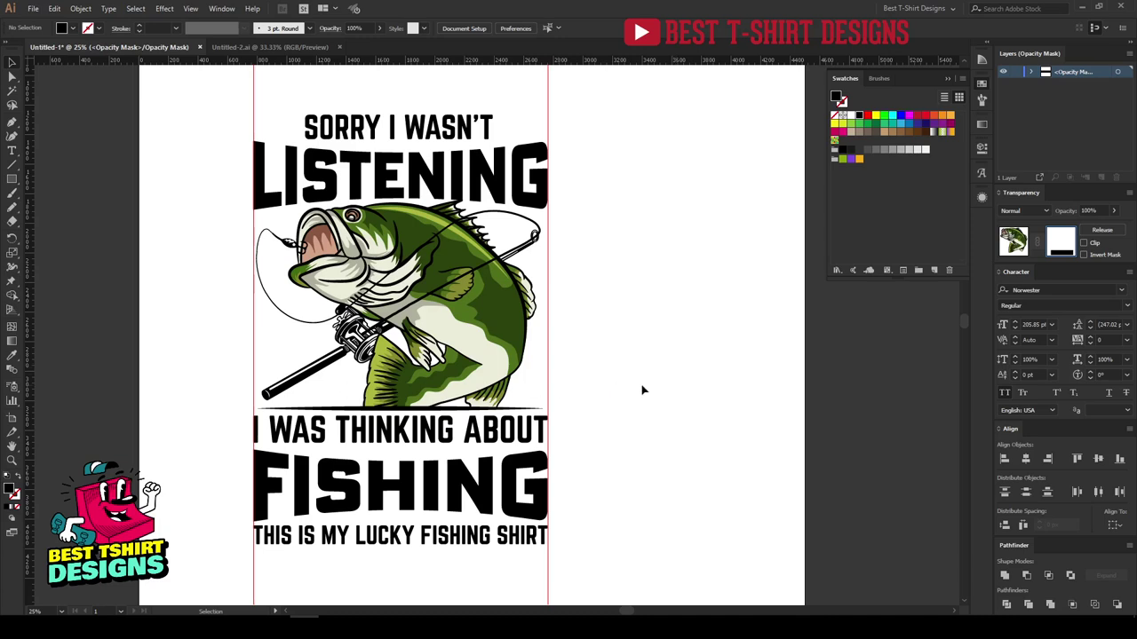
scroll(670, 378, "down", 1)
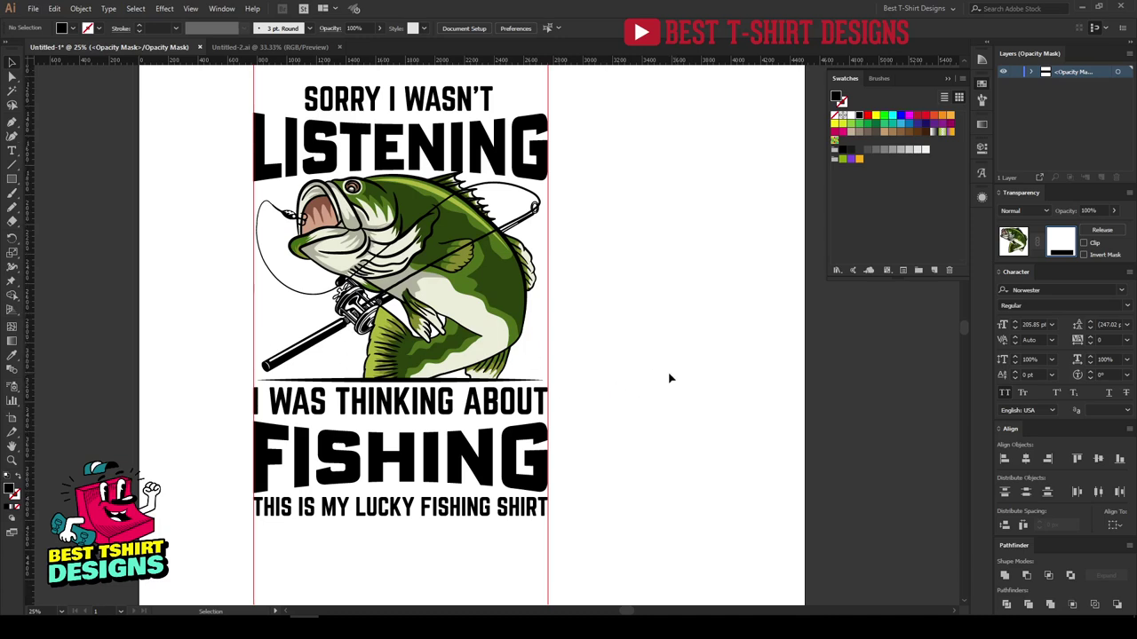
scroll(626, 370, "up", 2)
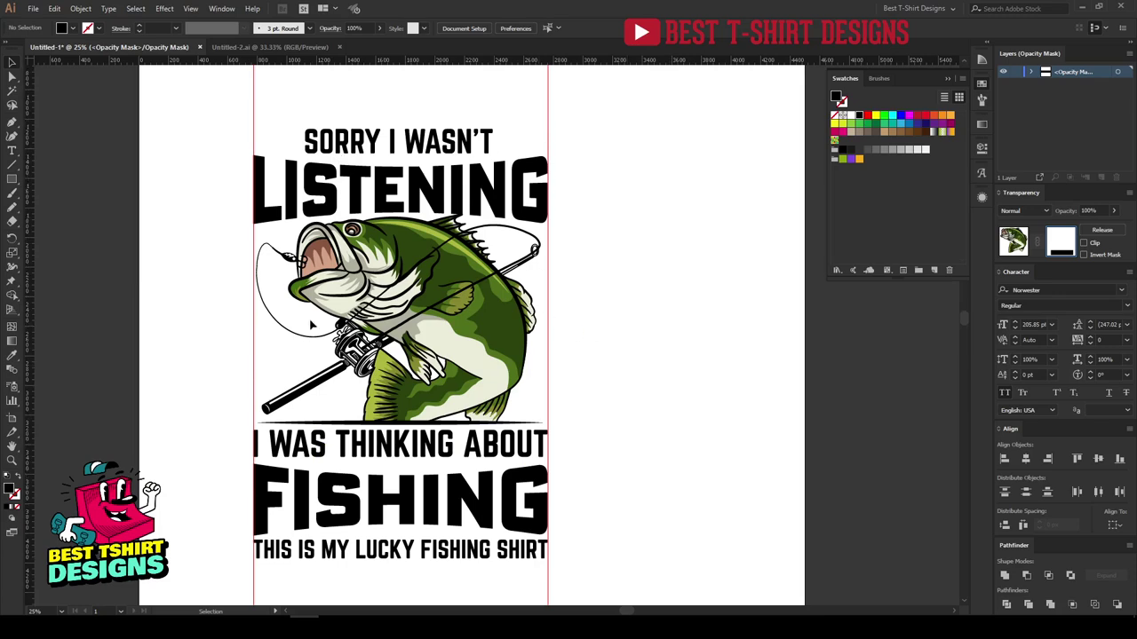
scroll(314, 327, "up", 3)
scroll(551, 353, "right", 3)
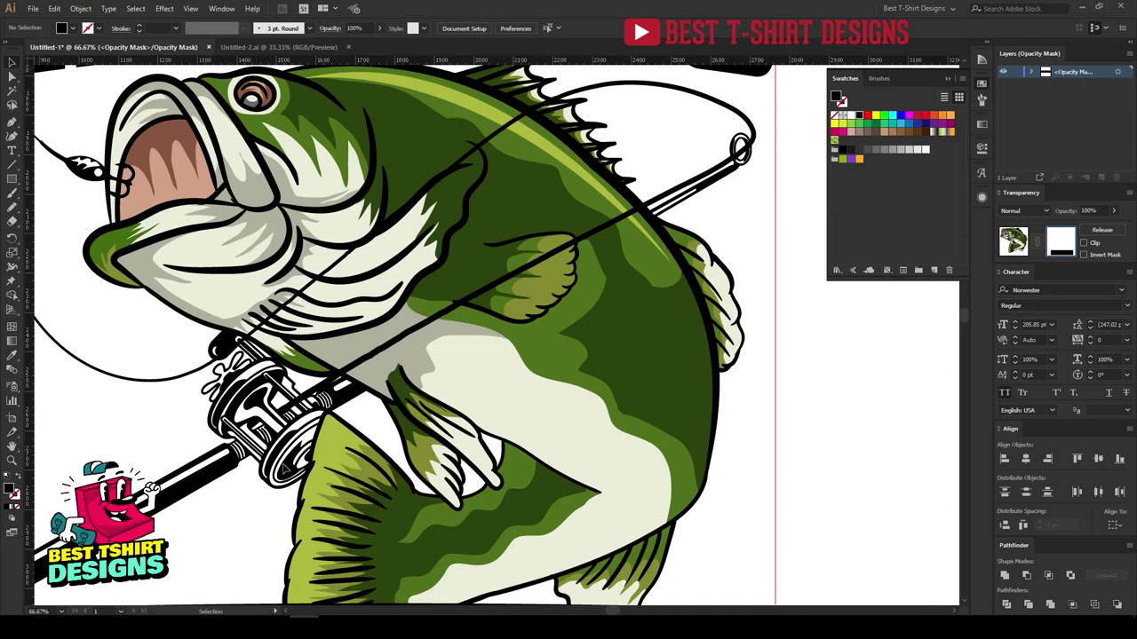
- Leave mask editing, pick out the fishing rod group, then select the whole bass group
left_click(1012, 241)
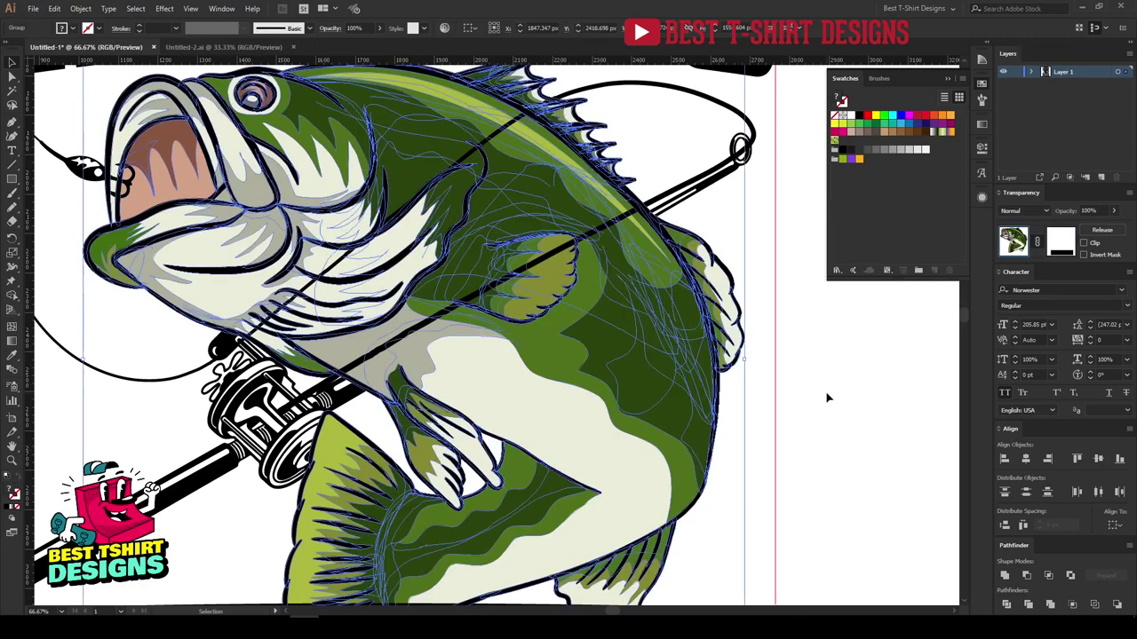
left_click(825, 399)
key("ctrl+a")
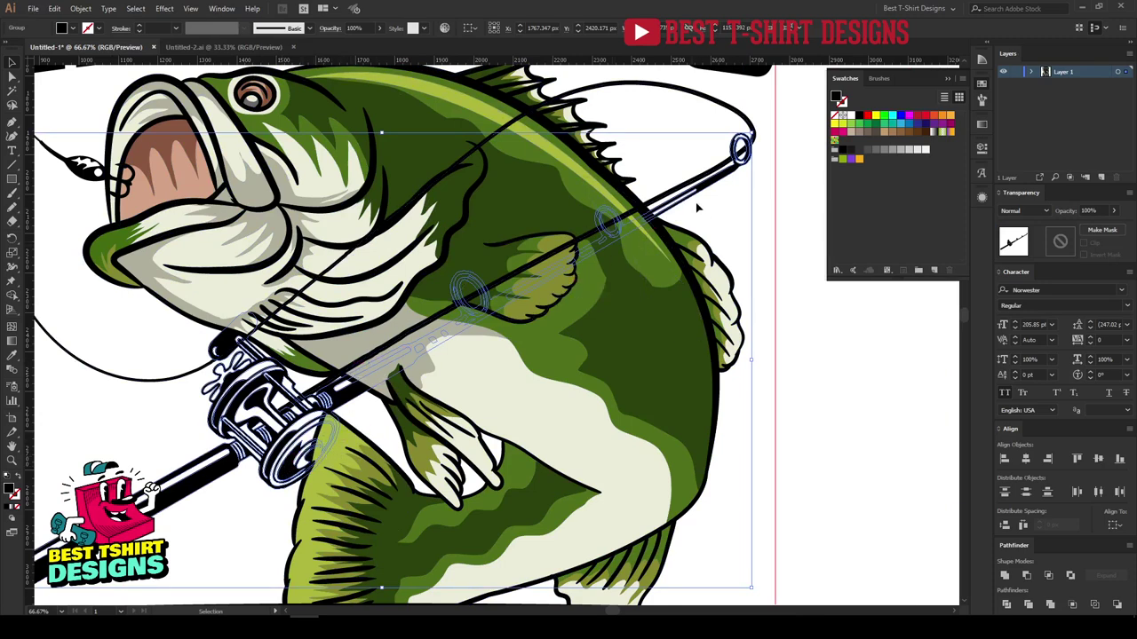
left_click(207, 516)
left_click(282, 473)
key("v")
left_click(634, 374)
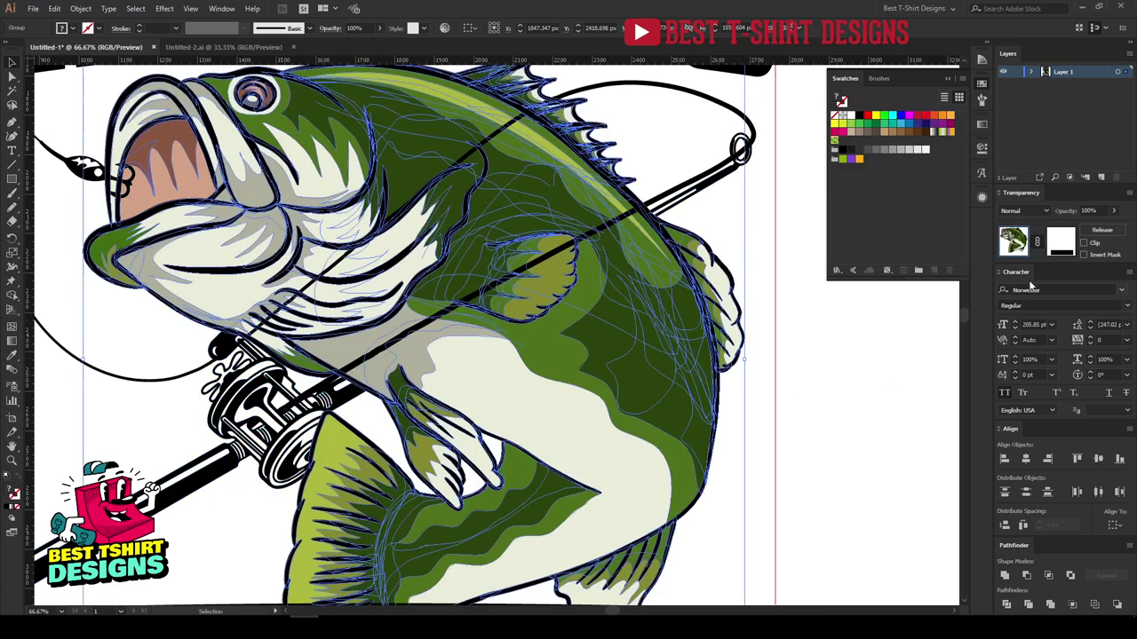
- Paste the rod copy in front inside the bass's opacity mask and unite it into one shape
left_click(1060, 241)
key("a")
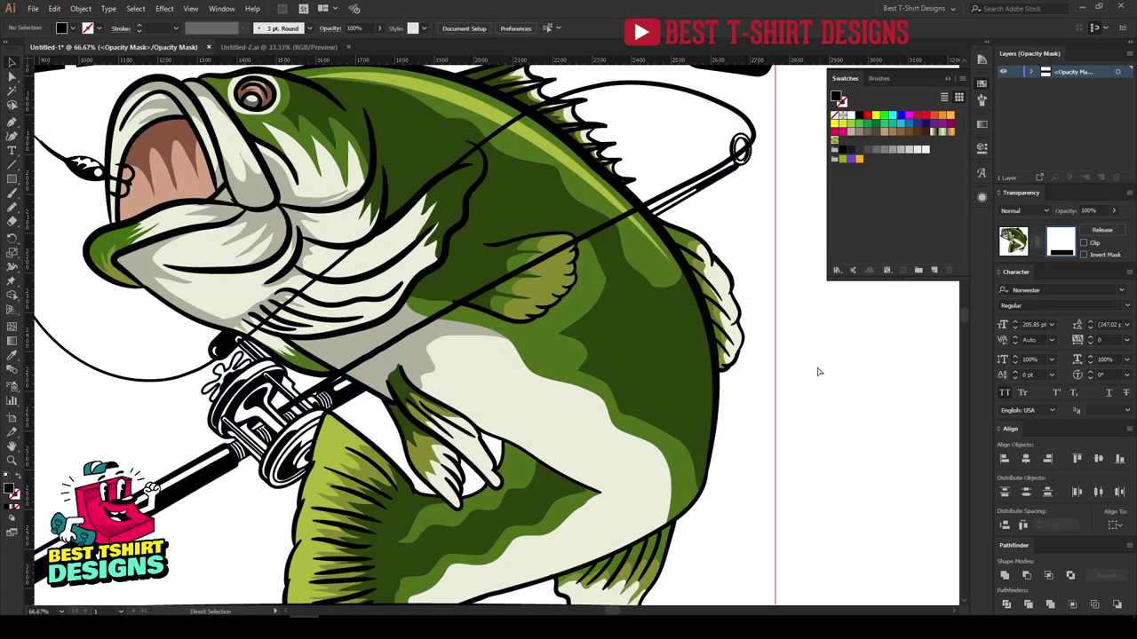
key("v")
key("ctrl+f")
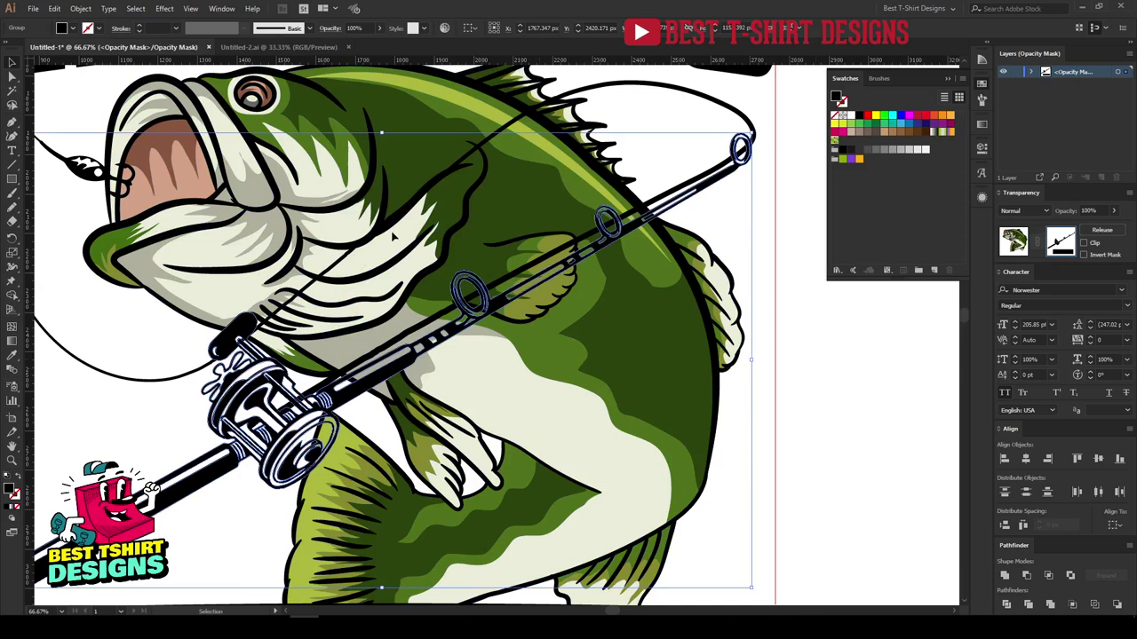
left_click(1051, 605)
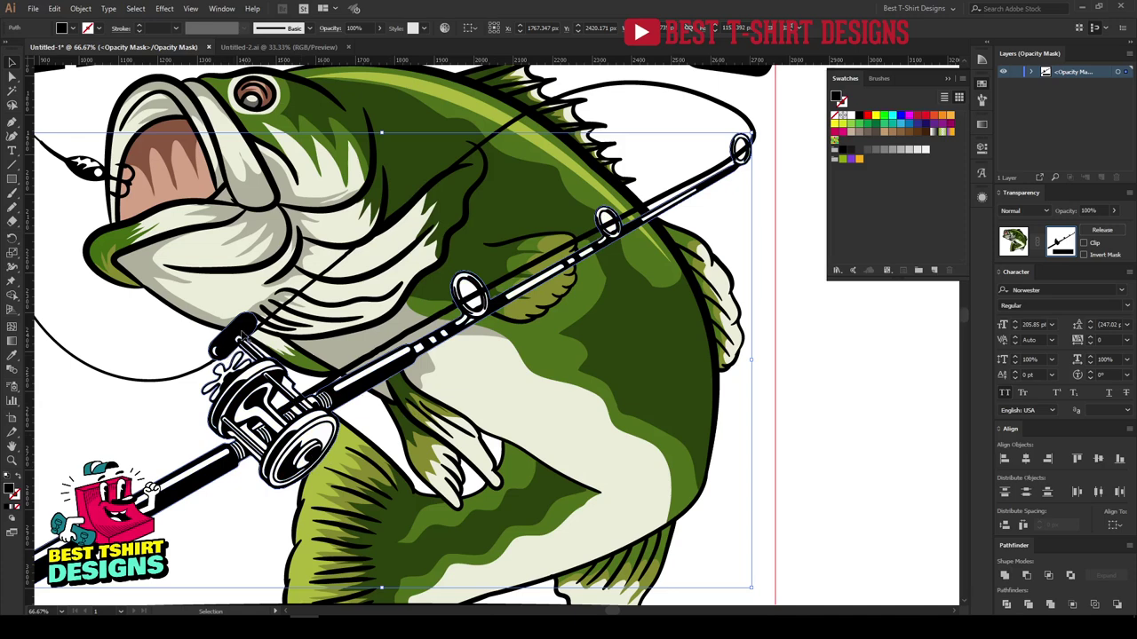
- Erase the rod shape in the mask where the fin overlaps and across the fish body
scroll(417, 382, "up", 4)
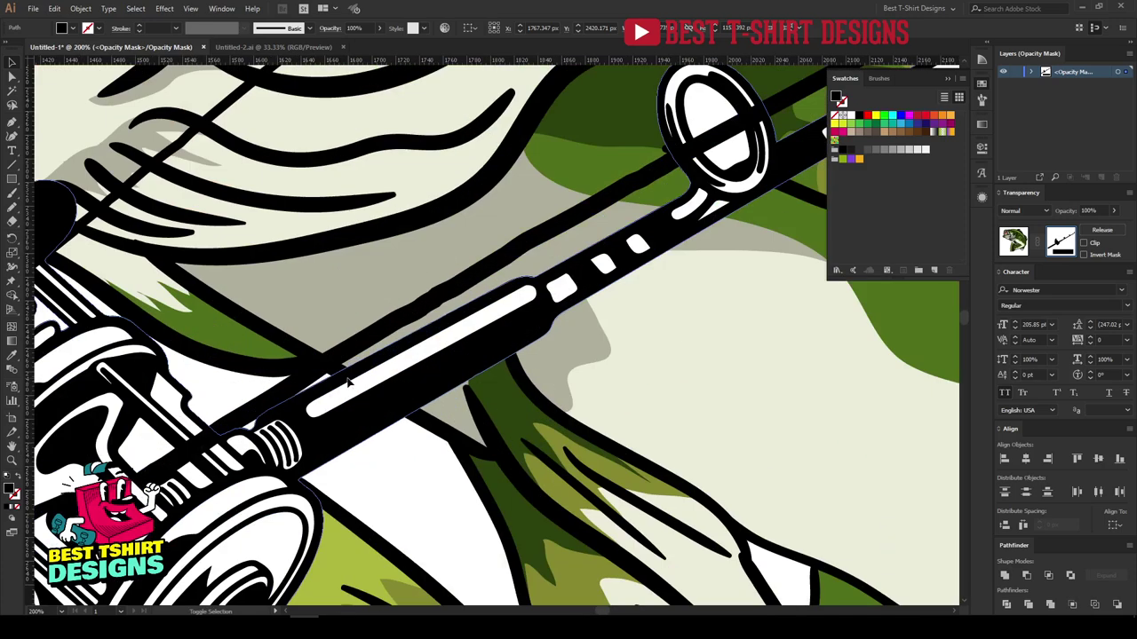
key("shift+e")
key("bracketright")
key("bracketright")
key("bracketright")
key("bracketright")
key("bracketright")
mouse_move(400, 286)
left_mouse_down()
mouse_move(452, 325)
mouse_move(503, 338)
left_mouse_up()
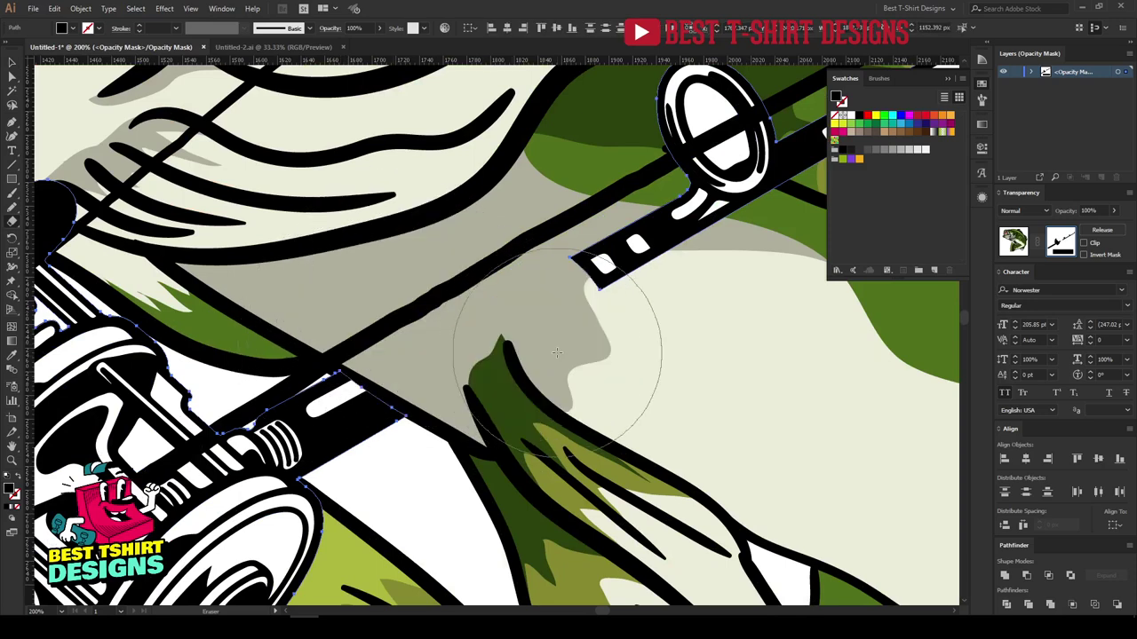
scroll(521, 336, "down", 3)
mouse_move(439, 282)
left_mouse_down()
mouse_move(723, 122)
mouse_move(693, 158)
left_mouse_up()
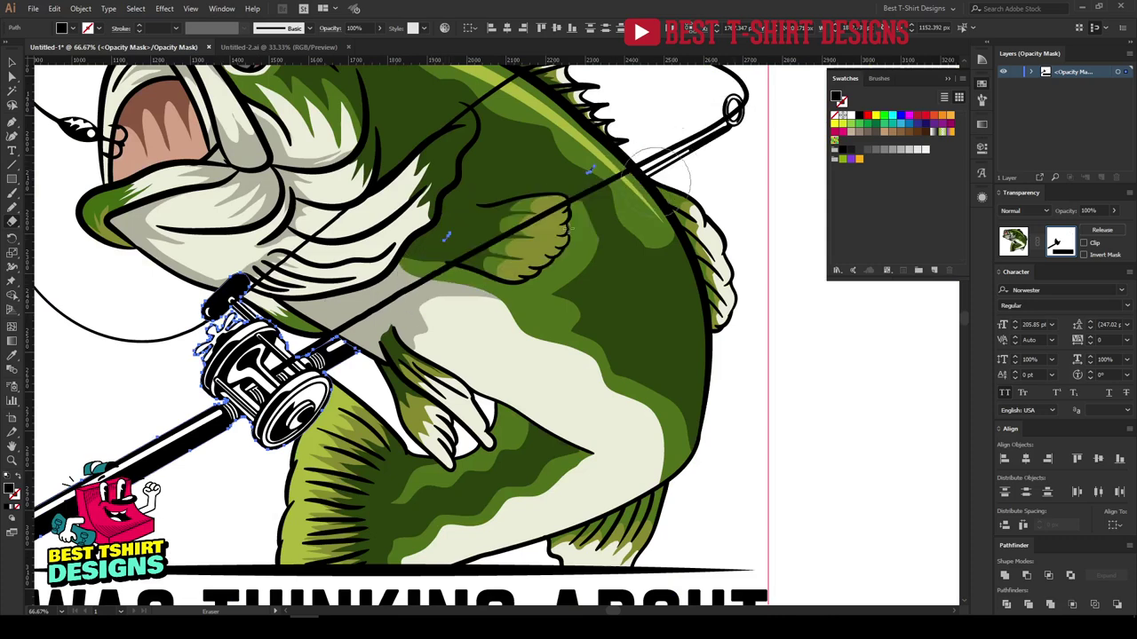
mouse_move(400, 257)
left_mouse_down()
mouse_move(545, 187)
mouse_move(624, 164)
mouse_move(640, 143)
left_mouse_up()
scroll(424, 335, "down", 2)
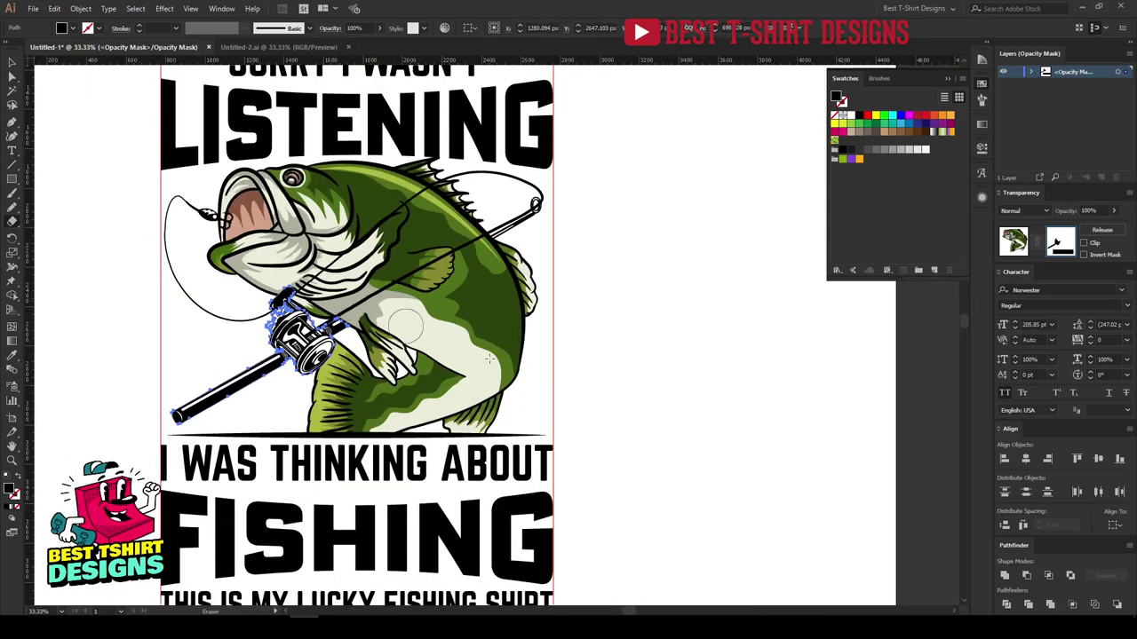
- Inspect the reel up close, then return to the artwork with nothing selected
key("v")
key("ctrl+1")
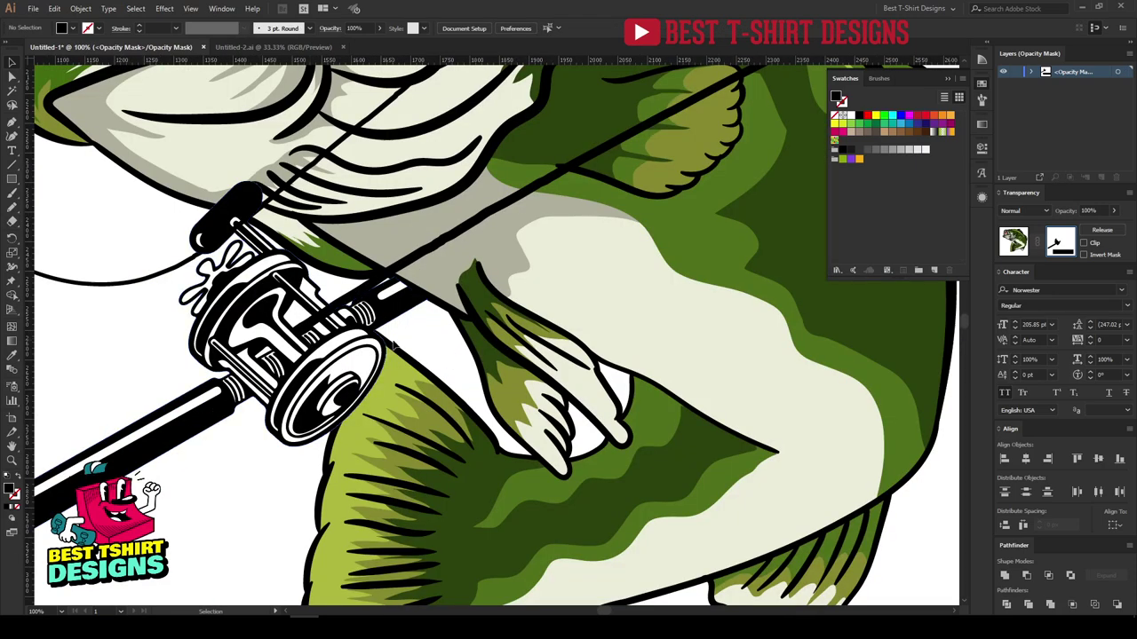
scroll(436, 329, "down", 2)
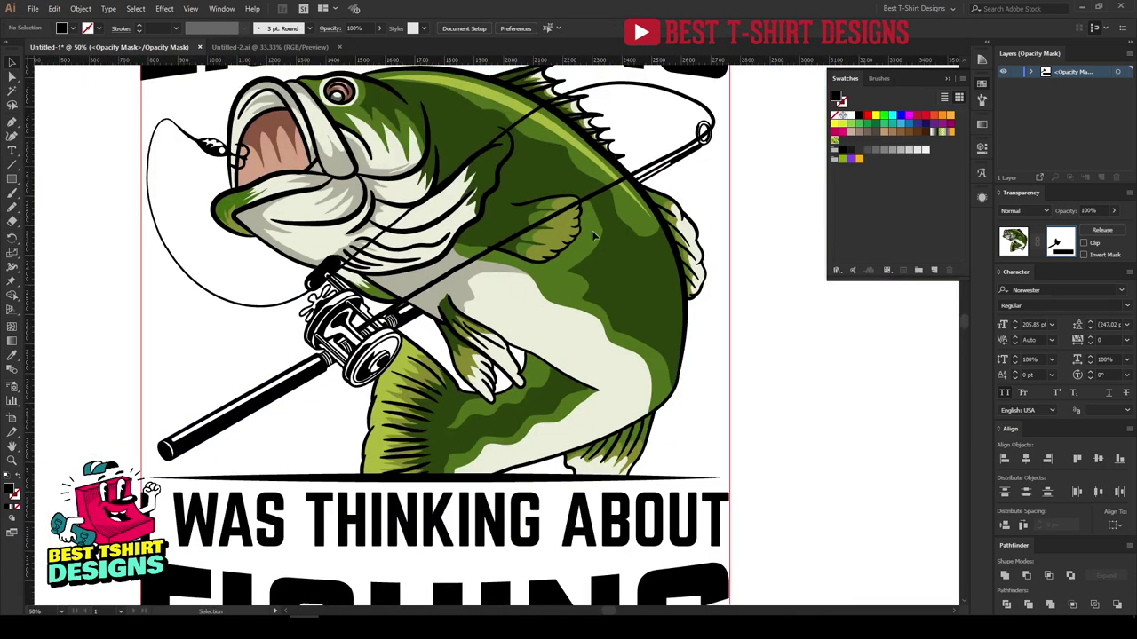
scroll(346, 336, "up", 3)
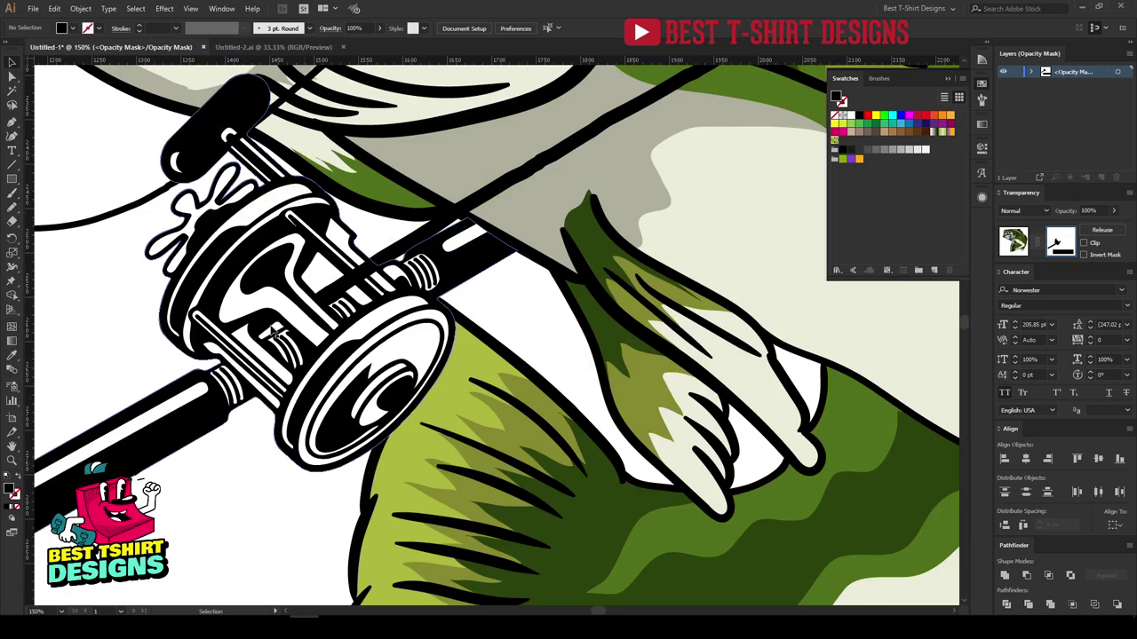
scroll(317, 352, "down", 3)
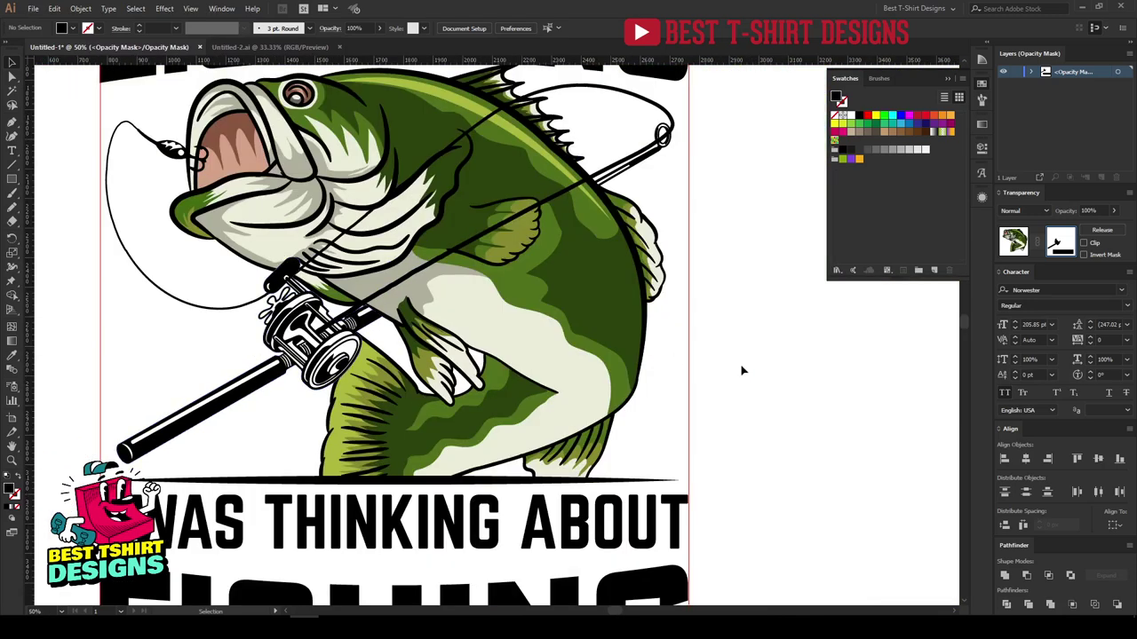
left_click(1017, 252)
left_click(779, 371)
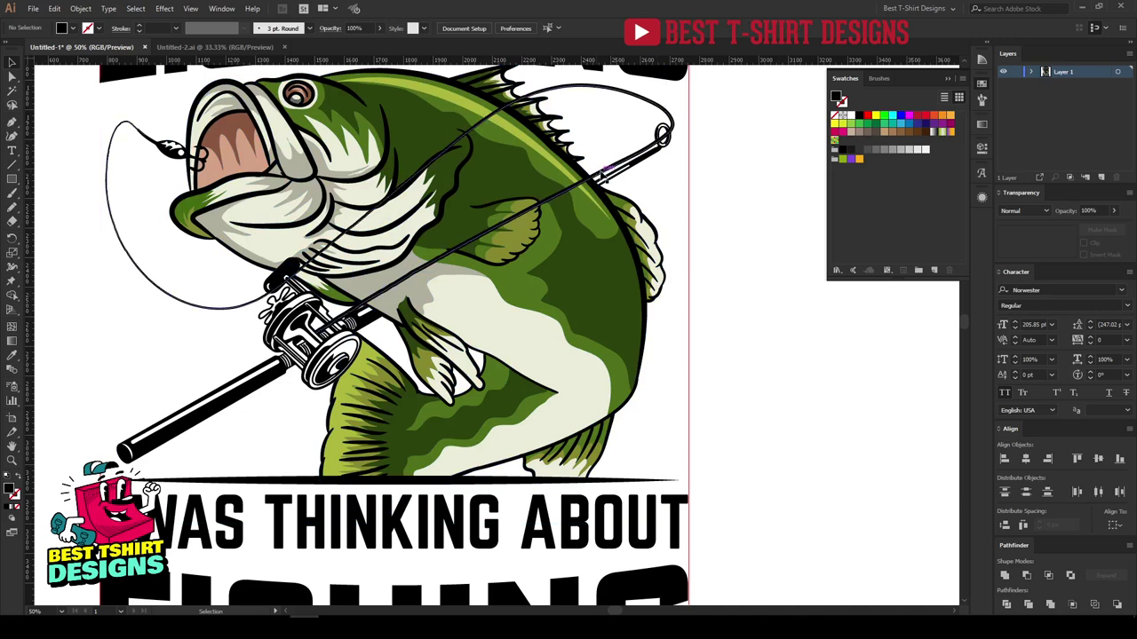
- Give the fishing line an opacity mask with Clip unchecked and a black fill, no stroke
left_click(607, 171)
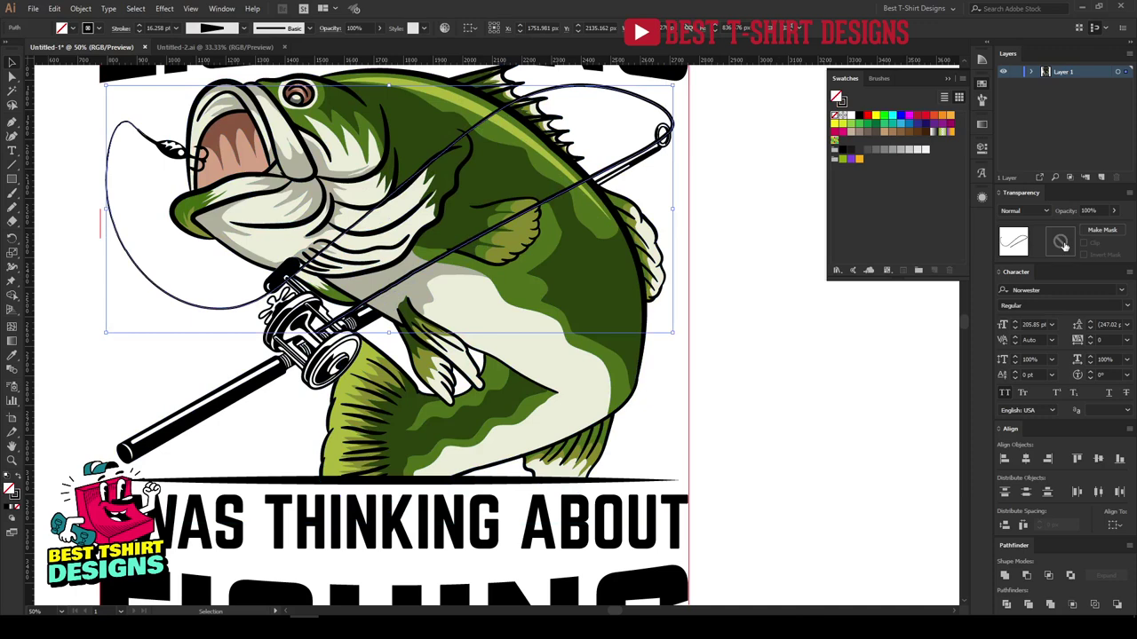
left_click(1099, 231)
left_click(1083, 243)
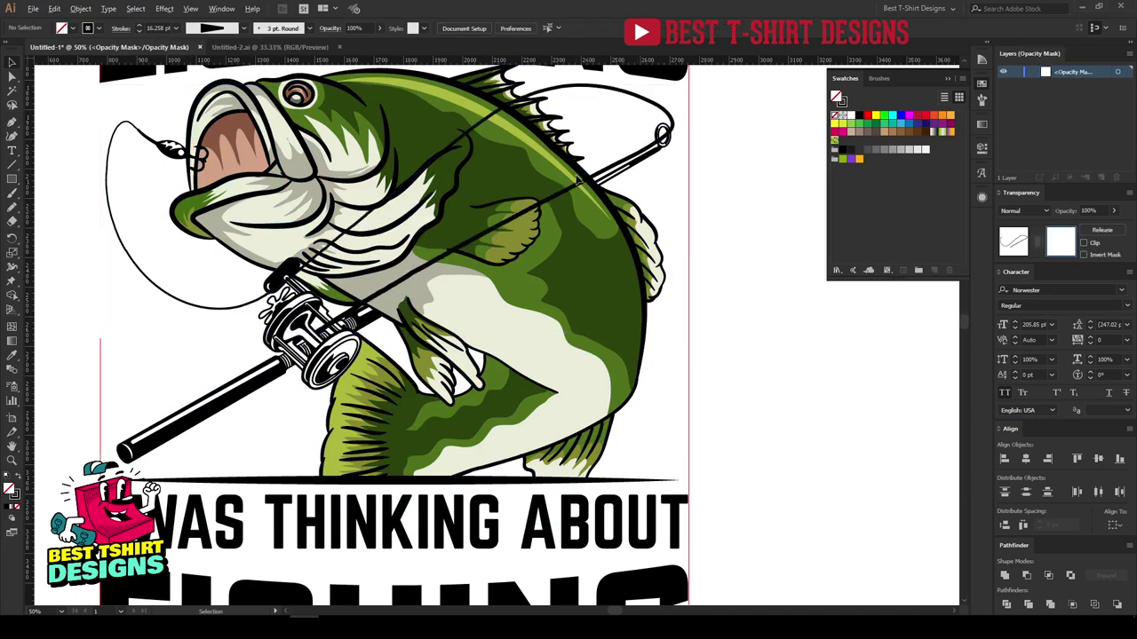
key("ctrl+plus")
key("ctrl+plus")
key("ctrl+plus")
key("ctrl+plus")
key("ctrl+plus")
scroll(777, 245, "right", 5)
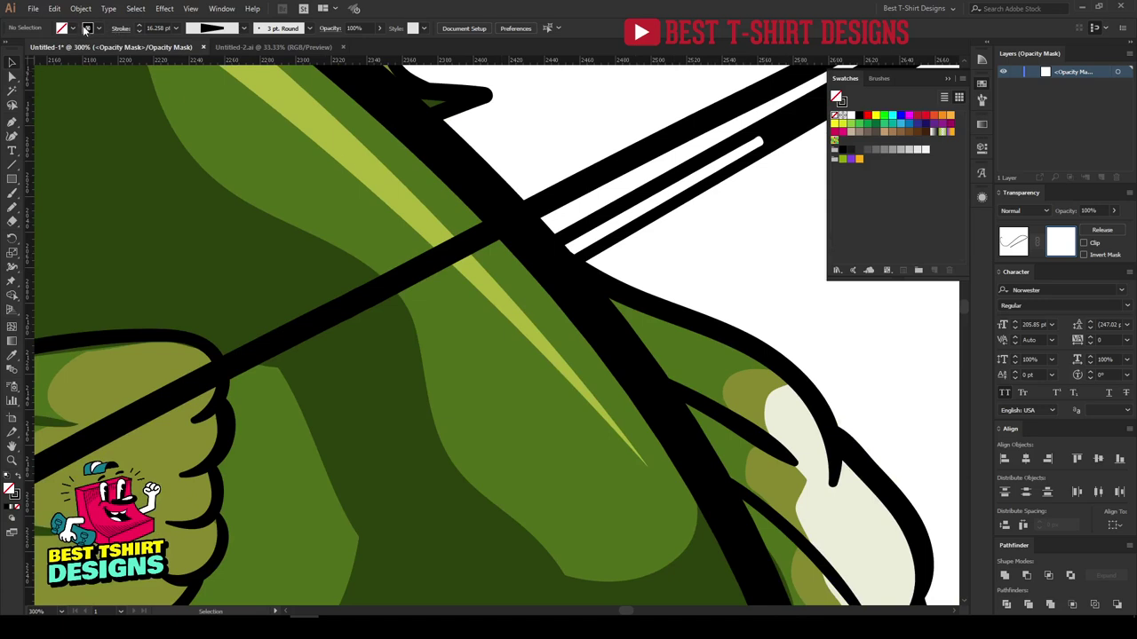
key("shift+x")
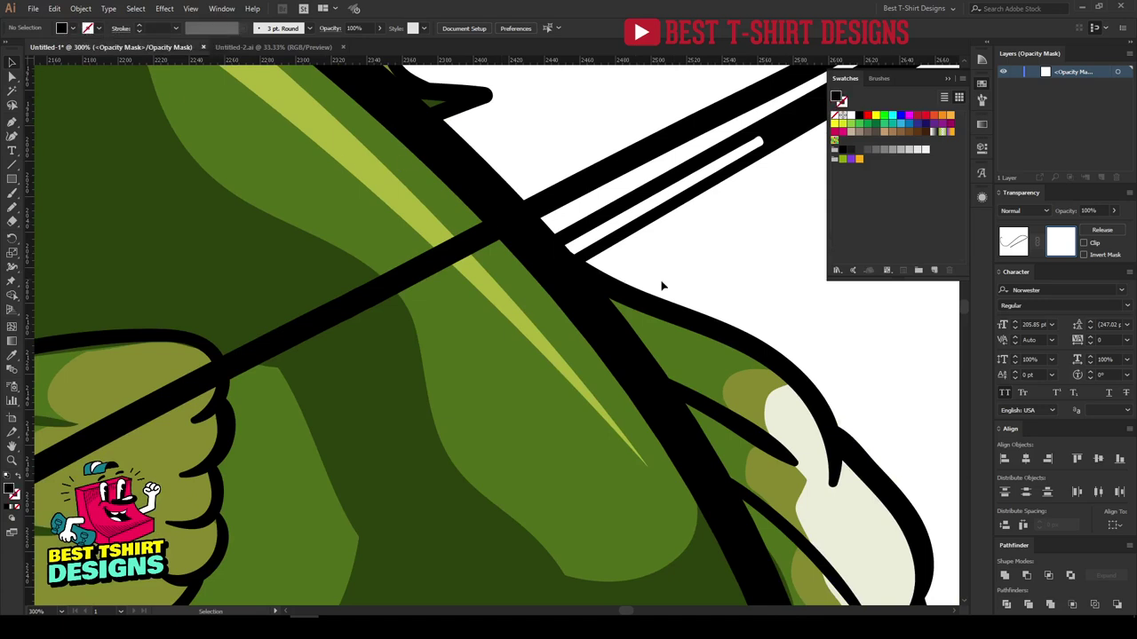
- Draw three black Pencil shapes in the mask along the fin to hide the line there
key("n")
mouse_move(460, 170)
left_mouse_down()
mouse_move(539, 235)
mouse_move(592, 335)
mouse_move(397, 427)
mouse_move(169, 251)
left_mouse_up()
scroll(665, 114, "down", 2)
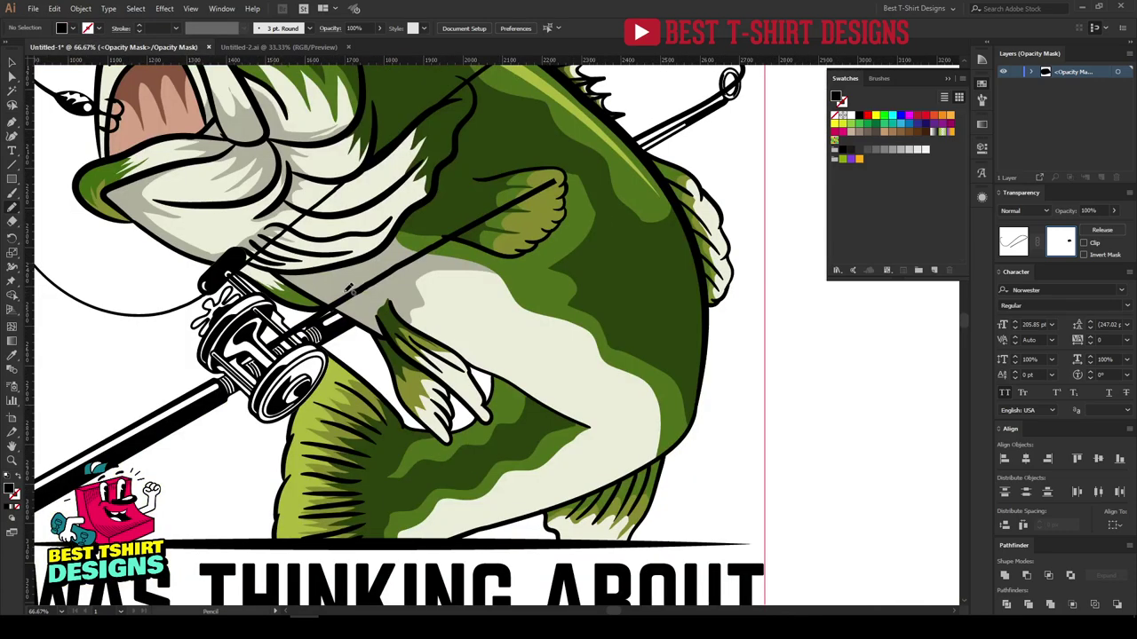
scroll(447, 285, "up", 1)
mouse_move(359, 220)
left_mouse_down()
mouse_move(428, 232)
mouse_move(464, 216)
mouse_move(506, 238)
mouse_move(604, 233)
mouse_move(488, 133)
left_mouse_up()
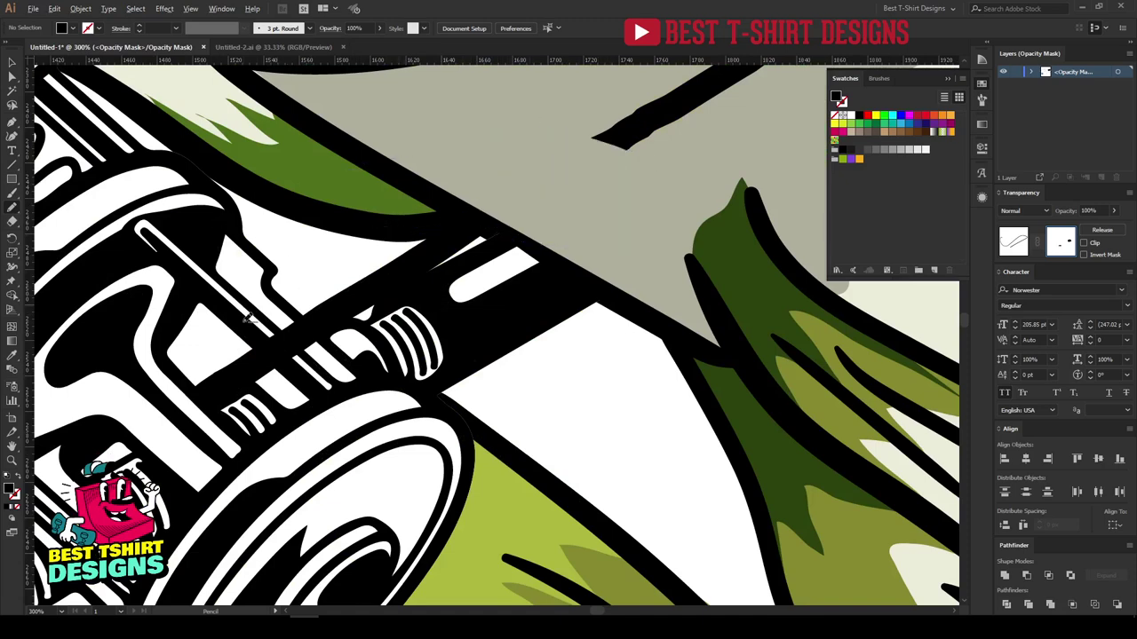
scroll(158, 336, "down", 2)
mouse_move(306, 213)
left_mouse_down()
mouse_move(215, 265)
mouse_move(220, 306)
mouse_move(346, 304)
mouse_move(465, 201)
mouse_move(379, 169)
mouse_move(262, 238)
left_mouse_up()
scroll(469, 315, "down", 1)
- Exit the fishing line's mask back to the artwork and deselect the line
key("v")
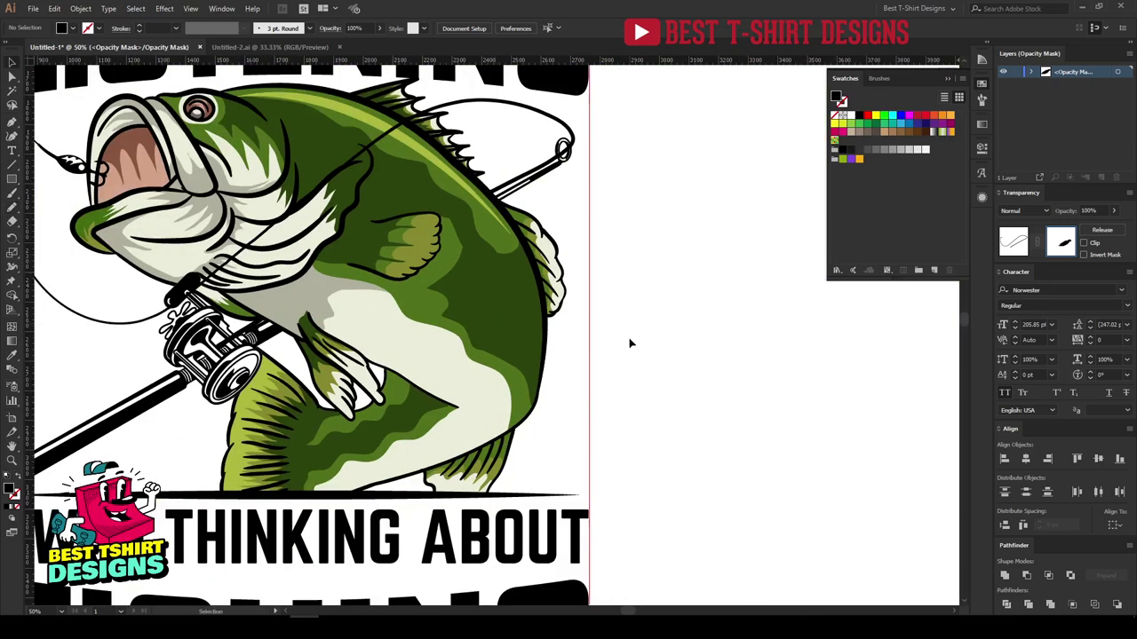
scroll(167, 365, "up", 1)
scroll(486, 348, "down", 1)
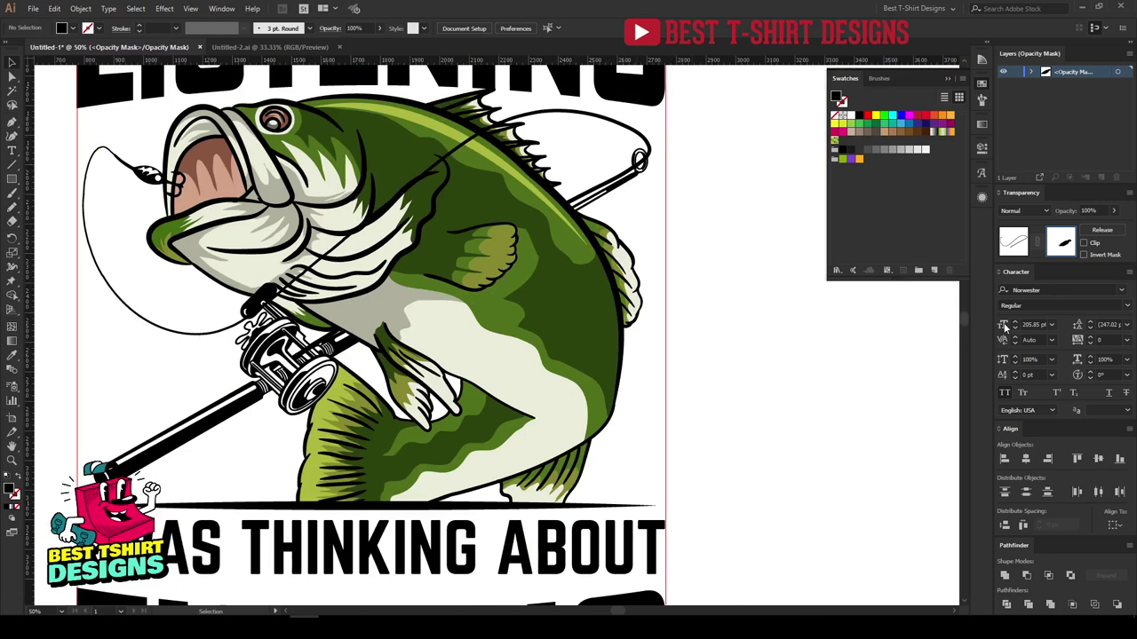
left_click(1014, 249)
left_click(787, 330)
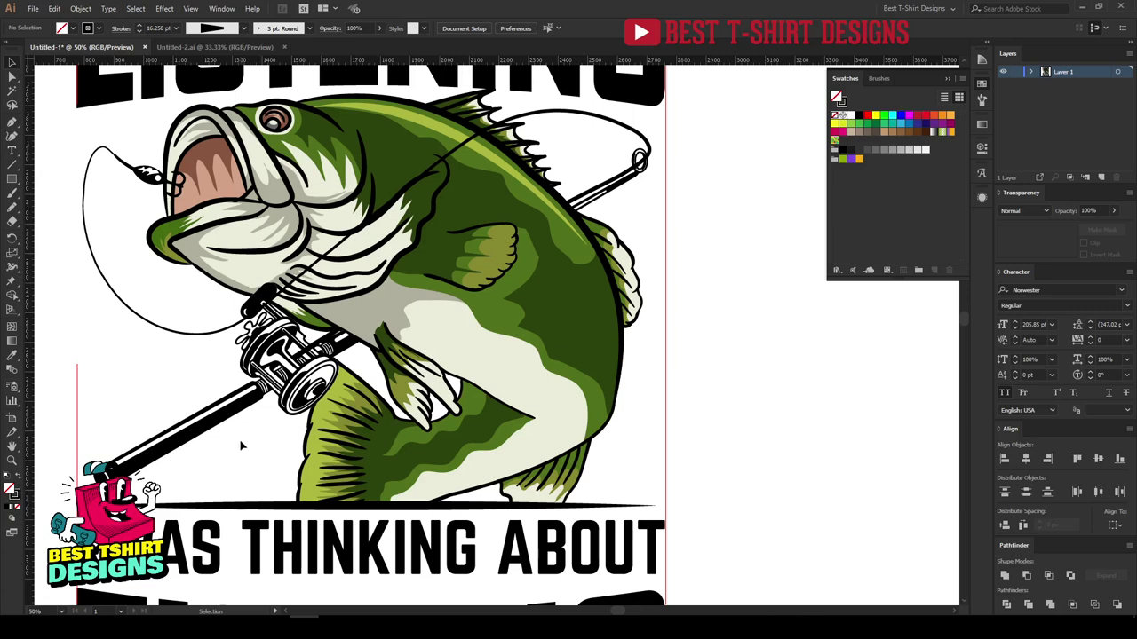
- Select the fishing line, delete the content inside its opacity mask, and return to the artwork
left_click(151, 326)
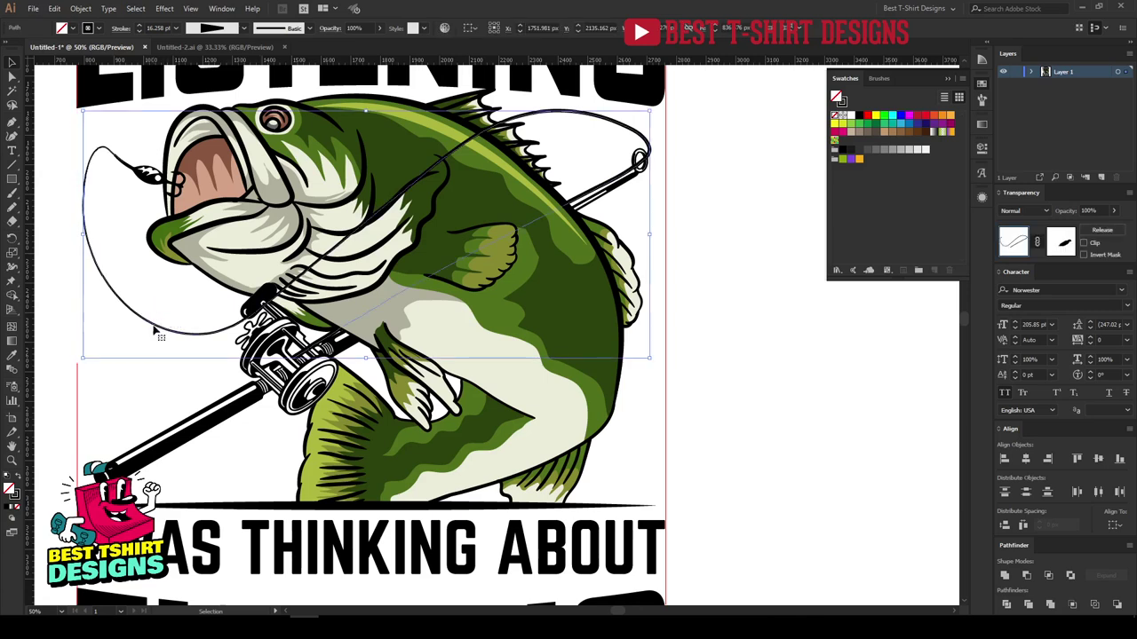
key("a")
key("v")
left_click(155, 356)
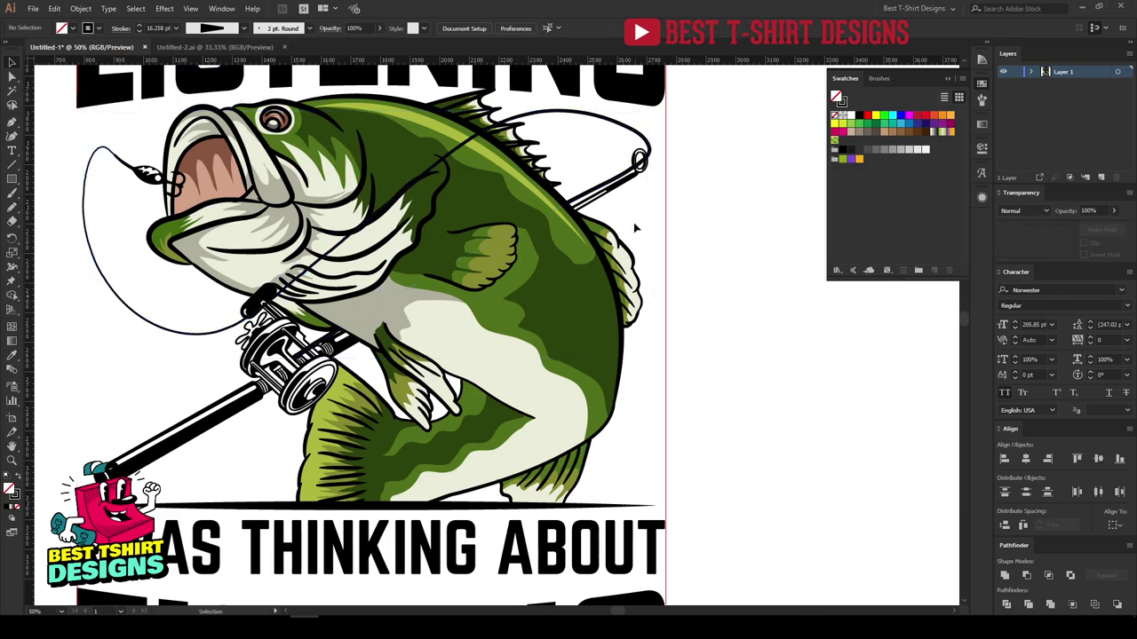
left_click(634, 139)
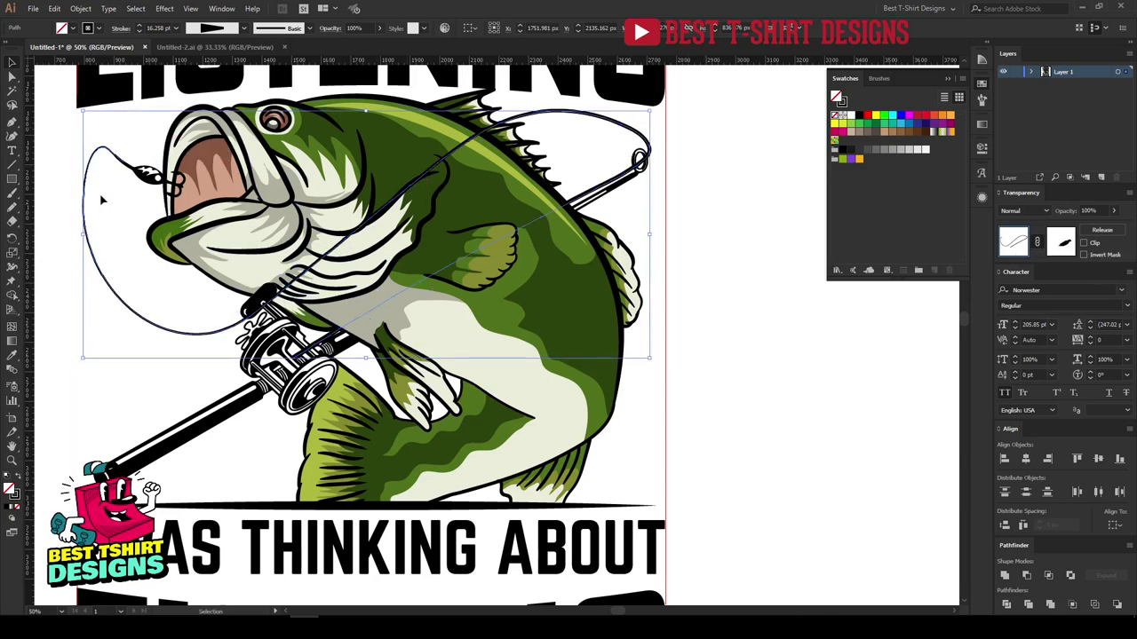
left_click(1059, 243)
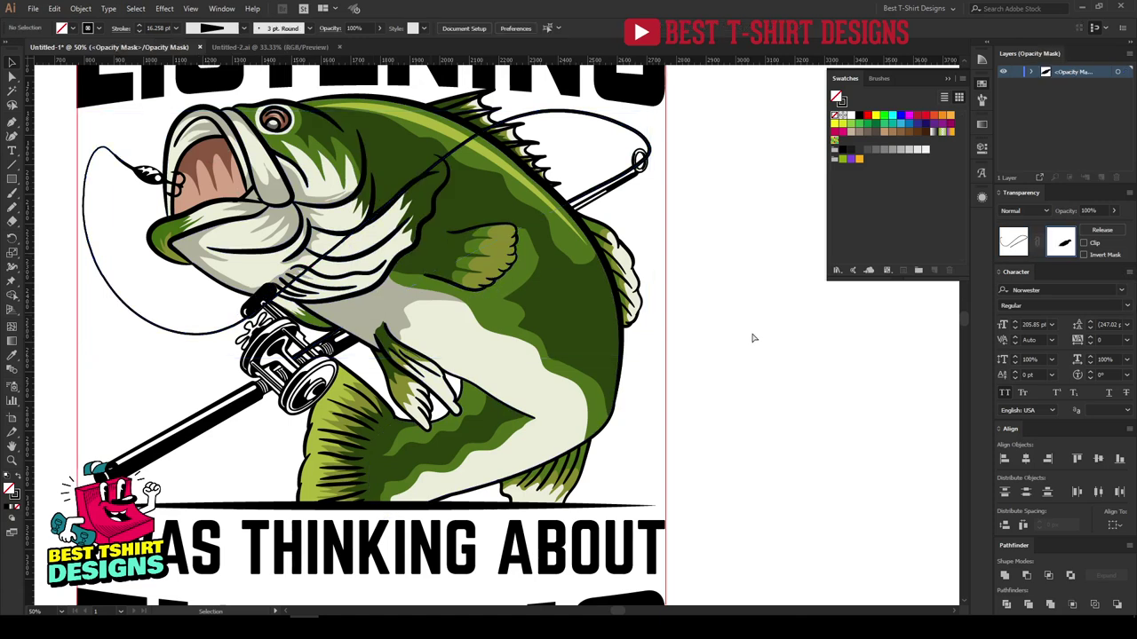
key("Delete")
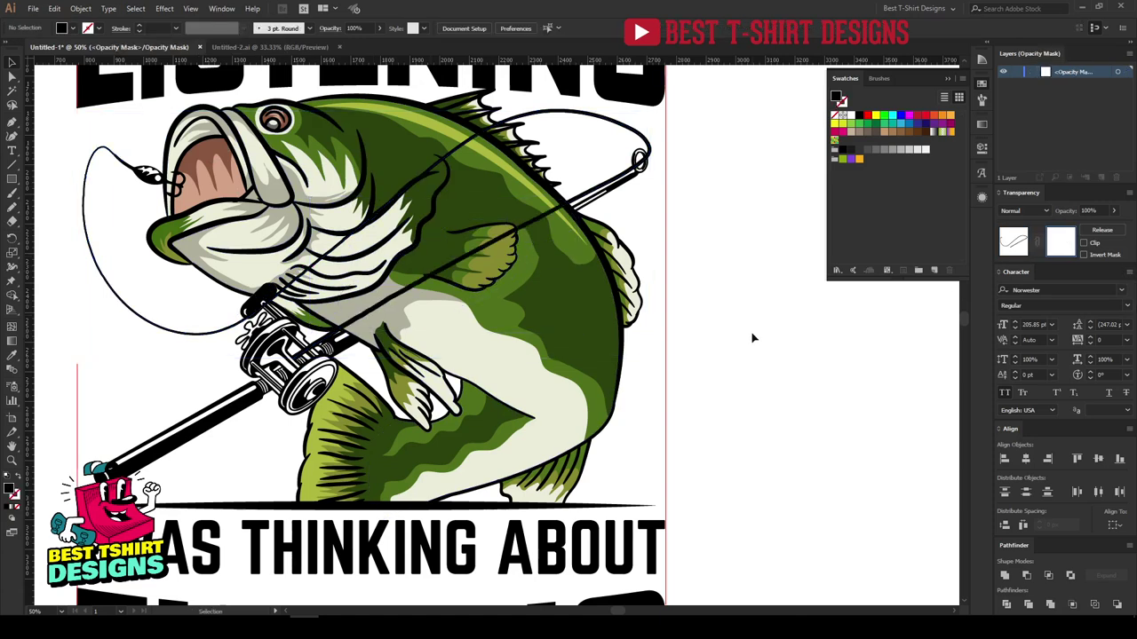
left_click(1021, 249)
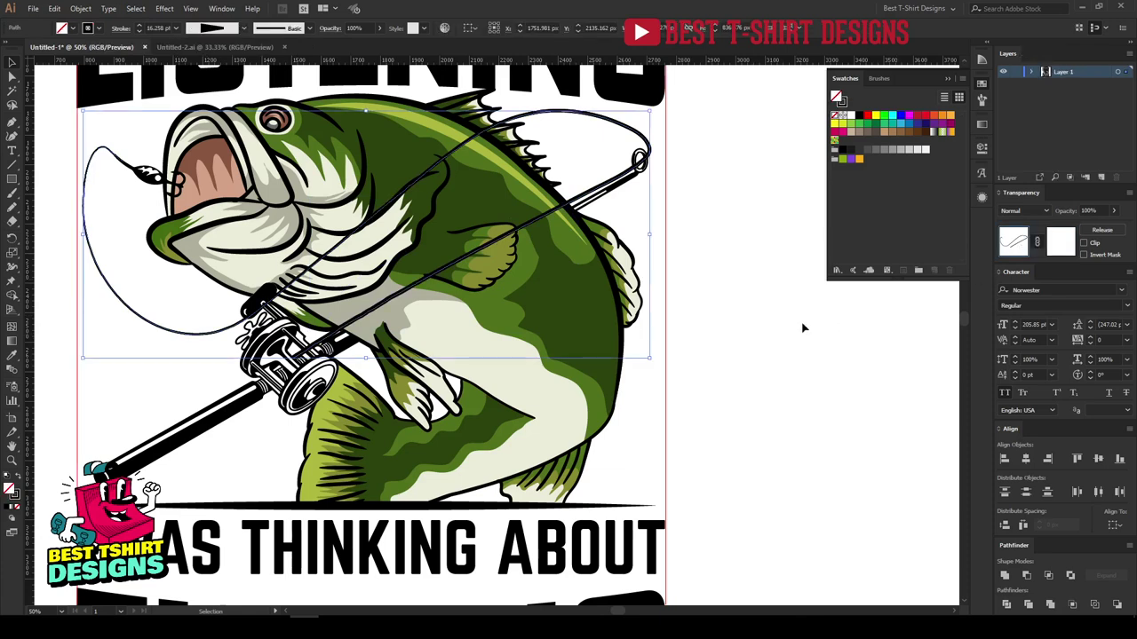
- Reselect the fishing line and reopen its opacity mask for editing
left_click(795, 328)
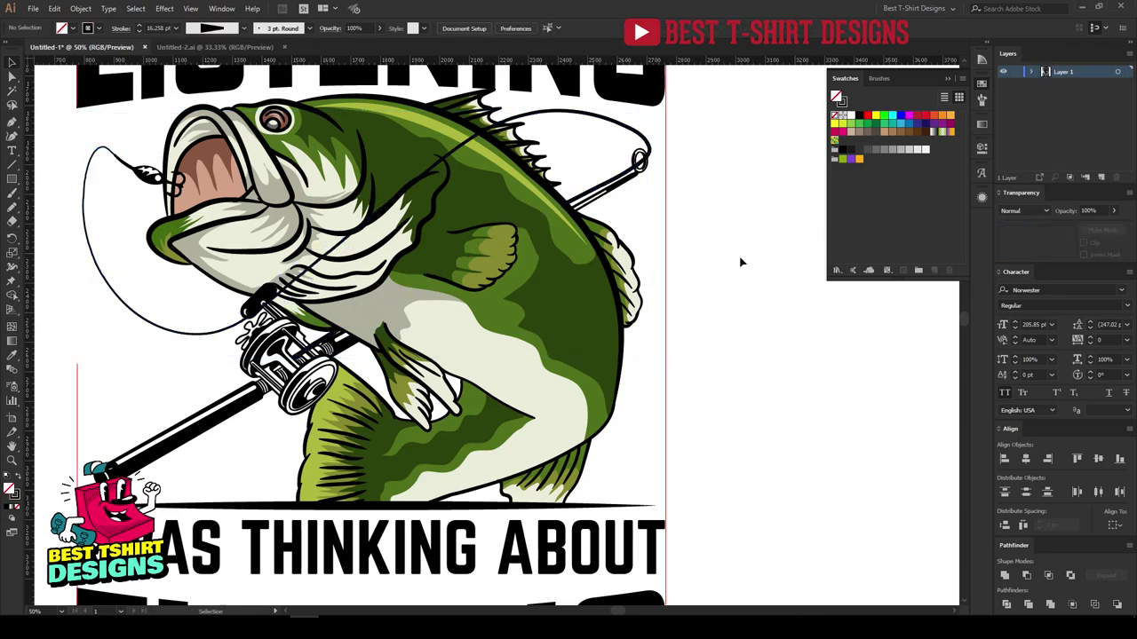
left_click(583, 117)
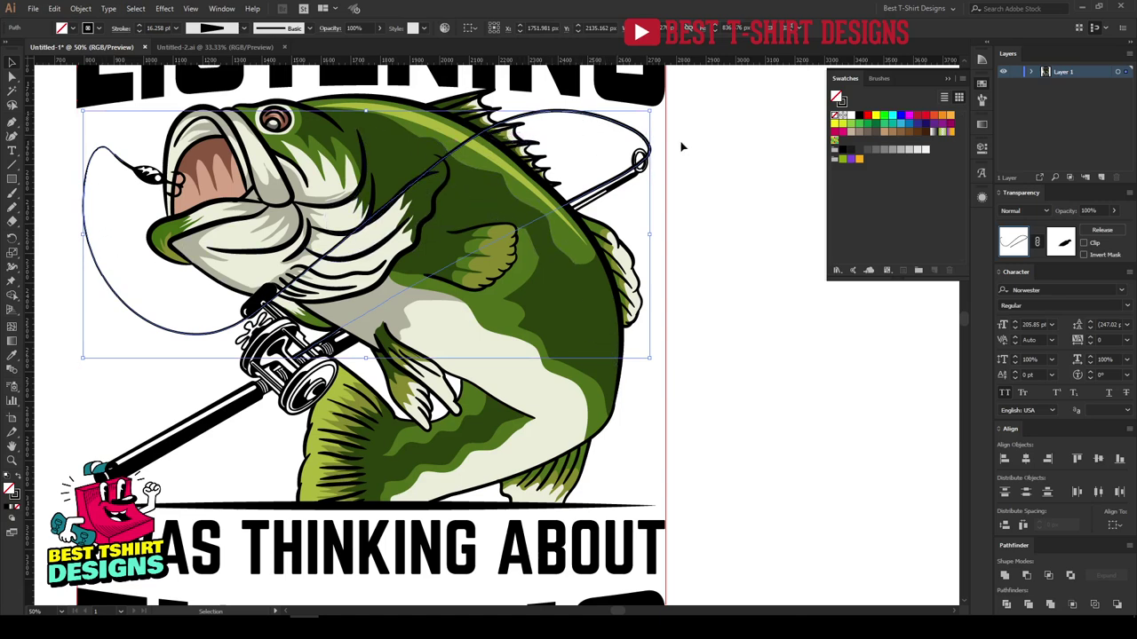
left_click(1060, 242)
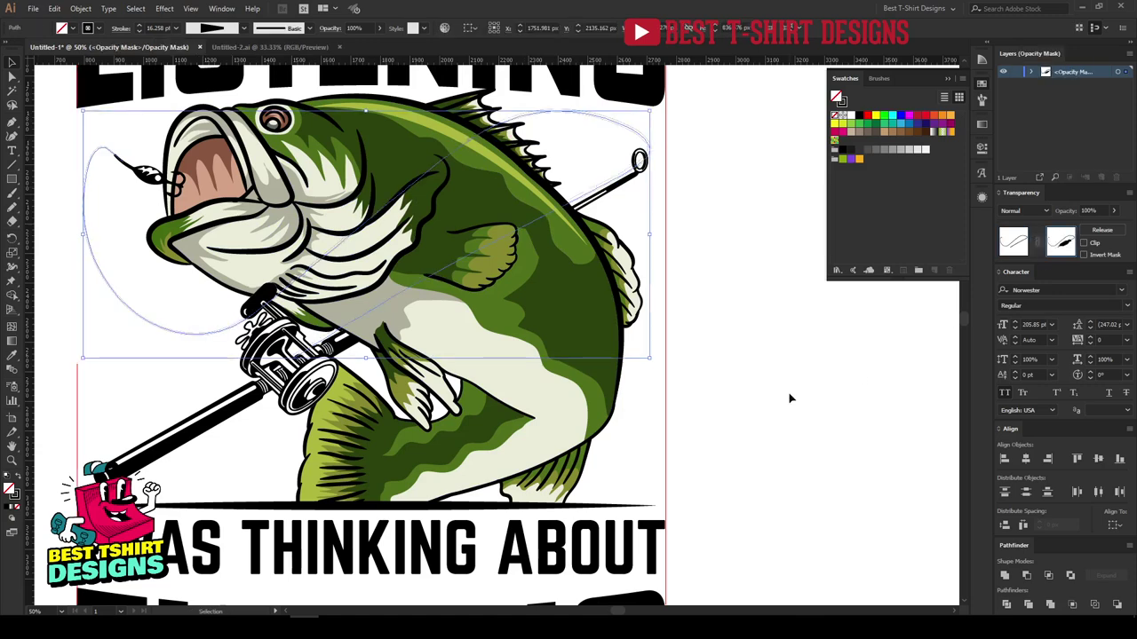
- Expand the mask's brushed fishing line into a solid shape filled black via Object > Expand Appearance
scroll(148, 348, "up", 5)
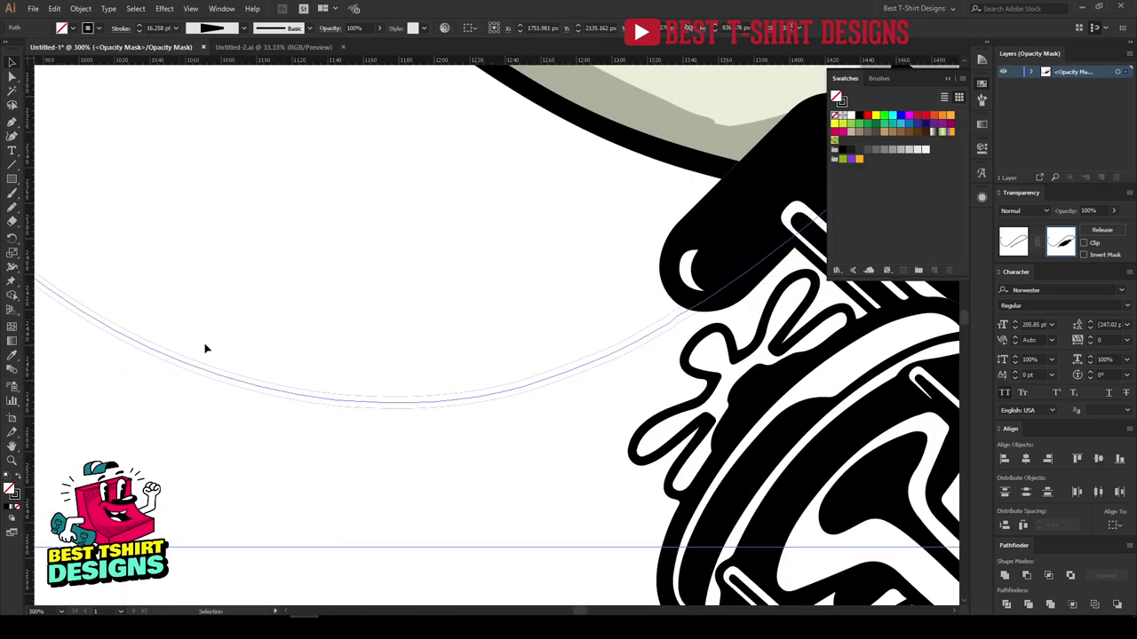
scroll(380, 406, "down", 5)
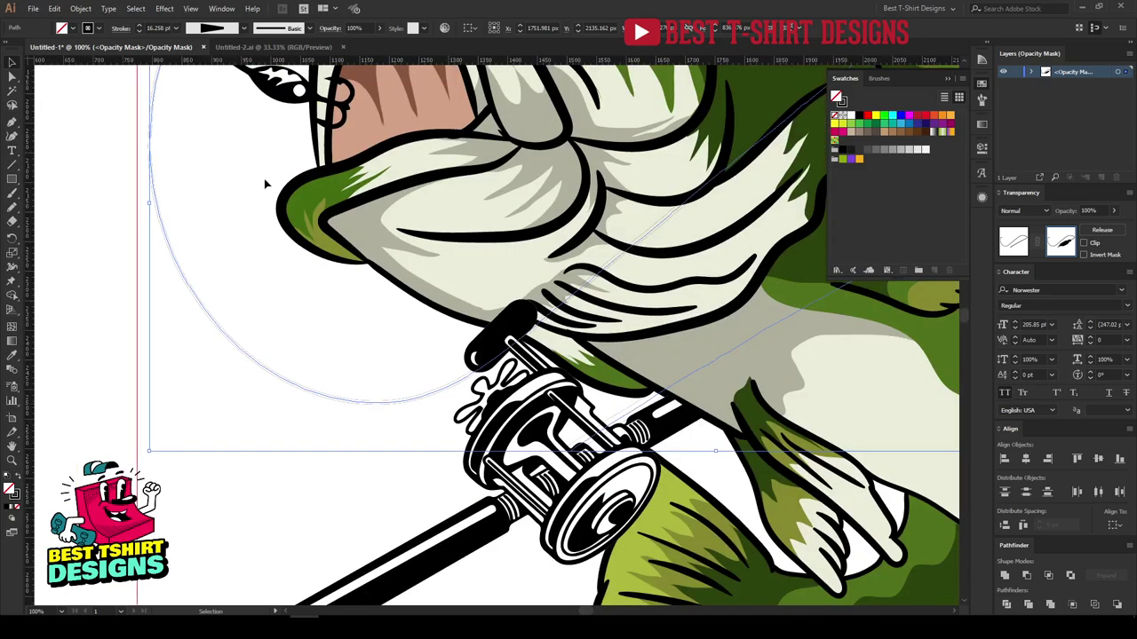
scroll(203, 248, "up", 5)
scroll(158, 27, "up", 3)
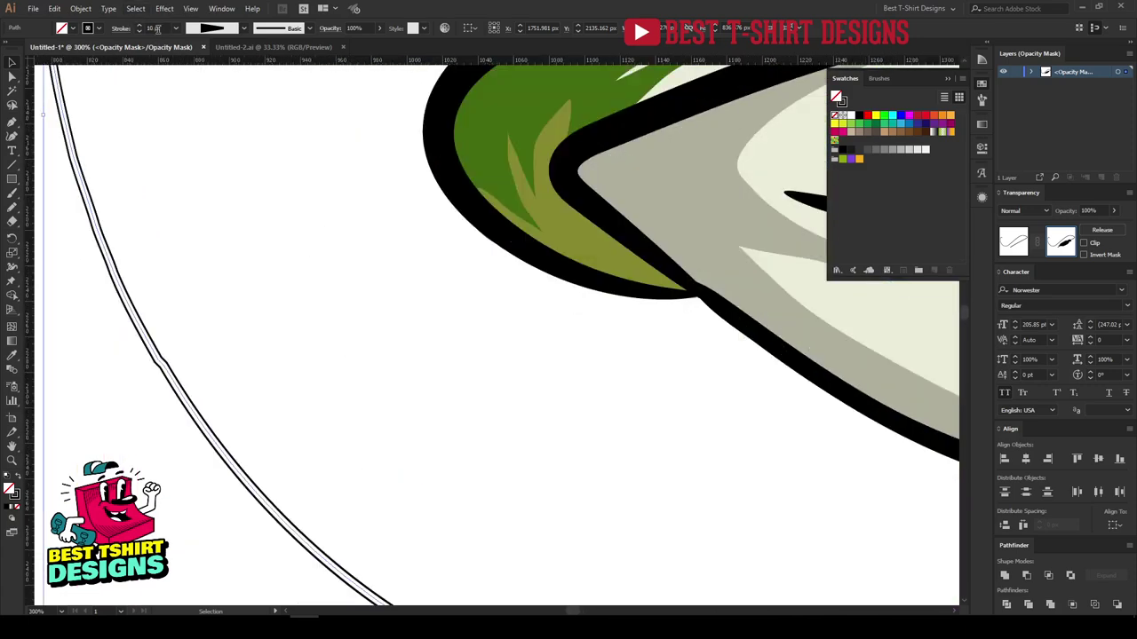
scroll(157, 27, "down", 1)
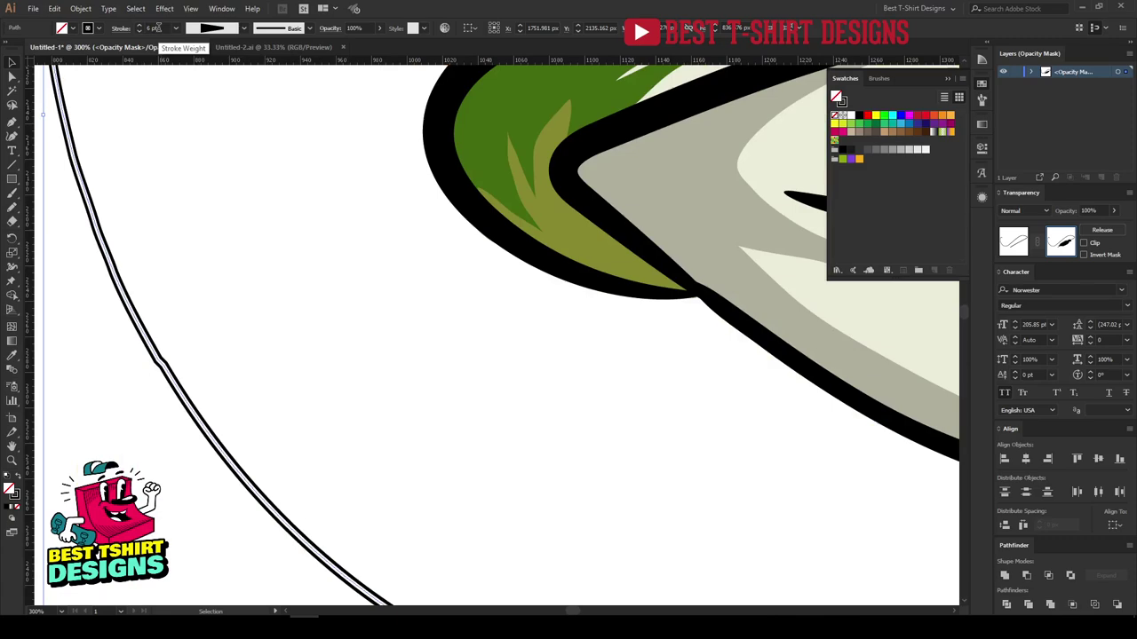
scroll(175, 158, "down", 4)
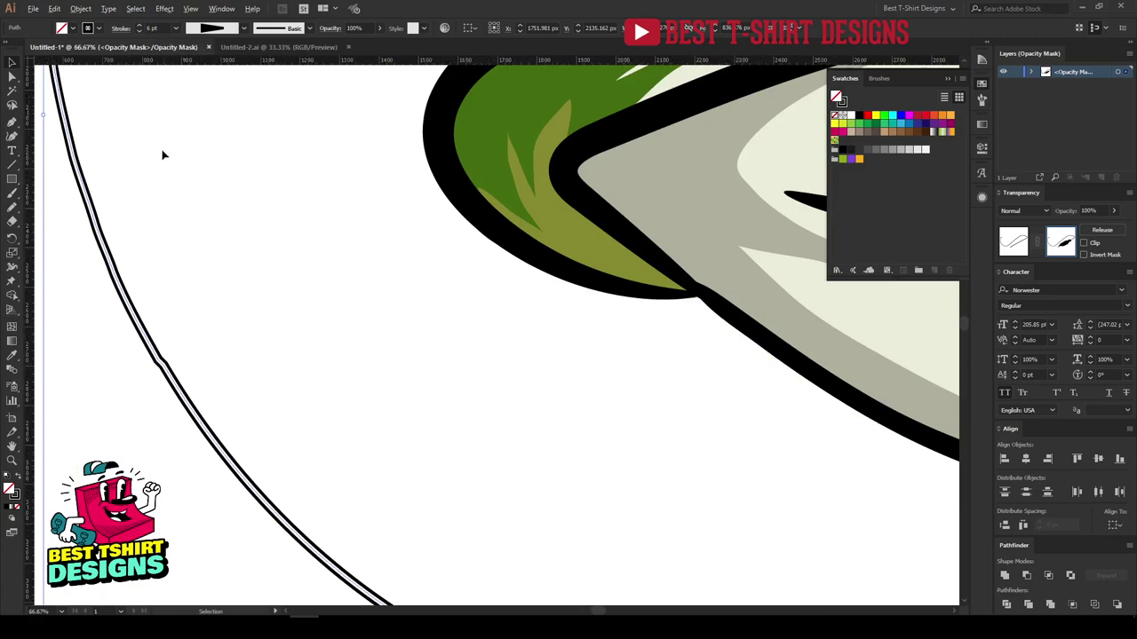
left_click(223, 304)
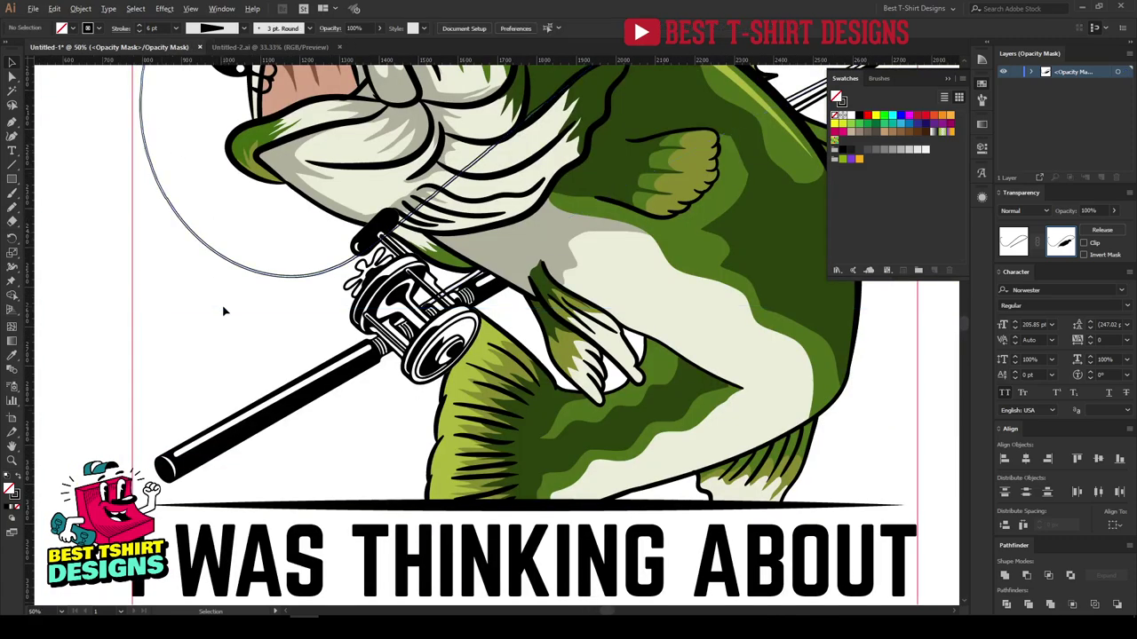
scroll(297, 317, "down", 1)
scroll(736, 89, "up", 5)
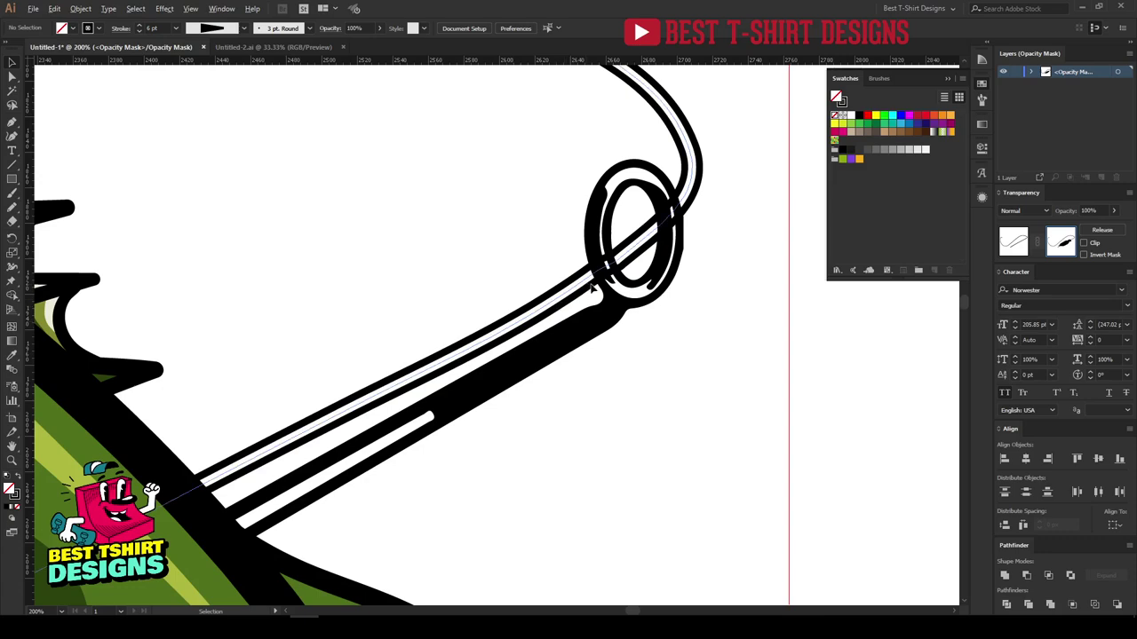
scroll(701, 282, "down", 4)
scroll(717, 282, "down", 2)
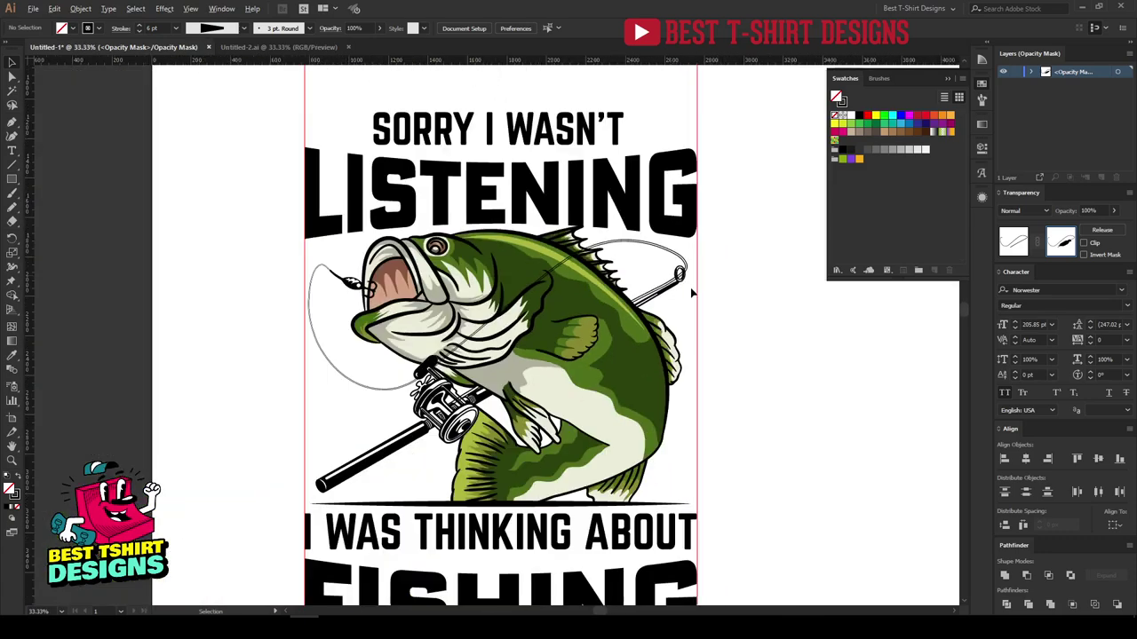
scroll(333, 384, "up", 5)
scroll(333, 382, "up", 5)
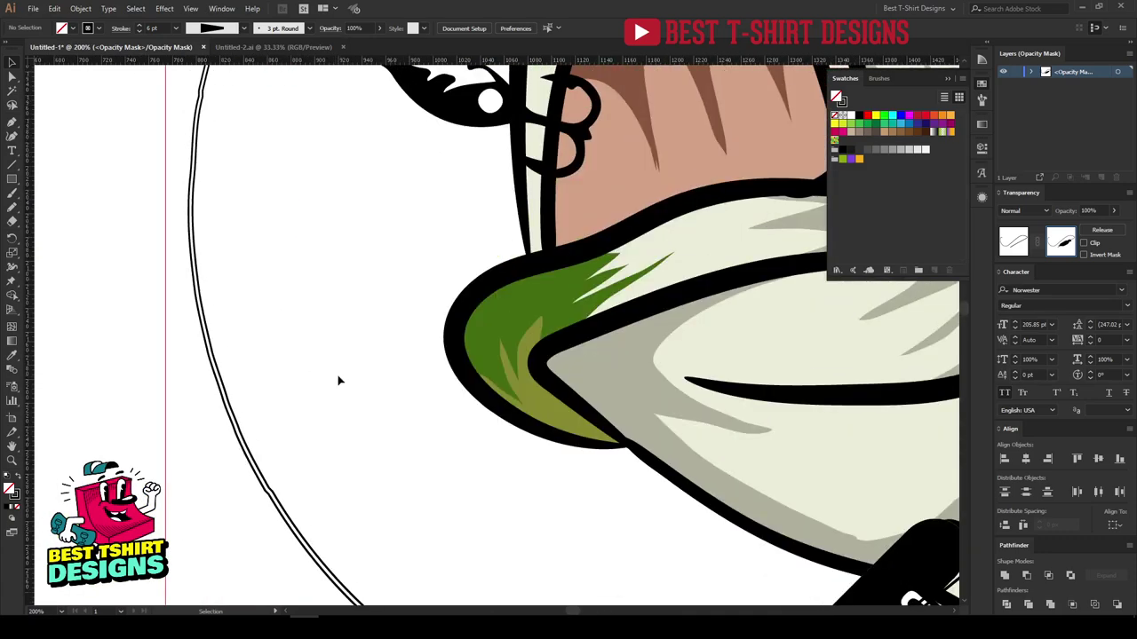
scroll(305, 224, "up", 3)
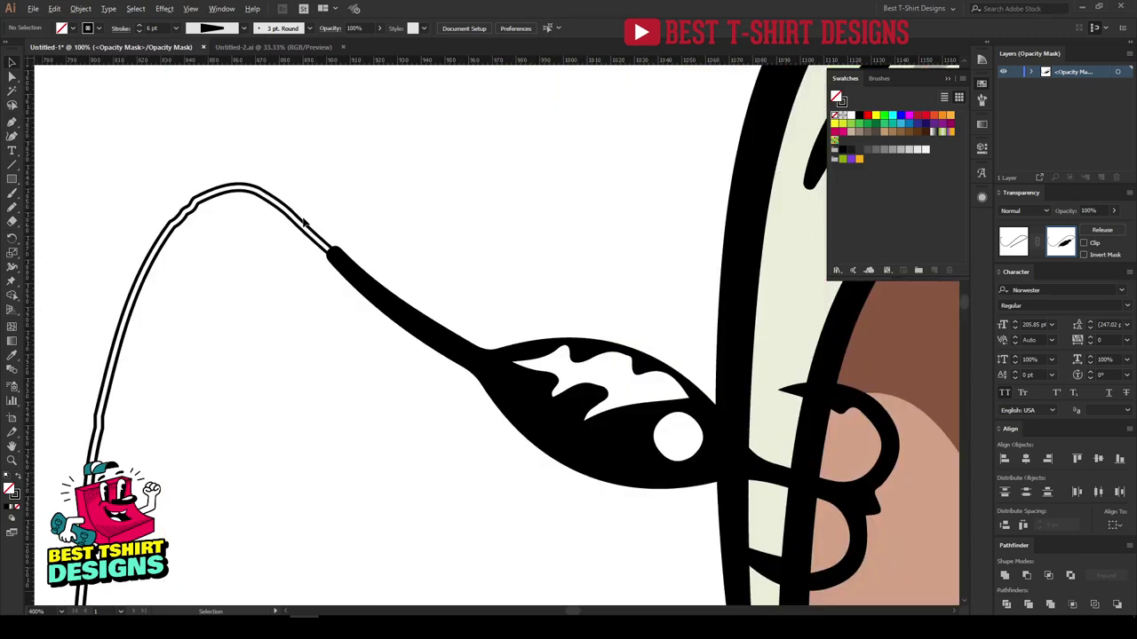
scroll(305, 224, "down", 6)
scroll(310, 320, "up", 2)
left_click_drag(311, 319, 271, 423)
left_click(81, 12)
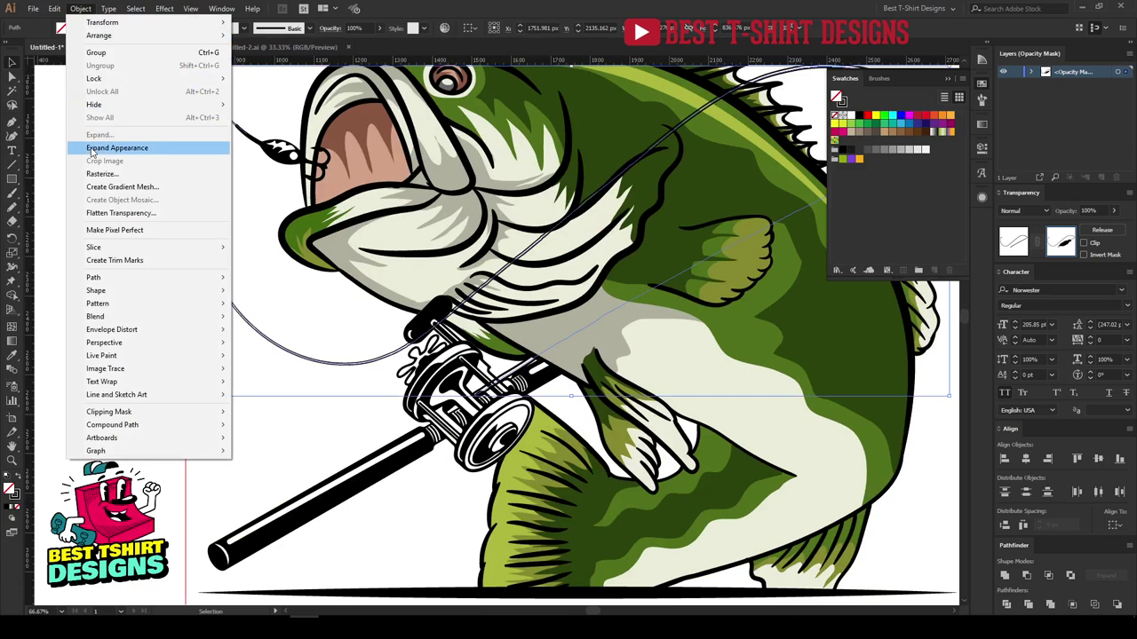
left_click(93, 148)
left_click(859, 116)
left_click(280, 444)
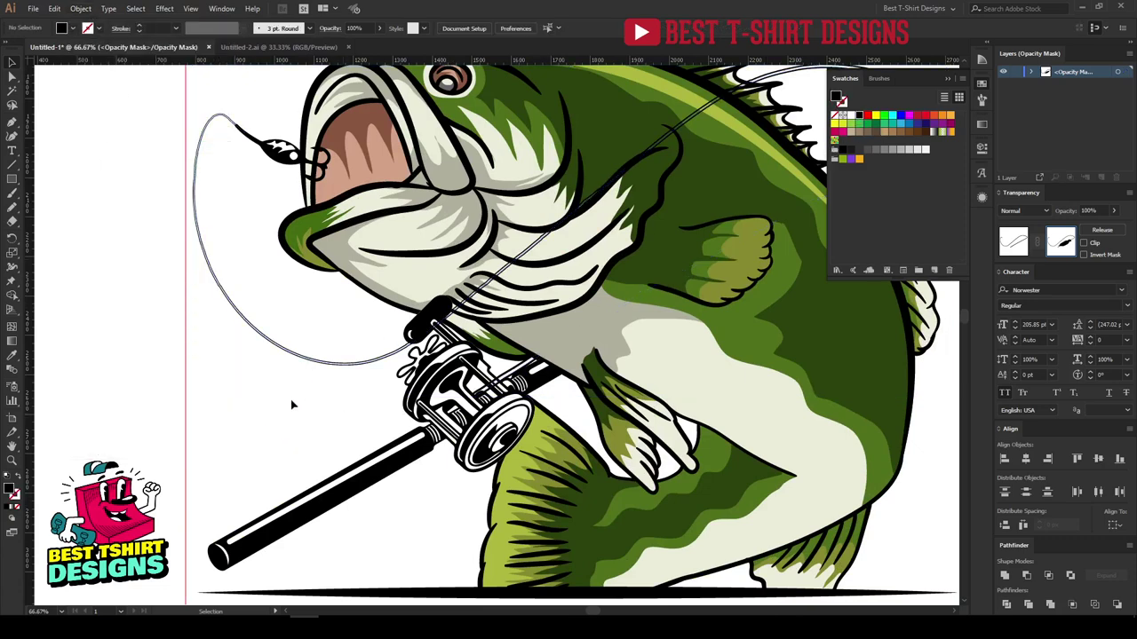
left_click_drag(341, 389, 231, 414)
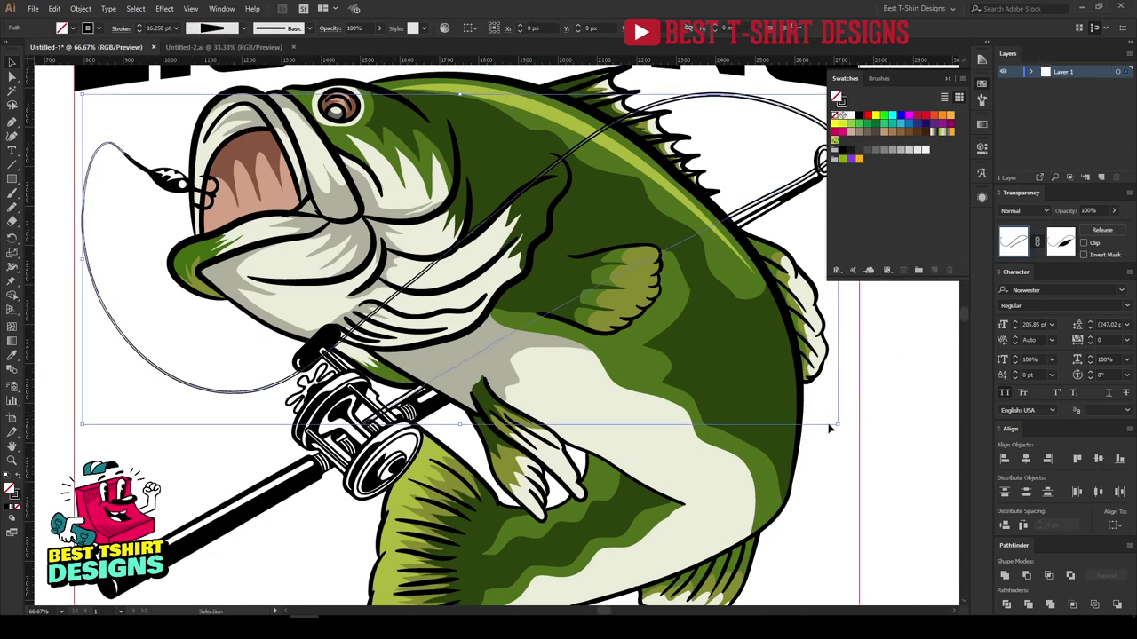
- Back in the artwork, select the reel and rod parts and merge them into one shape
left_click(1013, 241)
key("ctrl+minus")
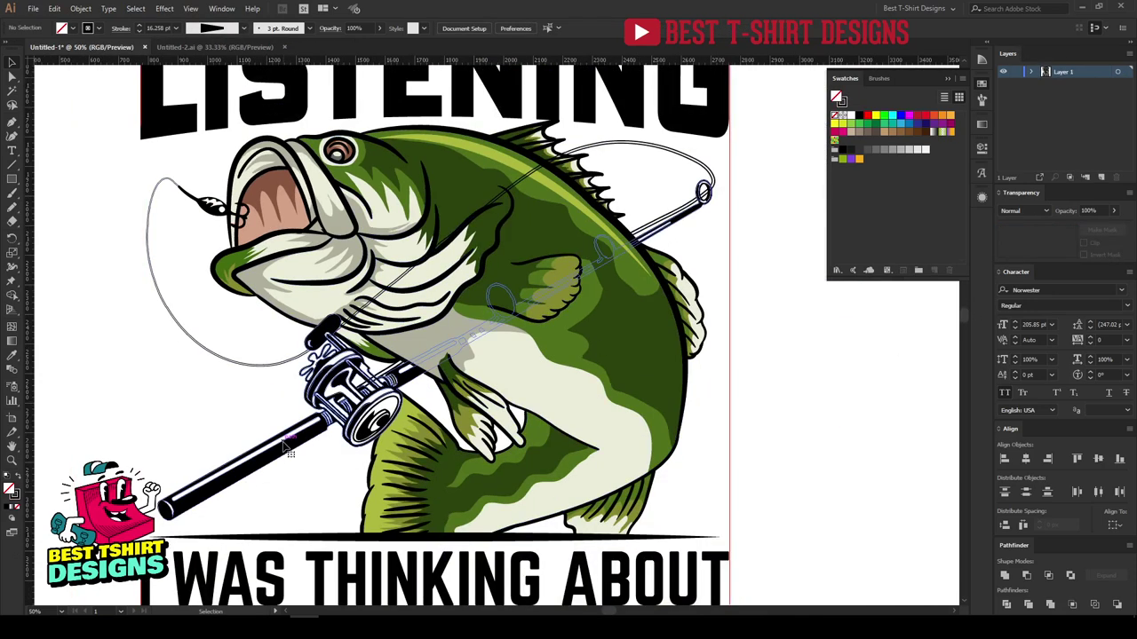
left_click(293, 455)
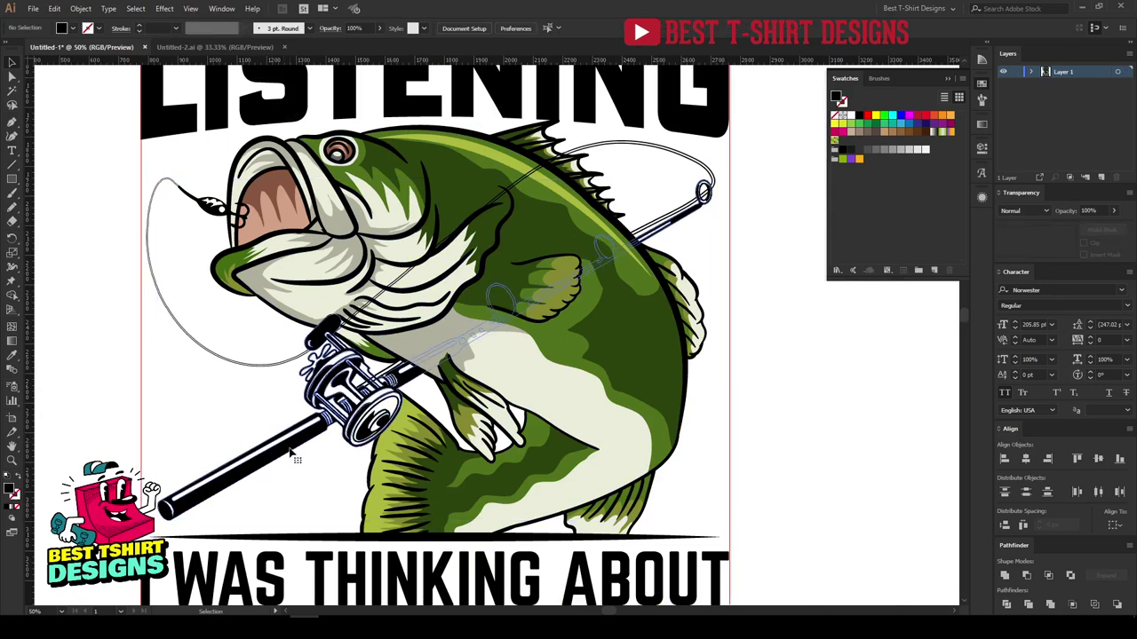
left_click(293, 455)
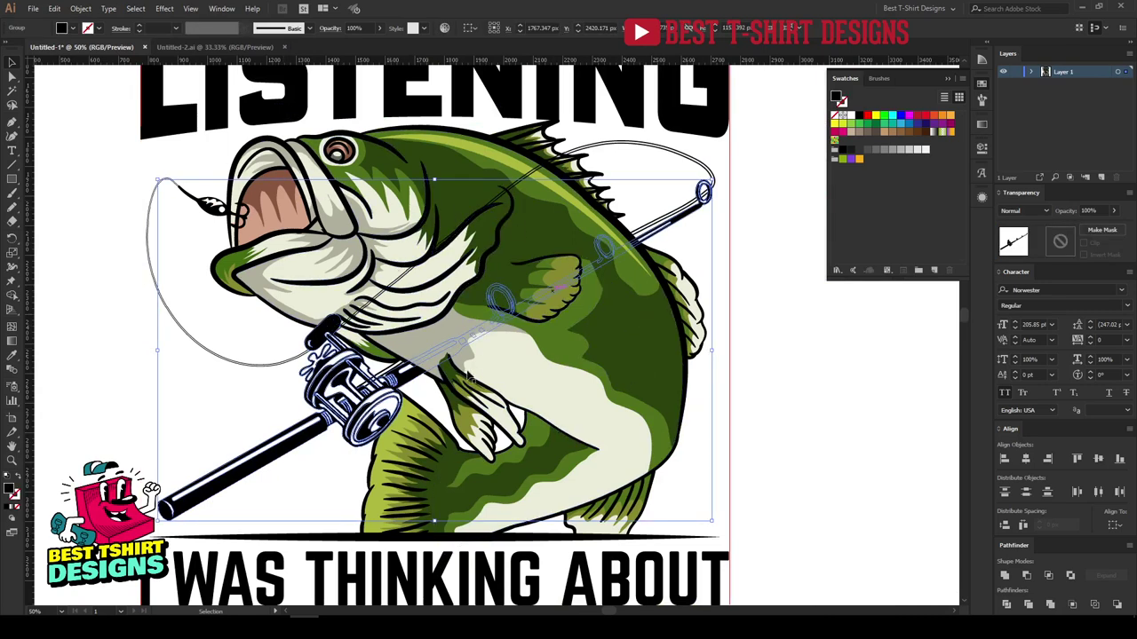
key("a")
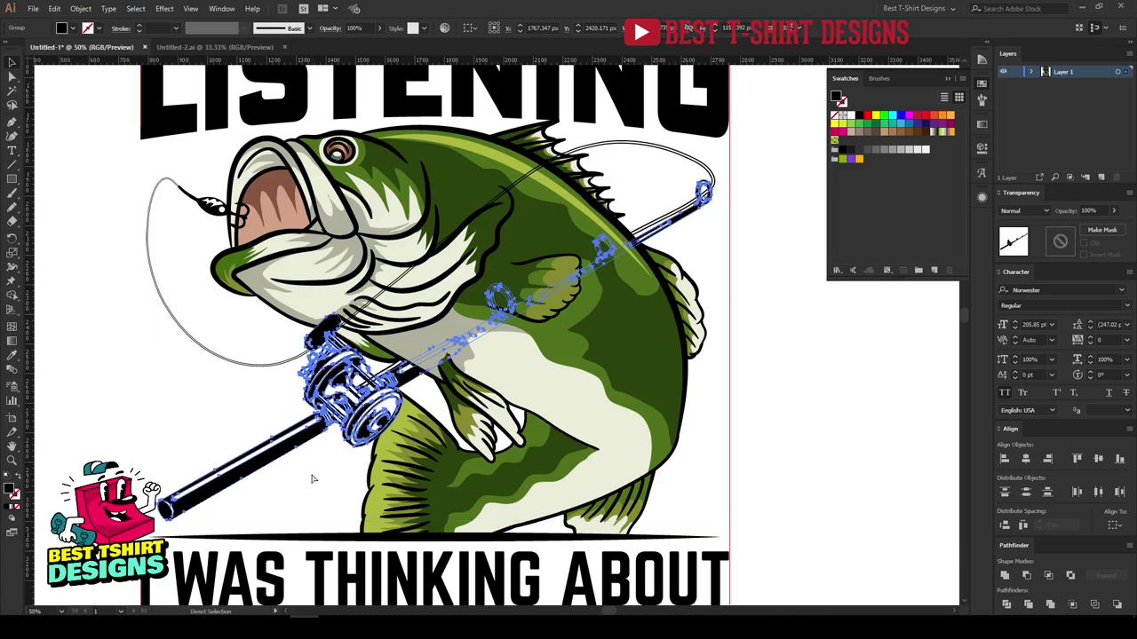
key("v")
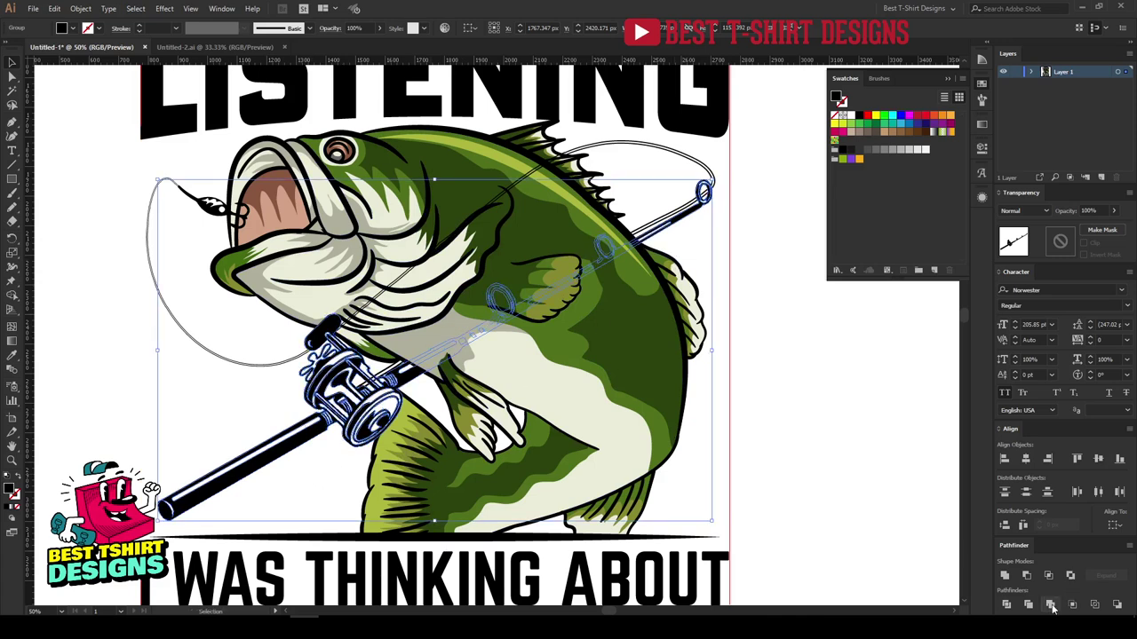
left_click(1006, 577)
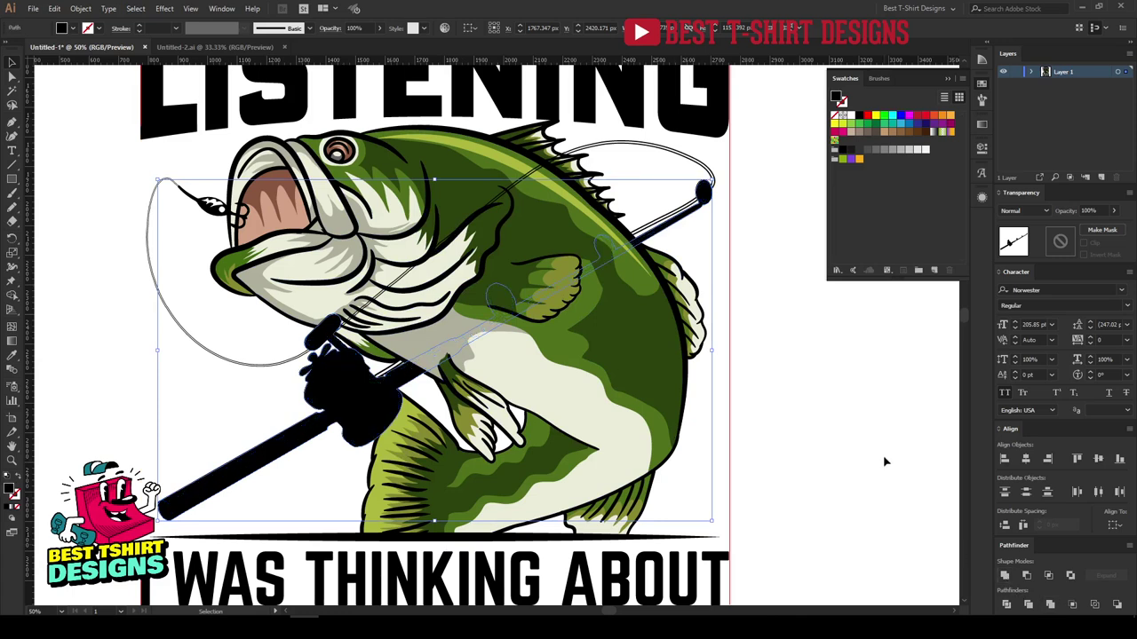
- Eyedropper the bass belly's cream colour onto the merged outline shape
key("i")
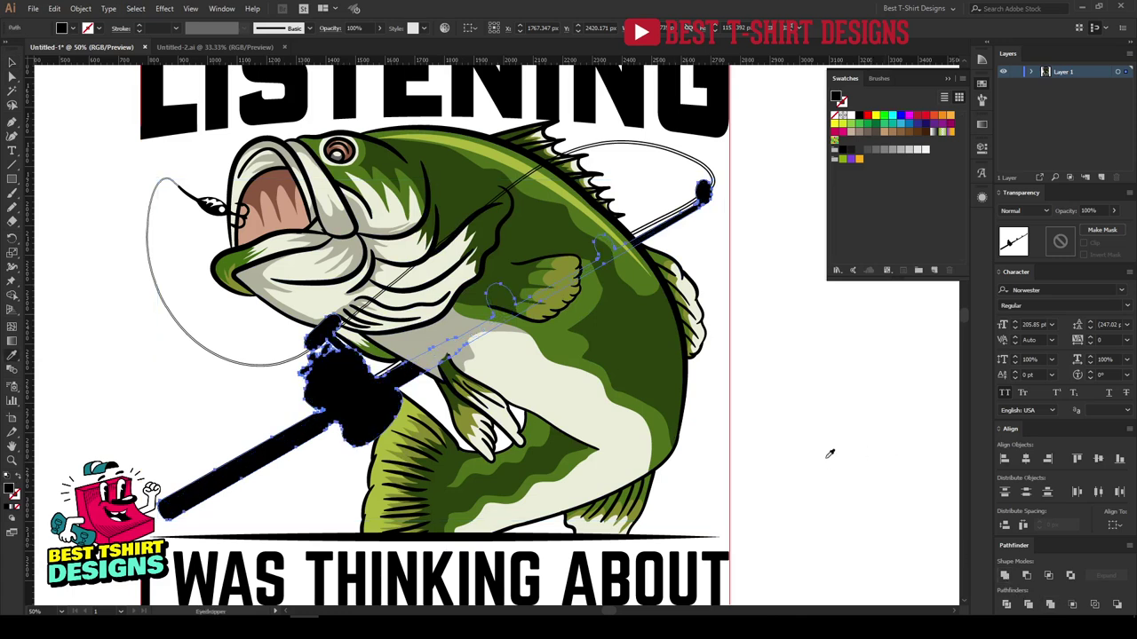
left_click(634, 433)
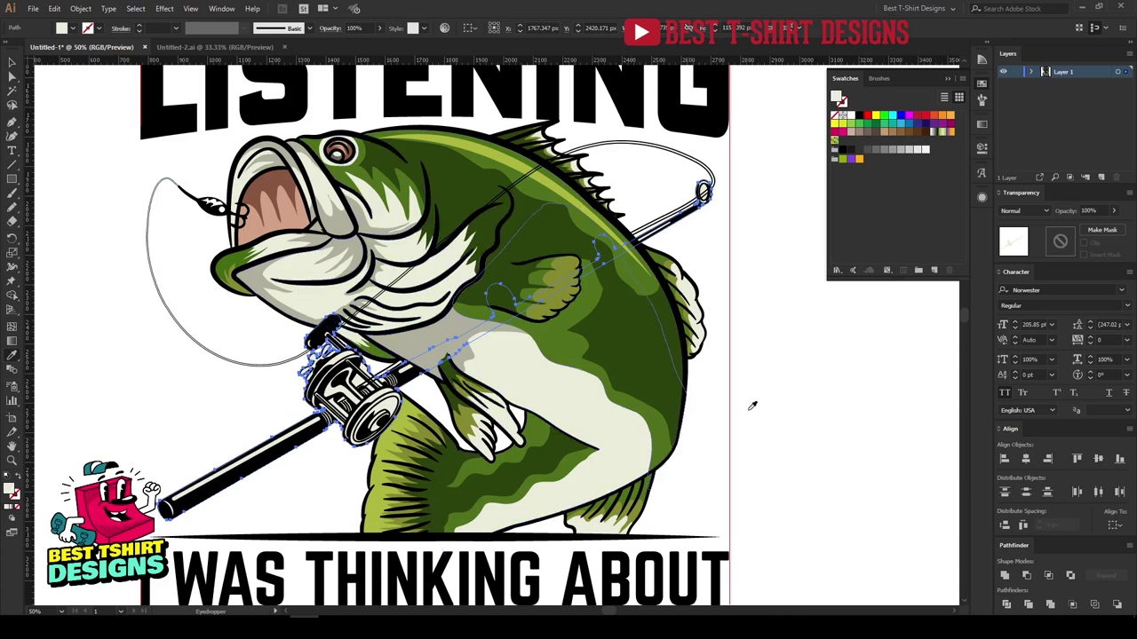
left_click(641, 277)
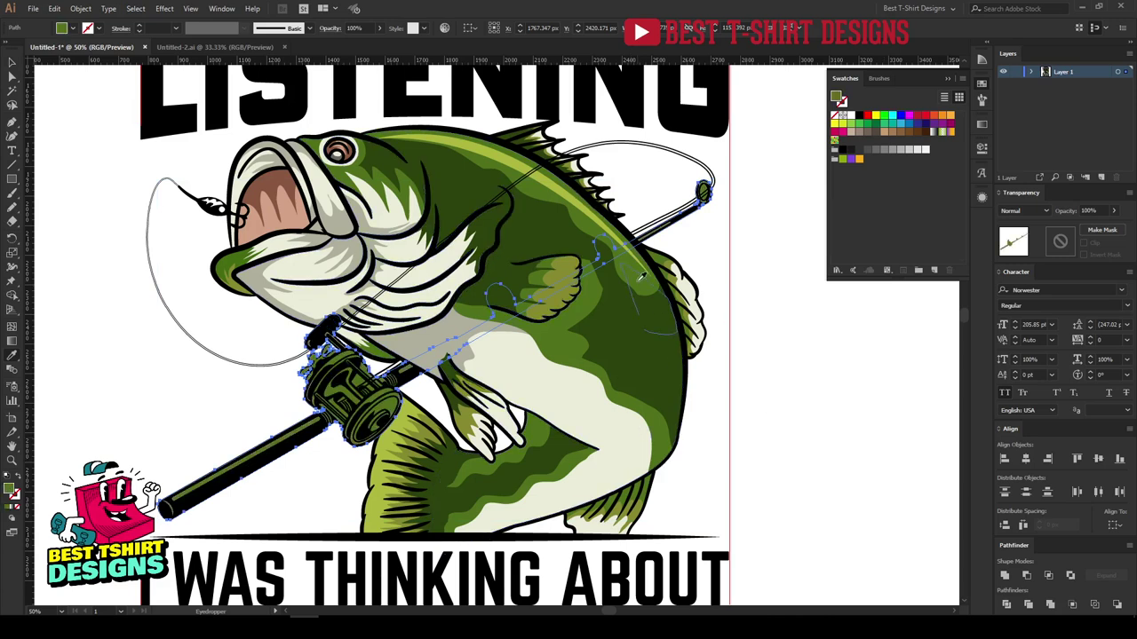
left_click(618, 418)
key("v")
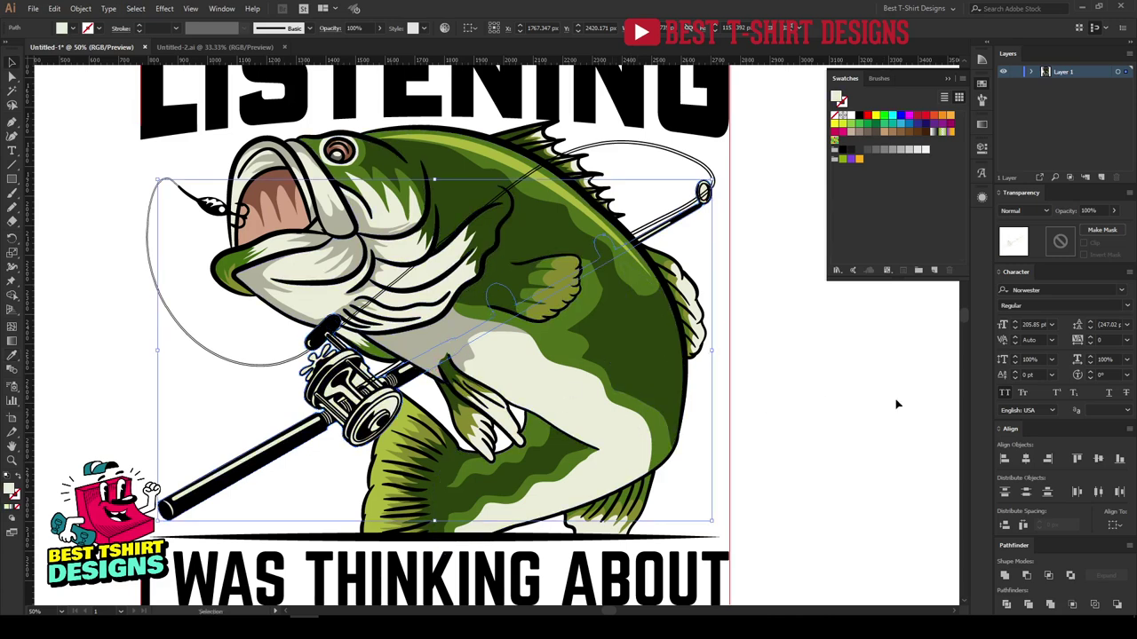
left_click(840, 379)
scroll(336, 451, "up", 3)
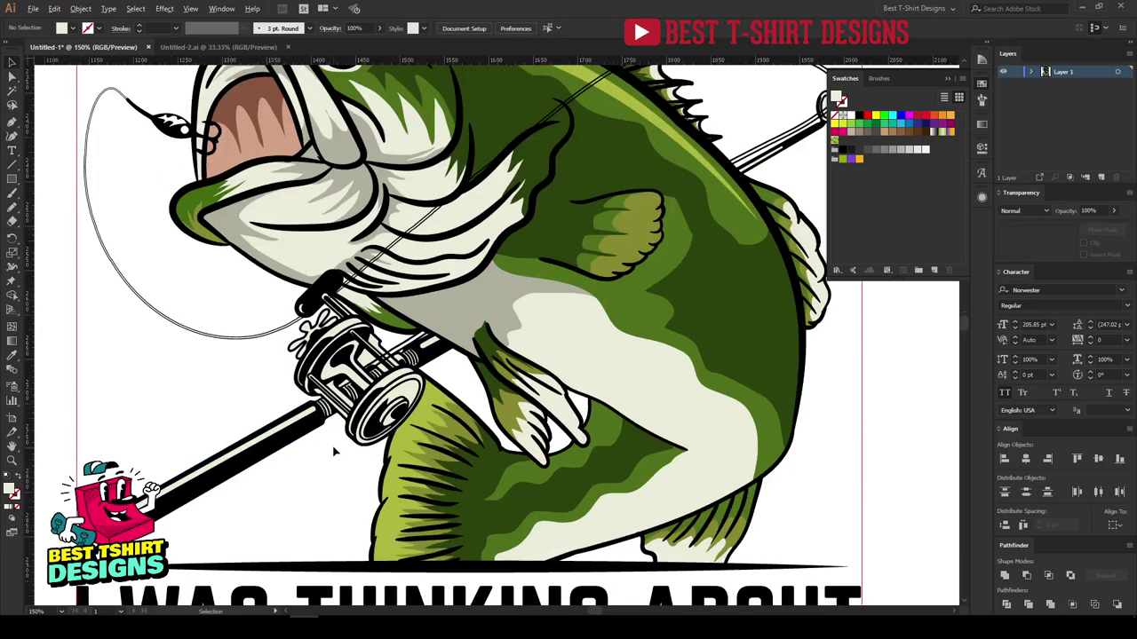
left_click_drag(185, 281, 315, 324)
key("shift+m")
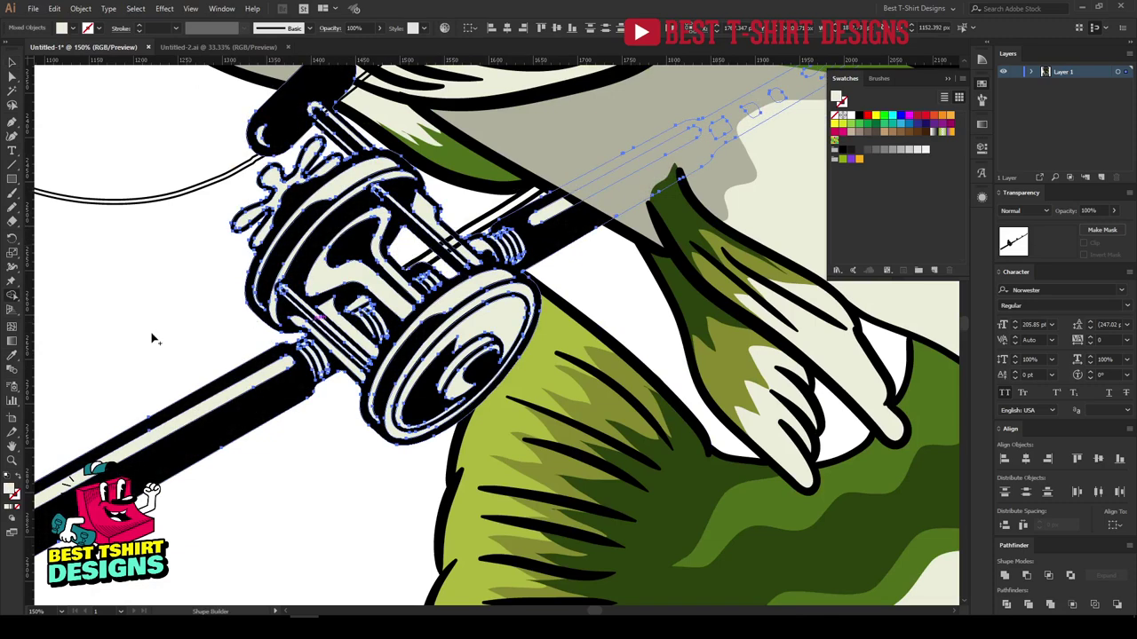
key("v")
key("ctrl+minus")
key("ctrl+minus")
key("ctrl+minus")
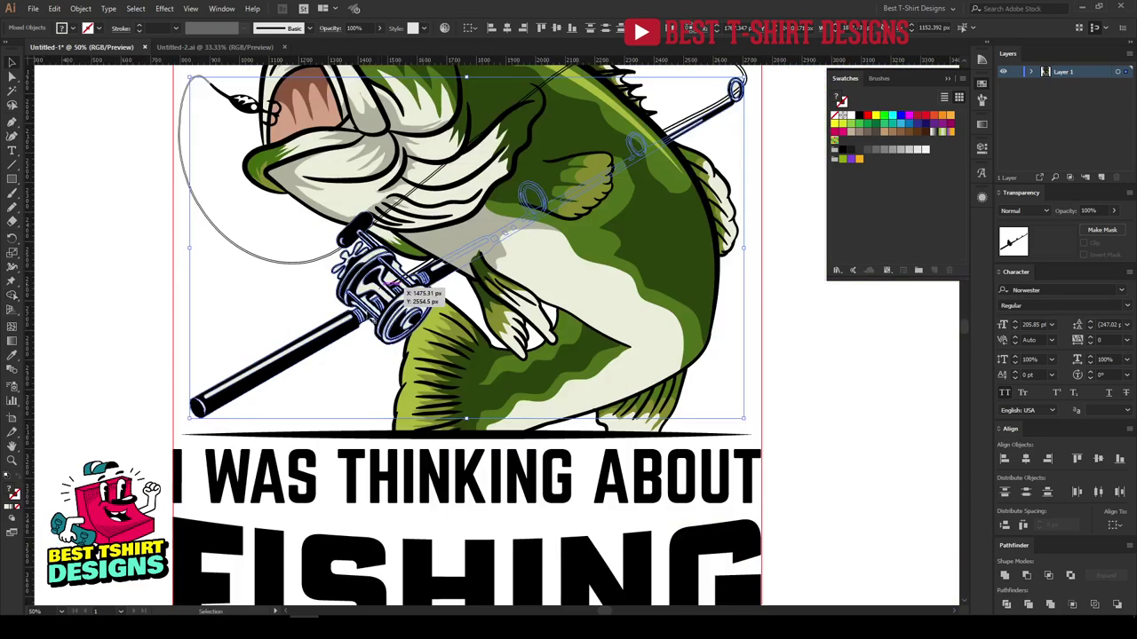
left_click(334, 383)
key("ctrl+minus")
scroll(338, 383, "up", 3)
scroll(435, 376, "down", 3)
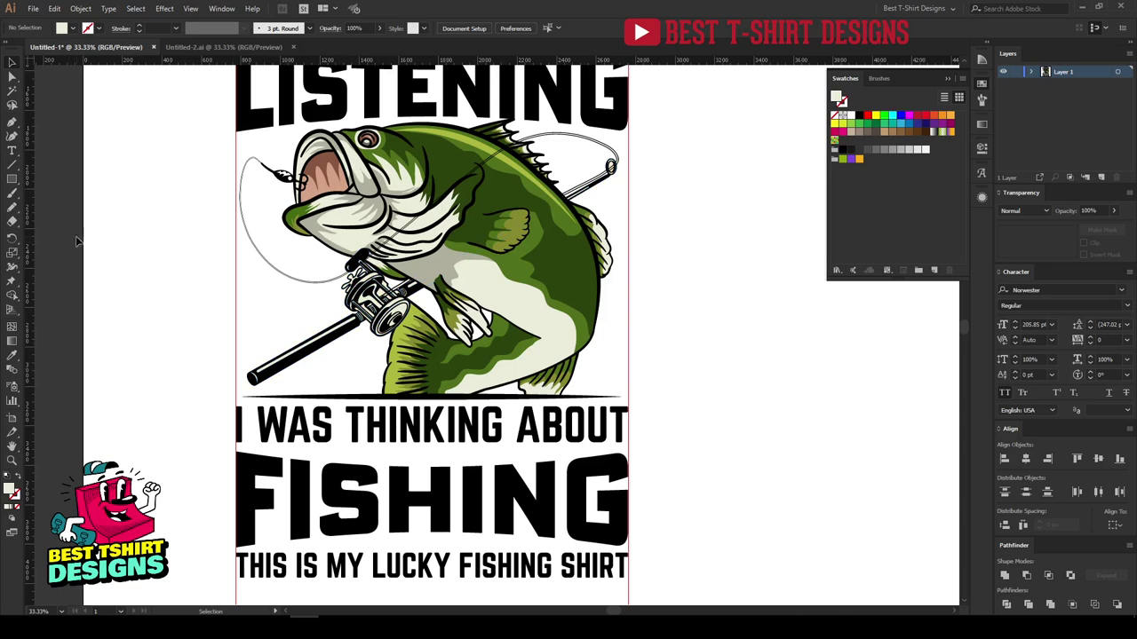
- Draw a large black rectangle over the fish and send it to the back
left_click(13, 181)
left_click_drag(171, 108, 740, 466)
left_click(859, 115)
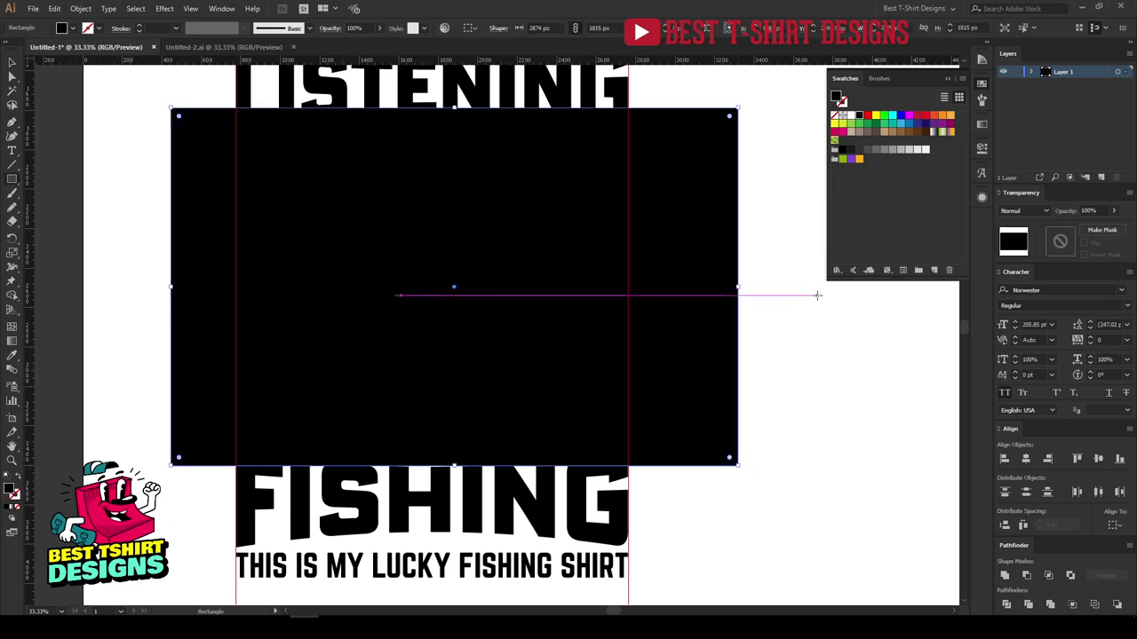
key("ctrl+shift+bracketleft")
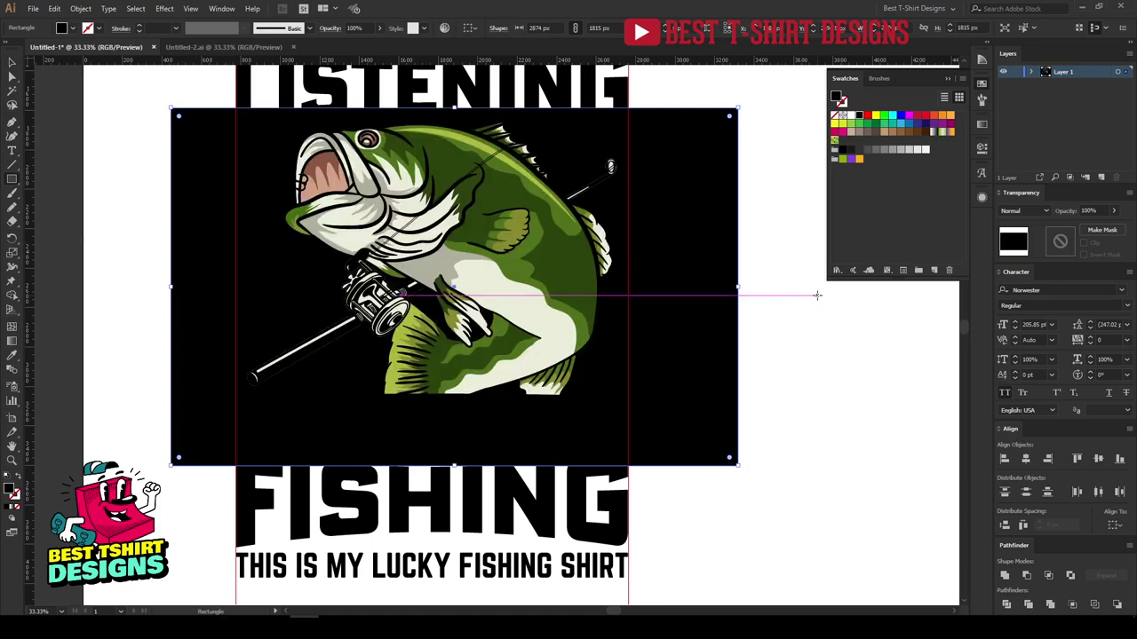
key("v")
left_click(780, 353)
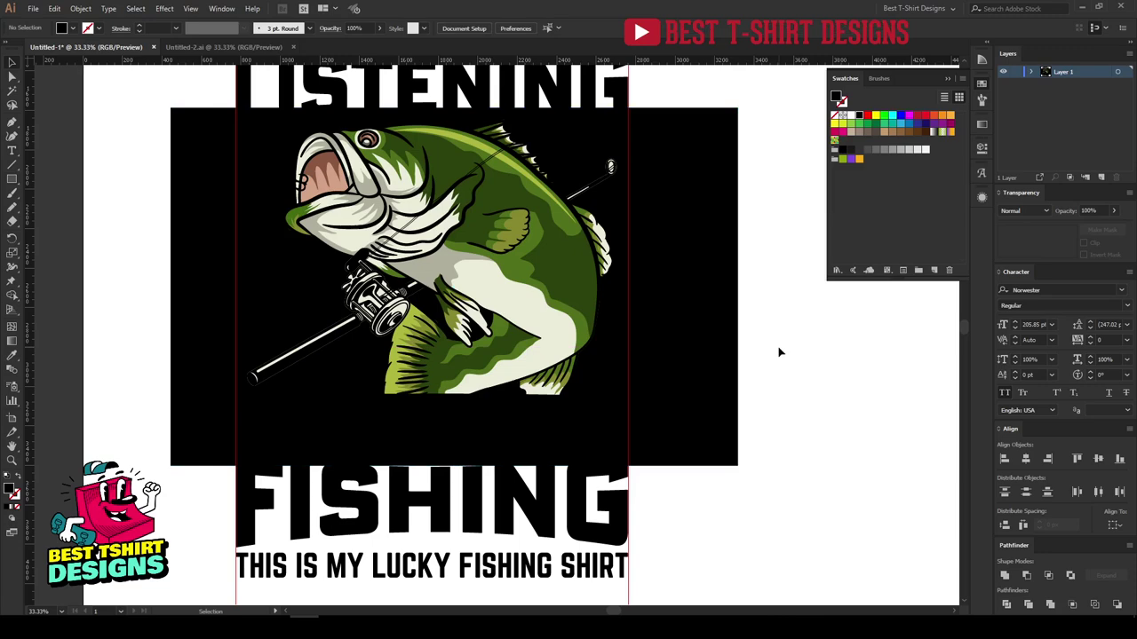
- Delete the earlier cream outline shape behind the rod
scroll(246, 384, "up", 1)
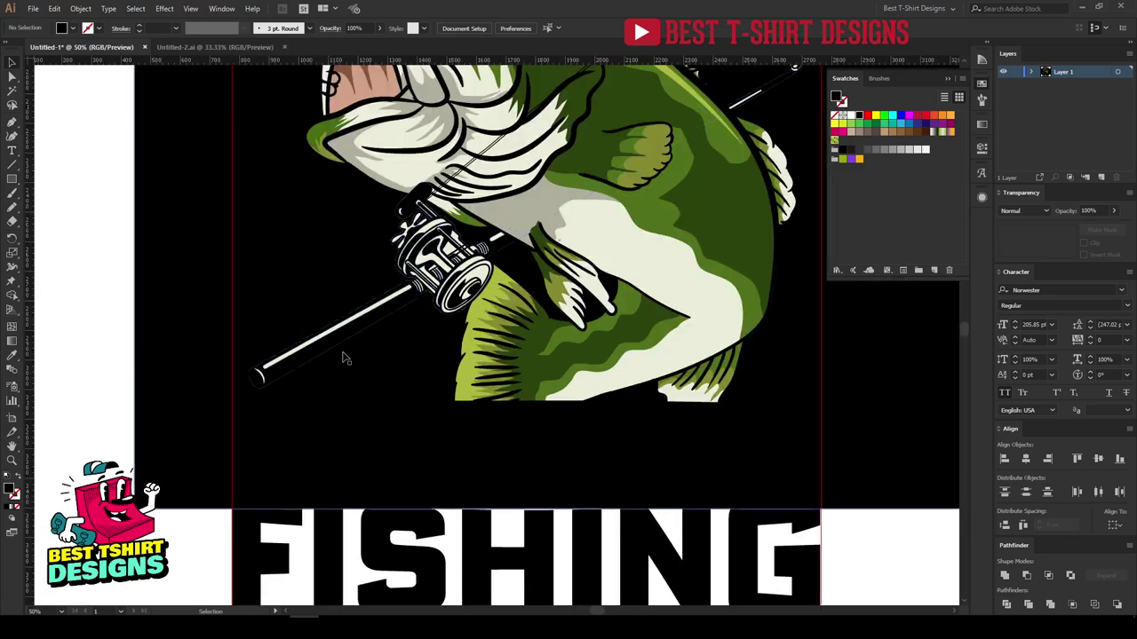
left_click(324, 354)
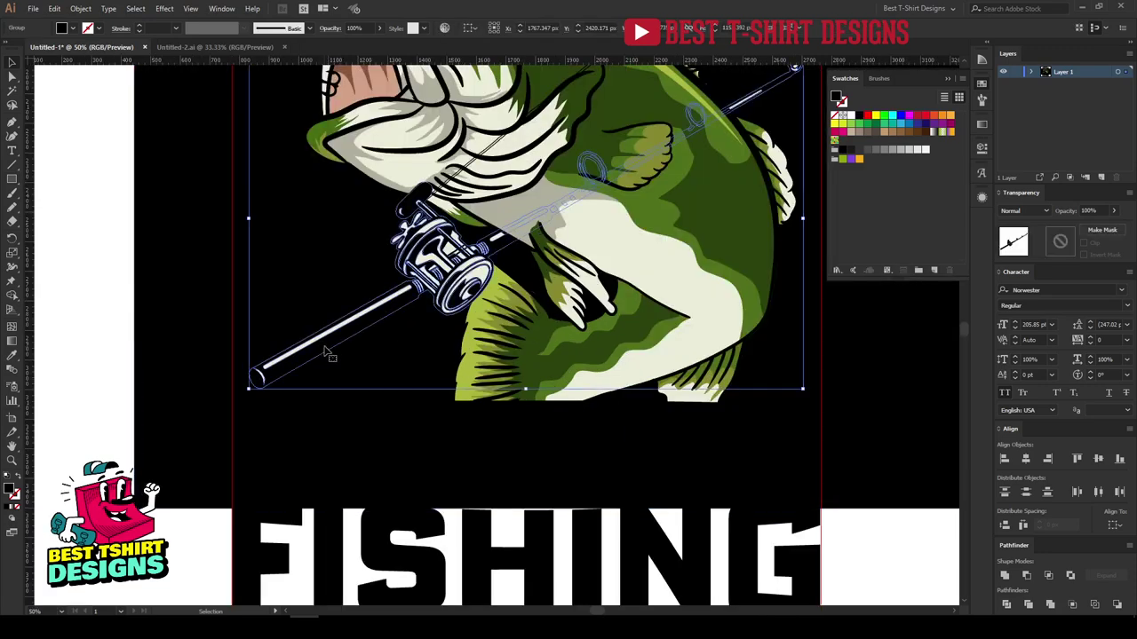
scroll(324, 354, "down", 2)
scroll(369, 321, "up", 3)
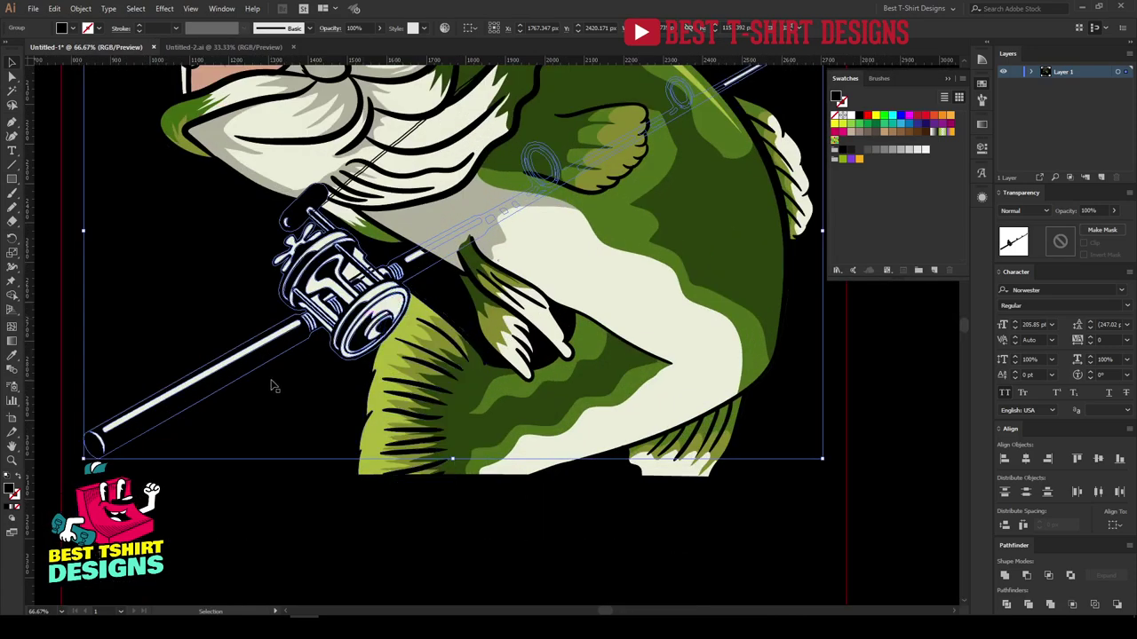
left_click(325, 297)
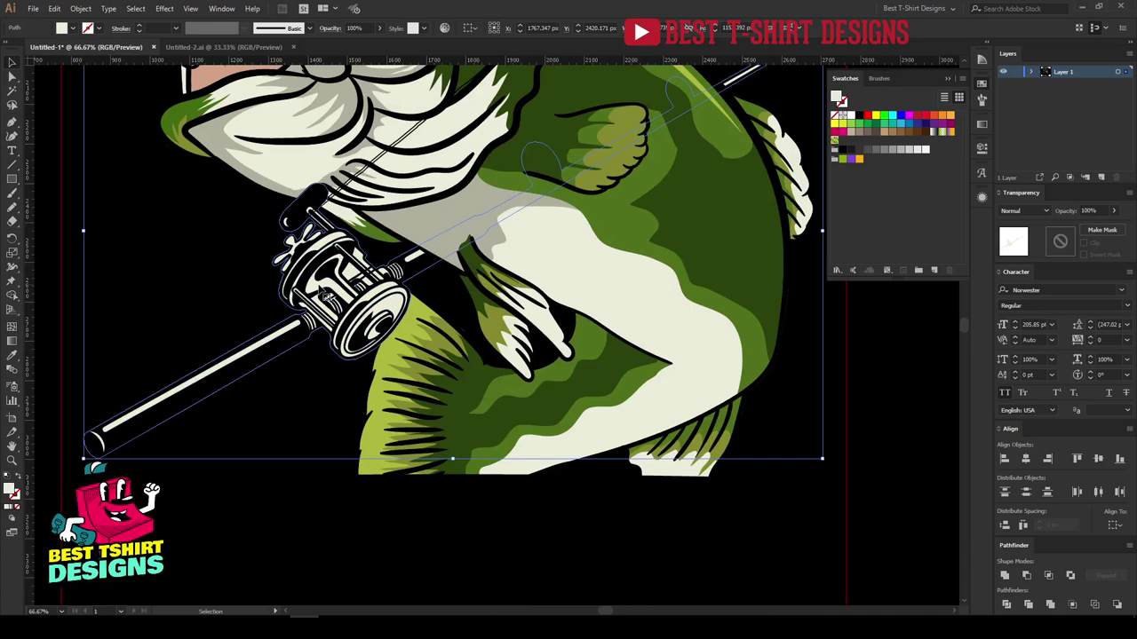
key("Delete")
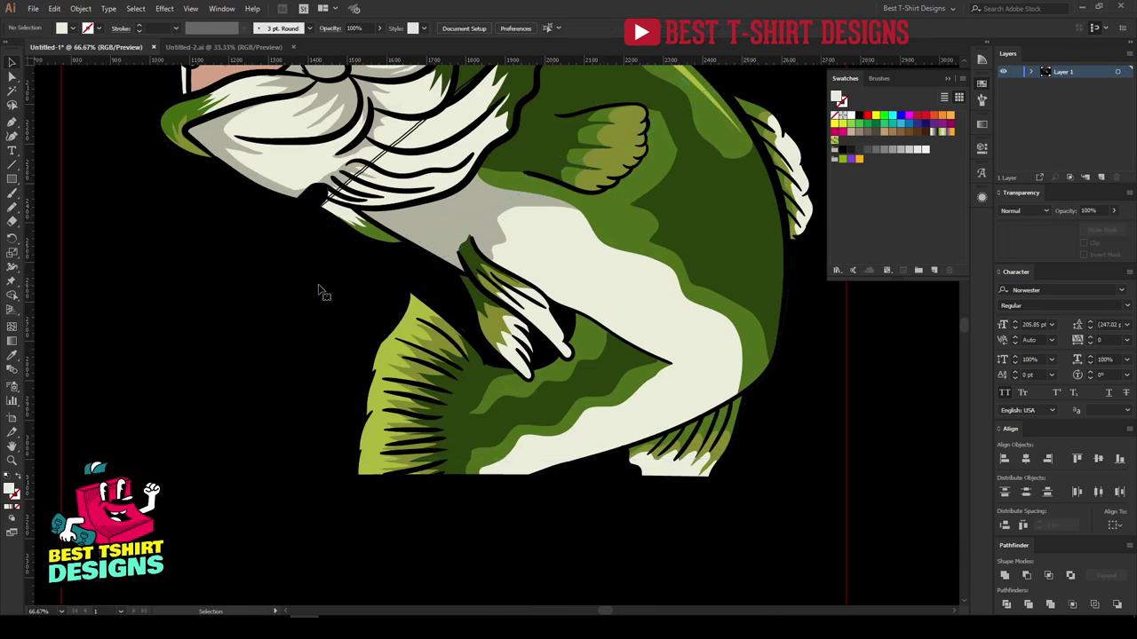
- Select all the rod and reel paths with the Direct Selection tool
left_click(315, 329)
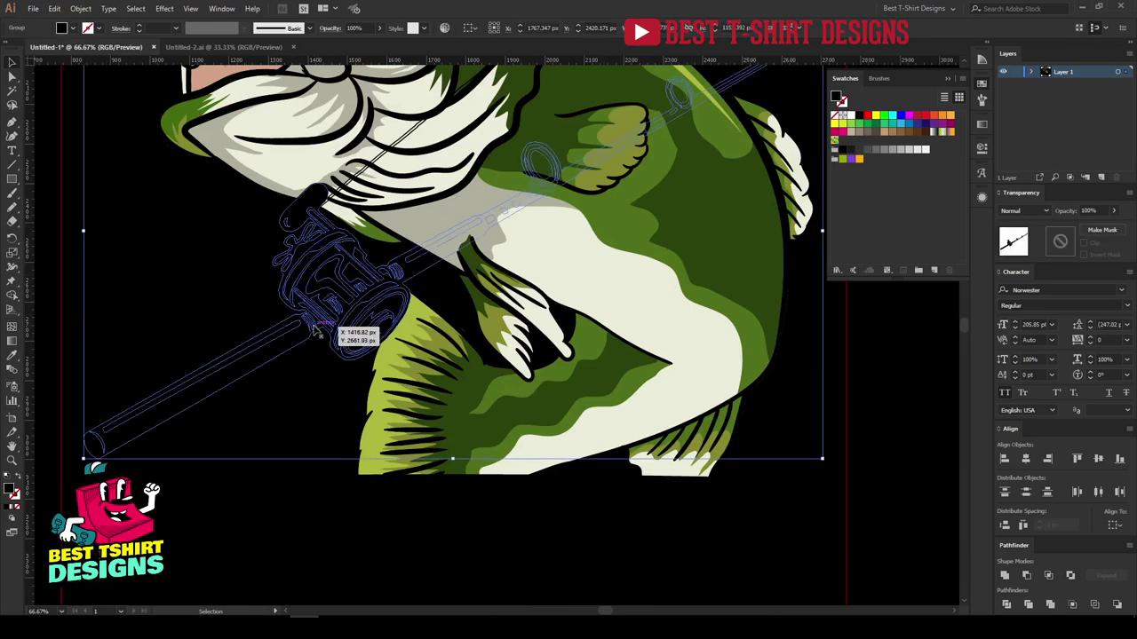
key("a")
left_click(315, 329, "alt")
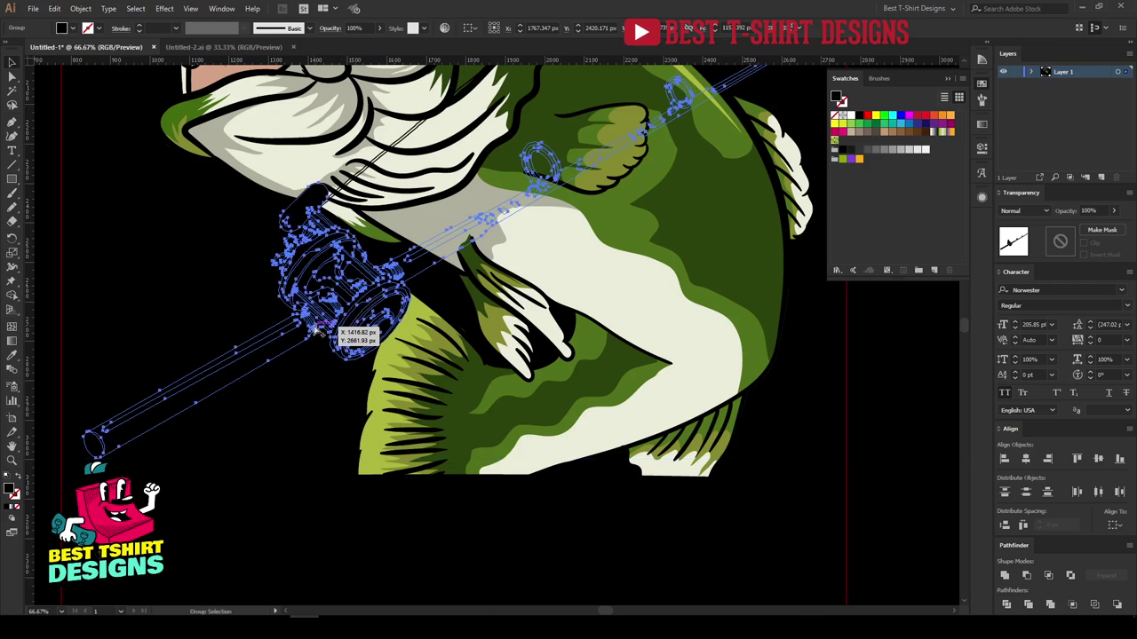
- Create a 10 px offset path around the rod and reel
key("ctrl+alt+o")
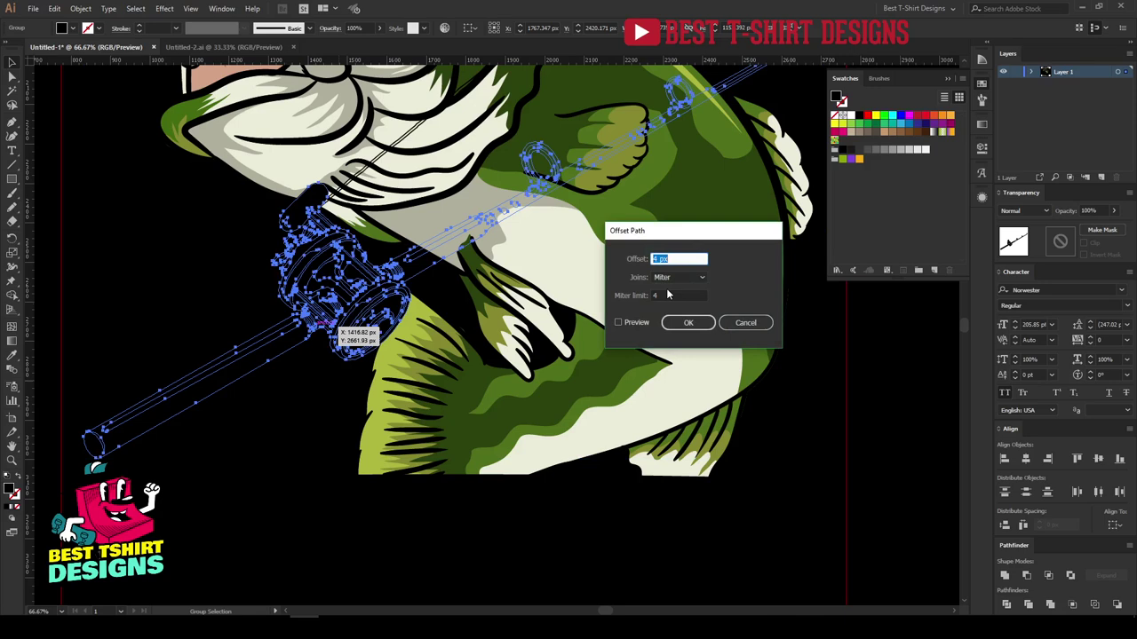
left_click(624, 323)
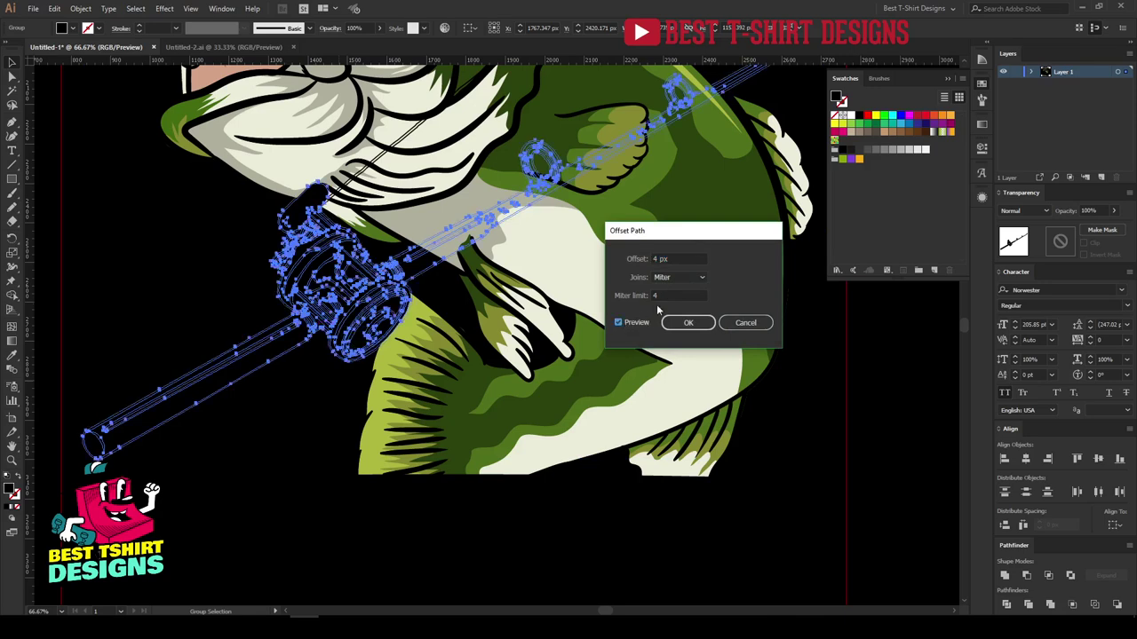
triple_click(674, 259)
type("10")
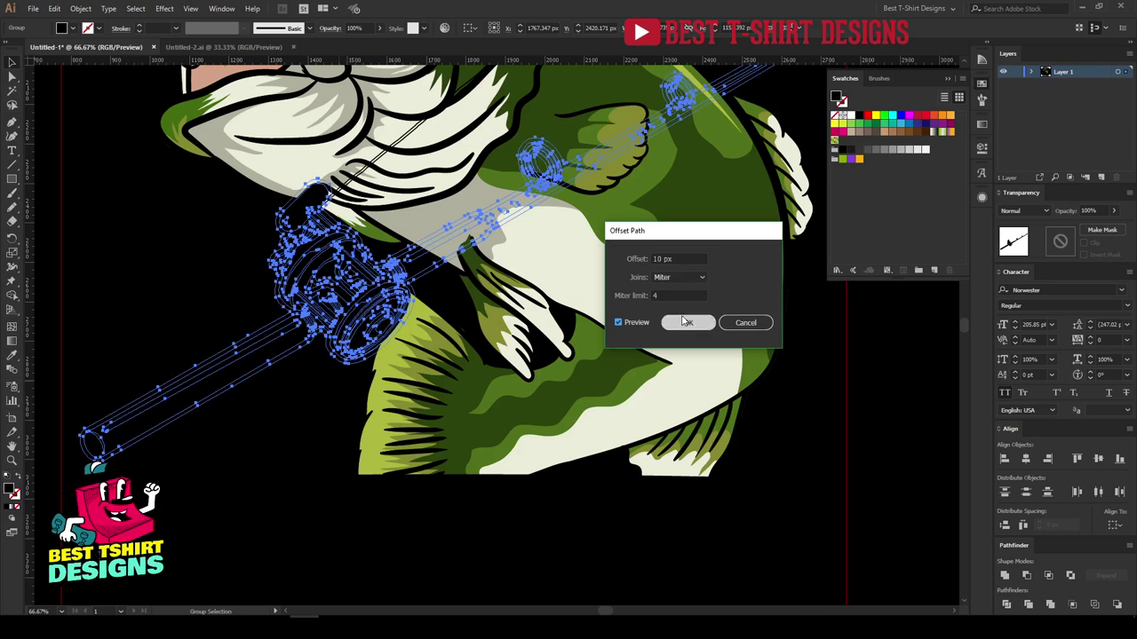
left_click(685, 322)
- Merge the offset shapes, colour them the fish's cream, and place the outline behind the rod
left_click(1048, 605)
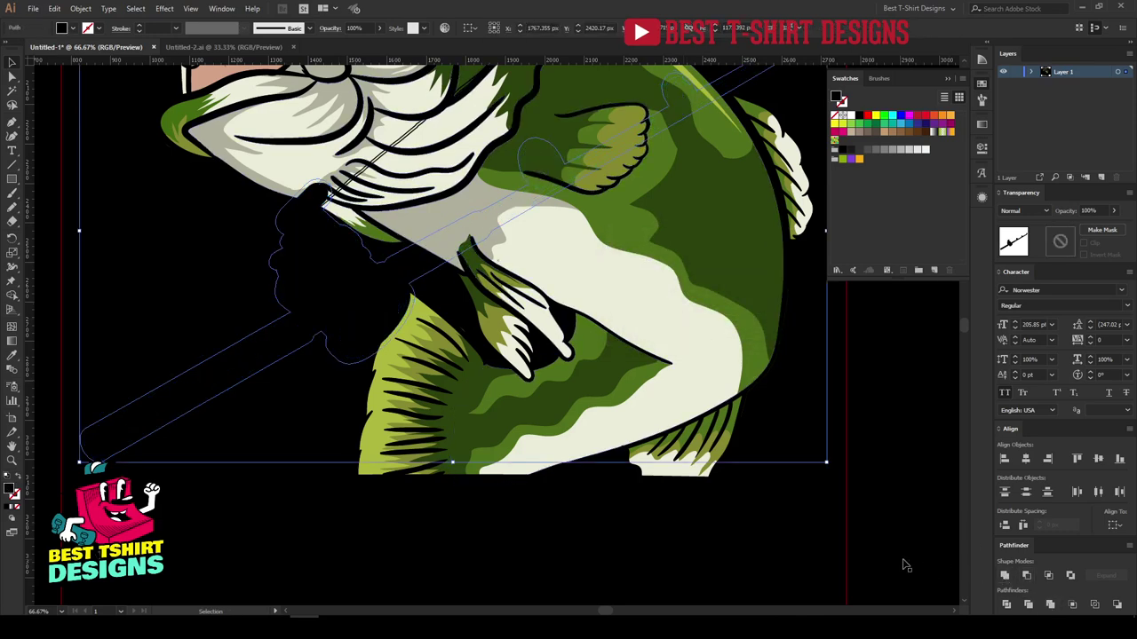
key("i")
left_click(551, 439)
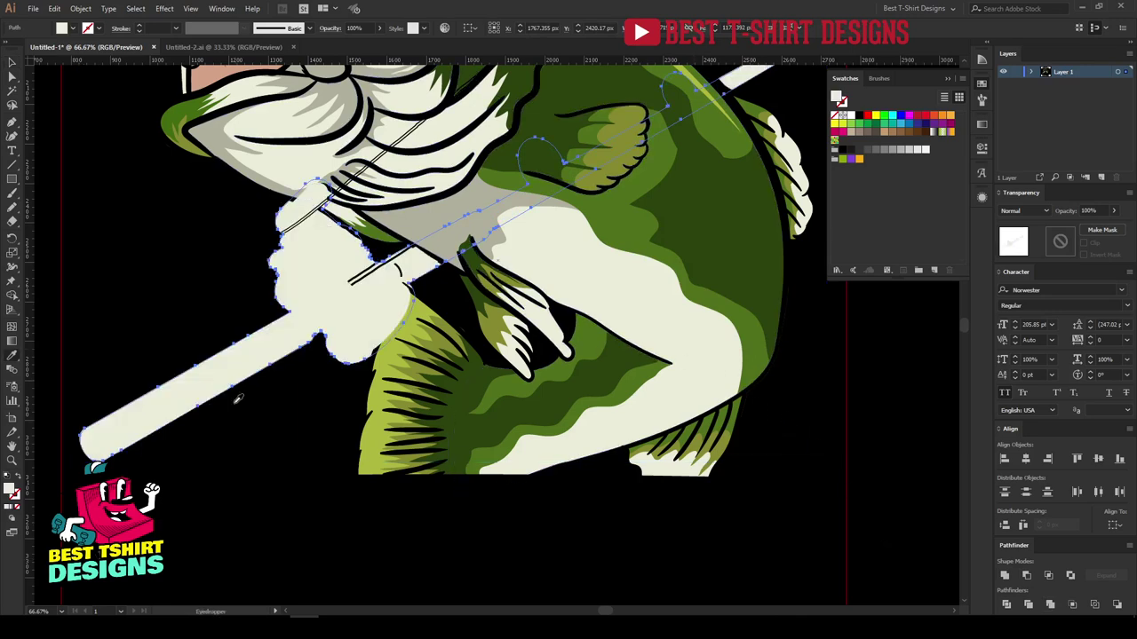
key("Delete")
key("v")
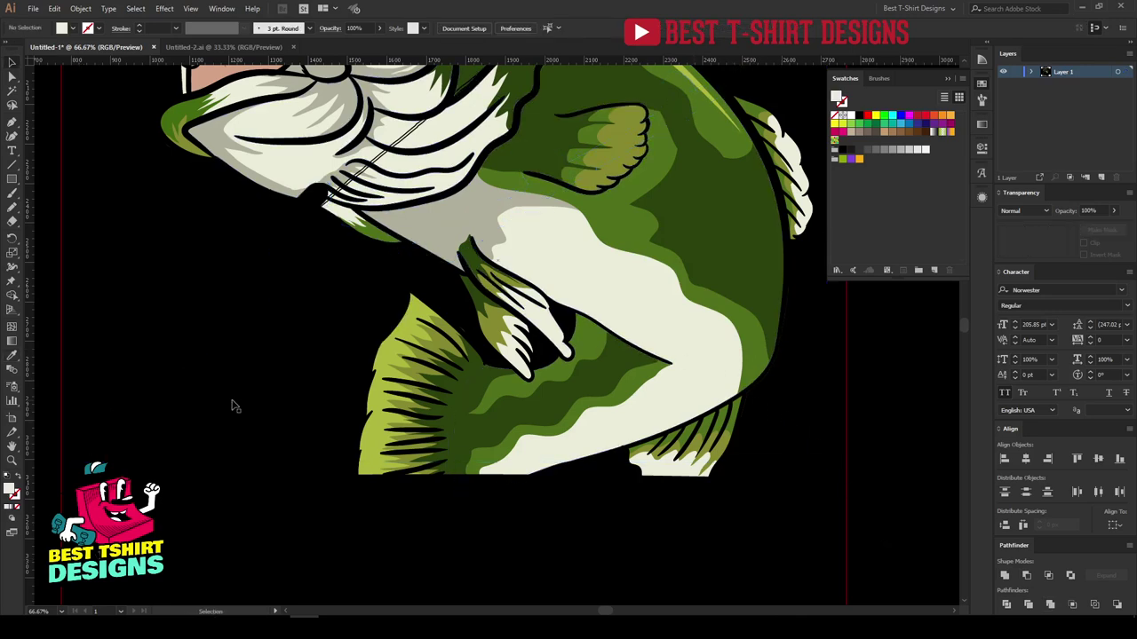
left_click(229, 378)
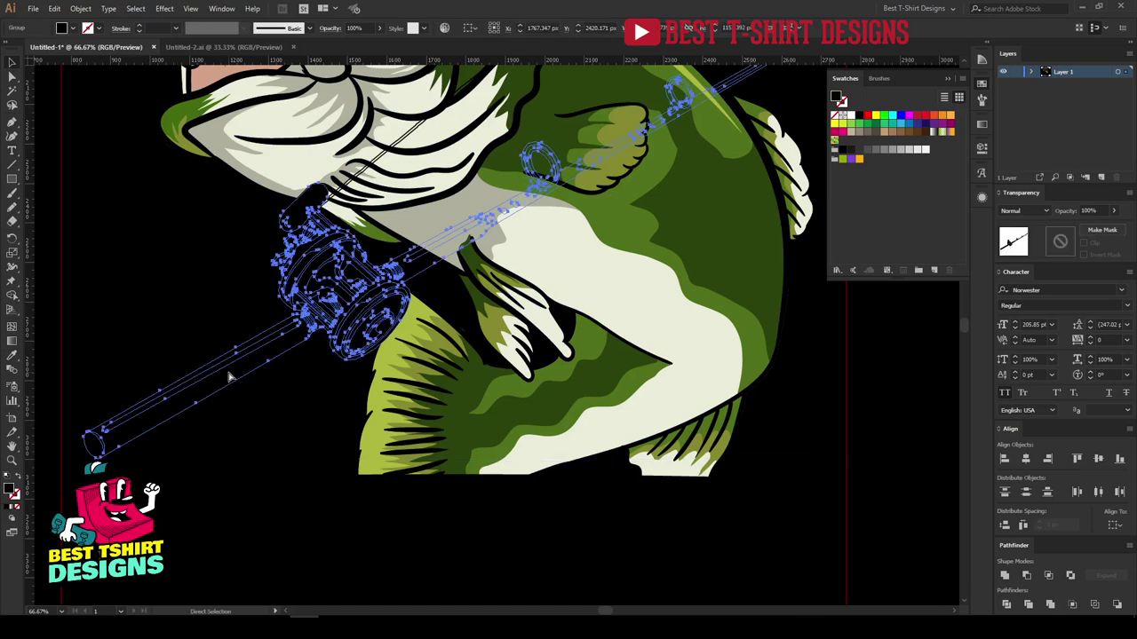
scroll(229, 378, "down", 2)
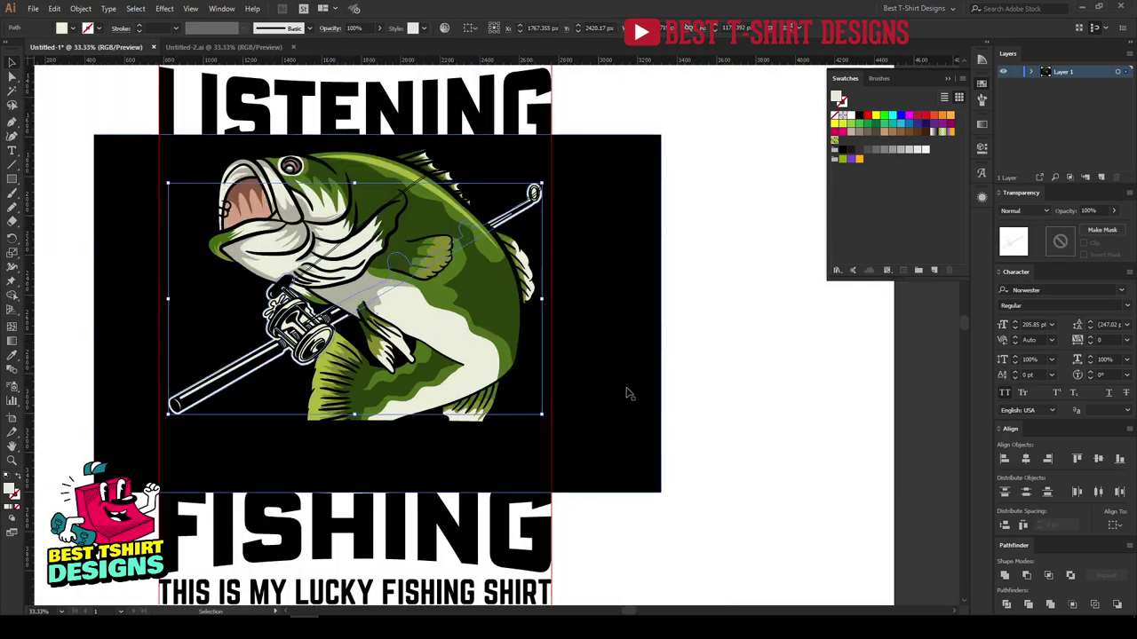
left_click(718, 373)
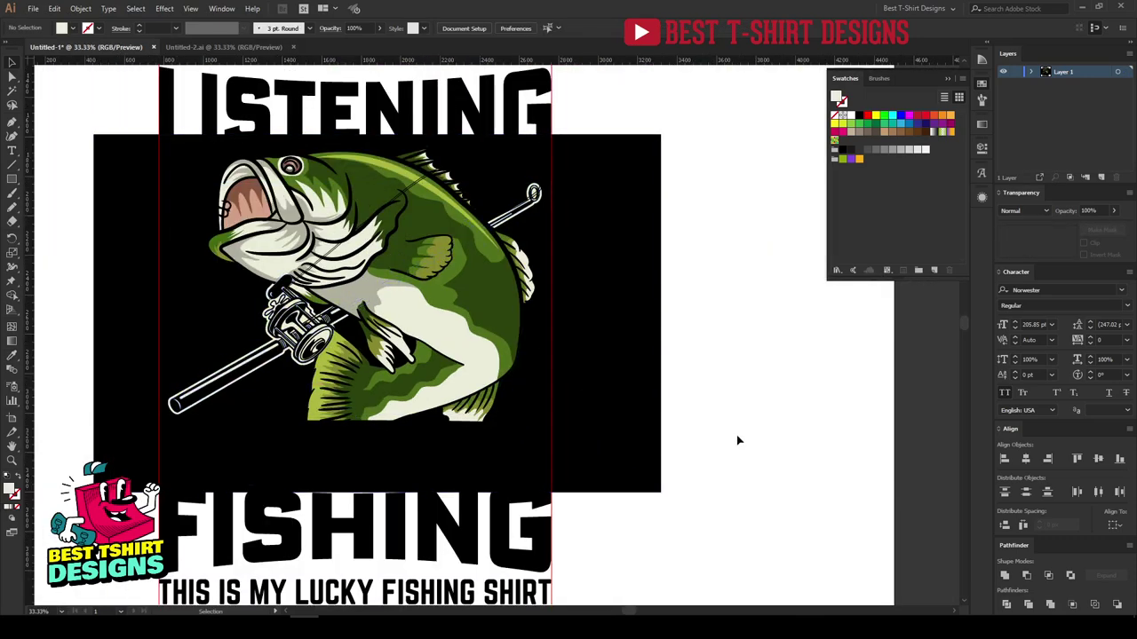
scroll(316, 351, "up", 2)
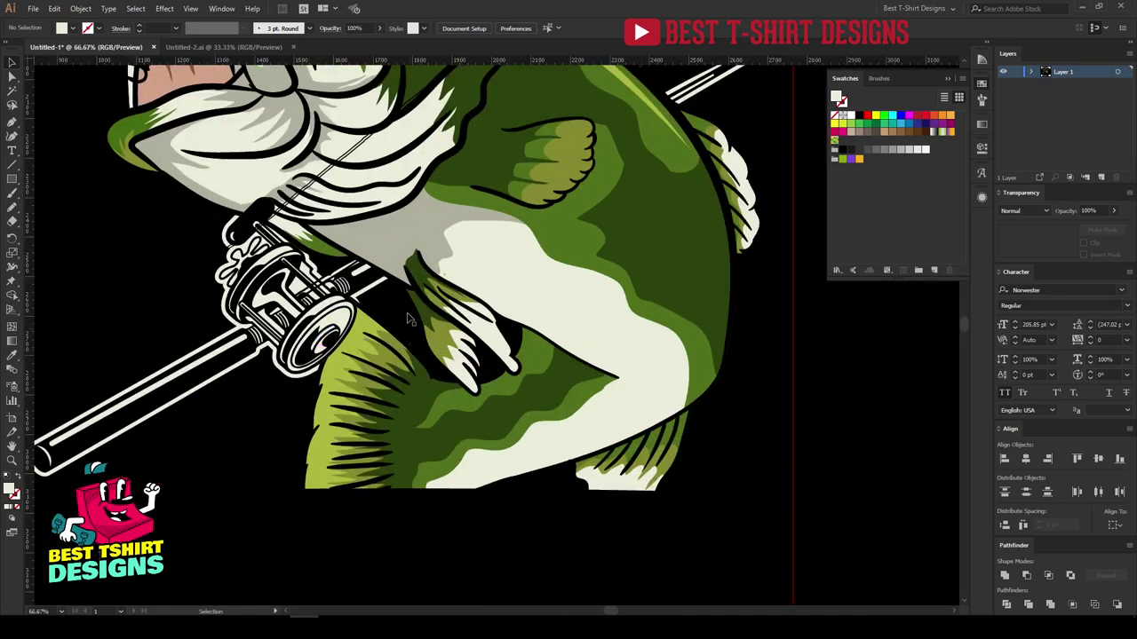
scroll(498, 303, "down", 1)
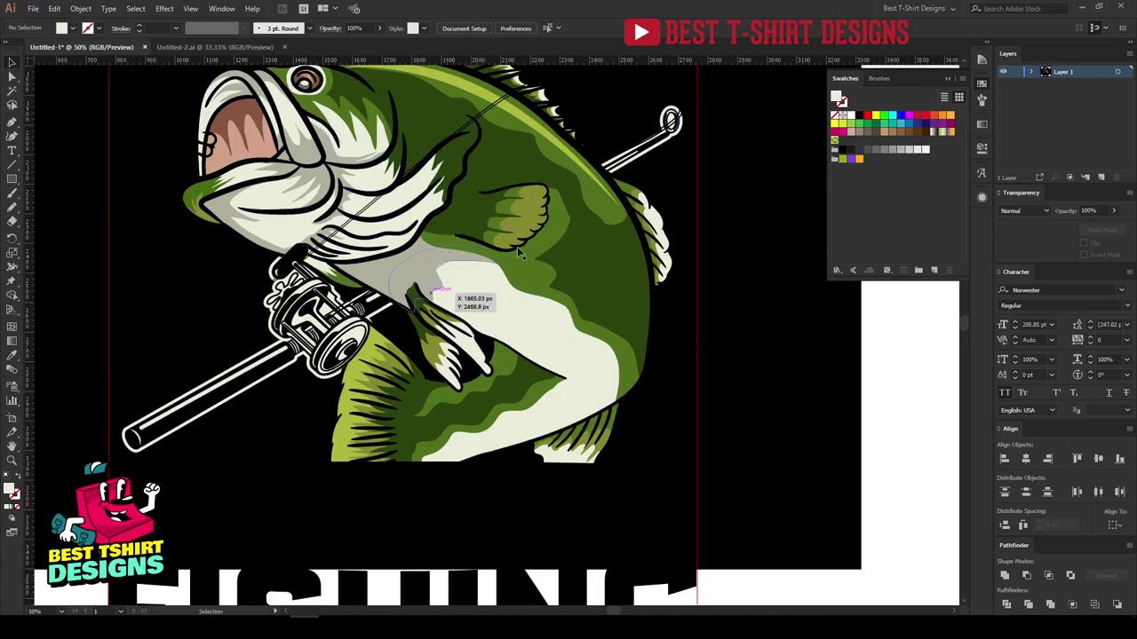
scroll(773, 305, "up", 2)
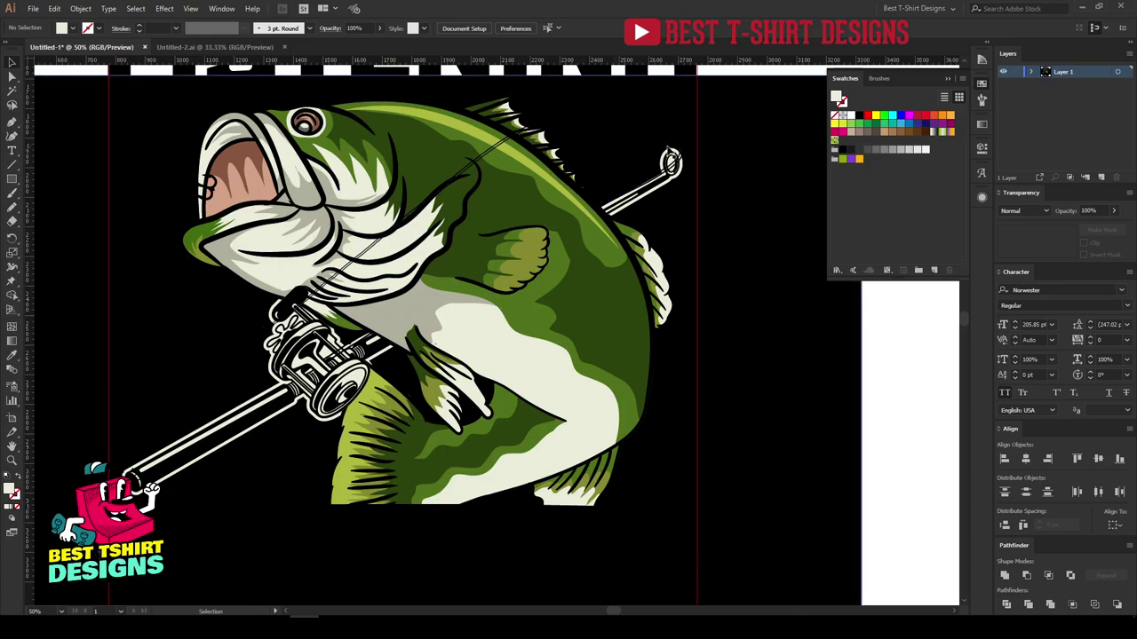
- Expand the fishing line's appearance and give it the cream outline colour
left_click(668, 134)
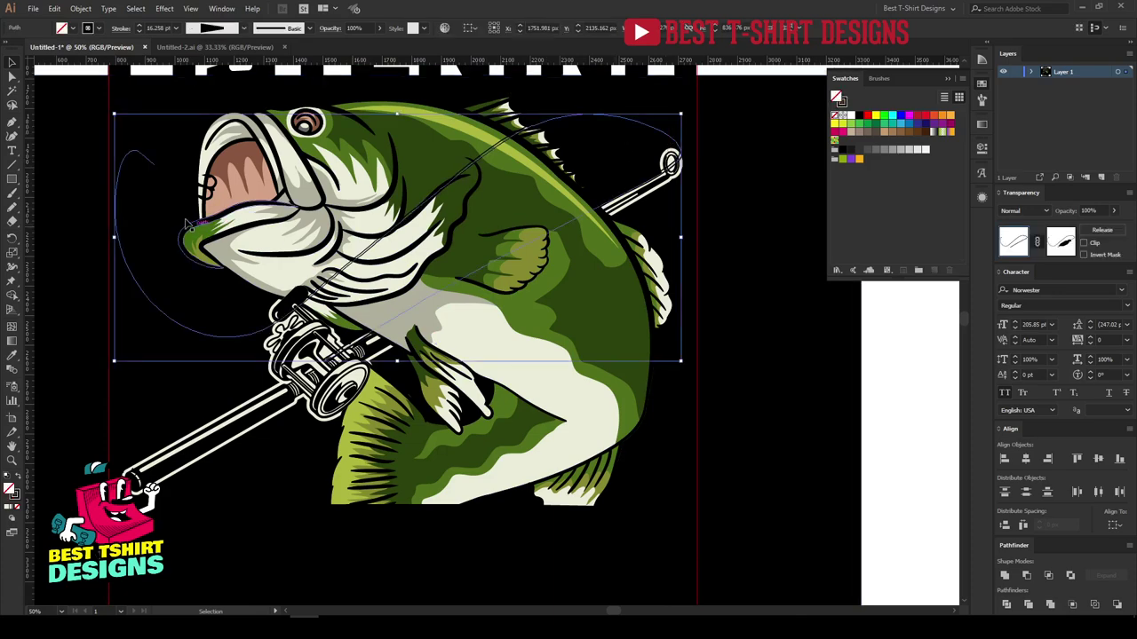
left_click(80, 8)
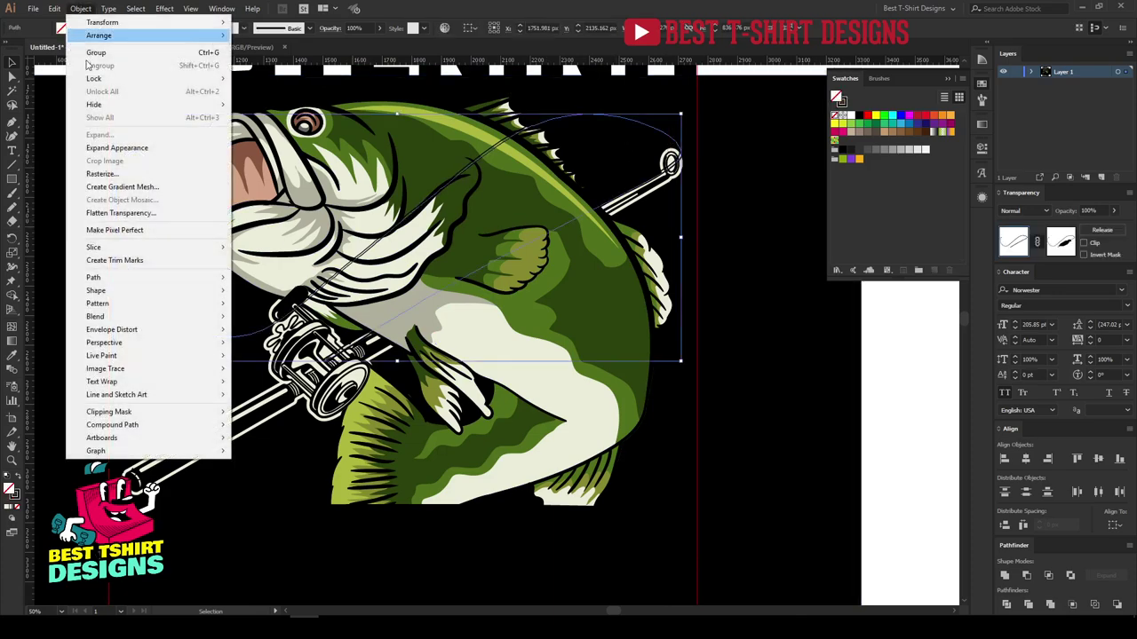
left_click(116, 148)
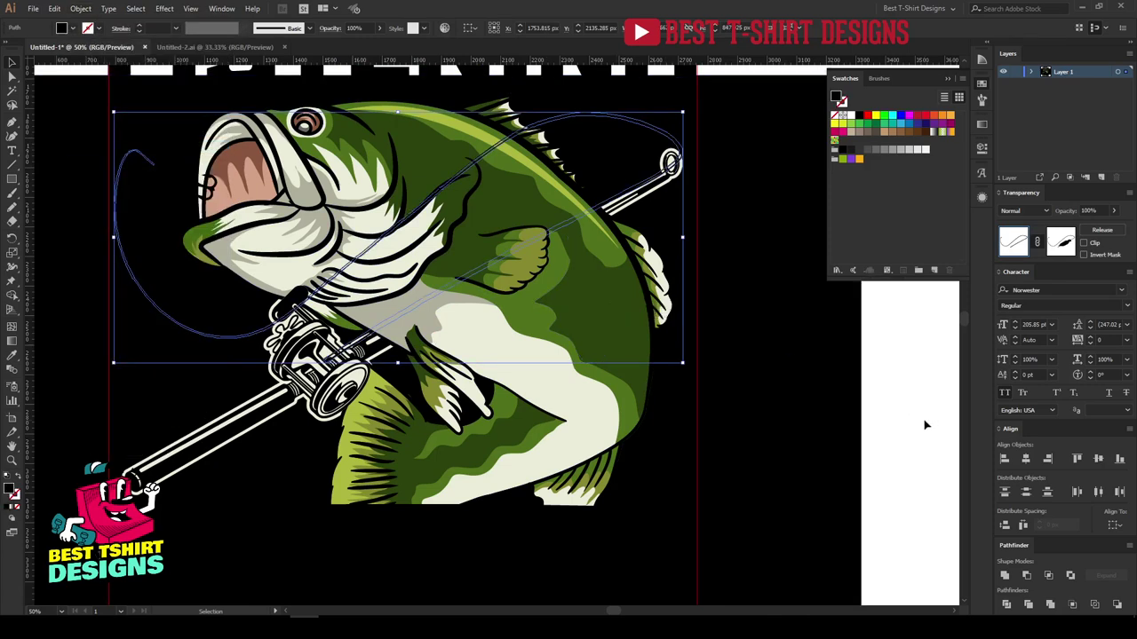
key("i")
left_click(893, 380)
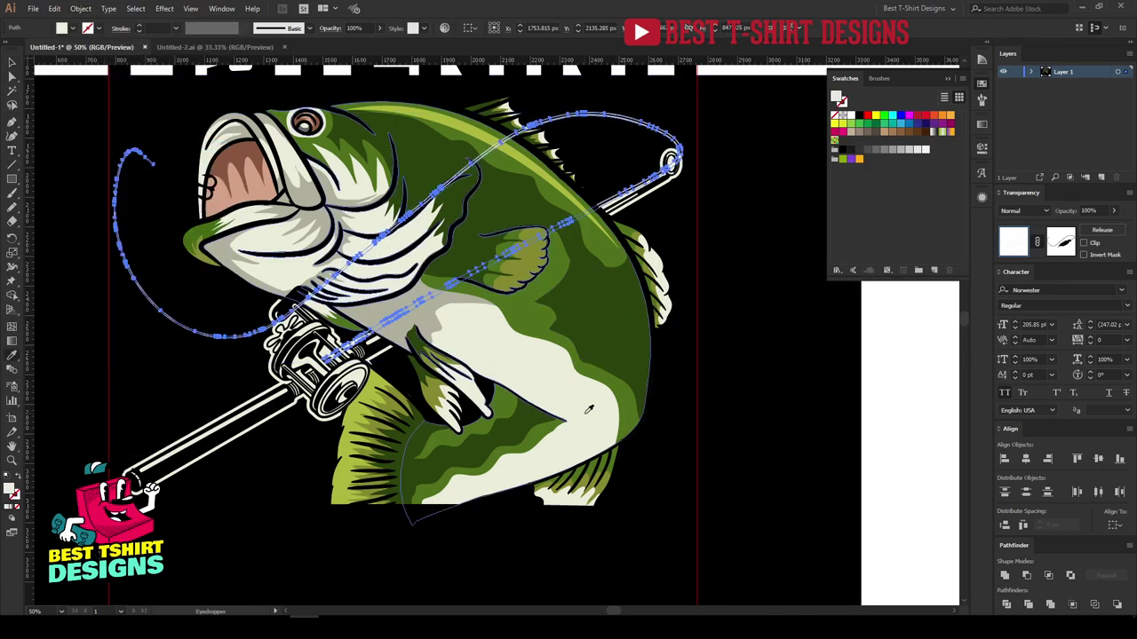
key("v")
left_click(895, 388)
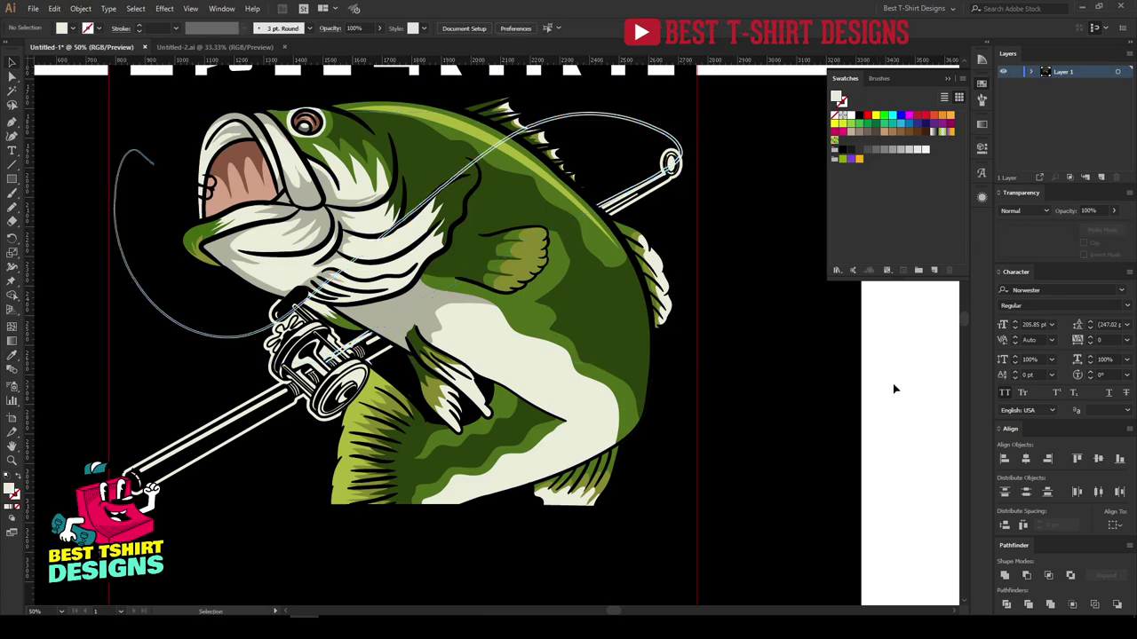
- Inspect the fishing line's opacity mask, then return to the line artwork
scroll(893, 388, "up", 1)
scroll(620, 130, "up", 2)
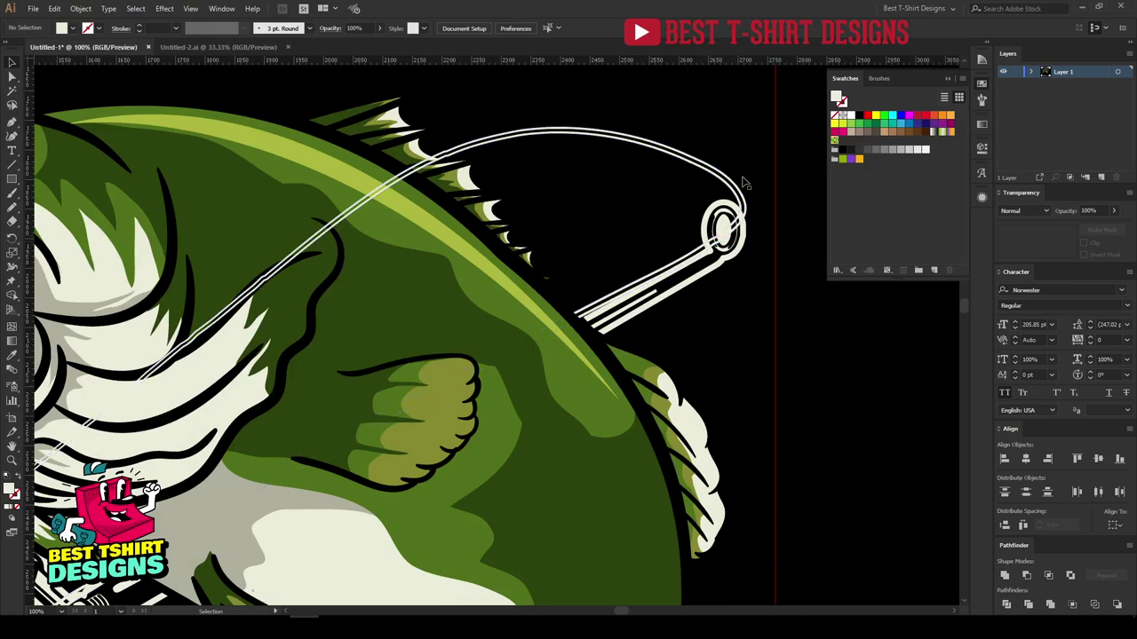
scroll(705, 182, "down", 2)
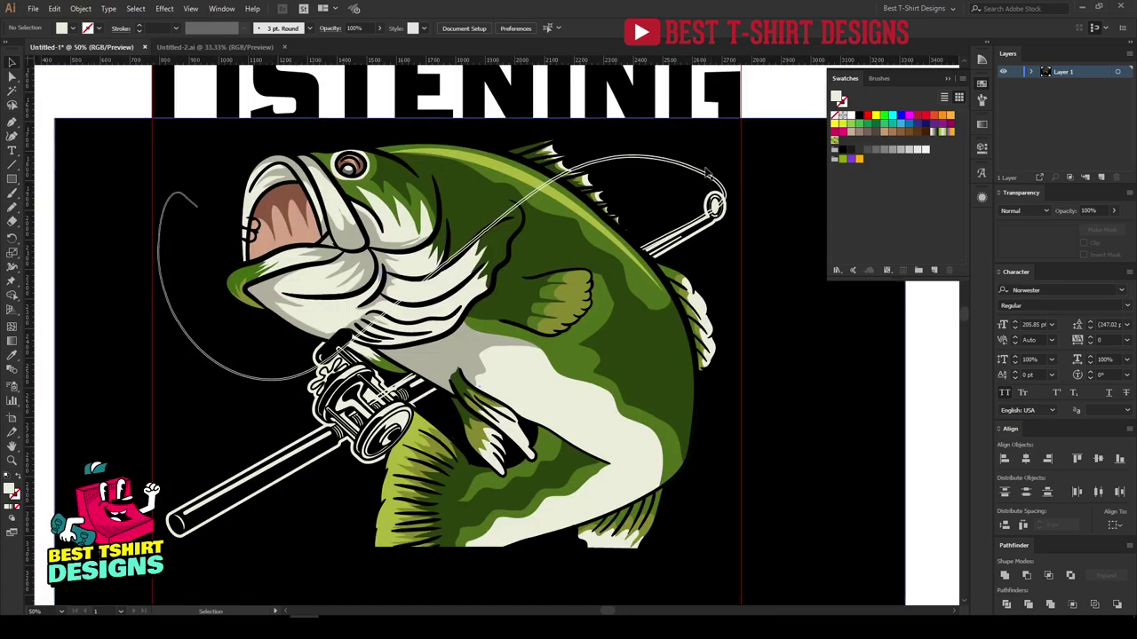
left_click(713, 175)
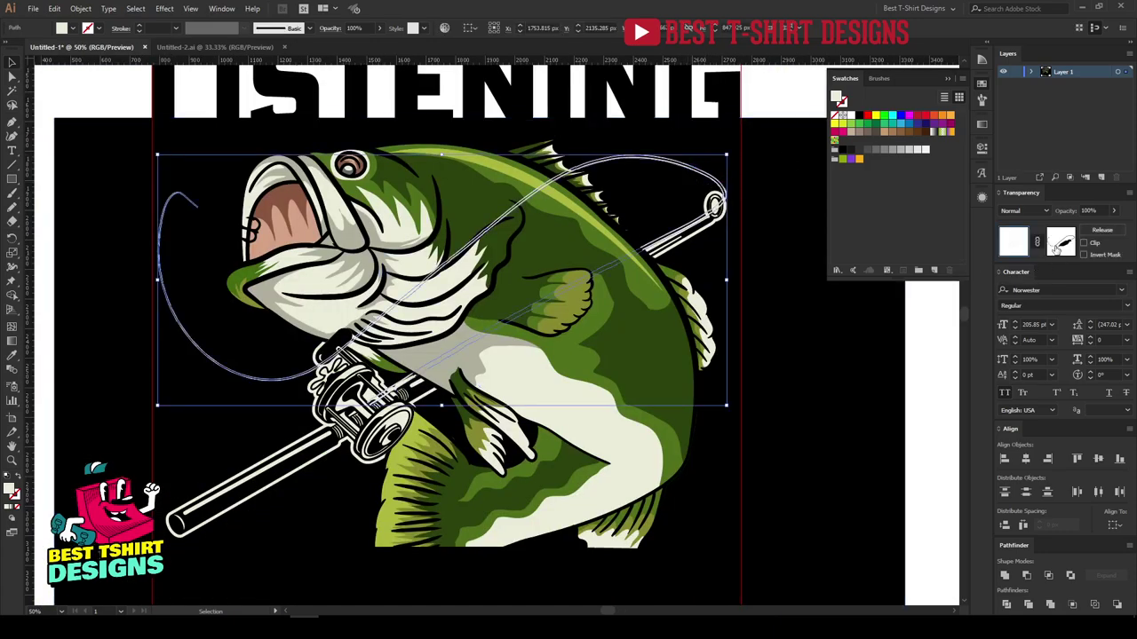
left_click(1059, 243)
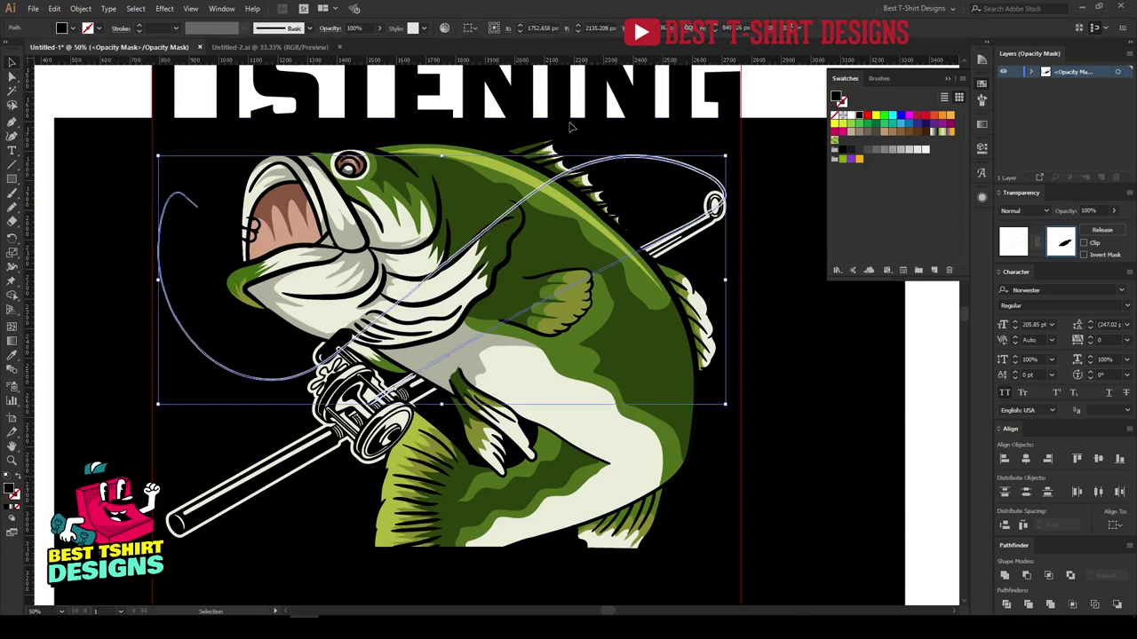
left_click(571, 127)
left_click(1012, 241)
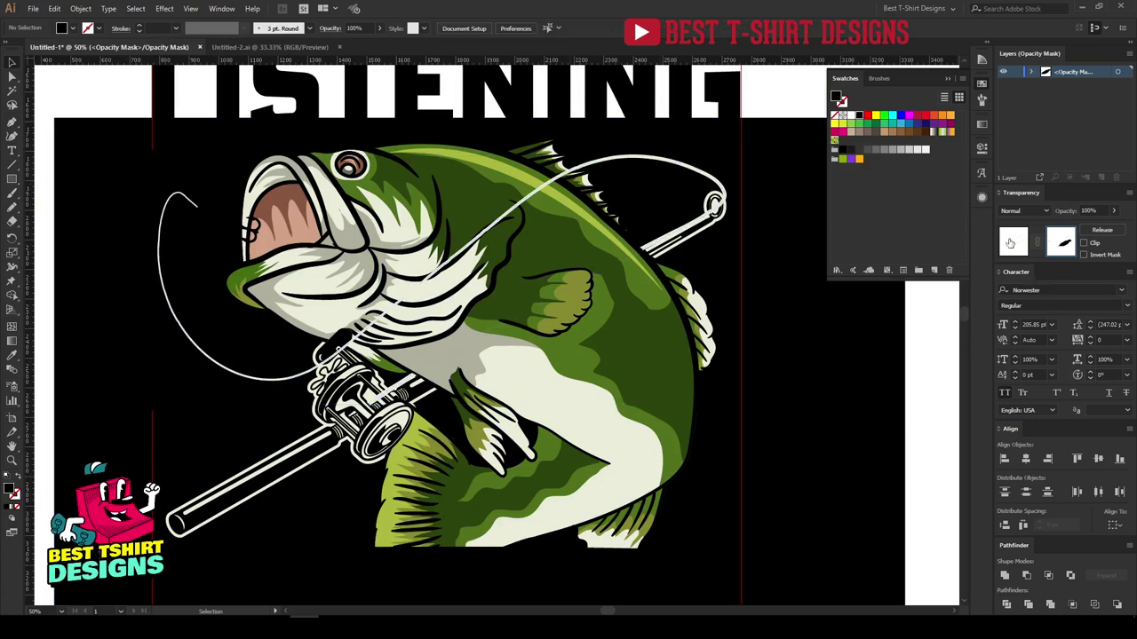
left_click(912, 375)
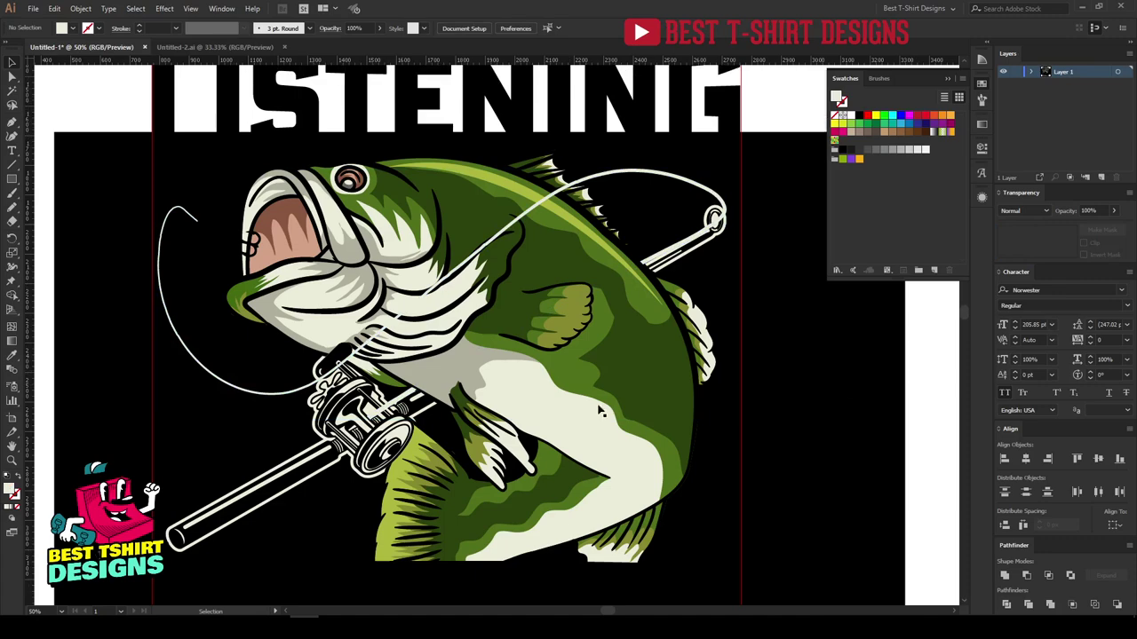
- Erase the section of path crossing the reel with the Eraser (Shift+E)
scroll(388, 424, "up", 3)
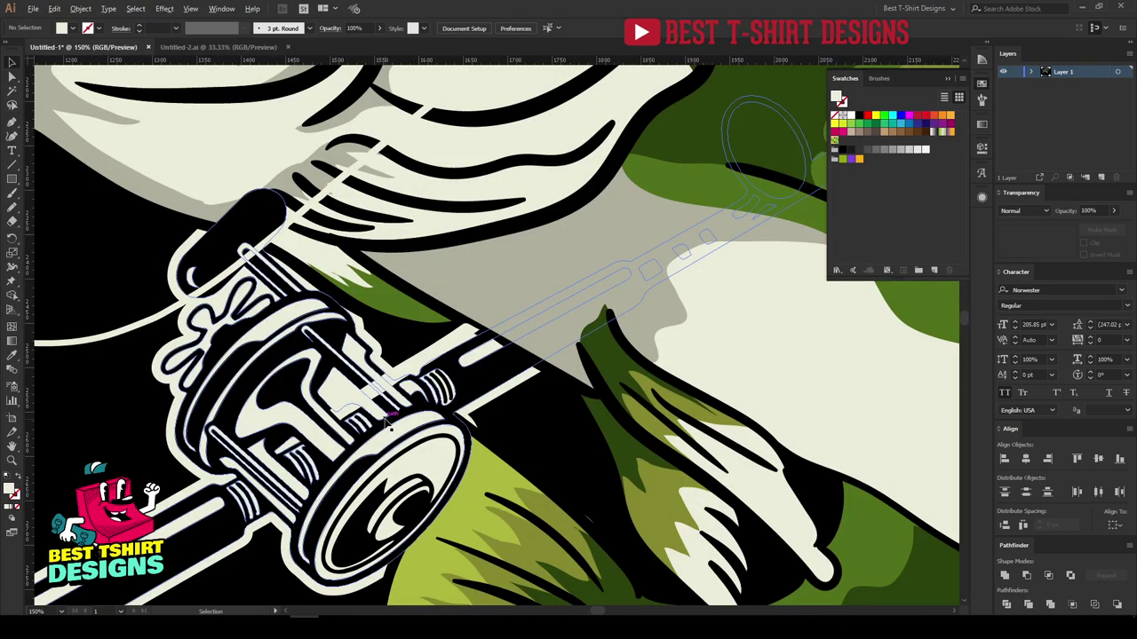
left_click(463, 335)
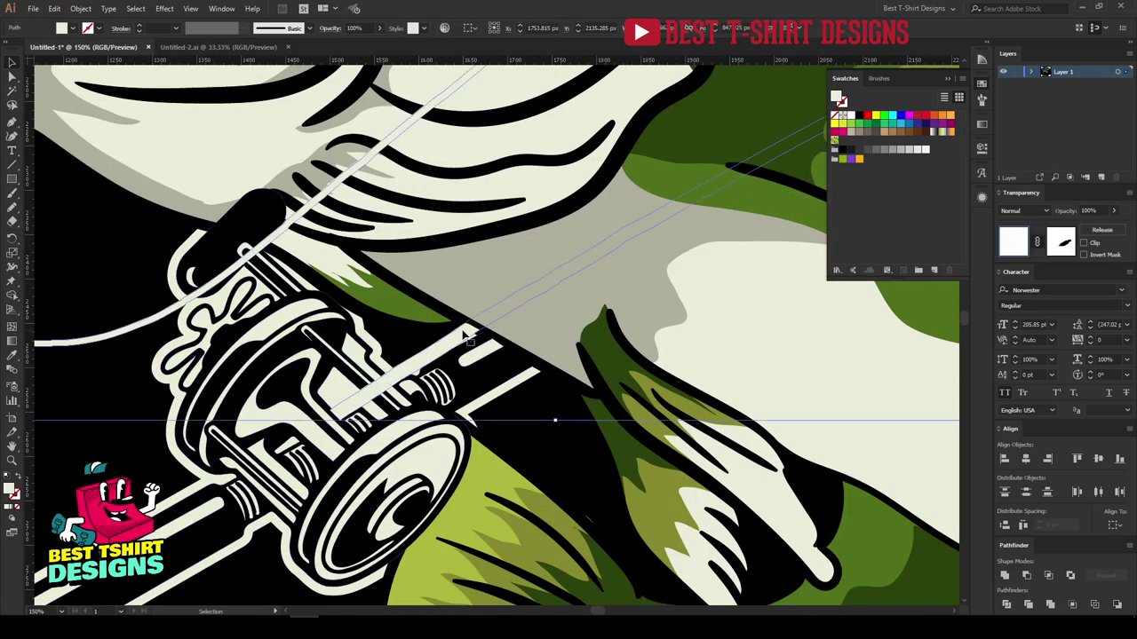
key("shift+e")
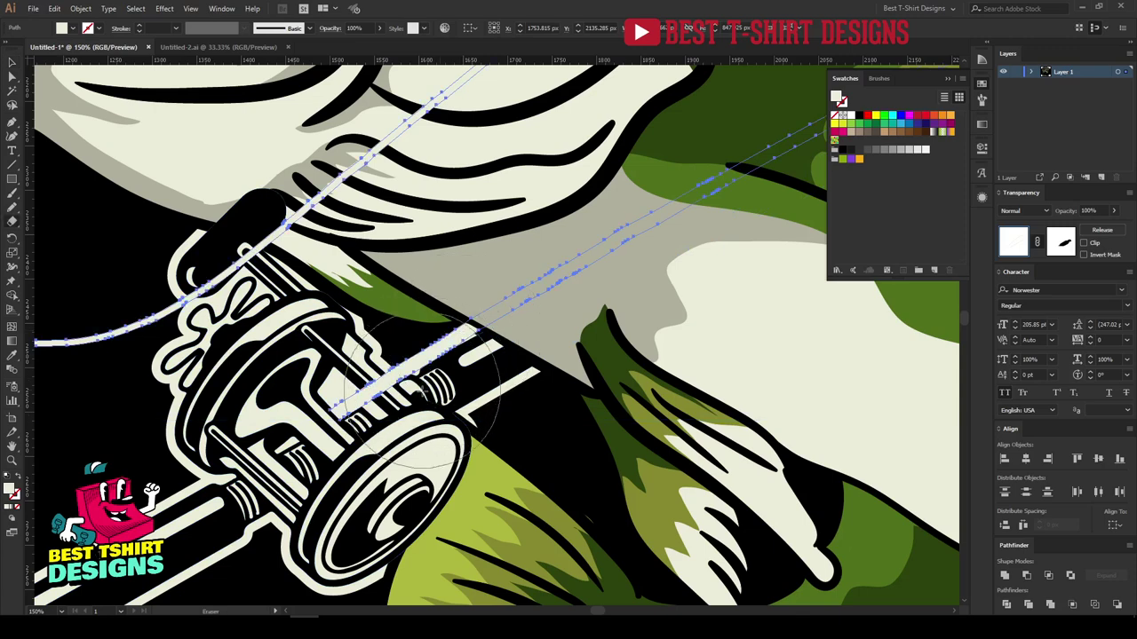
mouse_move(436, 386)
left_mouse_down()
mouse_move(391, 372)
mouse_move(314, 485)
left_mouse_up()
scroll(355, 373, "down", 3)
- Lock the black background rectangle in the Layers panel
key("v")
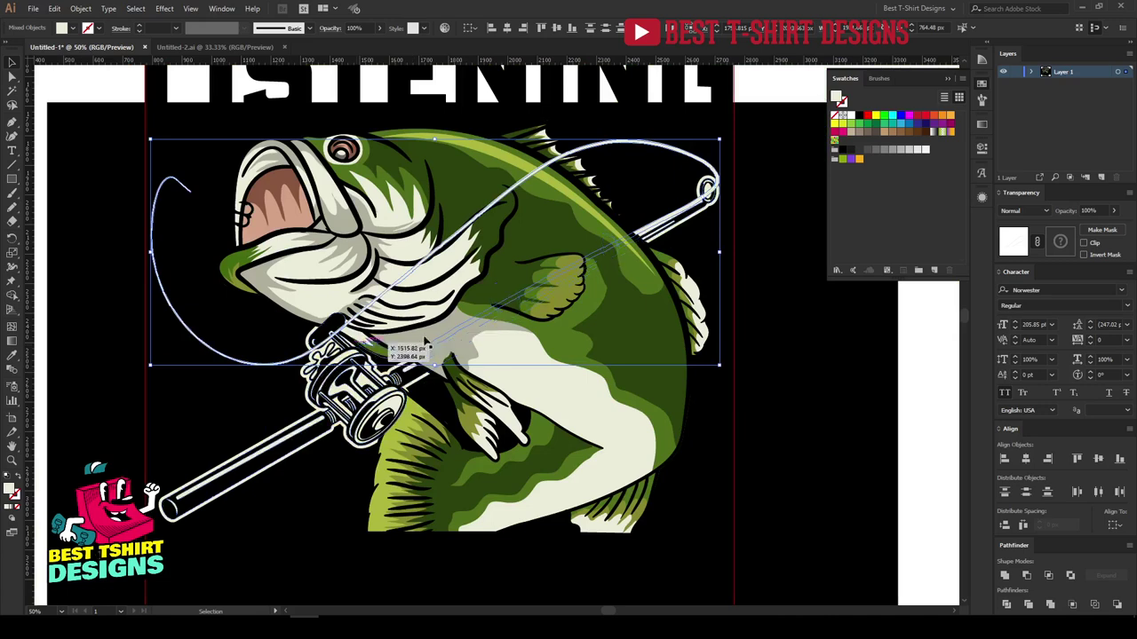
left_click(879, 452)
left_click(1030, 73)
left_click(1017, 167)
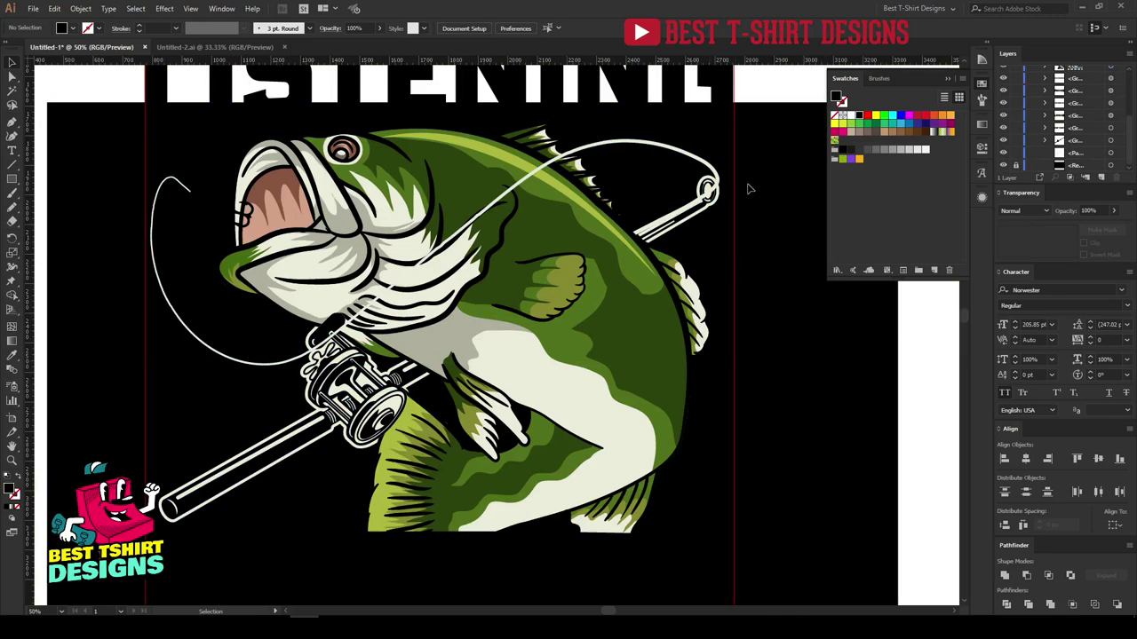
- Marquee-select the overlapping rod-tip shapes and merge them with the Shape Builder (Shift+M)
scroll(749, 191, "up", 4)
left_click_drag(525, 167, 643, 299)
key("shift+m")
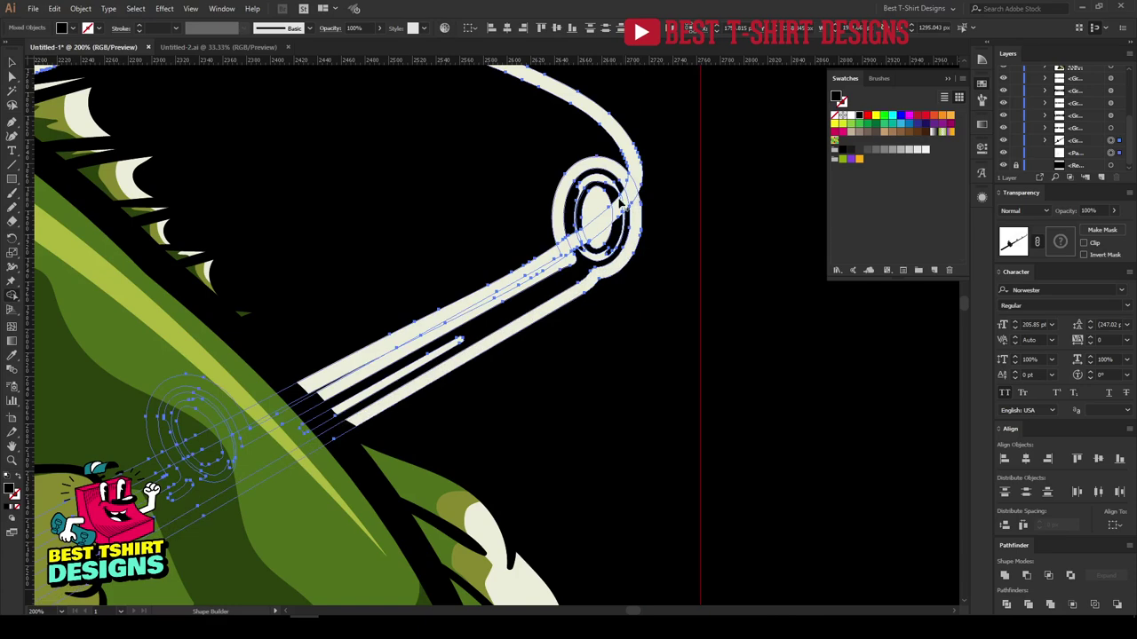
scroll(578, 213, "up", 3)
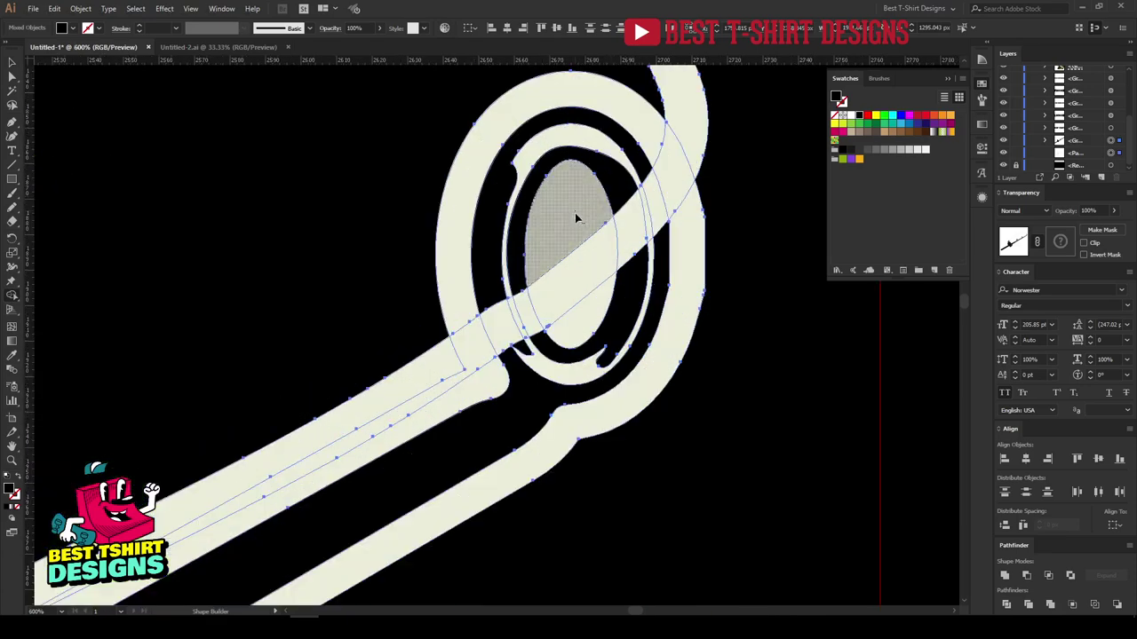
scroll(701, 254, "down", 3)
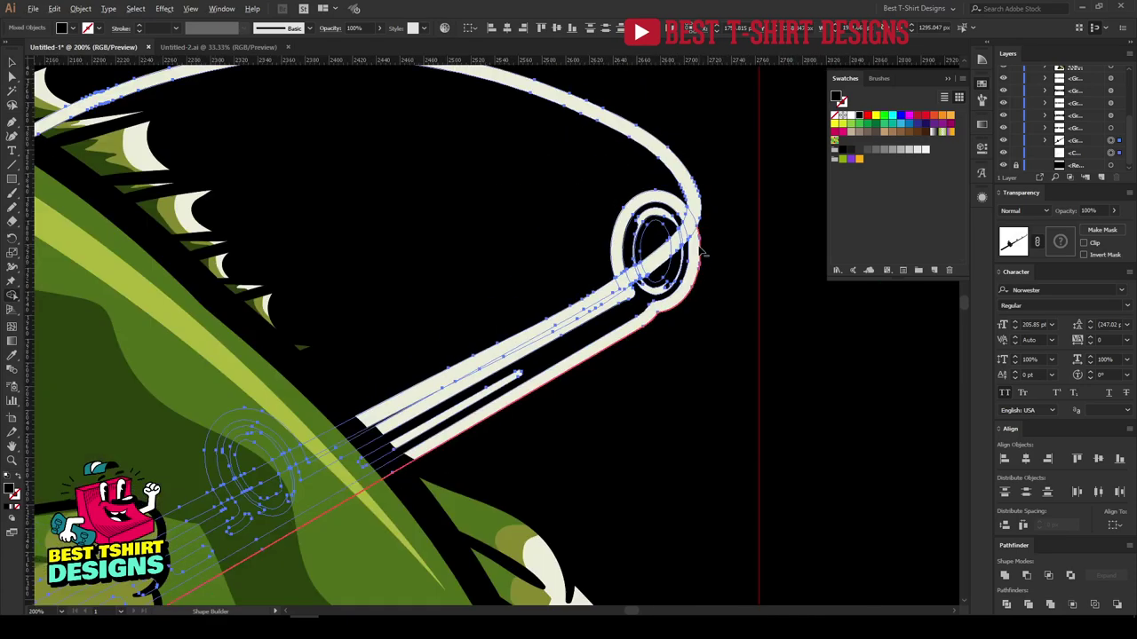
scroll(433, 406, "up", 2)
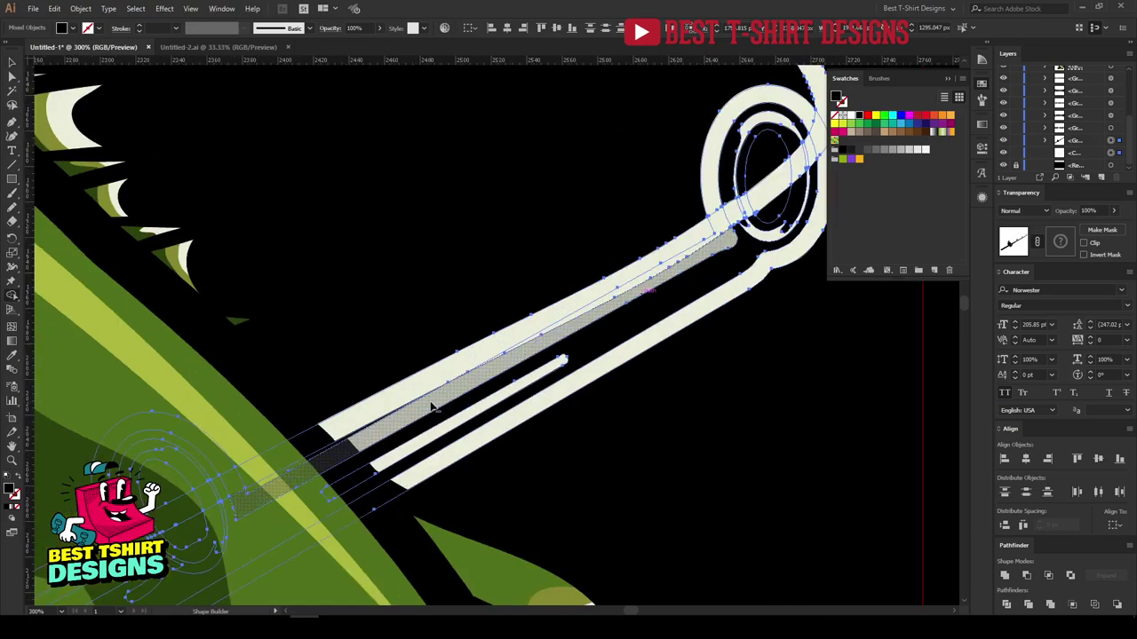
scroll(634, 233, "down", 2)
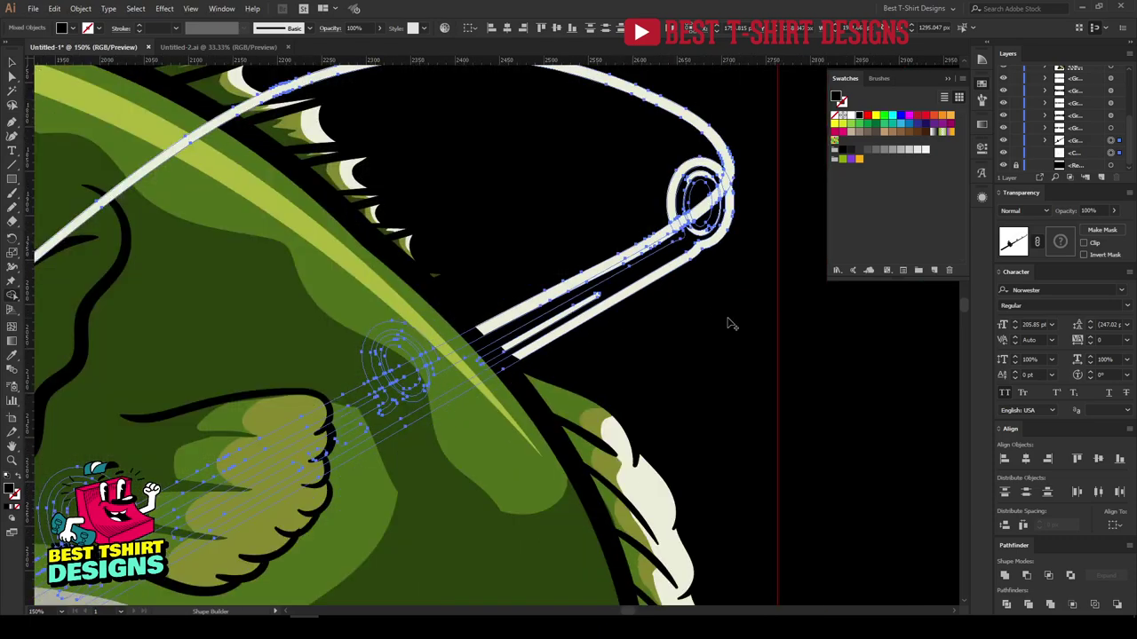
left_click(728, 323)
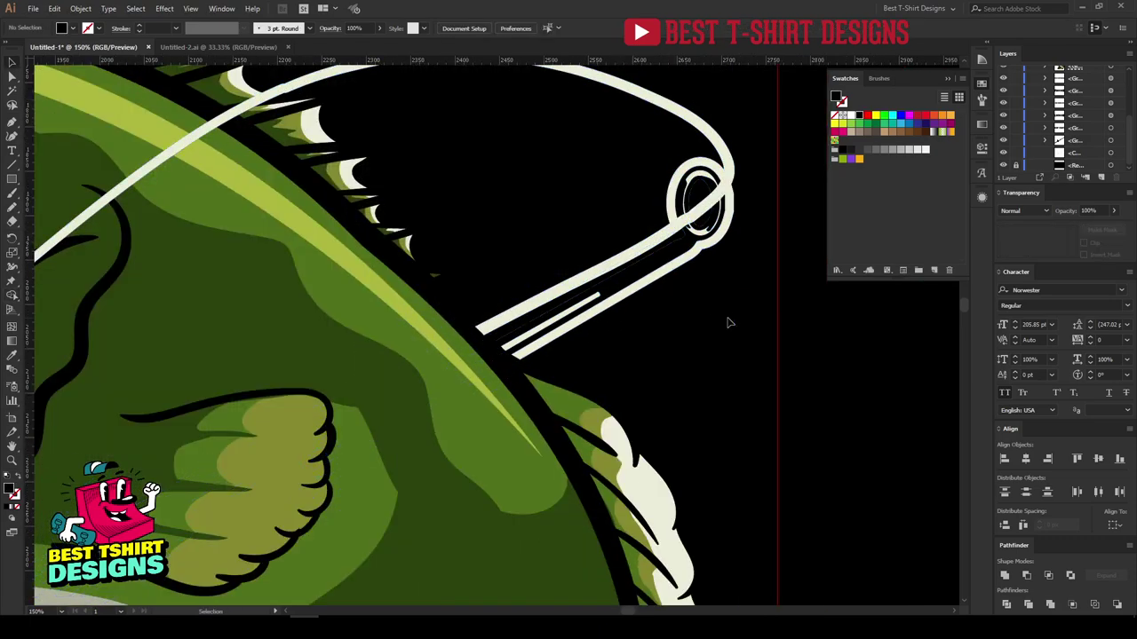
key("ctrl+a")
left_click(693, 327)
scroll(692, 327, "down", 2)
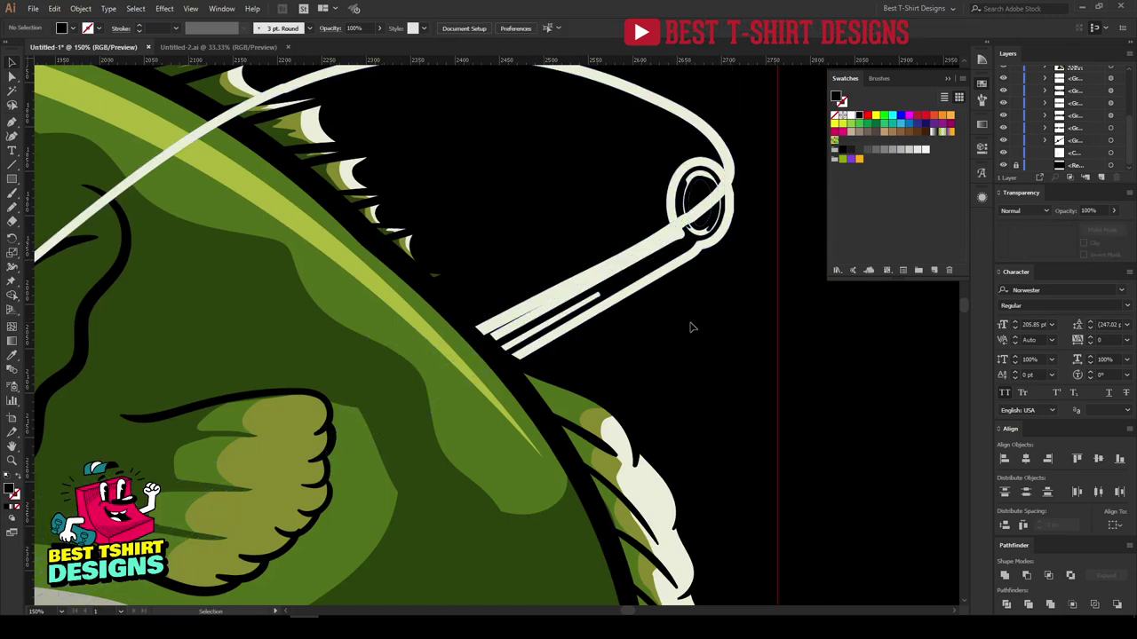
- Copy the fishing line's cream colour onto the lure with the Eyedropper
scroll(702, 218, "down", 1)
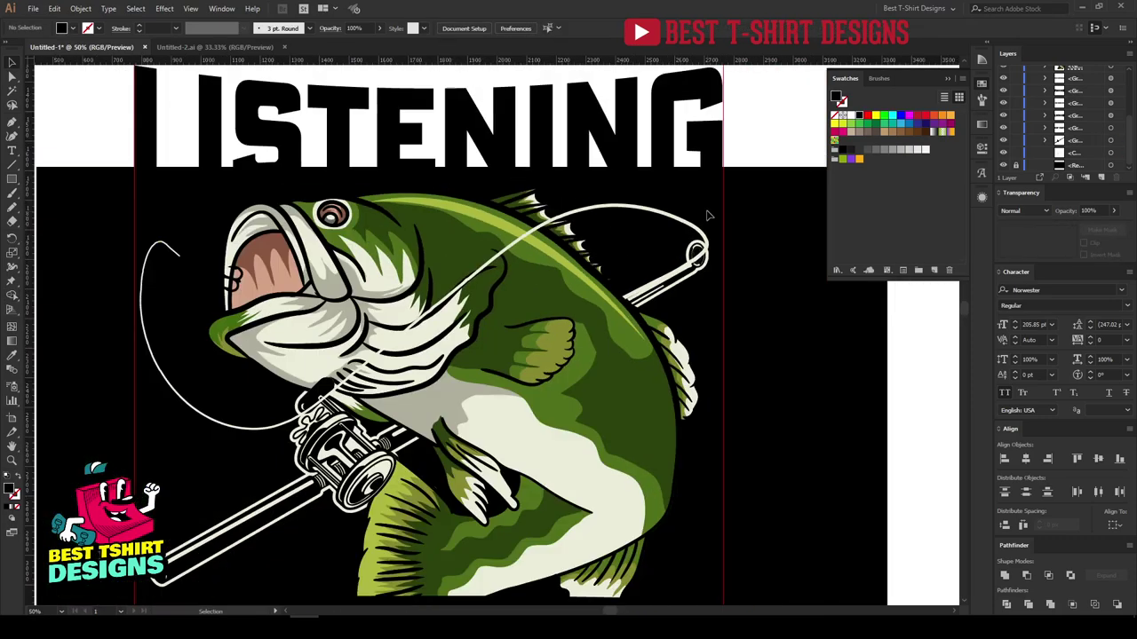
scroll(160, 257, "up", 3)
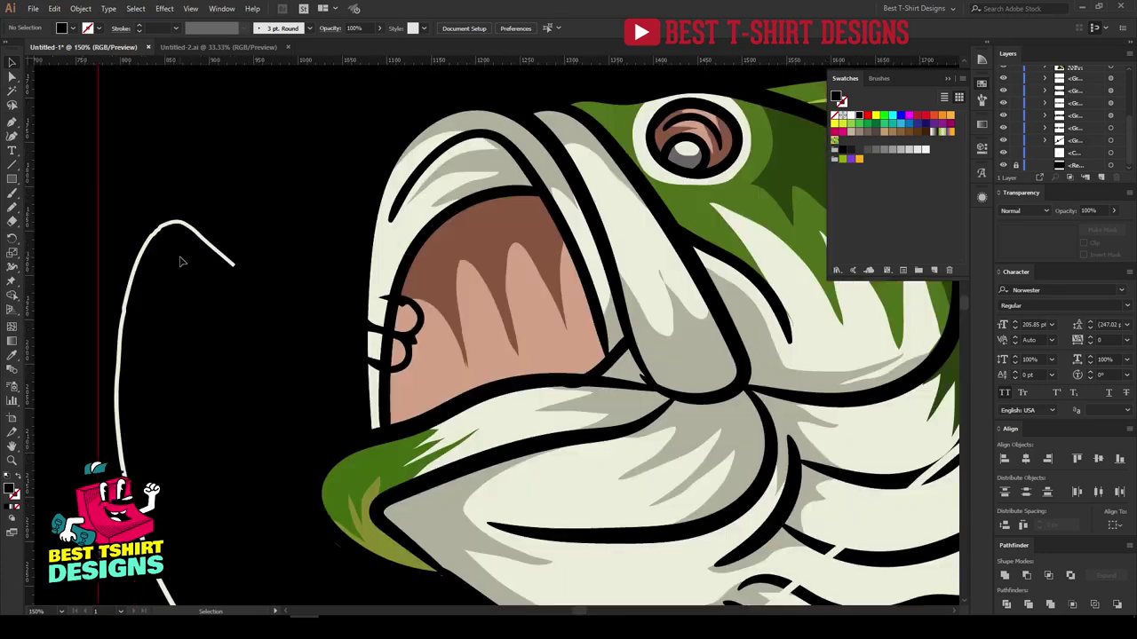
left_click(287, 310)
key("i")
left_click(119, 353)
key("v")
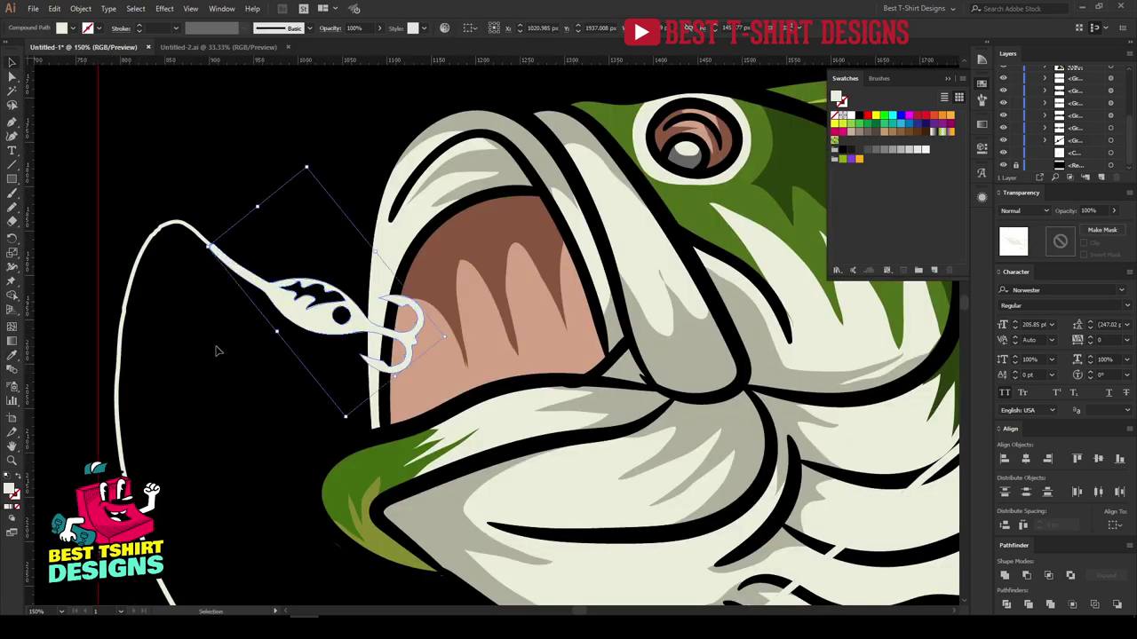
left_click(222, 344)
scroll(287, 265, "down", 3)
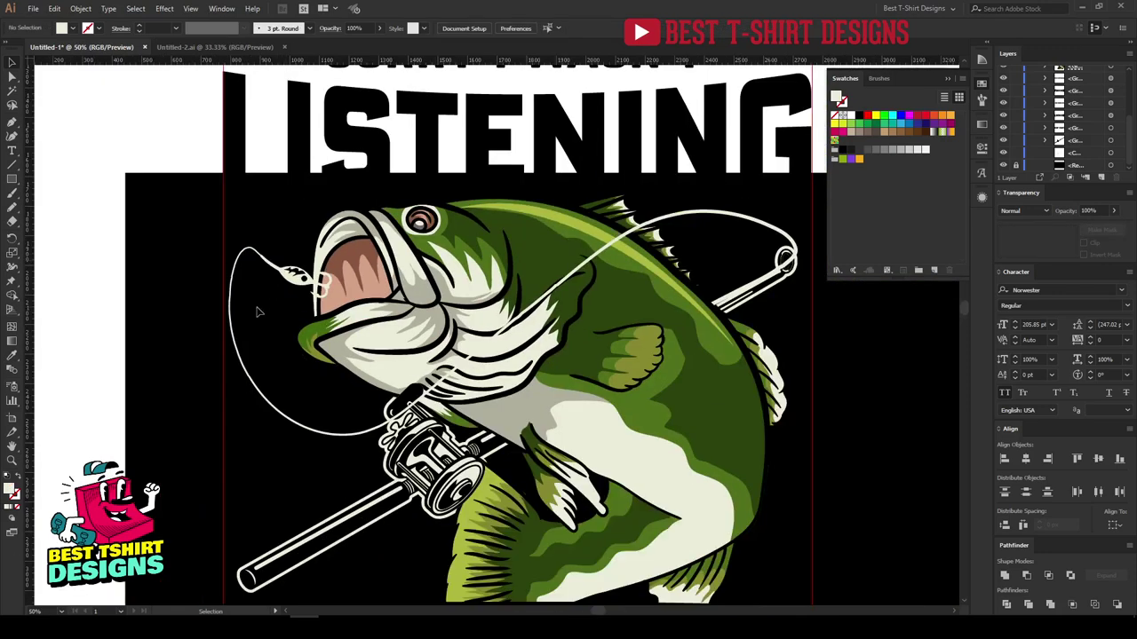
scroll(286, 284, "up", 4)
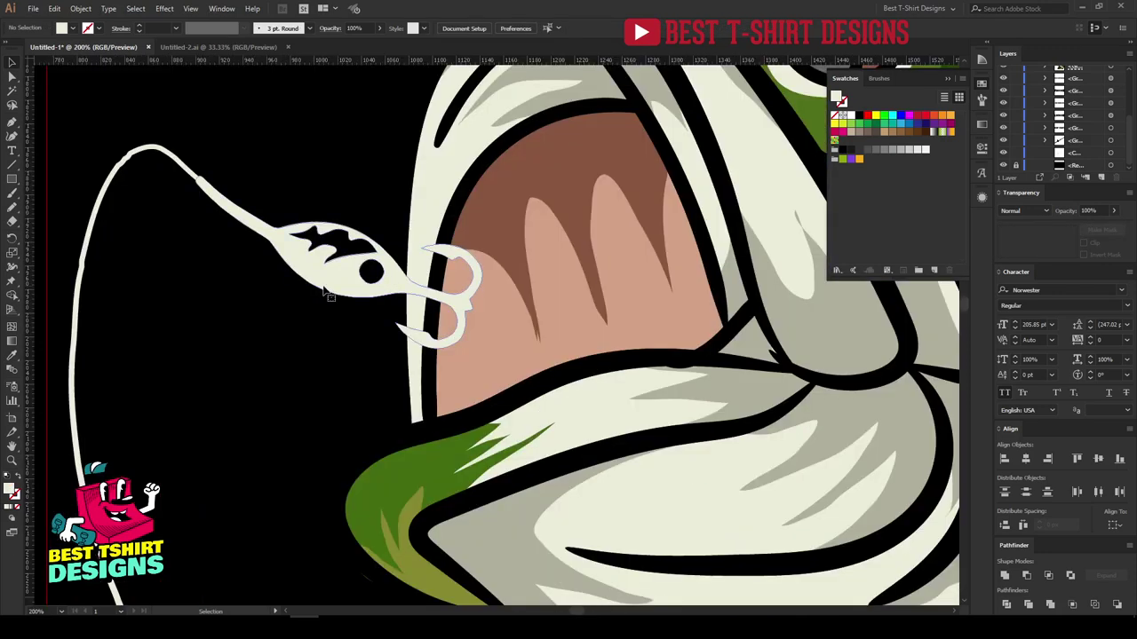
left_click(369, 286)
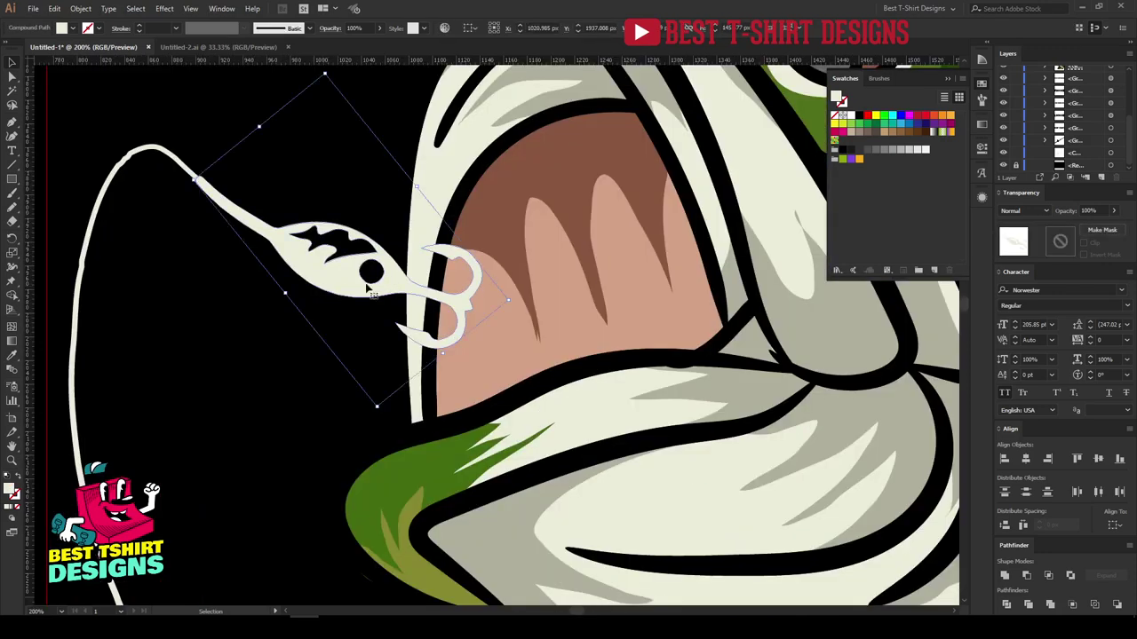
left_click(235, 353)
- Marquee-select the fishing line and lure and group them with Ctrl+G
scroll(281, 275, "down", 4)
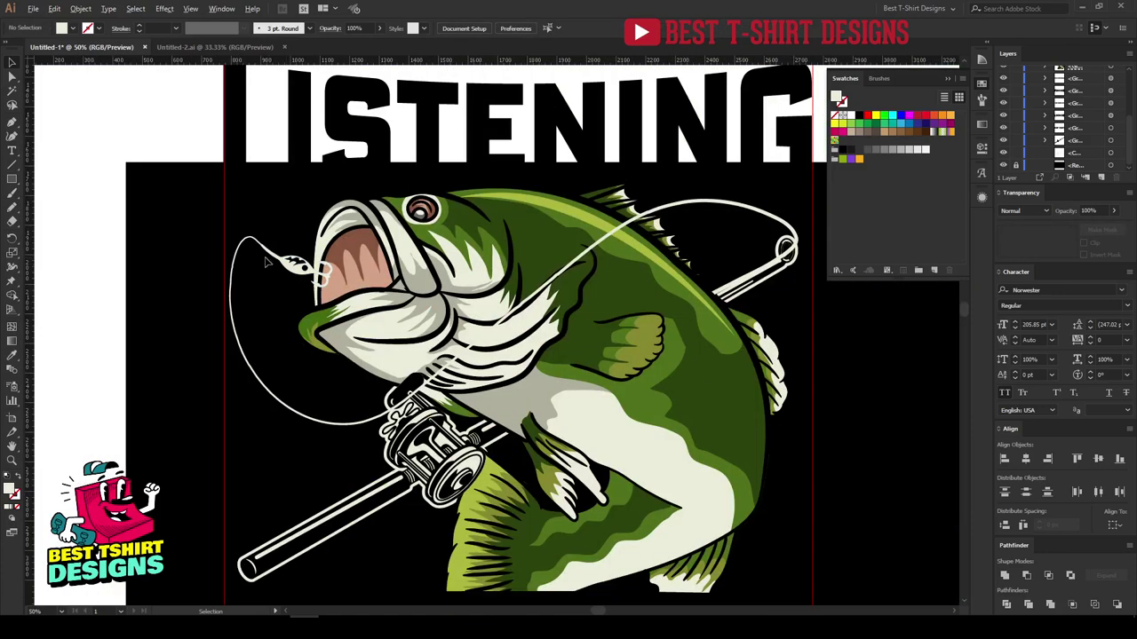
scroll(264, 263, "down", 2)
scroll(264, 263, "up", 4)
left_click_drag(275, 270, 223, 175)
key("ctrl+g")
- Add the fishing rod to the line-and-lure group
scroll(223, 175, "down", 3)
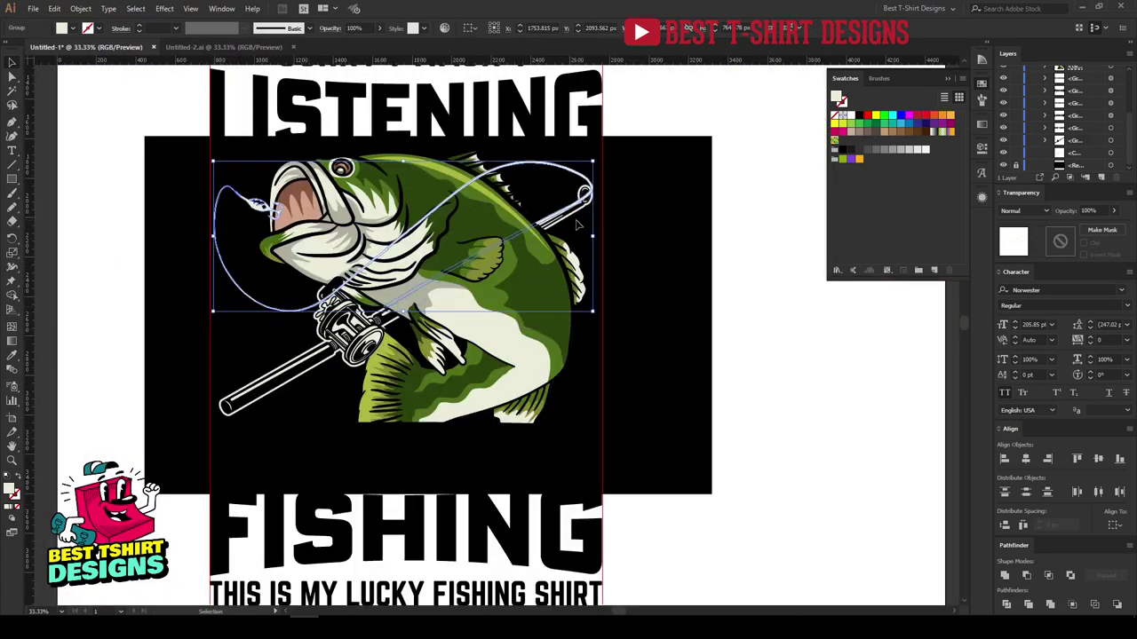
left_click(564, 203, "shift")
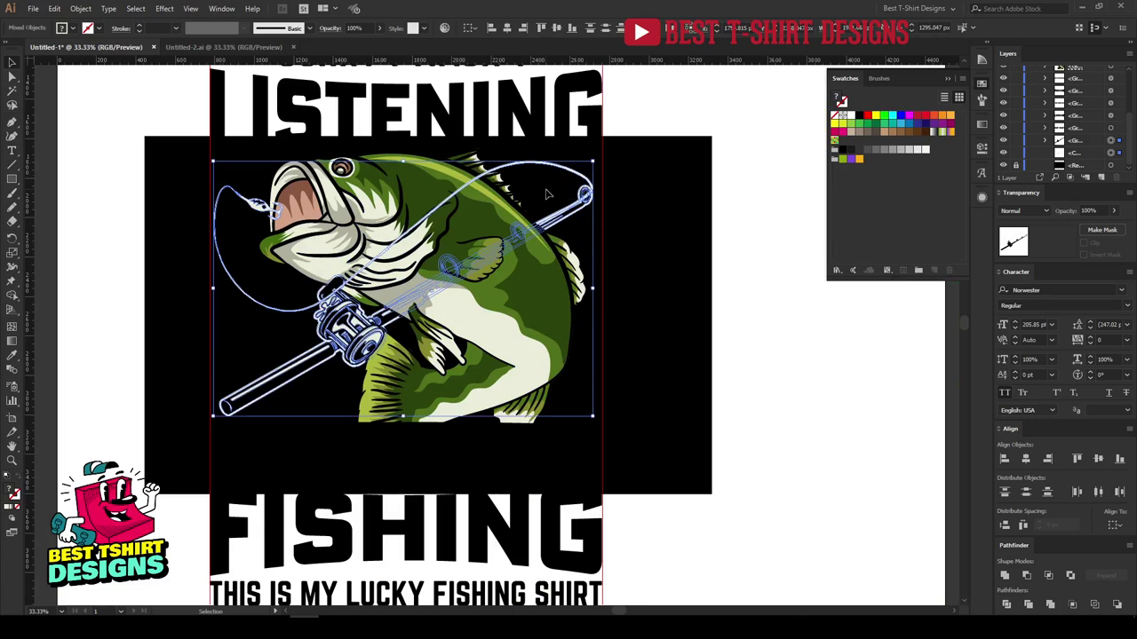
key("ctrl+g")
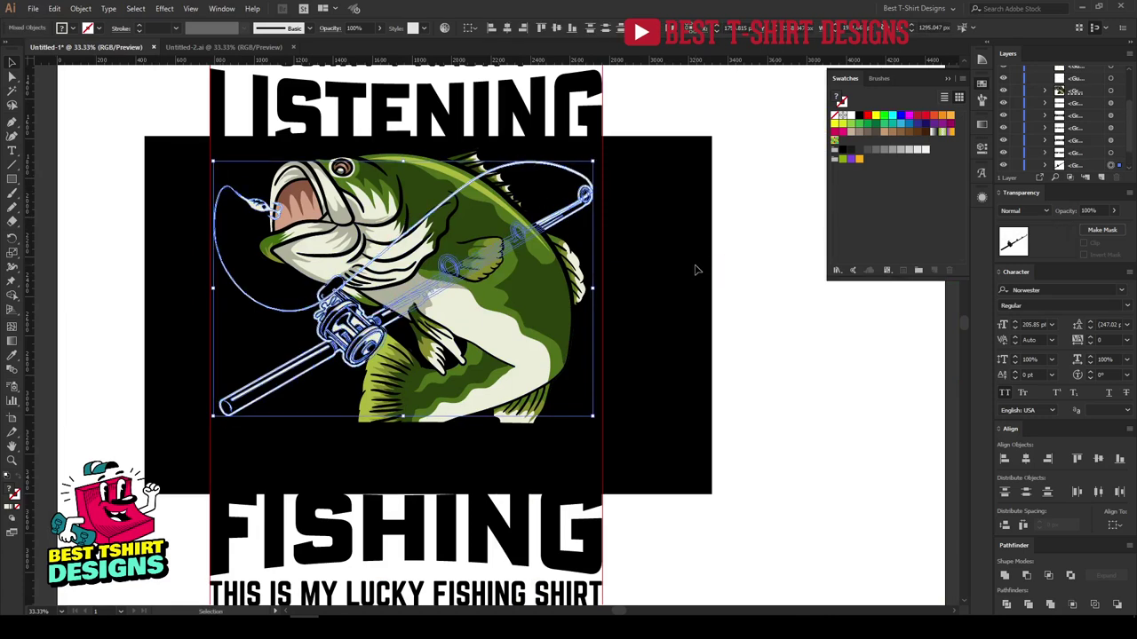
left_click(696, 270)
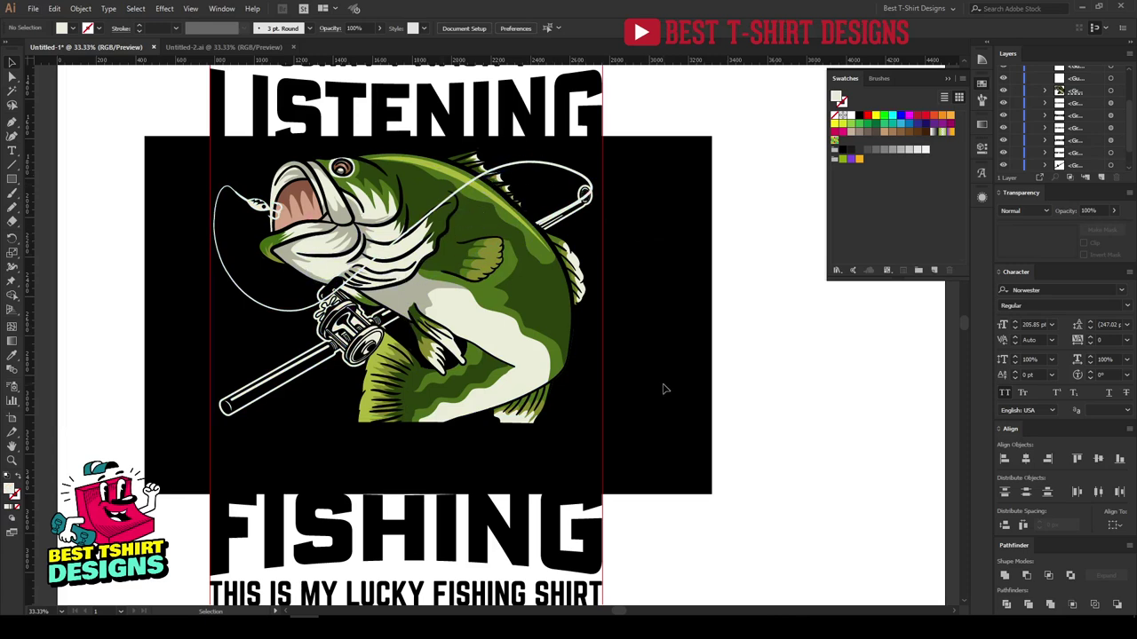
- Hide the black background rectangle in Layers and zoom out to view the whole design
scroll(1020, 169, "down", 1)
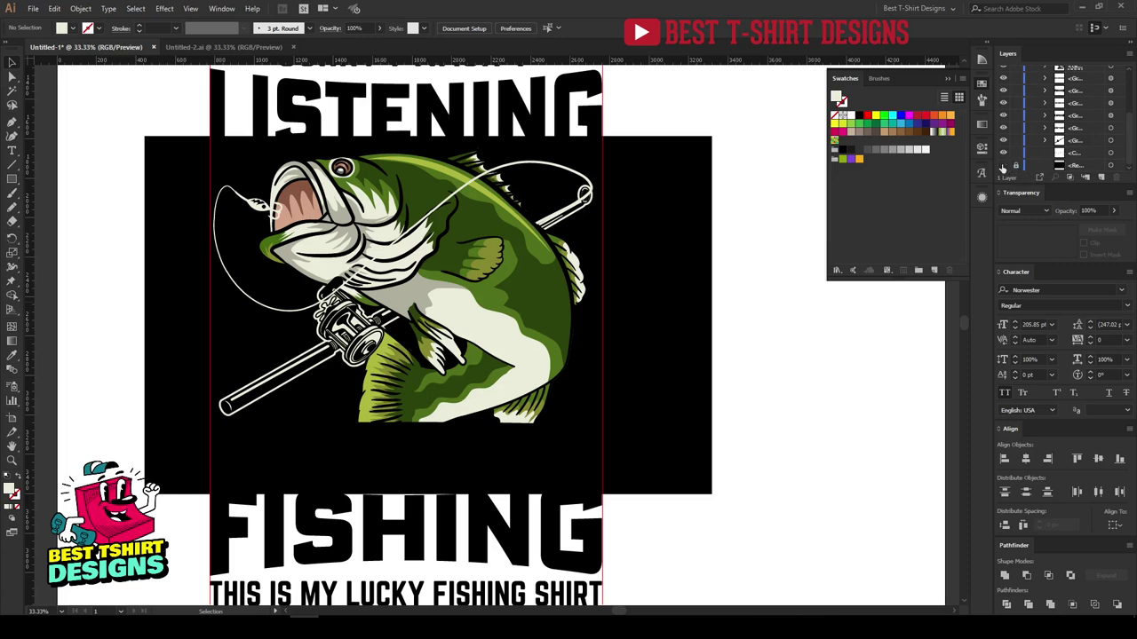
left_click(1002, 165)
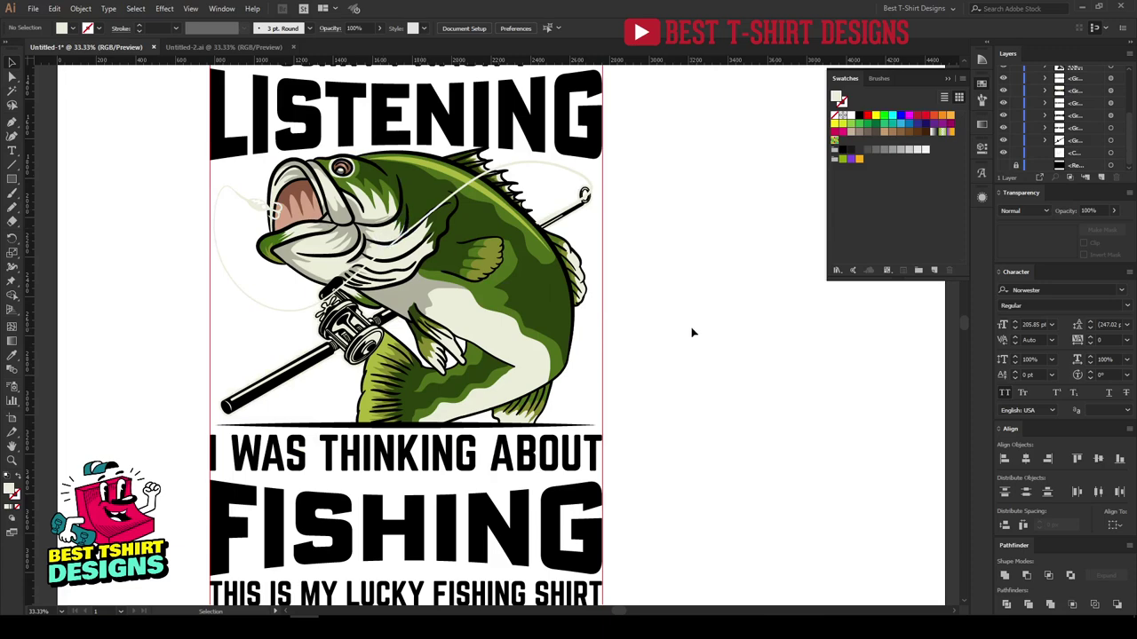
key("ctrl+minus")
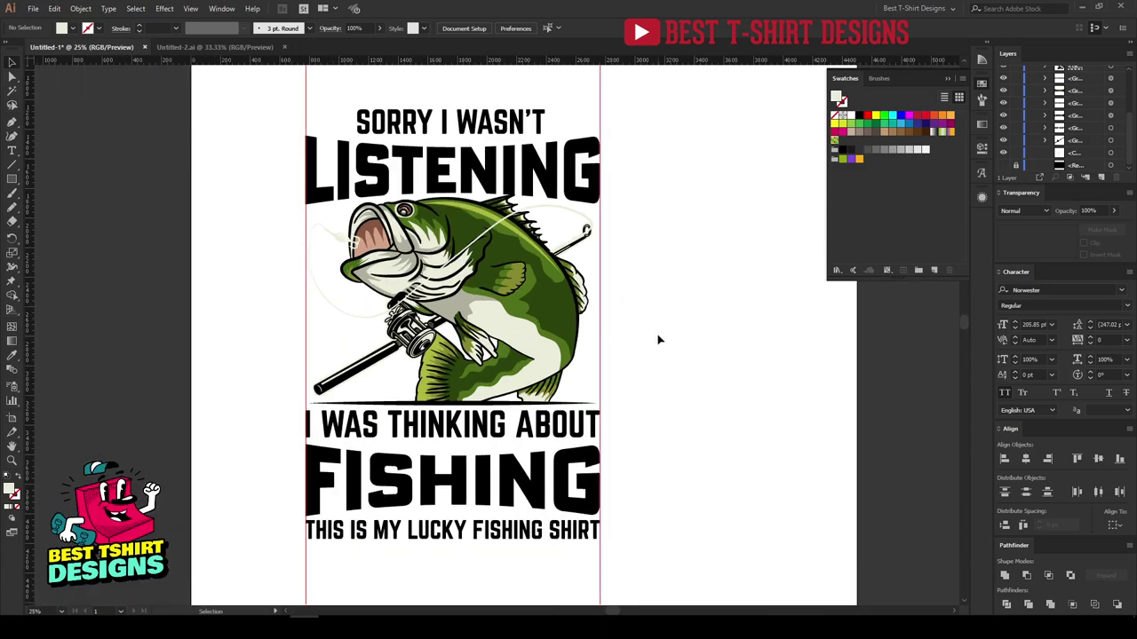
scroll(454, 131, "up", 3)
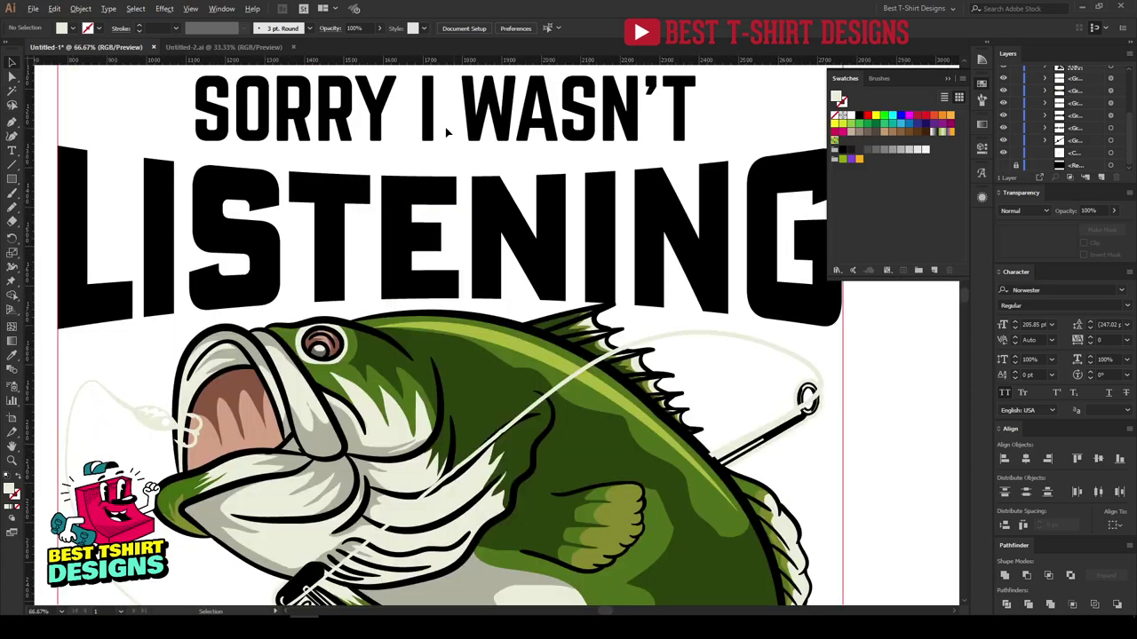
scroll(446, 132, "down", 1)
- Expand the LISTENING headline's appearance into plain shapes
left_click(487, 197)
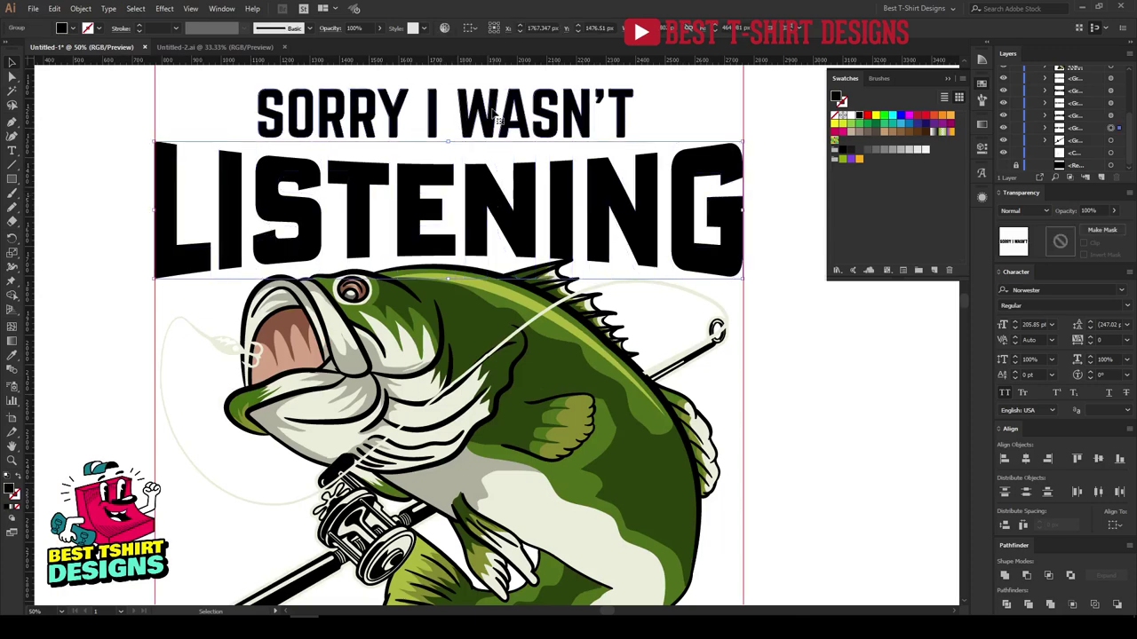
left_click(81, 8)
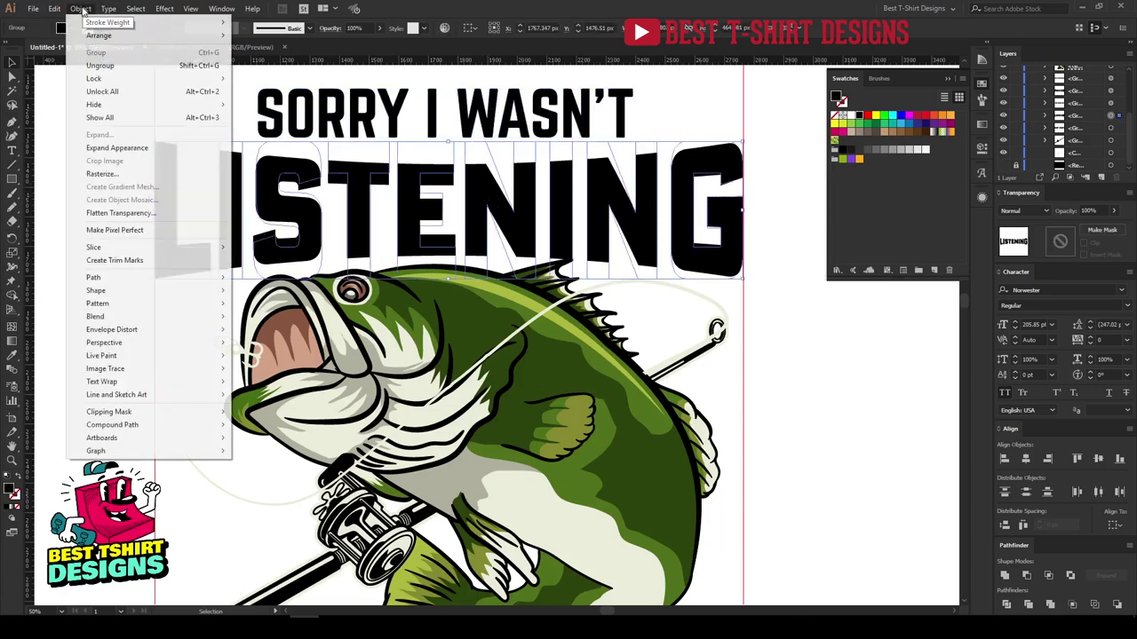
left_click(108, 147)
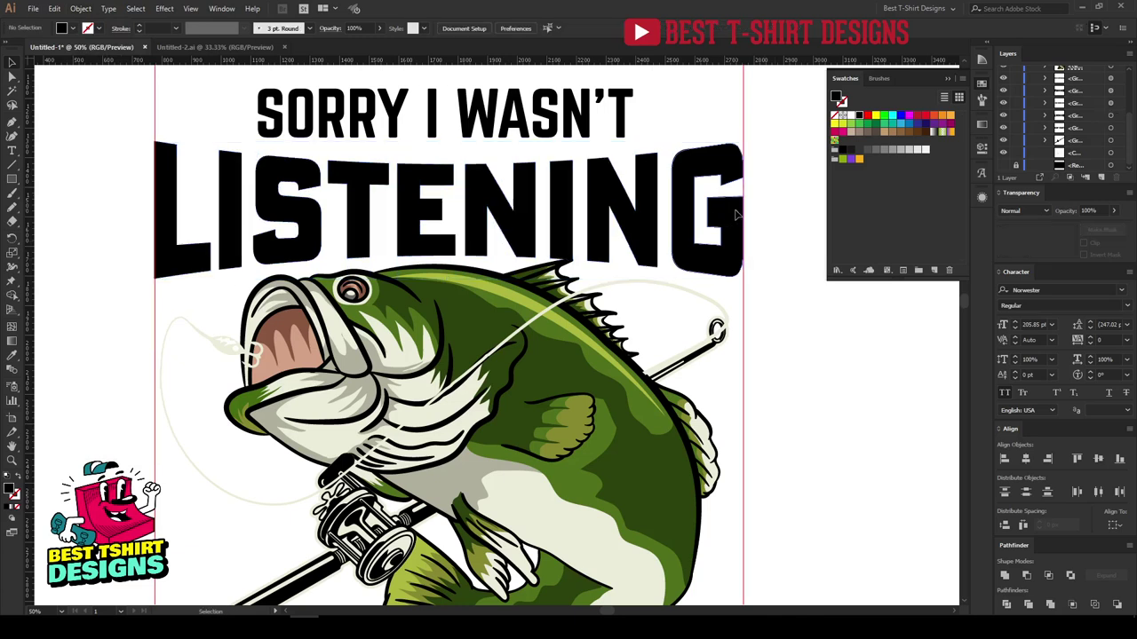
- Make LISTENING slightly narrower and raise it closer to SORRY I WASN'T
left_click_drag(746, 211, 735, 240)
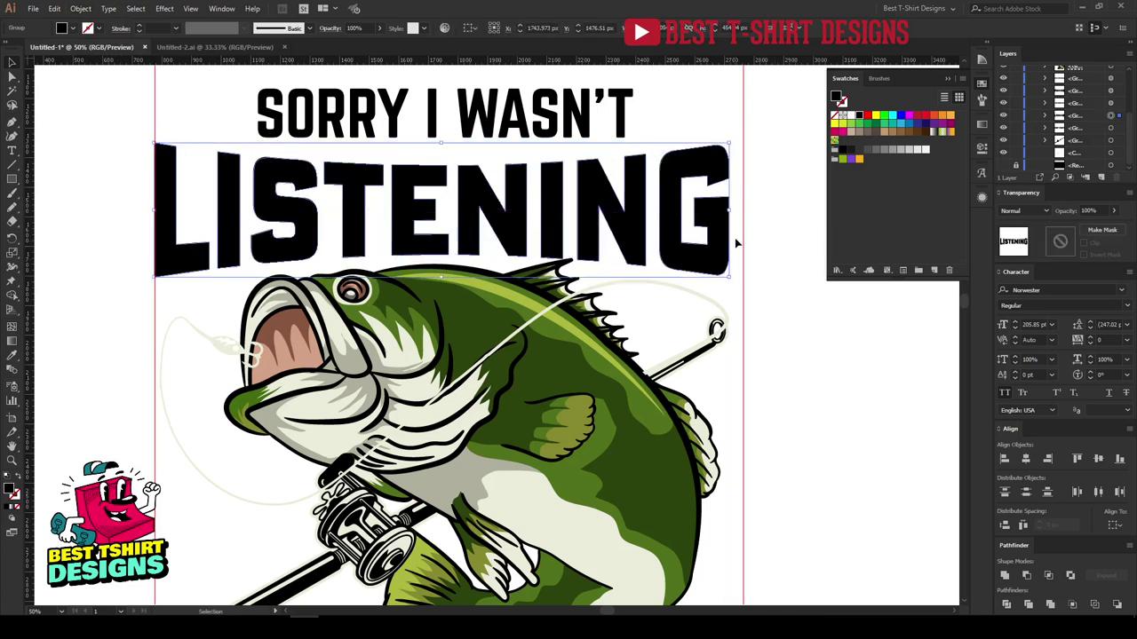
scroll(653, 233, "down", 1)
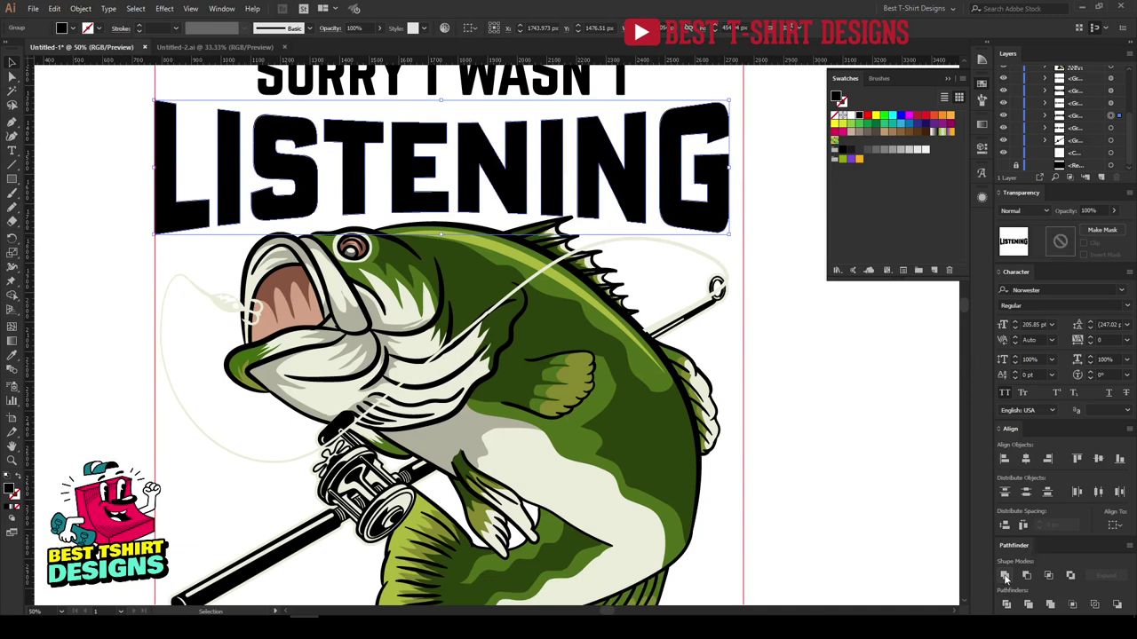
scroll(581, 197, "up", 1)
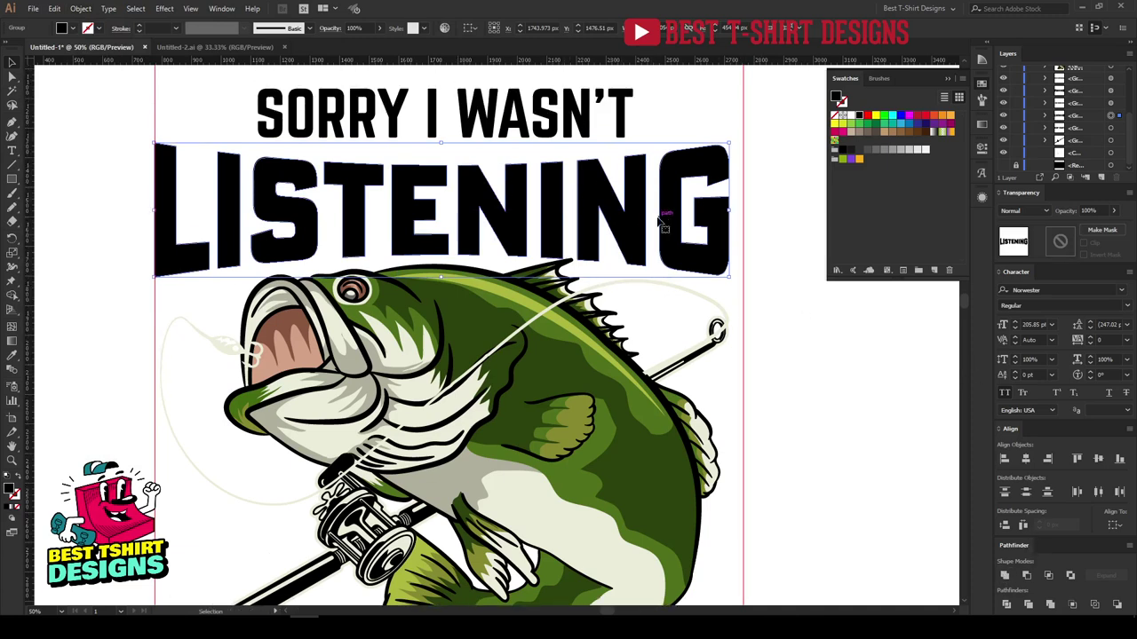
key("shift+Up")
key("shift+Up")
key("shift+Up")
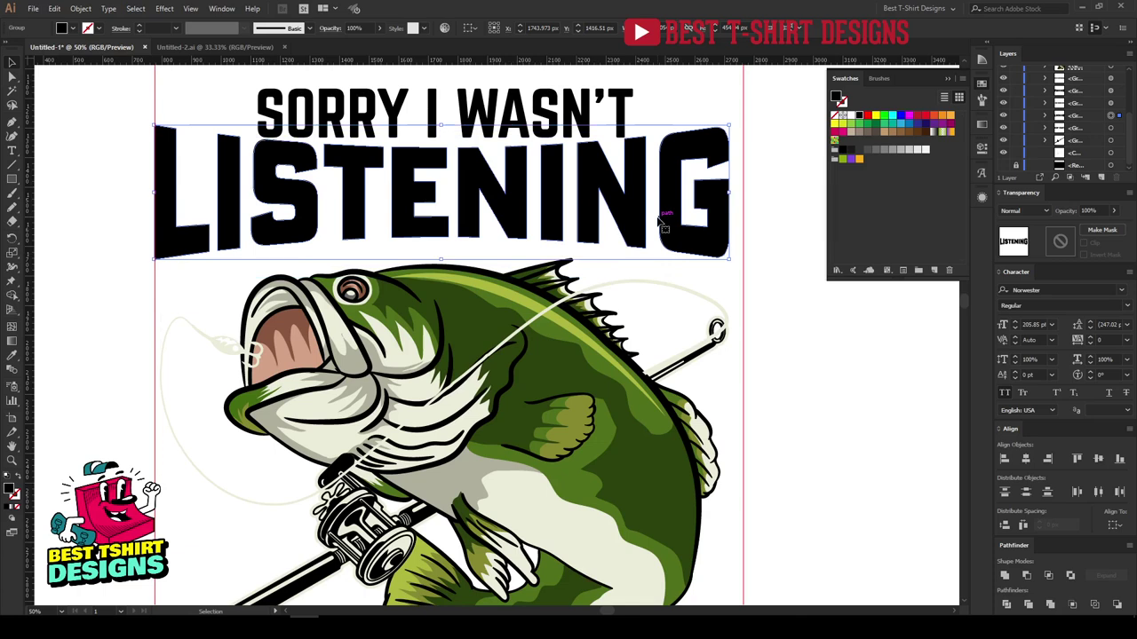
key("a")
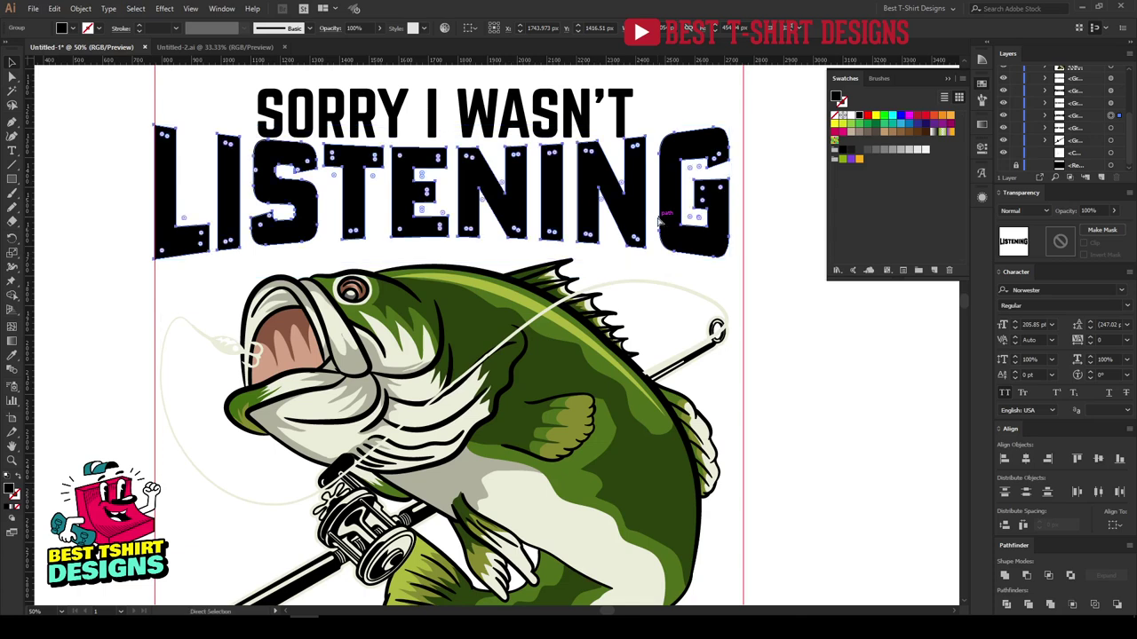
key("v")
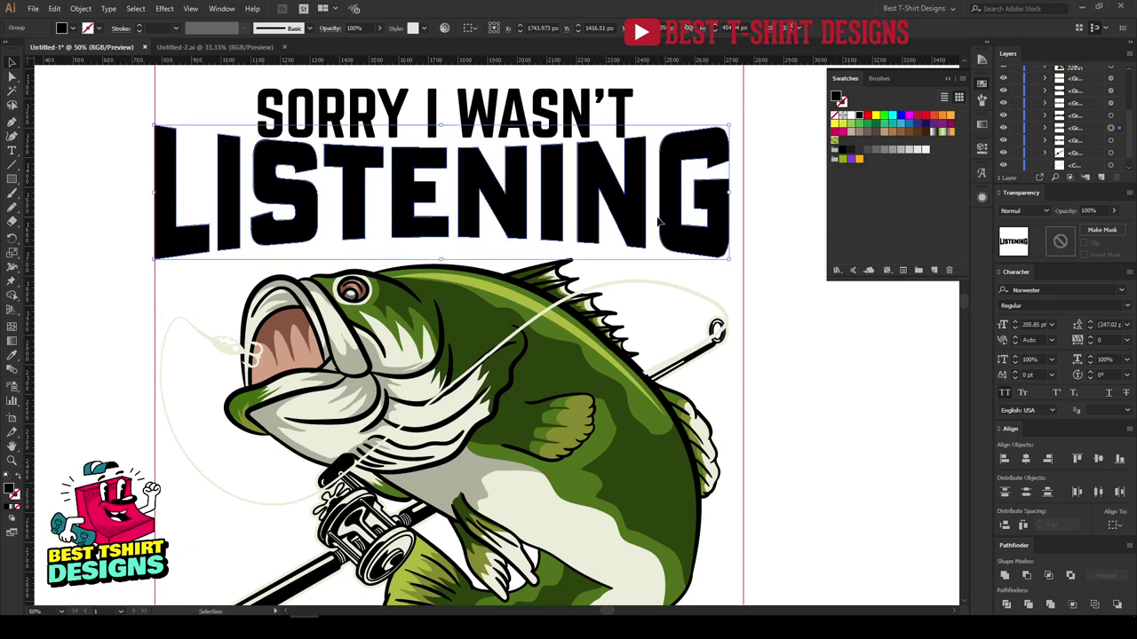
- Fill the LISTENING copy red and nudge it right and down as a shadow
left_click(866, 116)
key("Right")
key("Right")
key("Right")
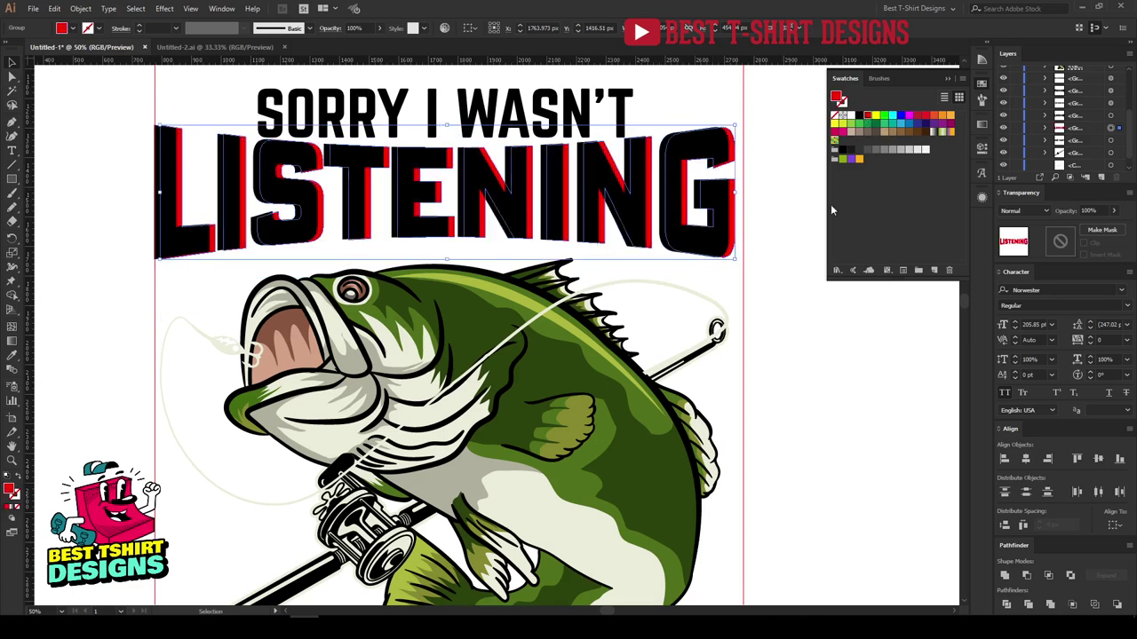
key("Down")
key("Down")
key("Down")
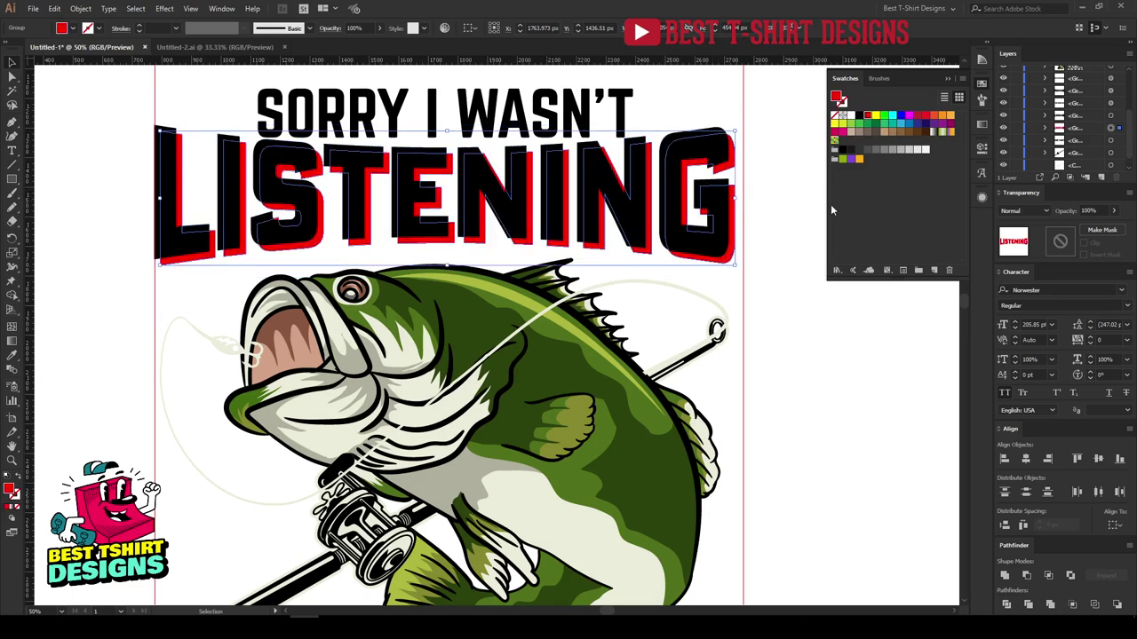
- Add a 10 px offset path around the black LISTENING letters and group them
left_click(710, 240)
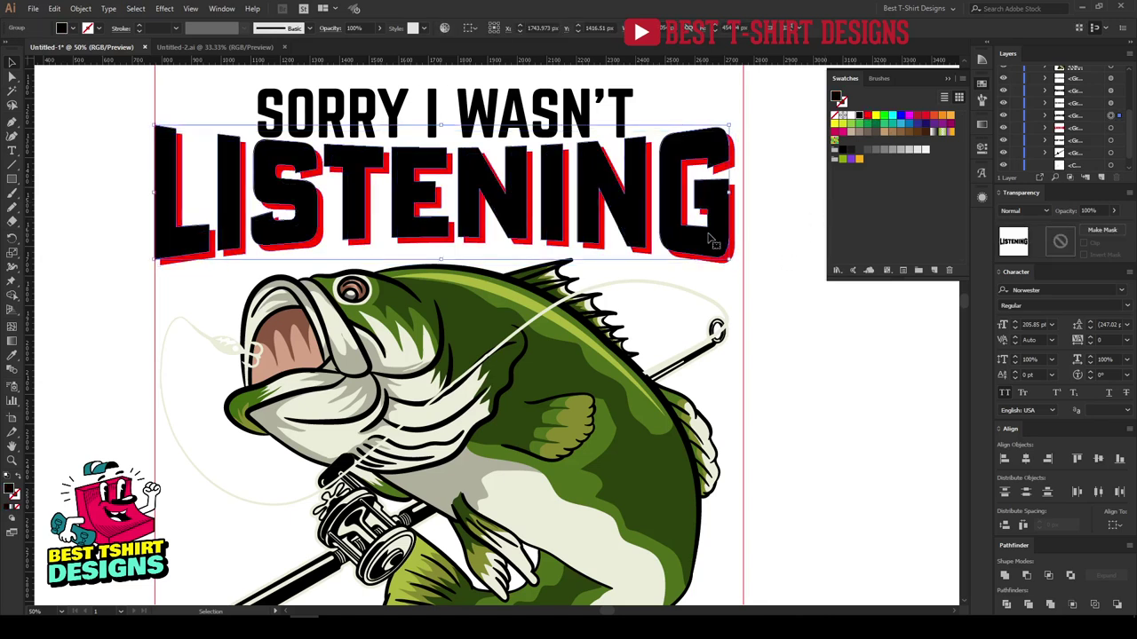
key("ctrl+alt+shift+o")
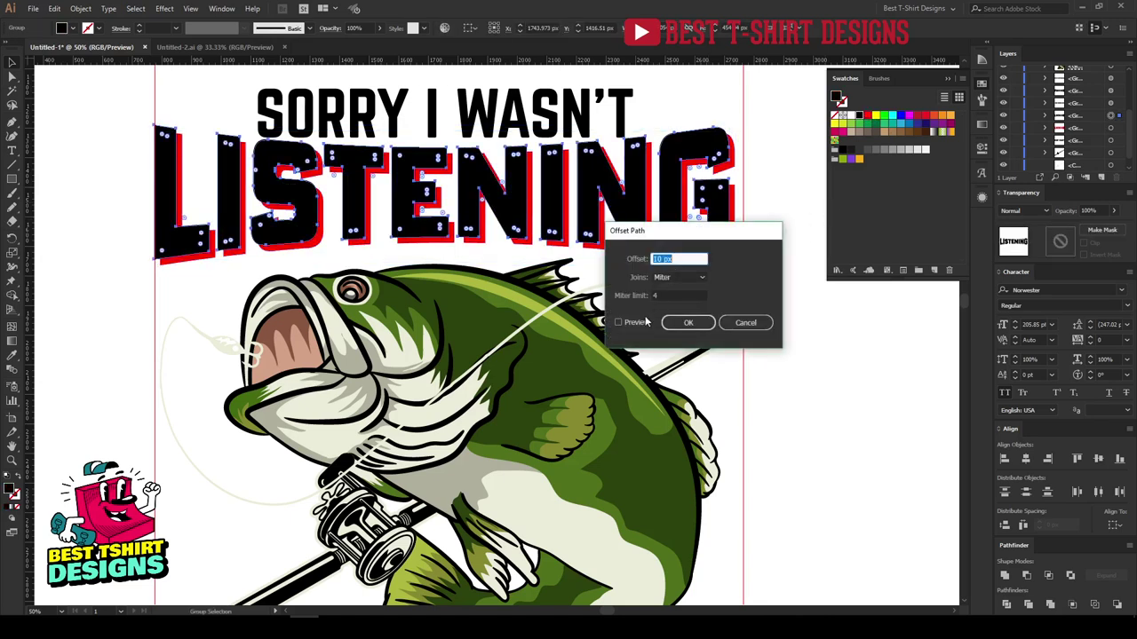
left_click(636, 322)
left_click_drag(697, 234, 564, 244)
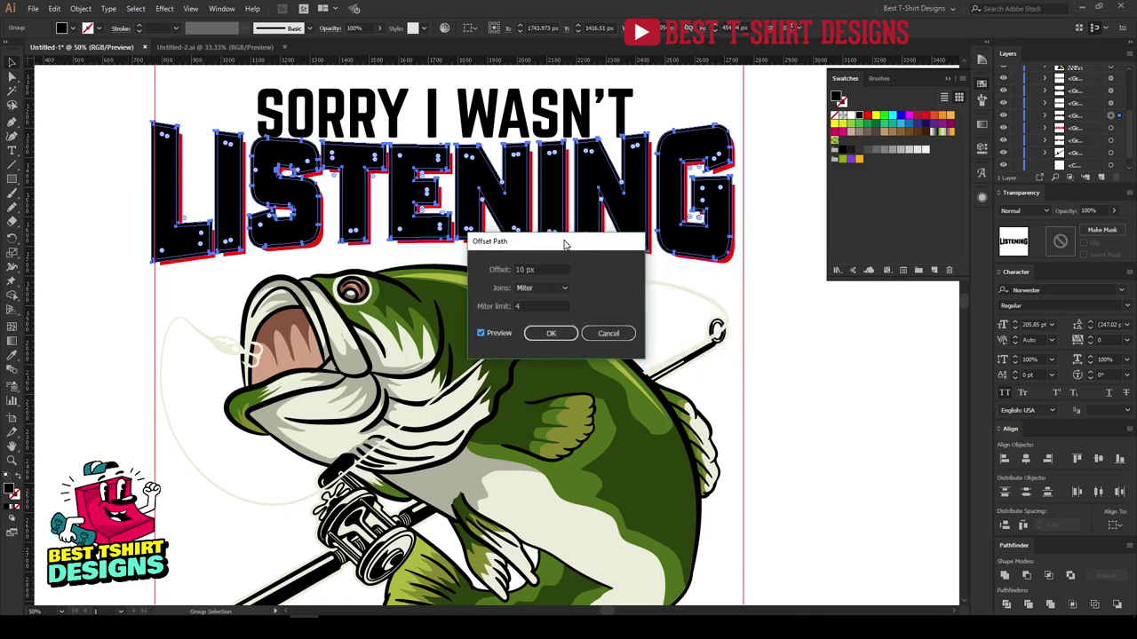
left_click(550, 333)
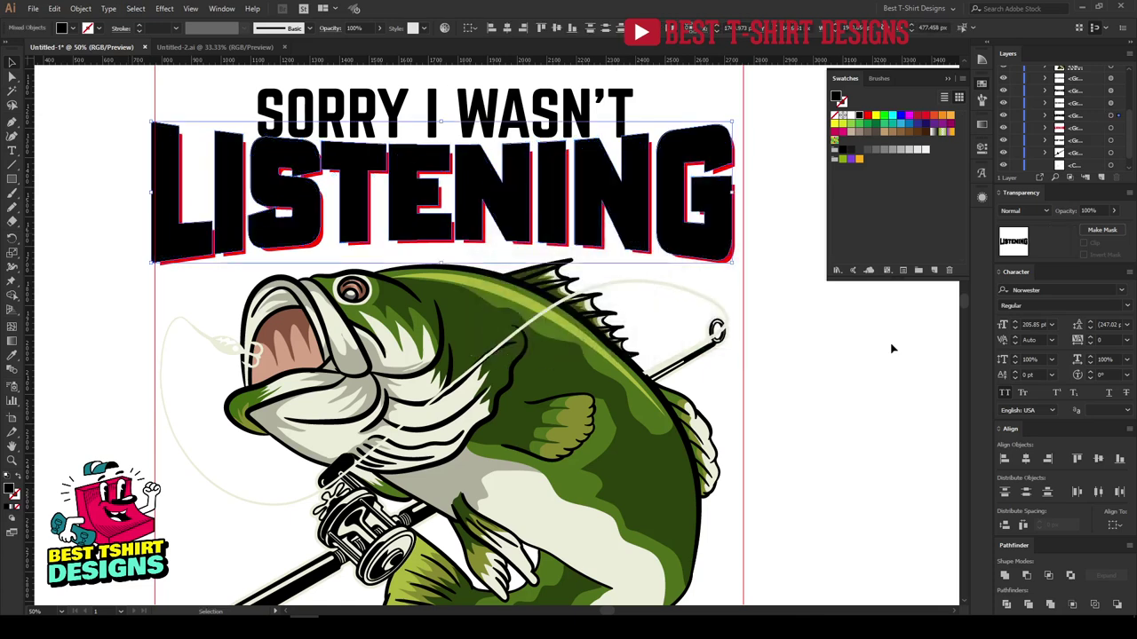
key("ctrl+g")
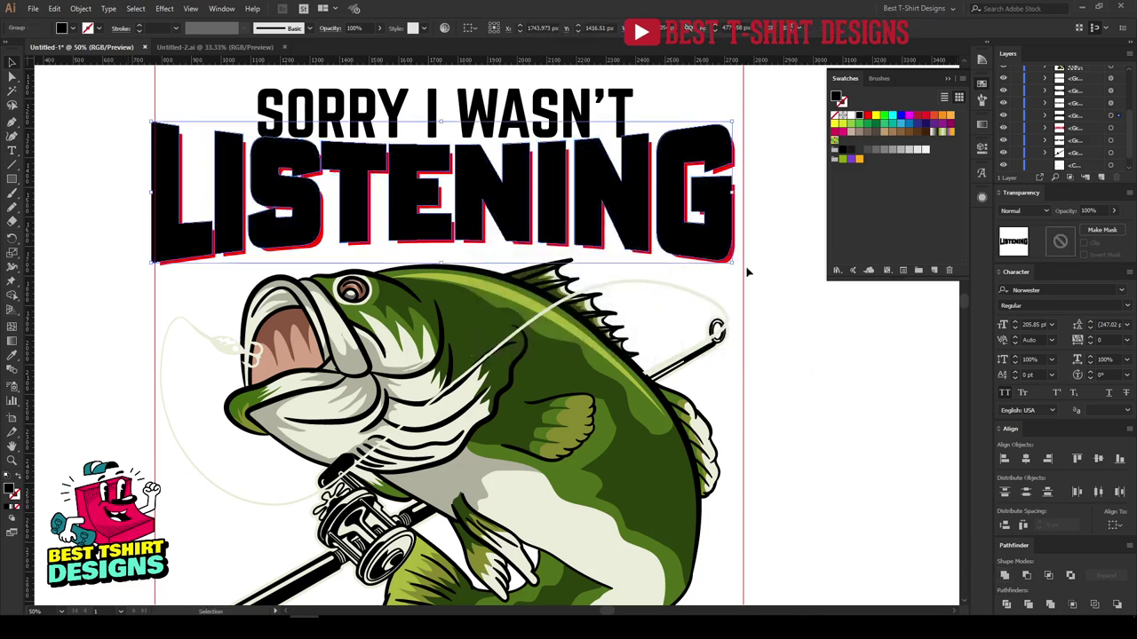
key("a")
key("ctrl+shift+a")
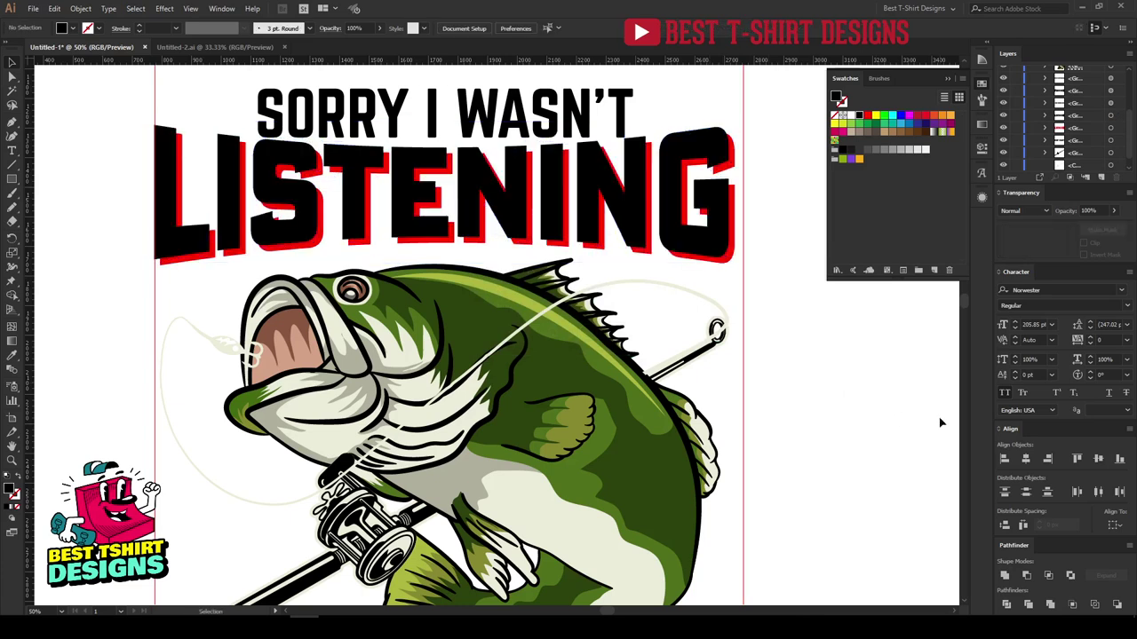
- Reposition the LISTENING group slightly right and down
left_click(731, 263)
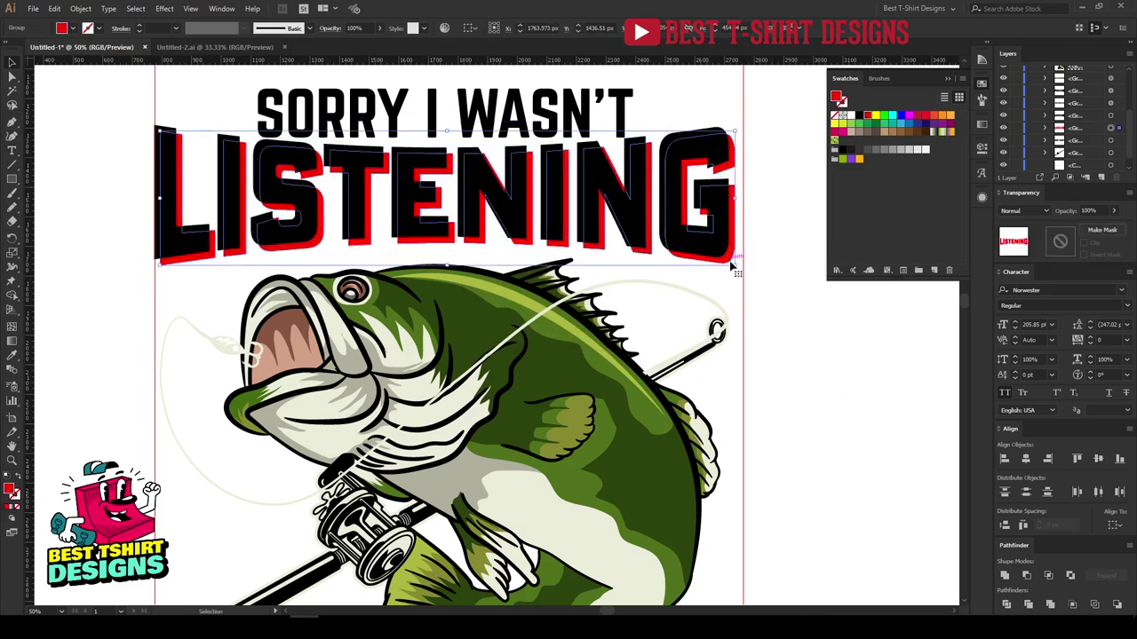
left_click_drag(731, 262, 746, 268)
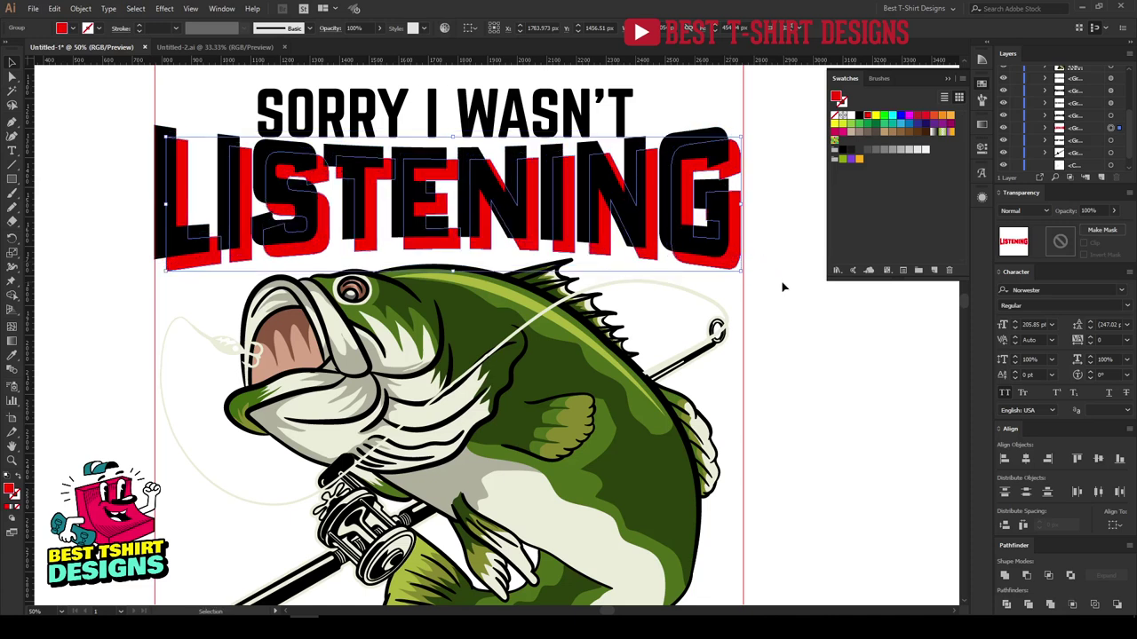
key("shift+Up")
key("shift+Up")
key("Down")
key("Down")
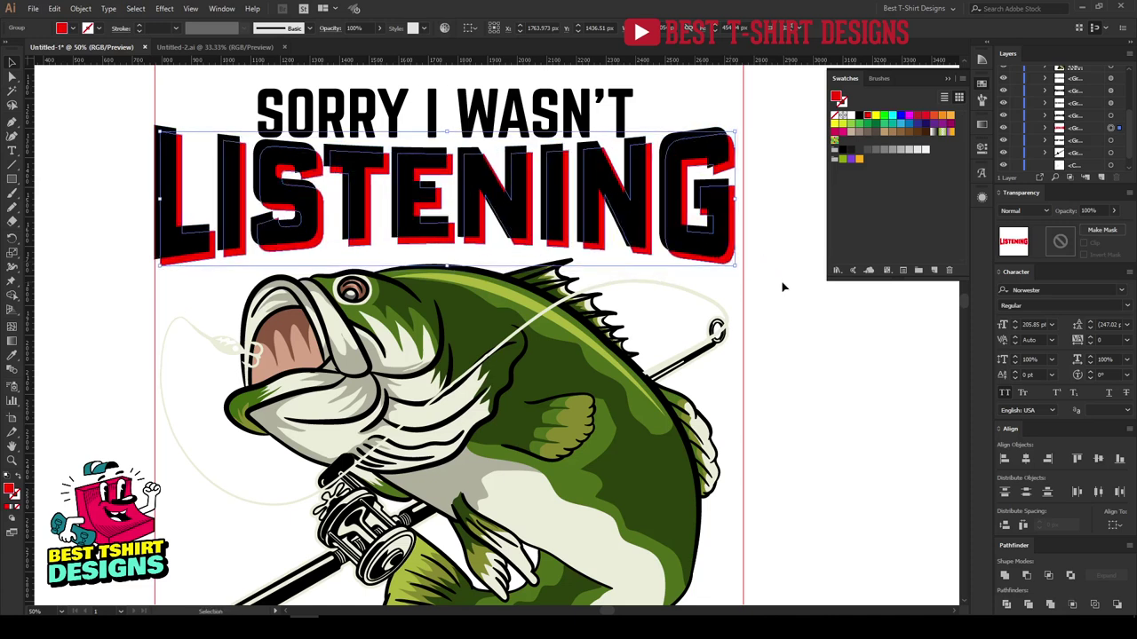
key("Right")
key("Right")
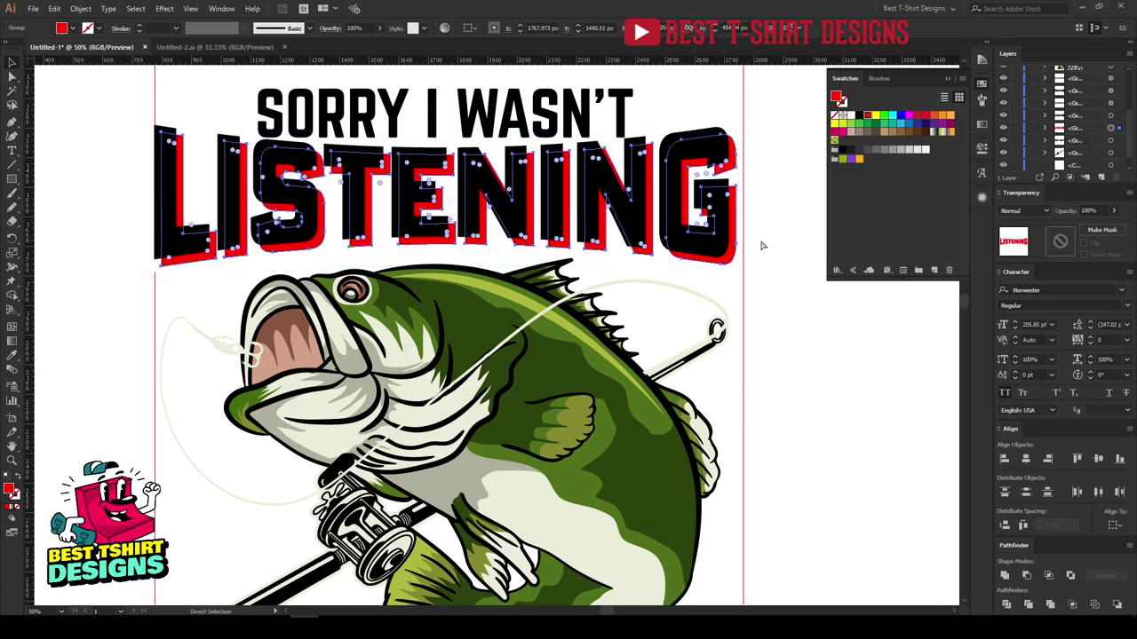
- Try subtracting the red copy from the black letters with Minus Front, then undo it
key("ctrl+alt+bracketright")
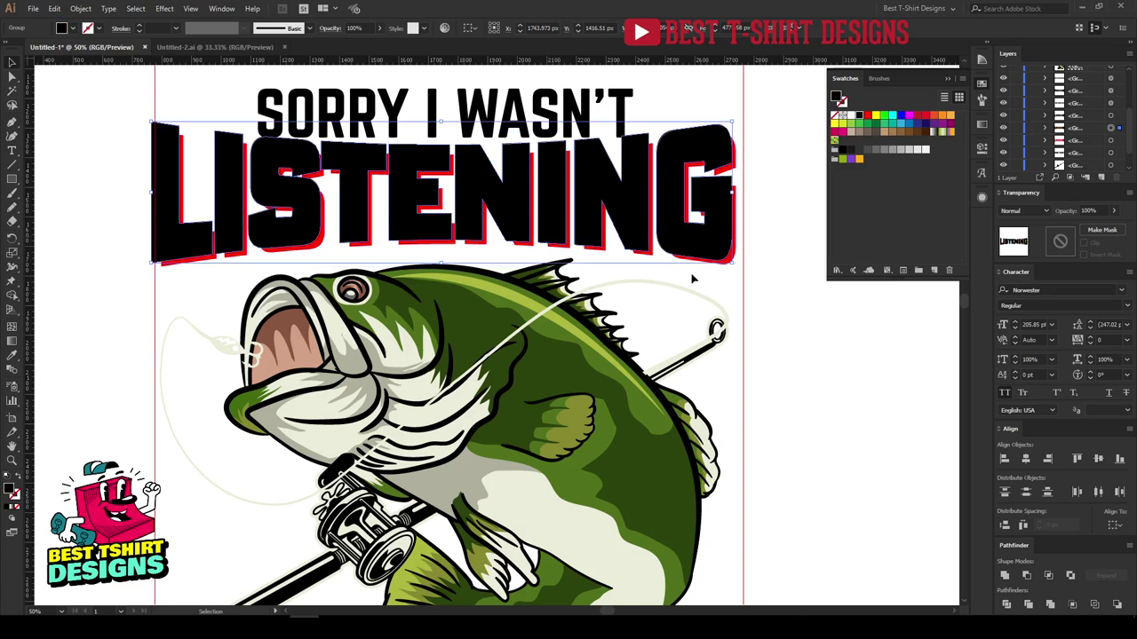
left_click(736, 222, "shift")
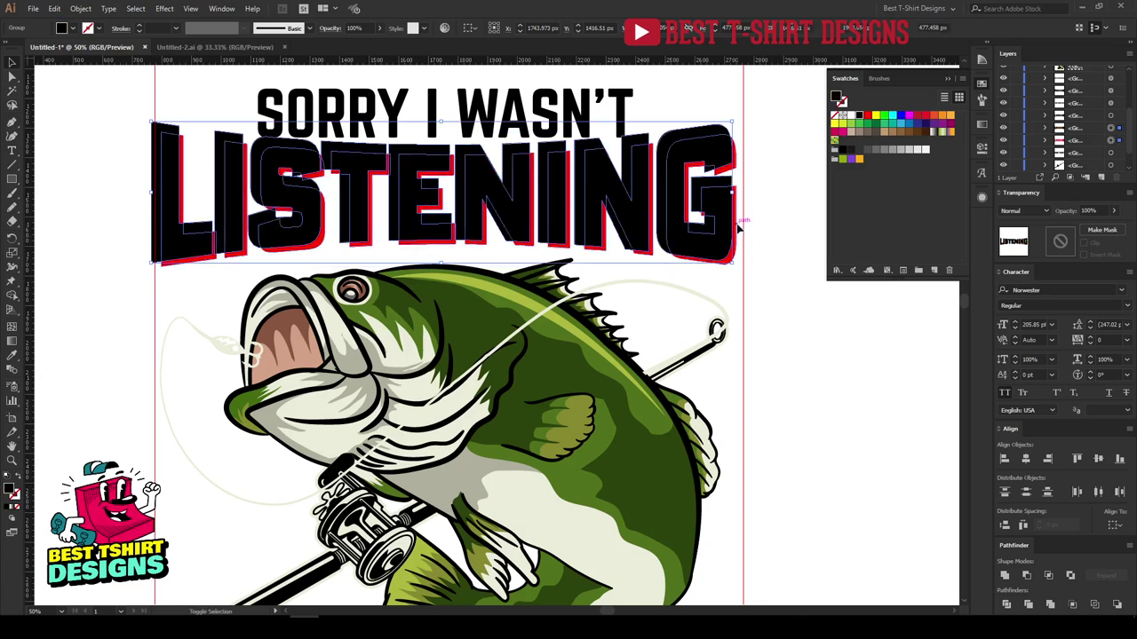
left_click(1027, 578)
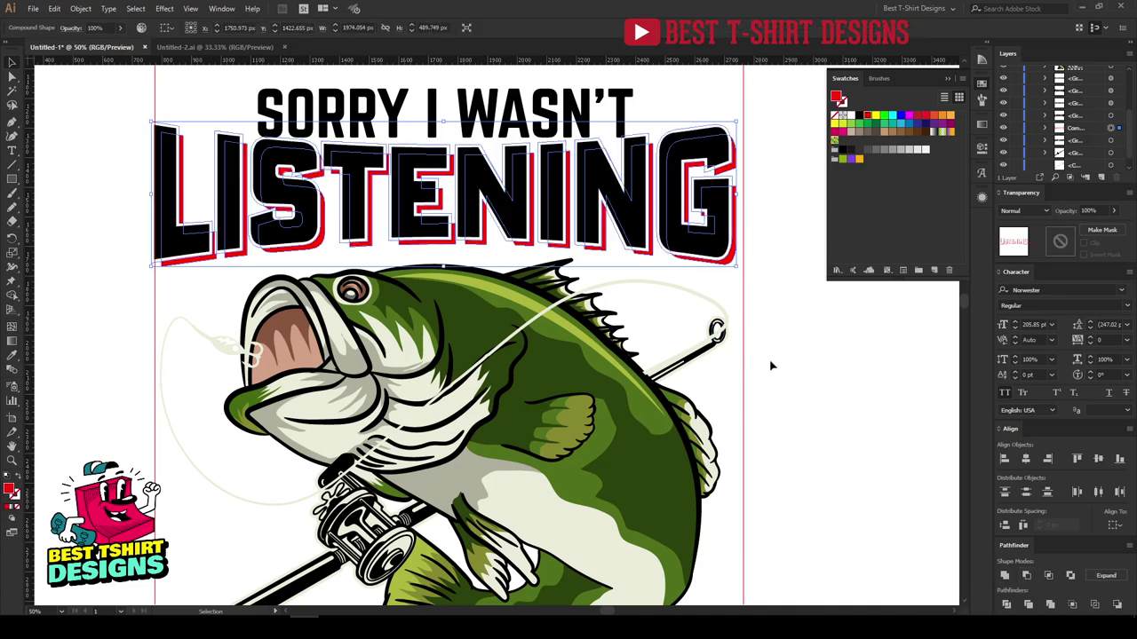
key("ctrl+z")
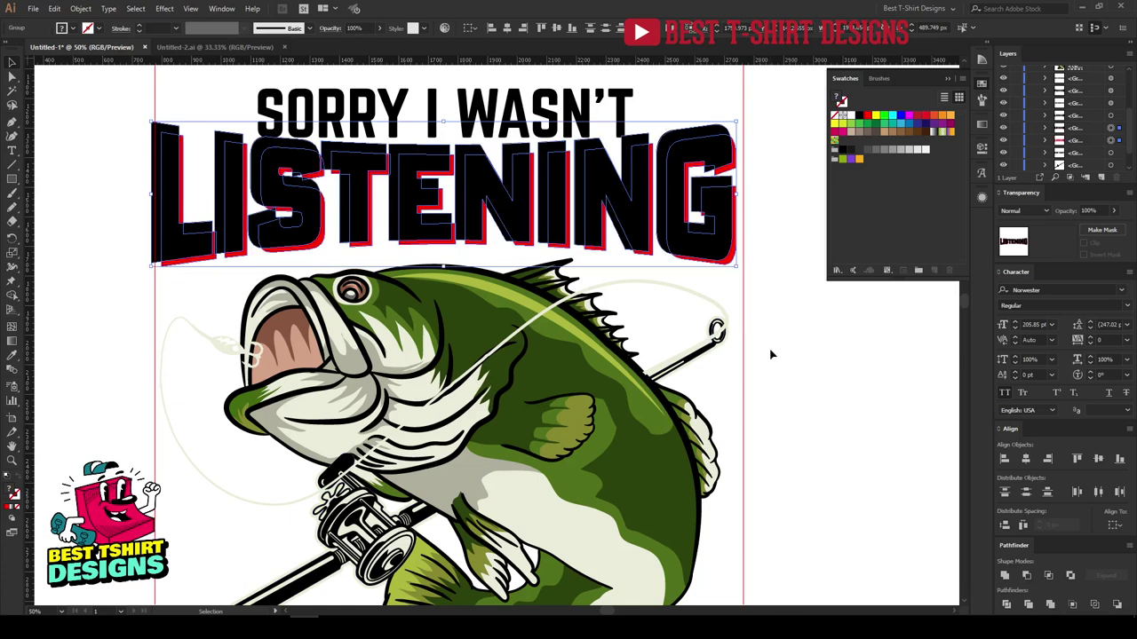
left_click(771, 355)
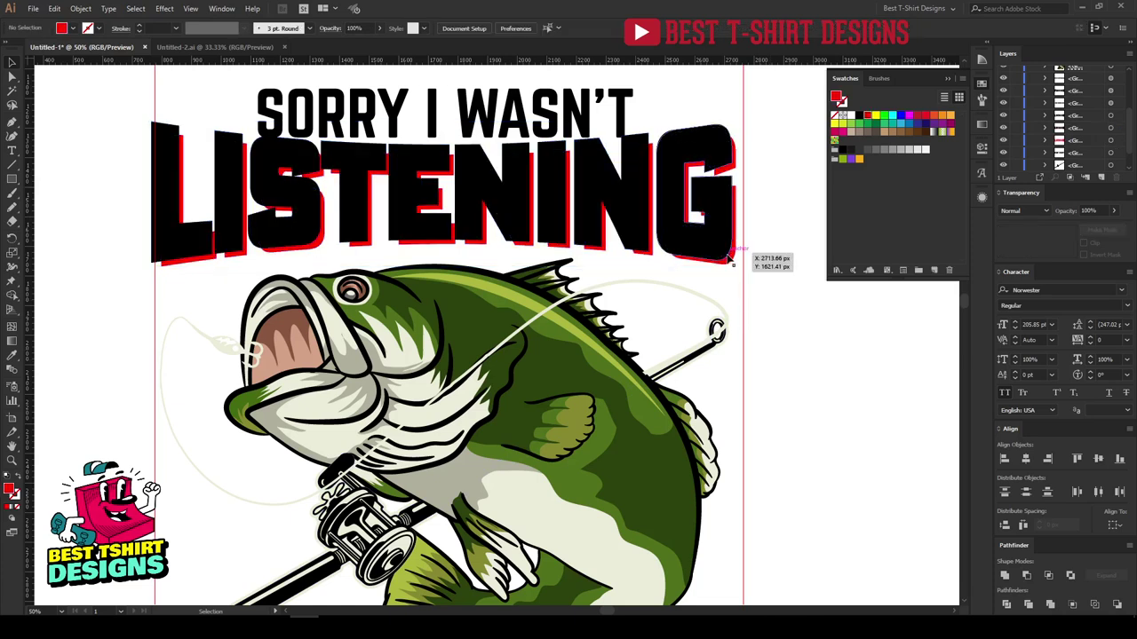
key("ctrl+z")
key("ctrl+z")
key("ctrl+z")
key("ctrl+z")
- Make an opacity mask on LISTENING from a pasted-in-front copy, then exit mask editing
left_click(737, 246)
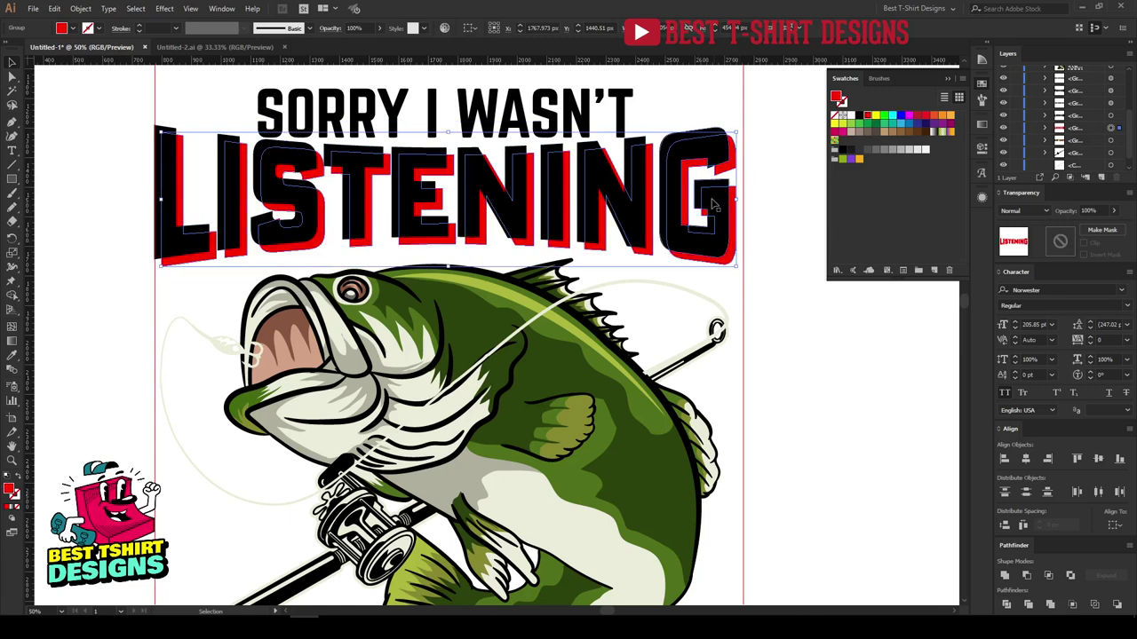
left_click(1060, 245)
key("ctrl+f")
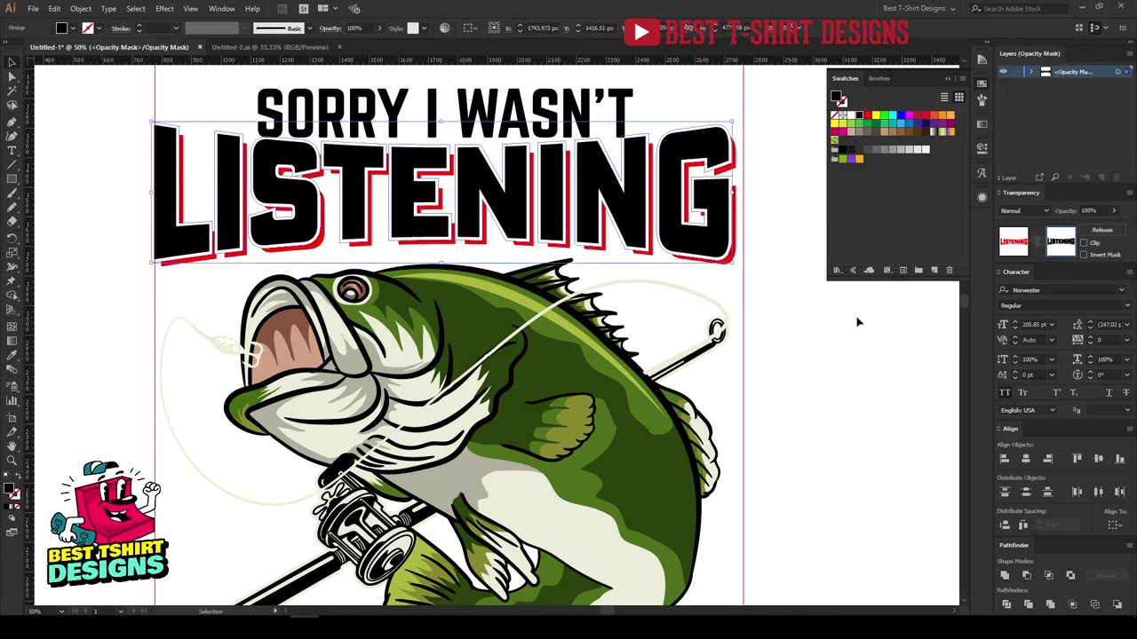
left_click(819, 342)
left_click(1018, 248)
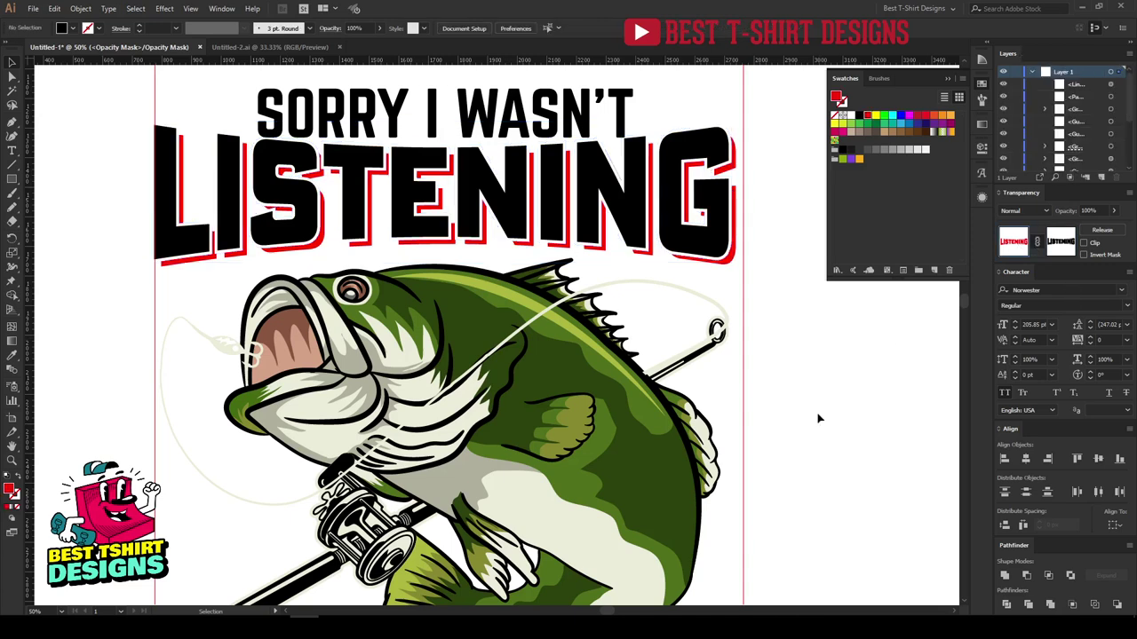
- Stretch the LISTENING headline slightly wider
left_click(719, 194)
left_click_drag(738, 197, 744, 198)
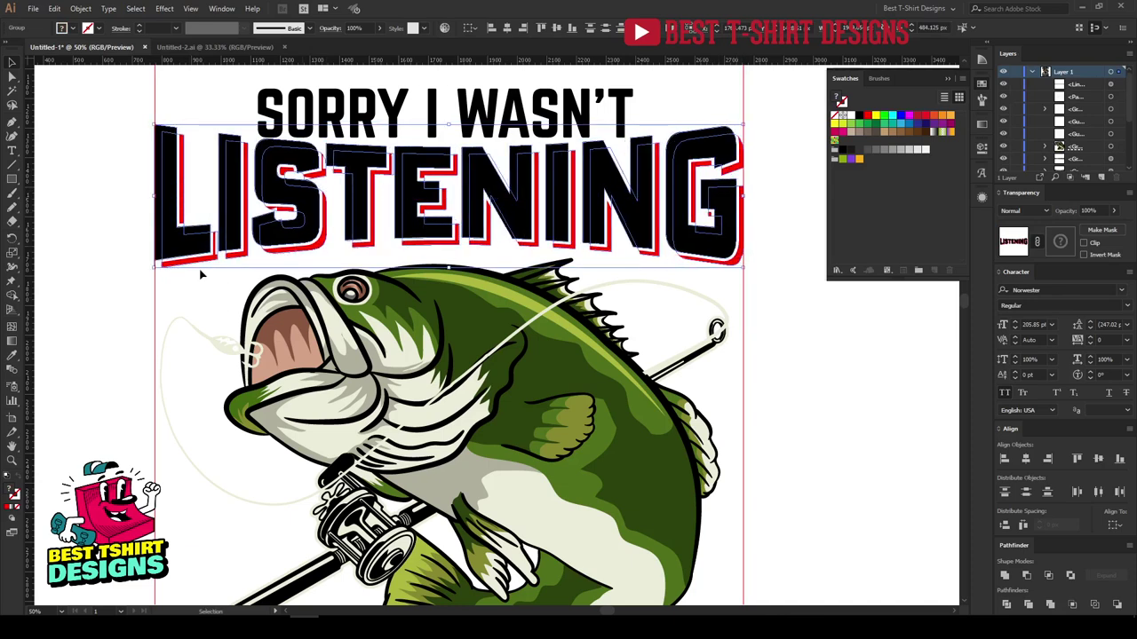
scroll(388, 195, "down", 1, "alt")
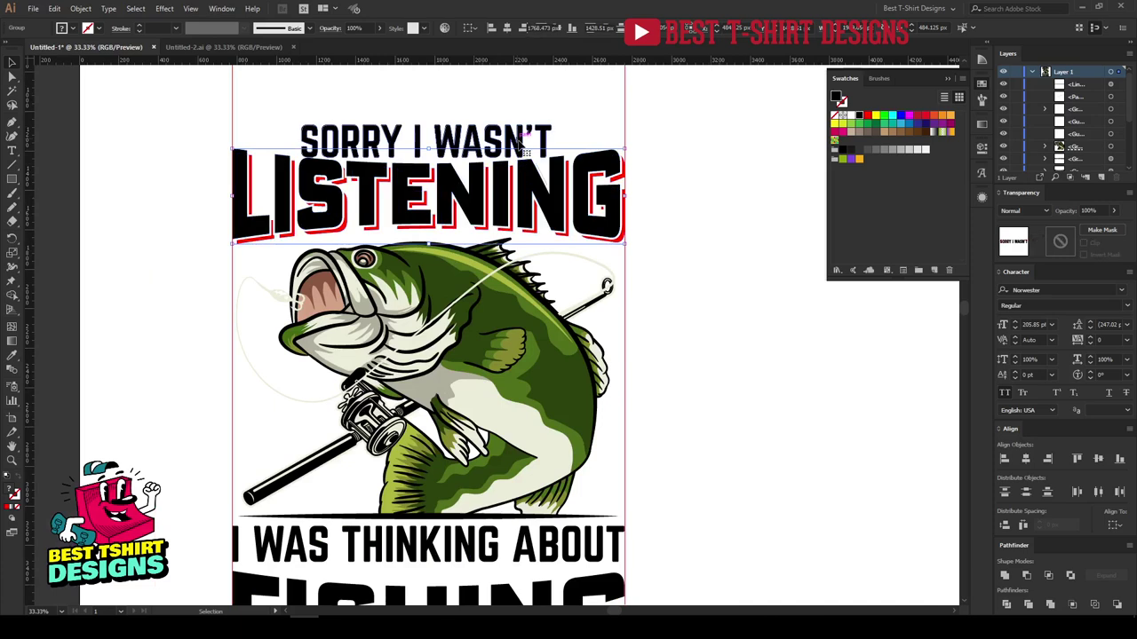
- Move SORRY I WASN'T and LISTENING together slightly lower, touching the bass
left_click(522, 146)
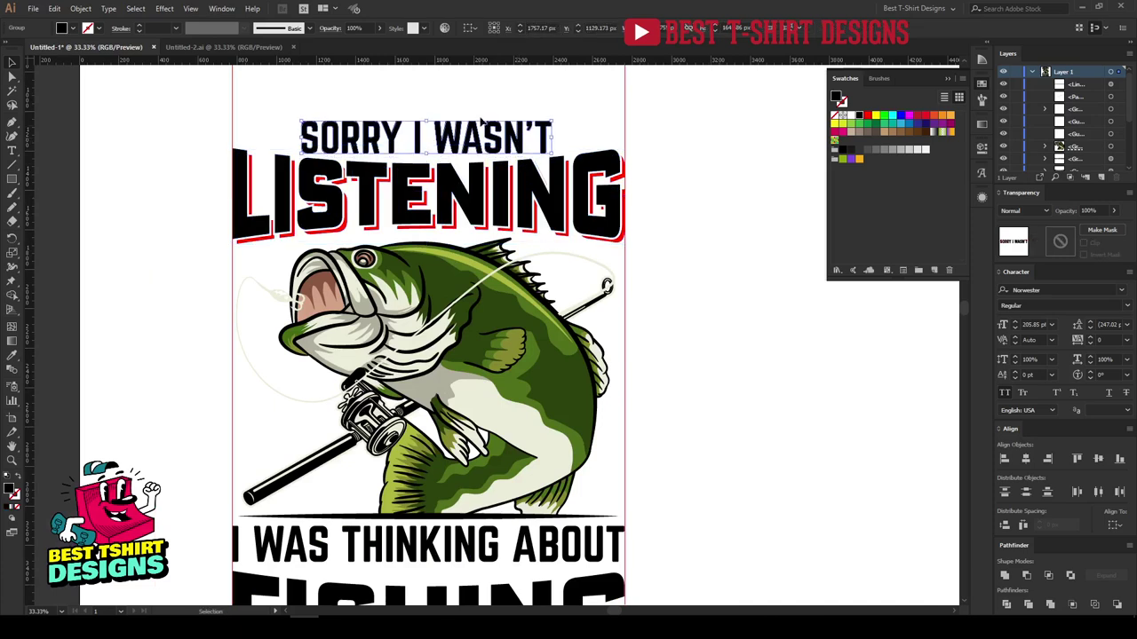
left_click(502, 197, "shift")
key("shift+Down")
key("shift+Down")
key("shift+Down")
key("shift+Down")
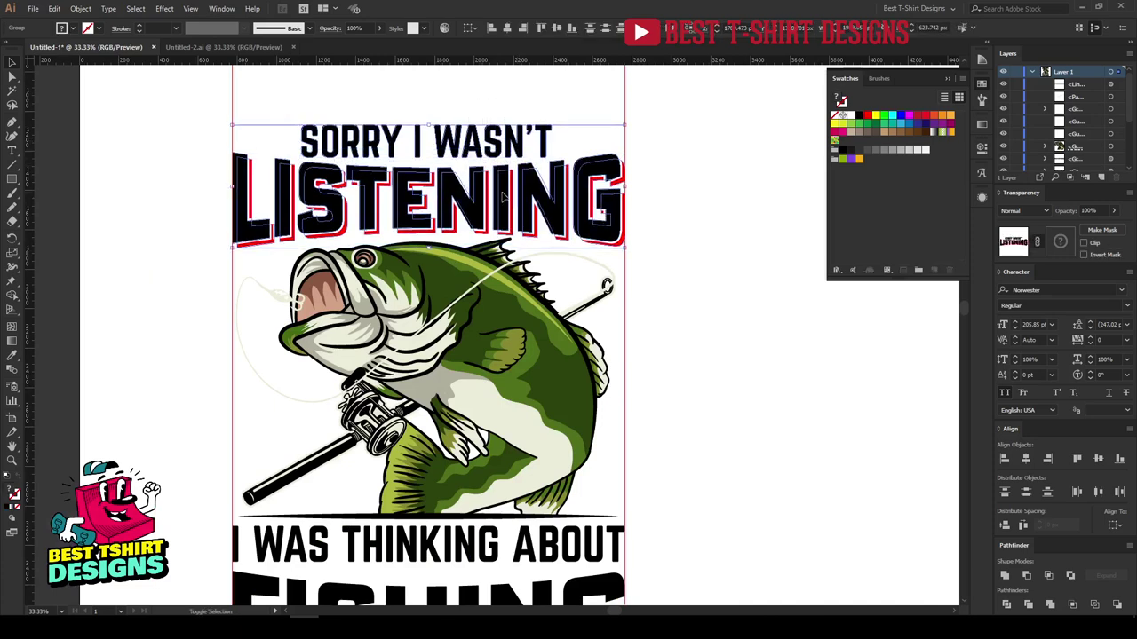
key("shift+Down")
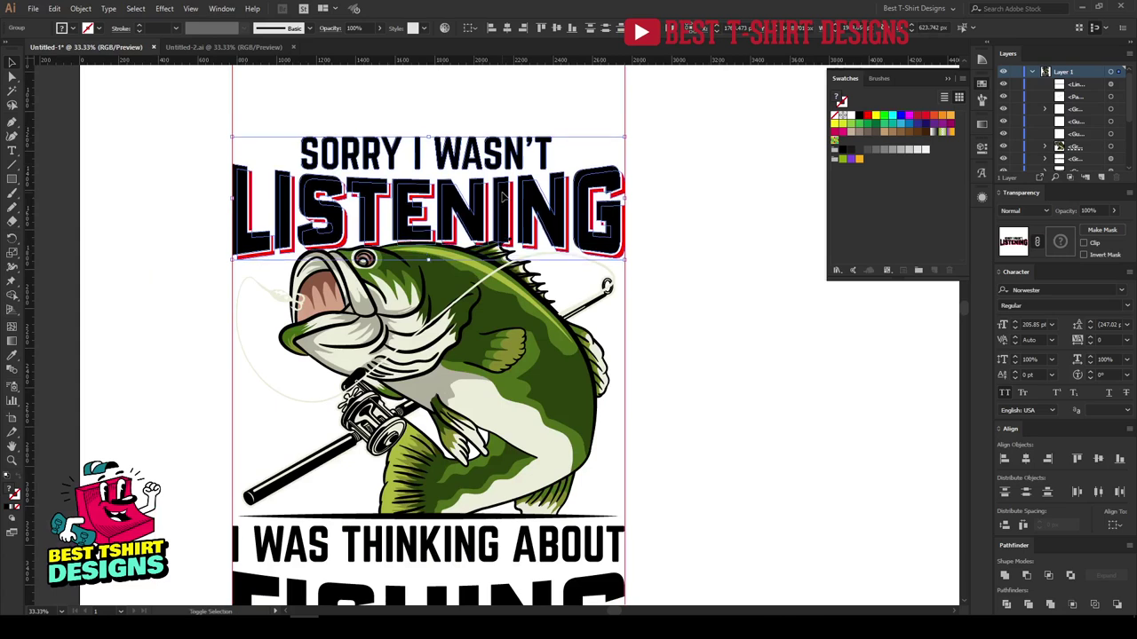
left_click(733, 394)
scroll(733, 394, "down", 3)
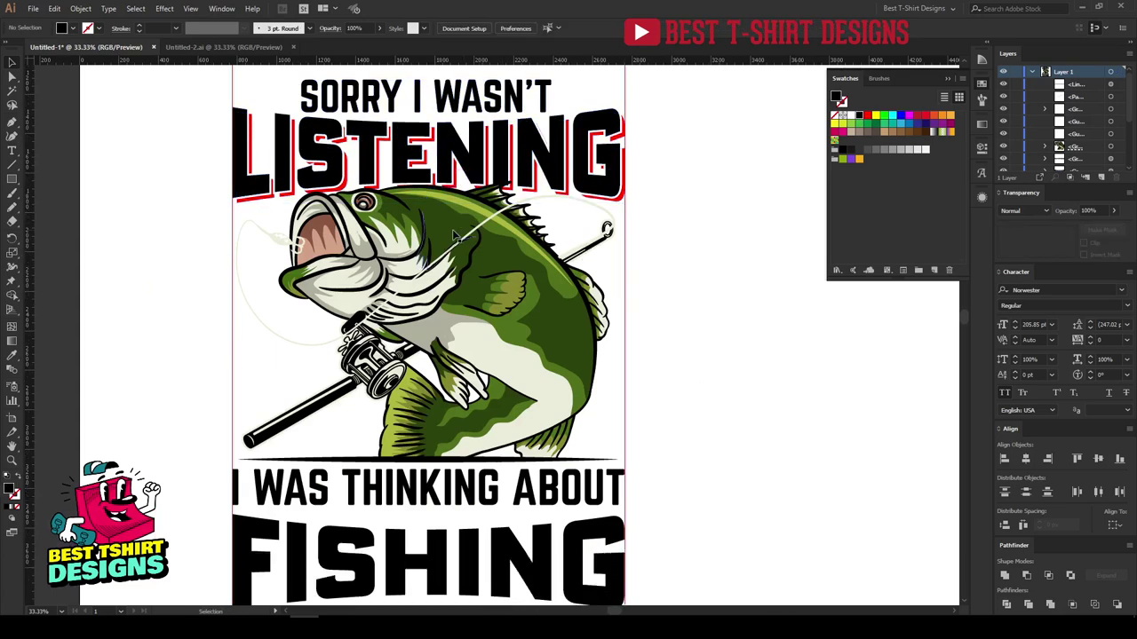
- Narrow the FISHING headline and expand its appearance into plain shapes
left_click(480, 448)
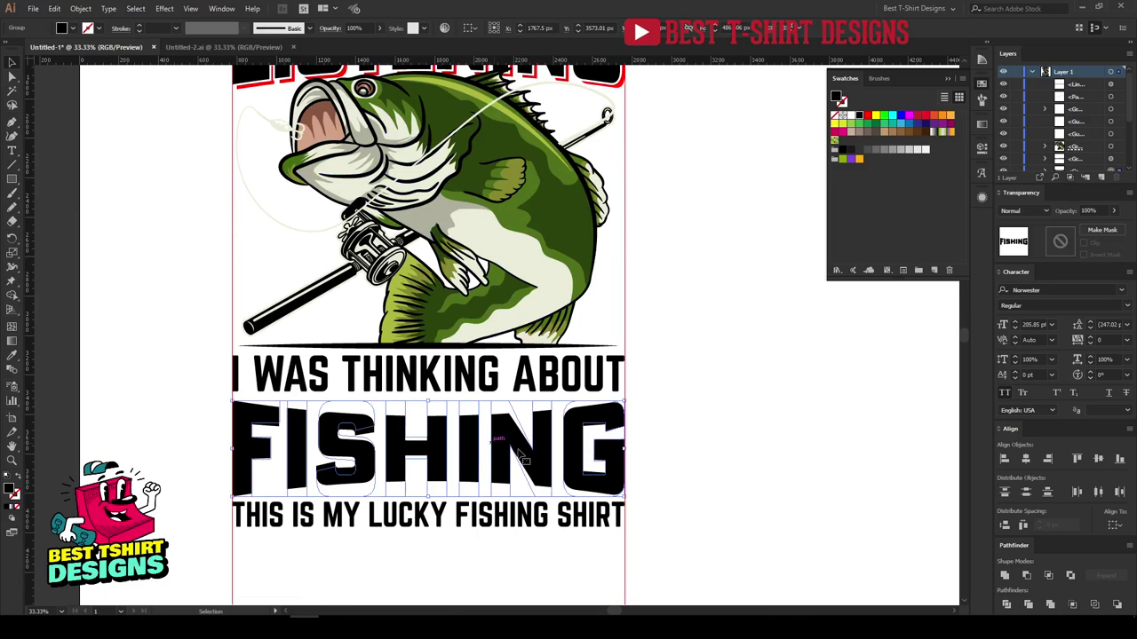
scroll(666, 473, "up", 1)
left_click_drag(627, 466, 621, 462)
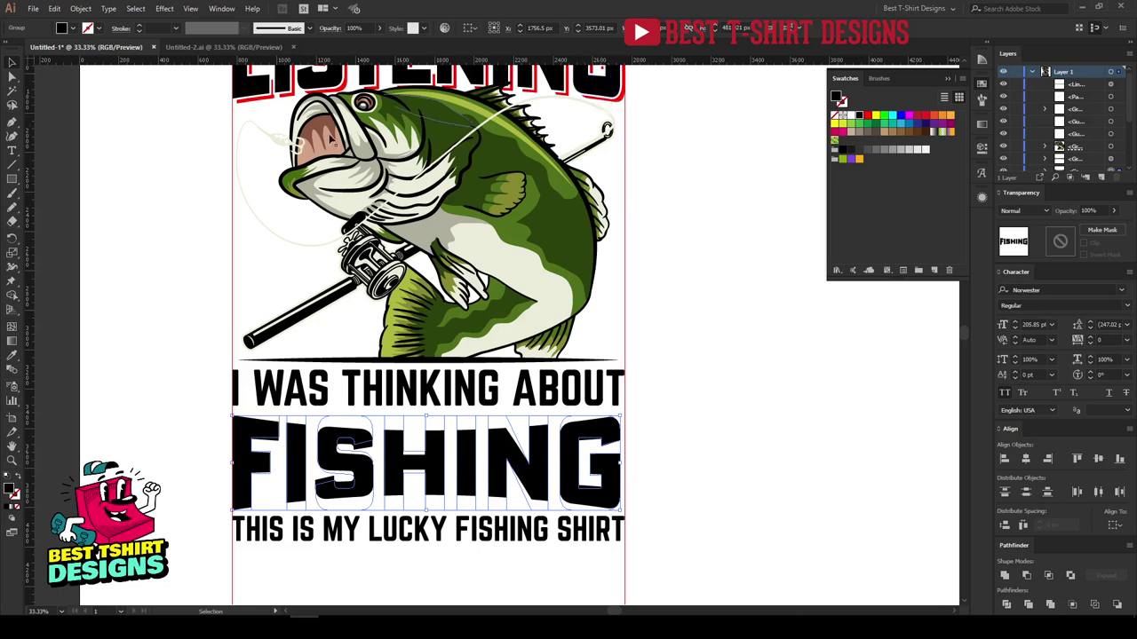
left_click(80, 8)
left_click(102, 148)
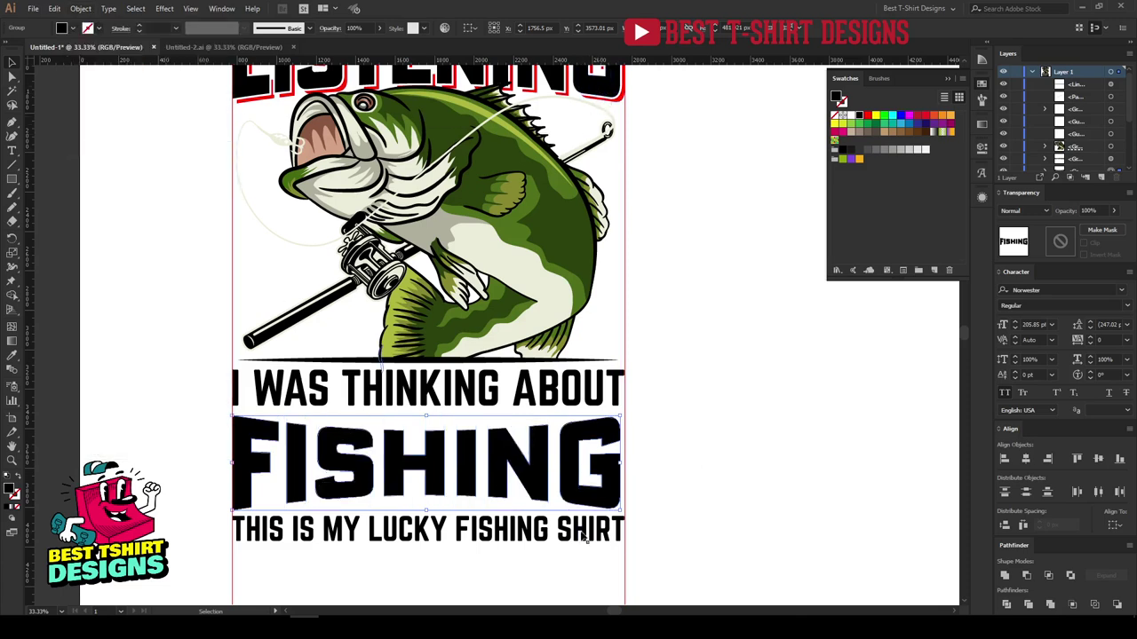
left_click_drag(621, 462, 613, 463)
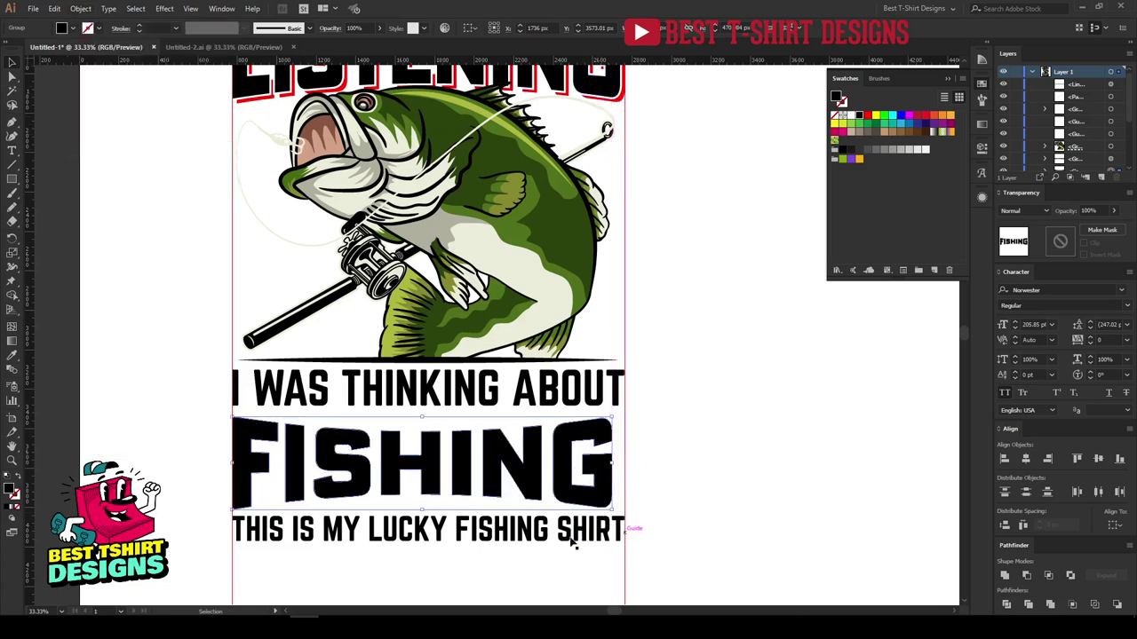
scroll(515, 540, "up", 1)
scroll(657, 533, "down", 2)
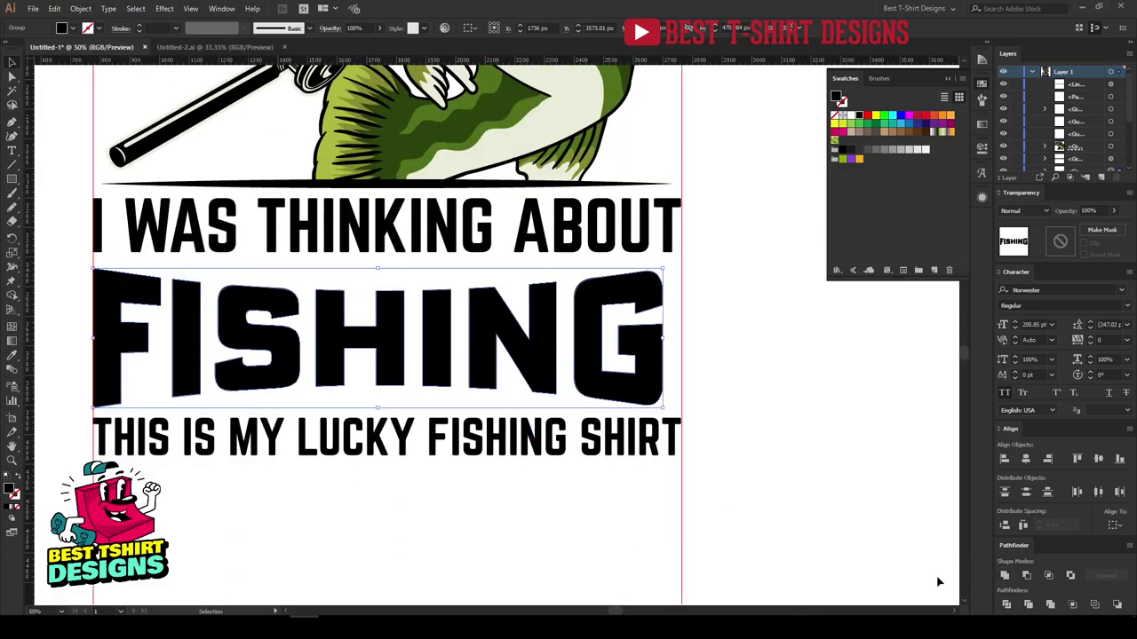
key("a")
key("v")
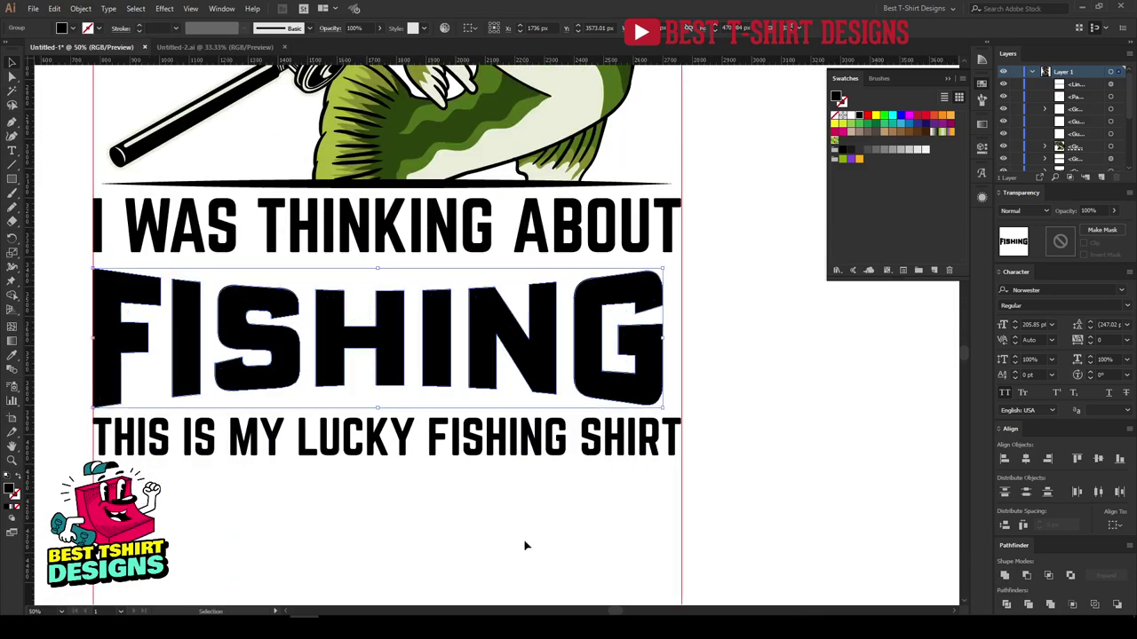
- Fill the FISHING copy blue and offset it right and down as a shadow
left_click(899, 118)
key("Right")
key("Right")
key("Right")
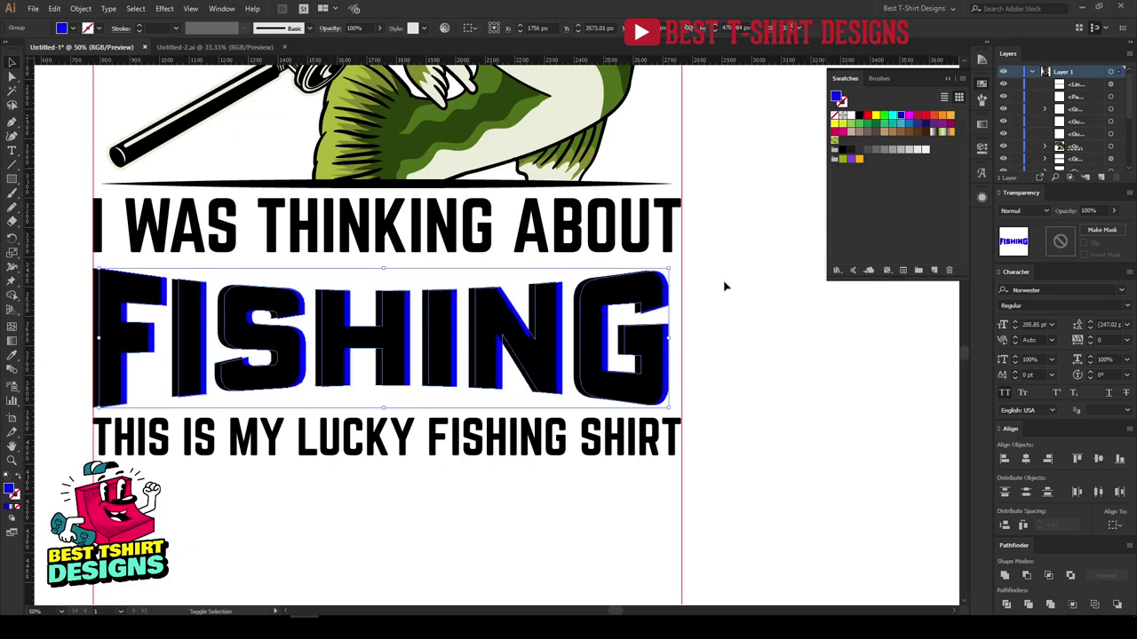
key("Right")
key("Right")
key("Right")
key("Right")
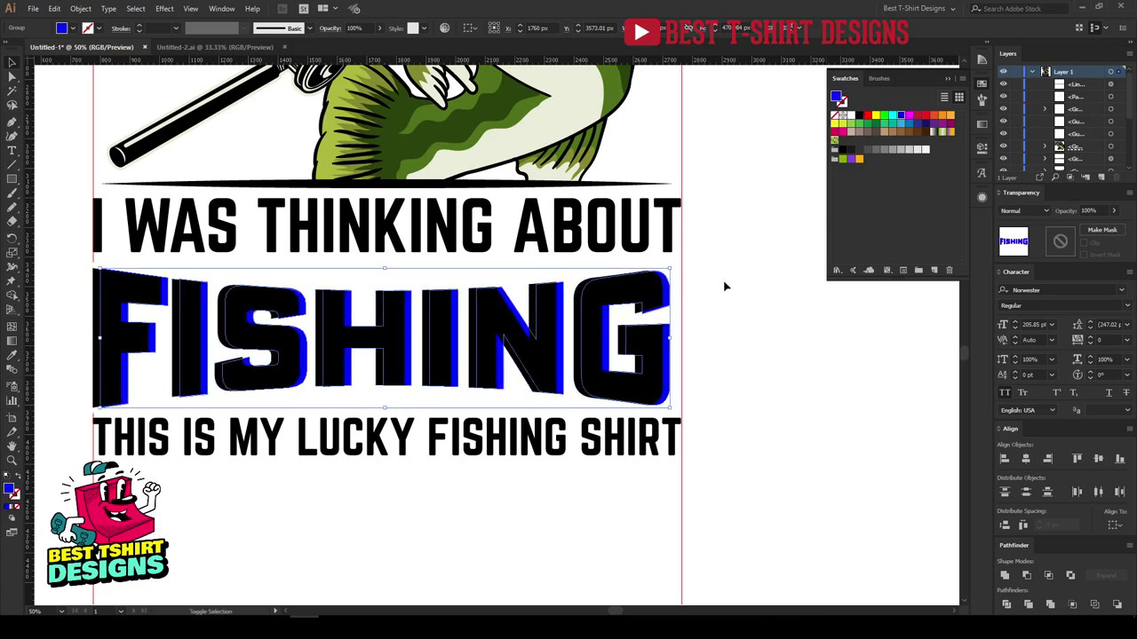
key("Down")
key("Down")
key("Down")
key("Down")
key("Down")
key("Down")
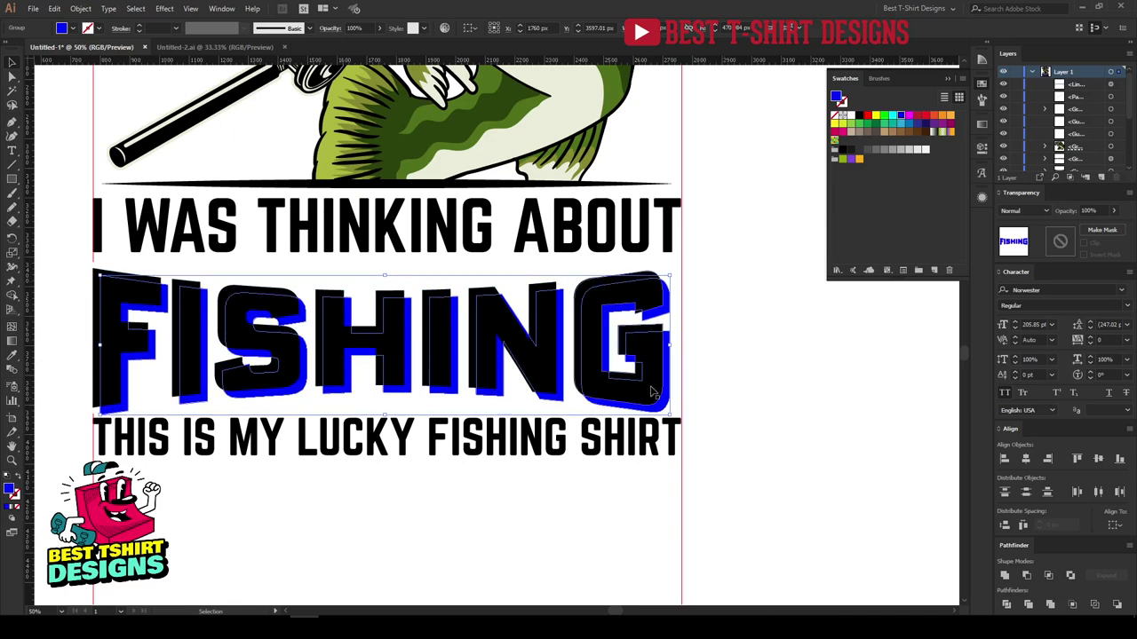
- Outline the black FISHING text, offset its path, and unite it into one shape
left_click(591, 349)
key("ctrl+shift+o")
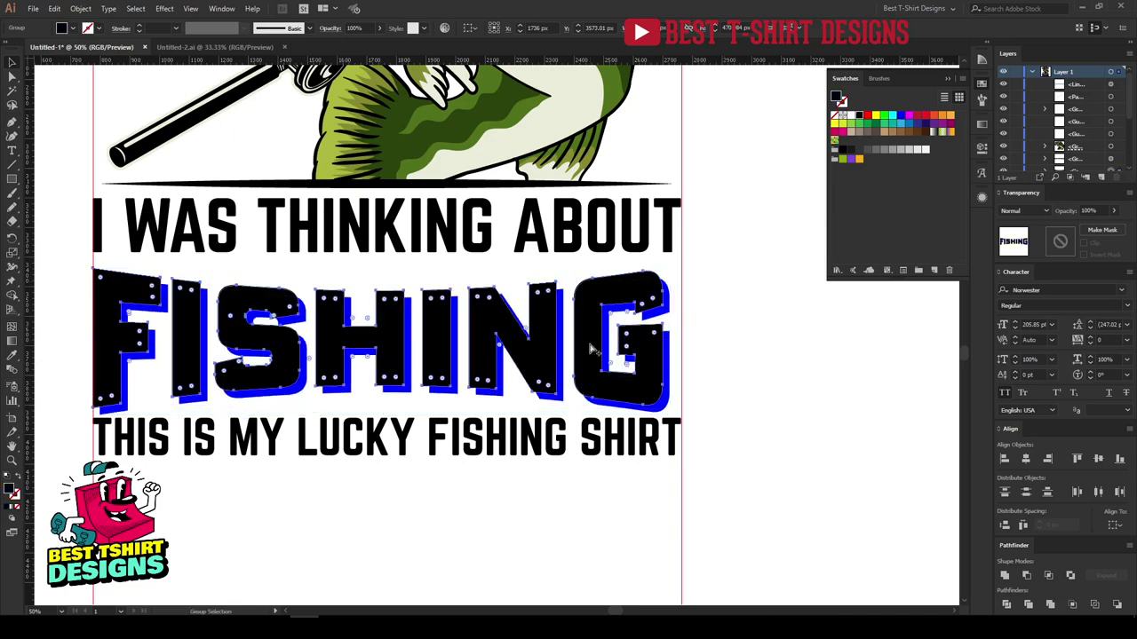
key("ctrl+alt+shift+e")
key("Return")
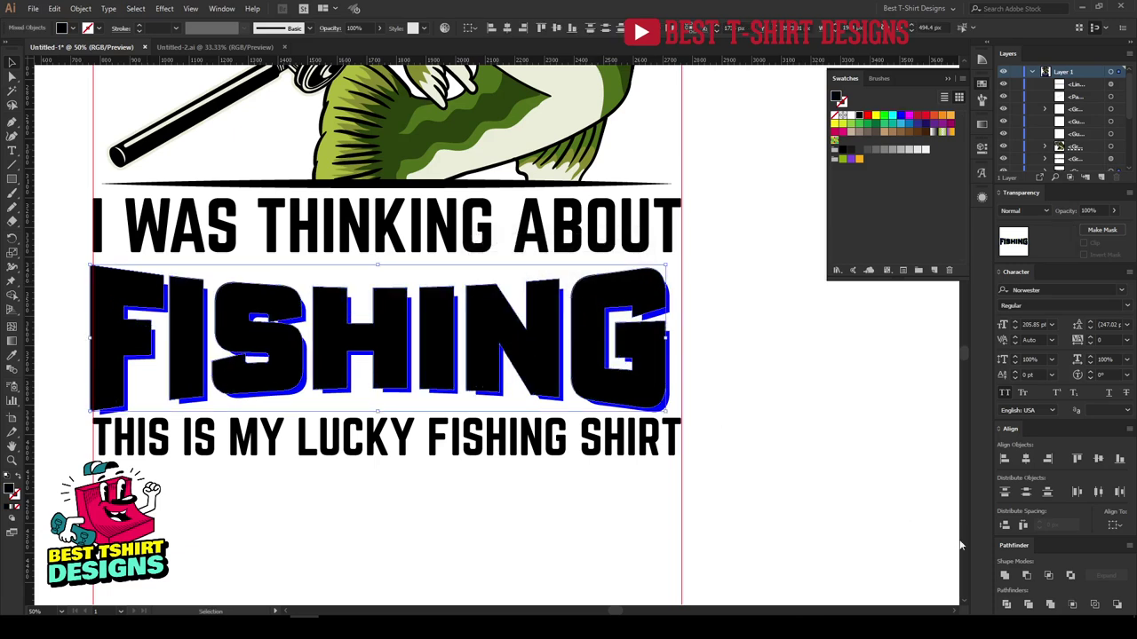
left_click(1004, 575)
left_click(801, 482)
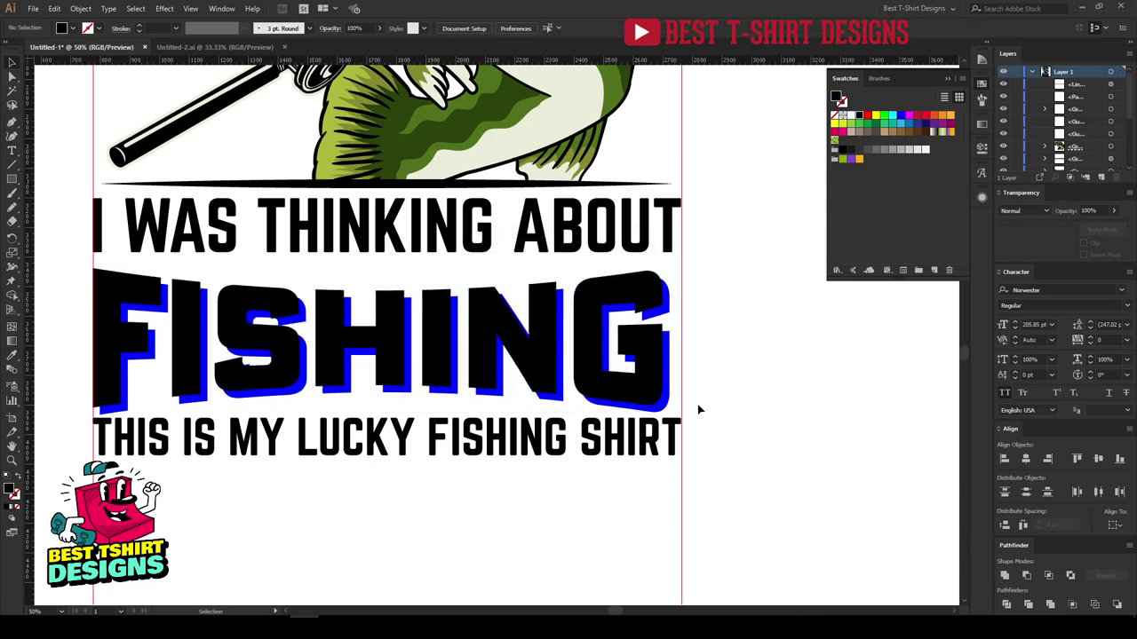
- Apply an opacity mask to the blue-and-black FISHING group using a pasted-in-place copy
left_click(670, 374)
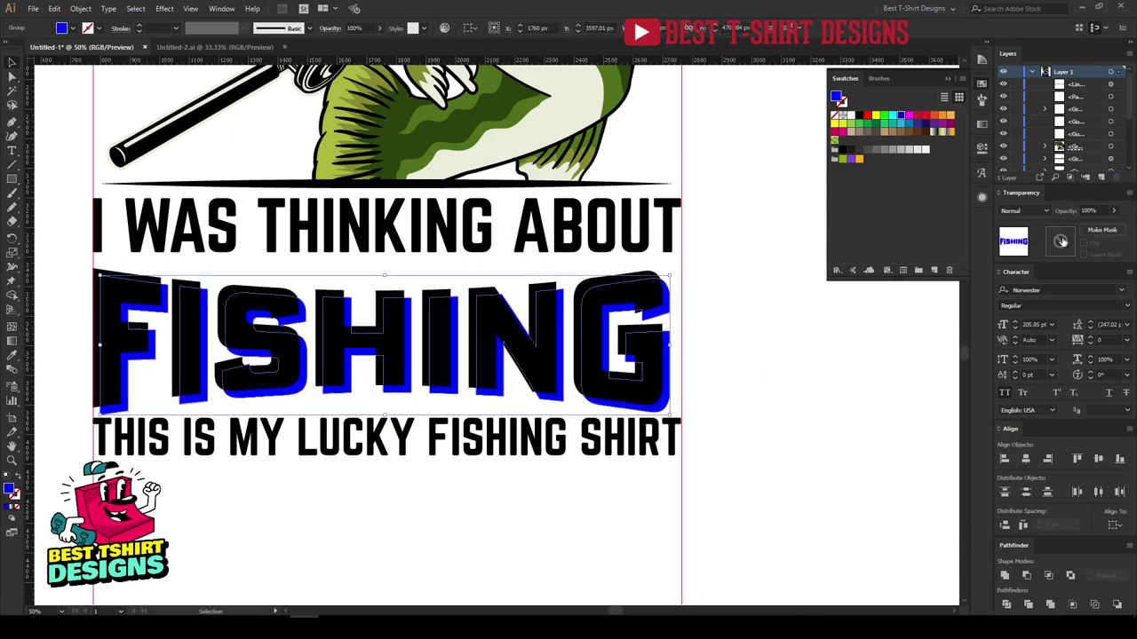
double_click(1060, 241)
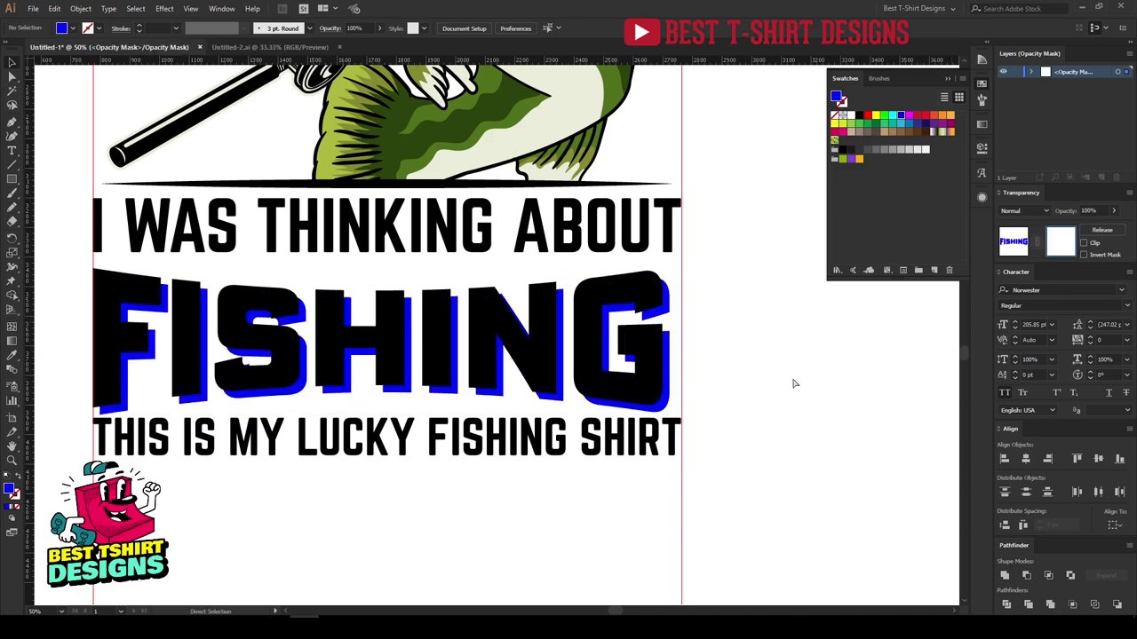
key("ctrl+f")
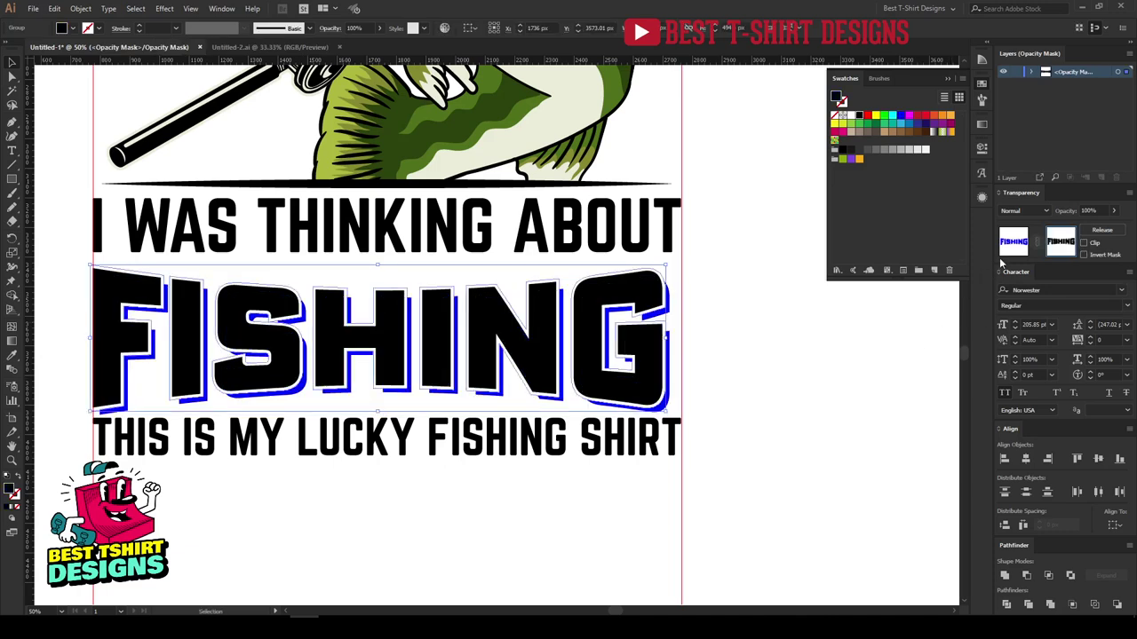
key("ctrl+z")
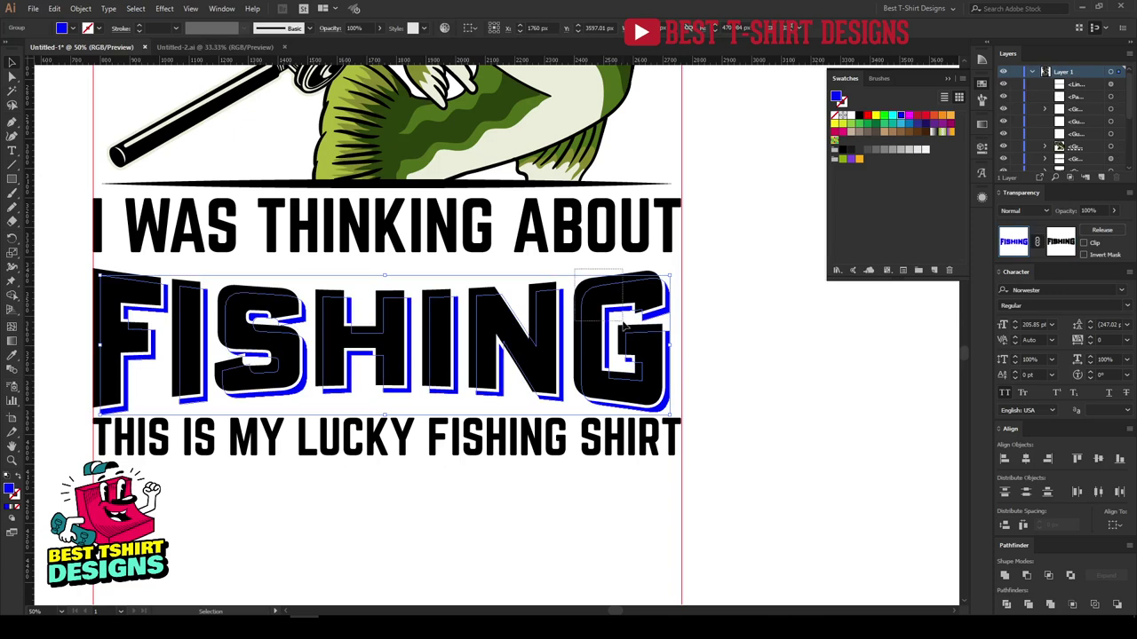
key("ctrl+z")
- Widen FISHING slightly, nudge it up, then switch to the browser
left_click_drag(670, 340, 683, 338)
key("shift+Up")
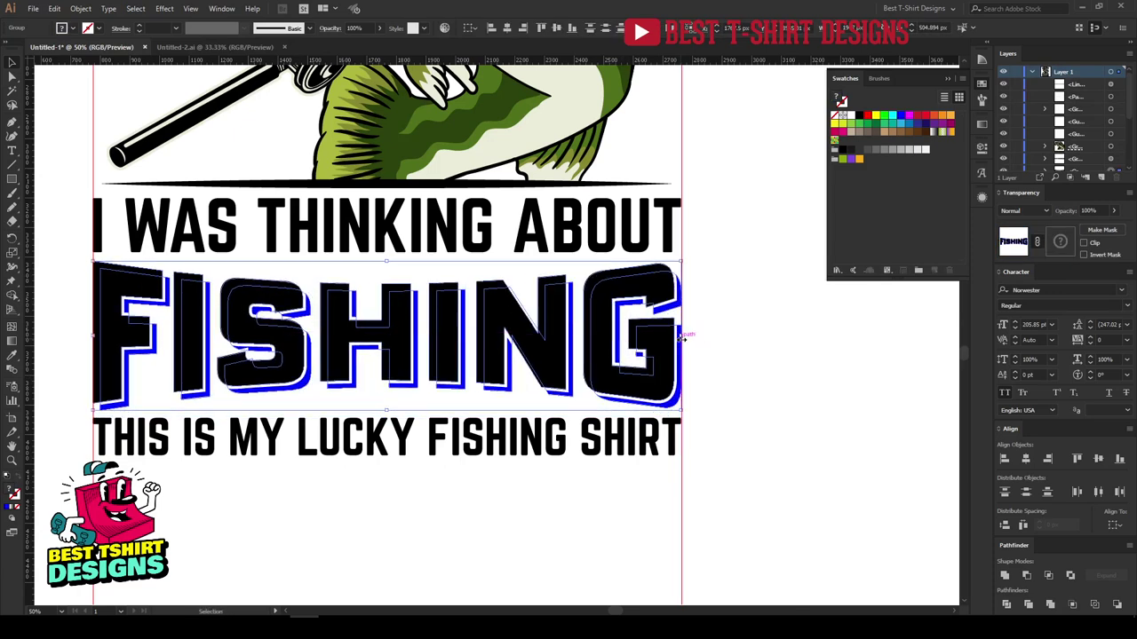
scroll(417, 415, "down", 1, "alt")
left_click(462, 484)
scroll(461, 485, "down", 1, "alt")
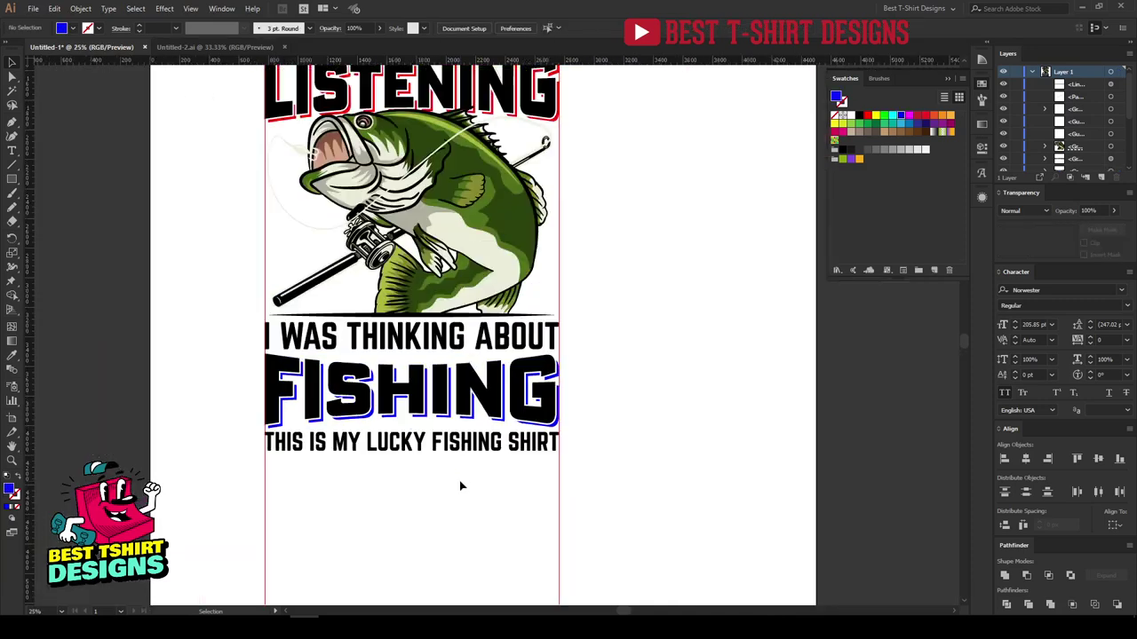
scroll(461, 486, "up", 2)
scroll(644, 441, "up", 1)
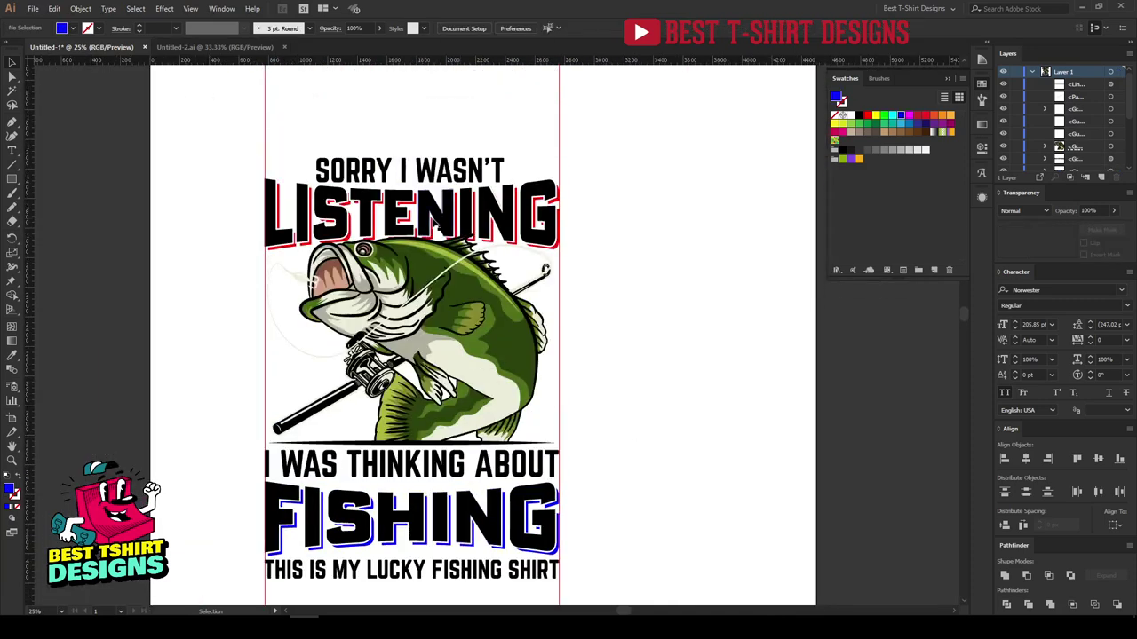
scroll(377, 147, "up", 1, "alt")
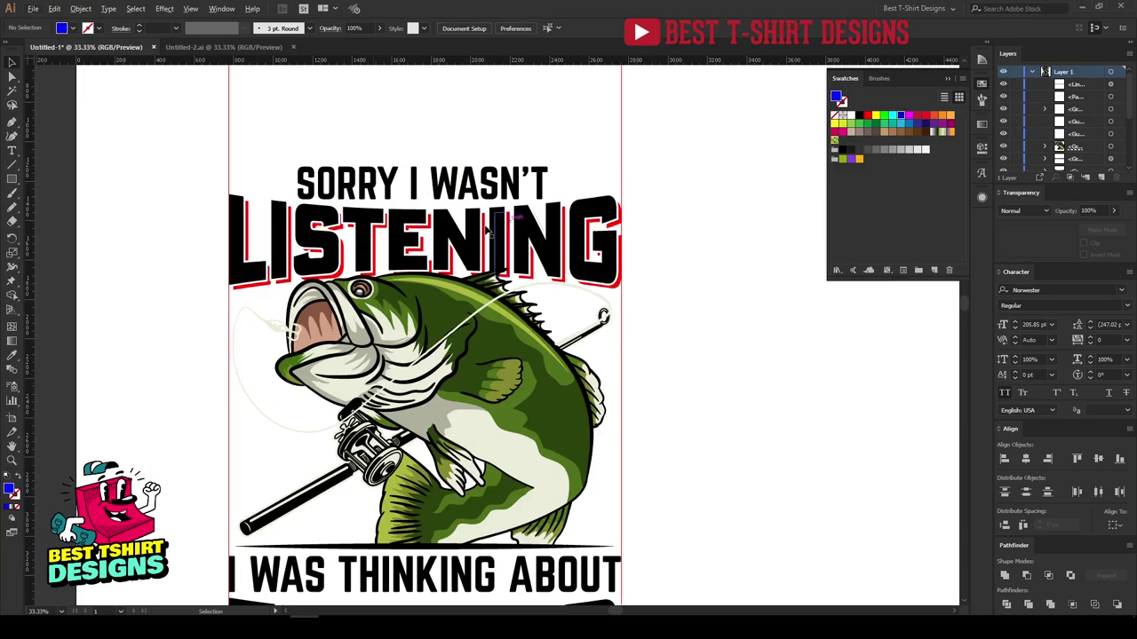
scroll(236, 182, "up", 1, "alt")
scroll(285, 167, "down", 1, "alt")
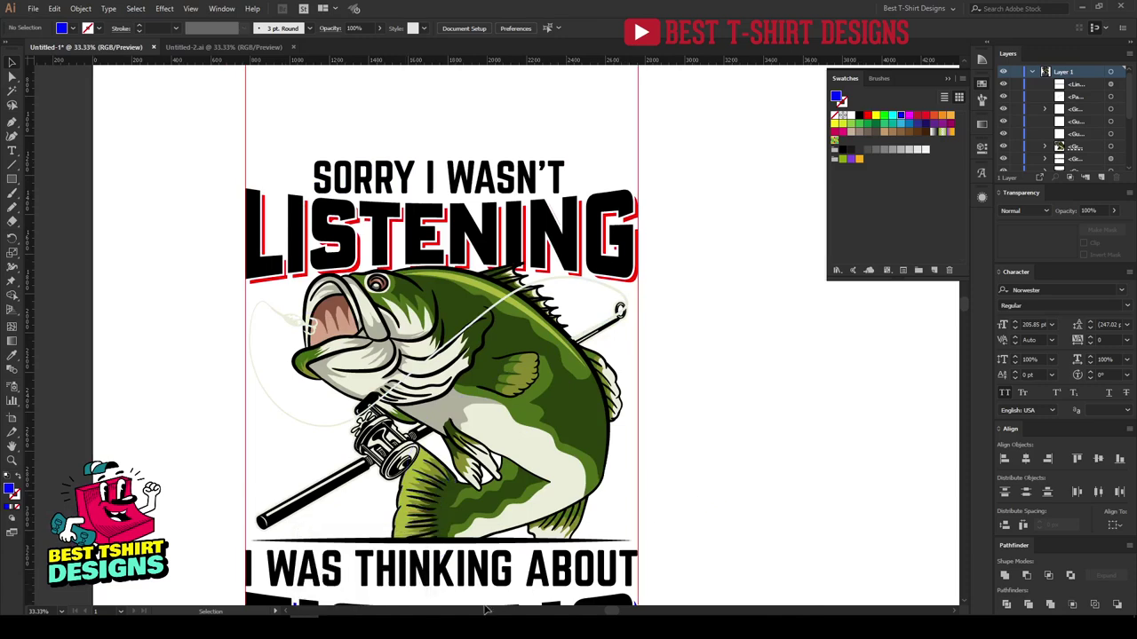
key("alt+Tab")
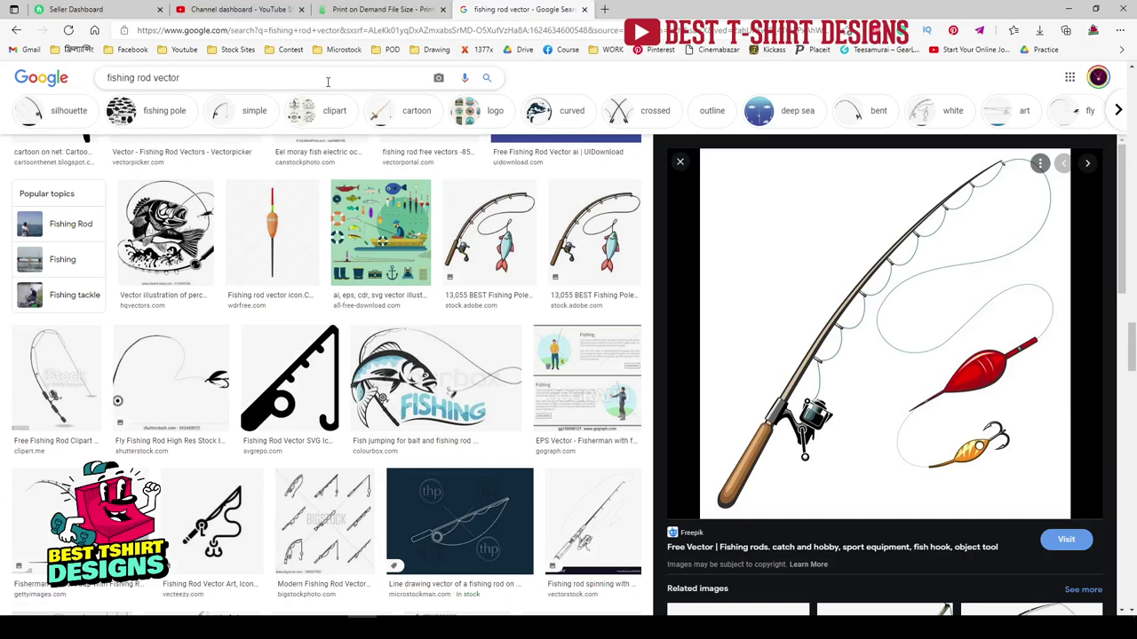
- Search Google Images for 'fish icon' and open the Wikipedia fish preview
double_click(328, 82)
left_click(327, 81)
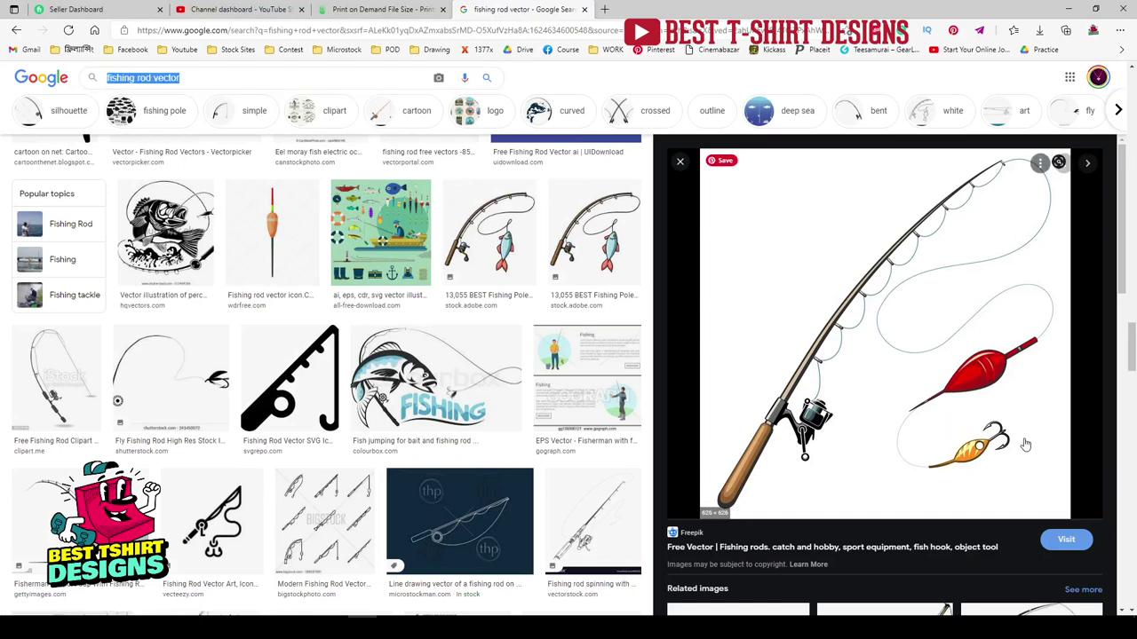
type("fish")
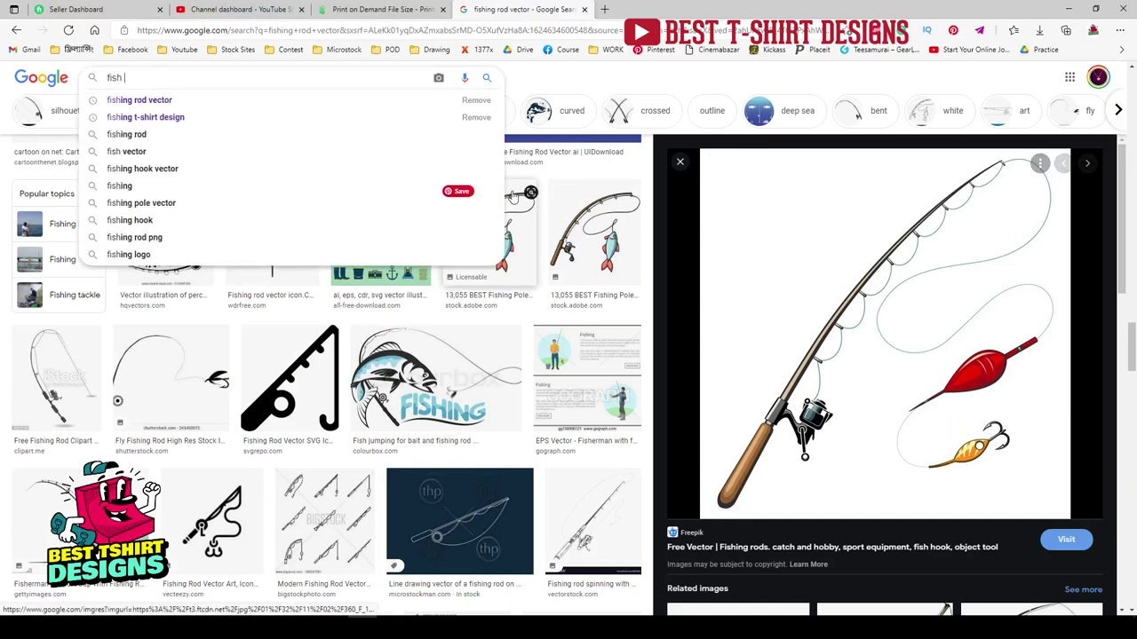
type(" icon")
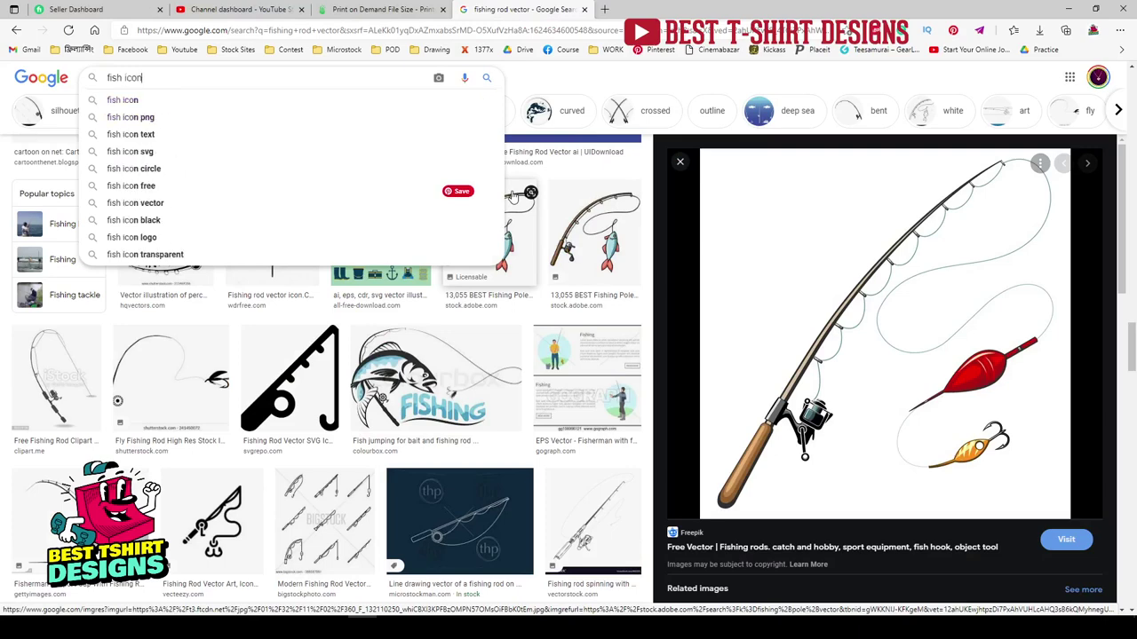
key("Return")
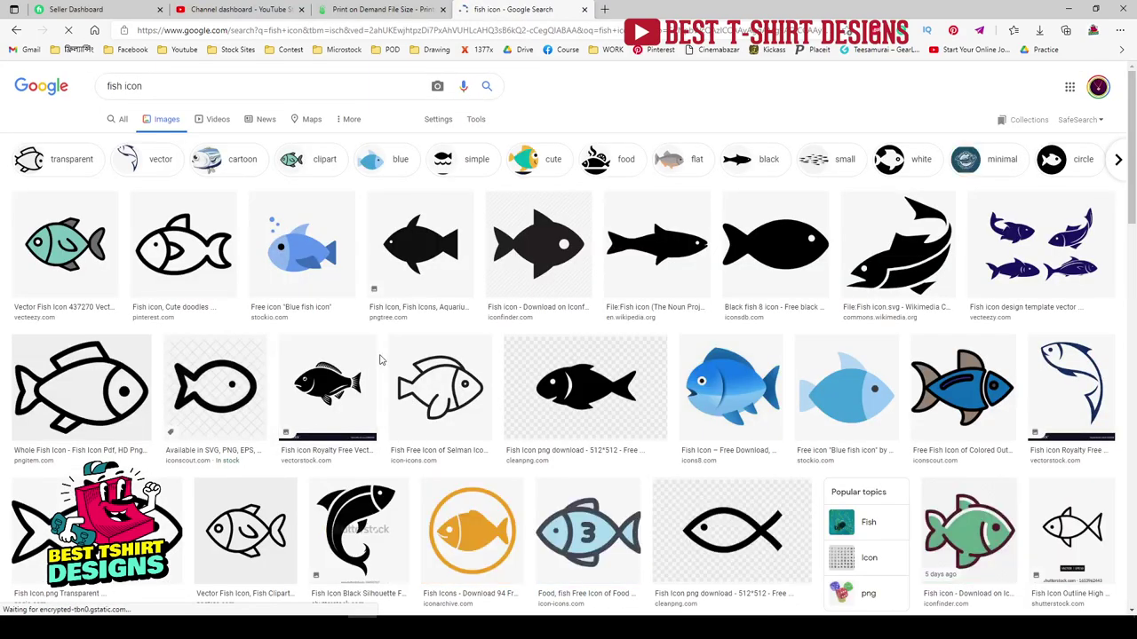
left_click(696, 268)
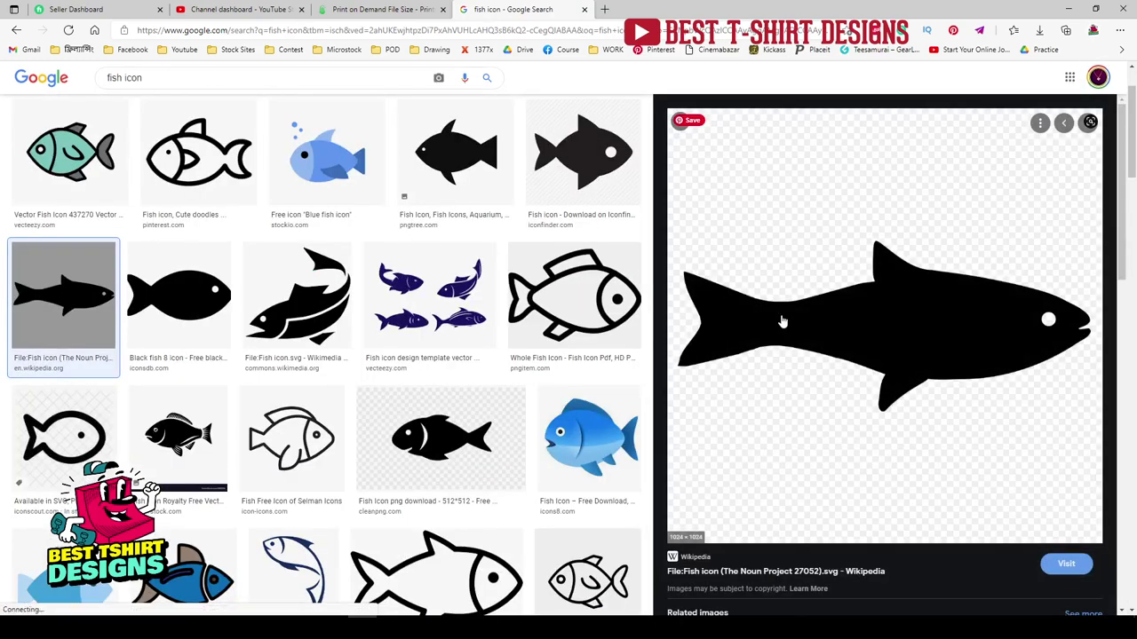
- Copy the fish image into Illustrator, then delete the broken black paste
right_click(781, 322)
left_click(821, 453)
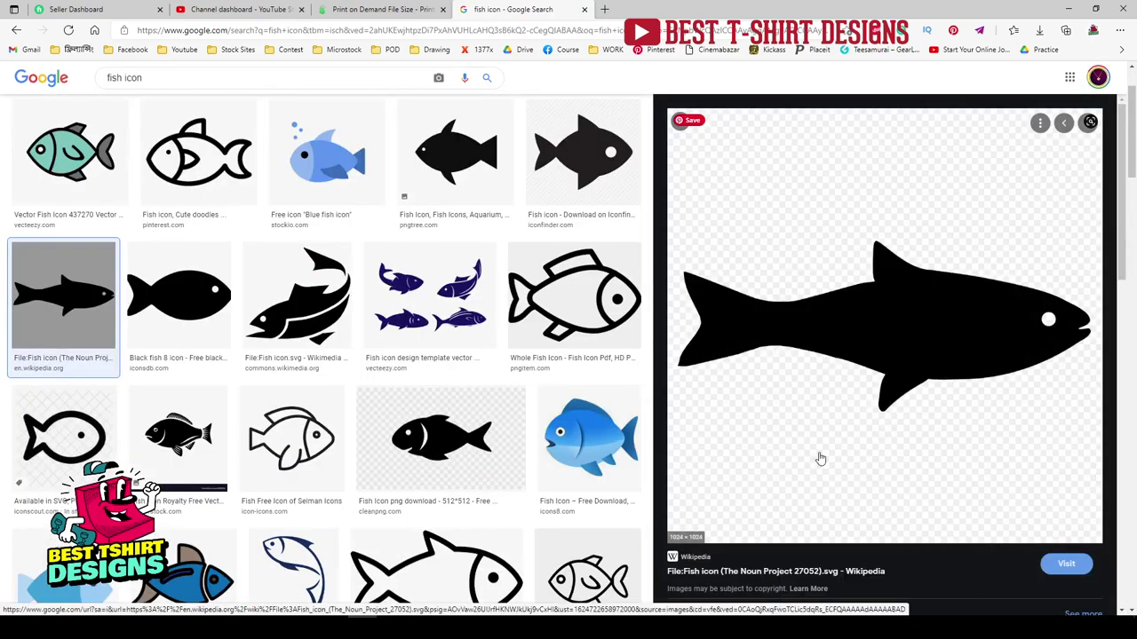
scroll(755, 500, "down", 4)
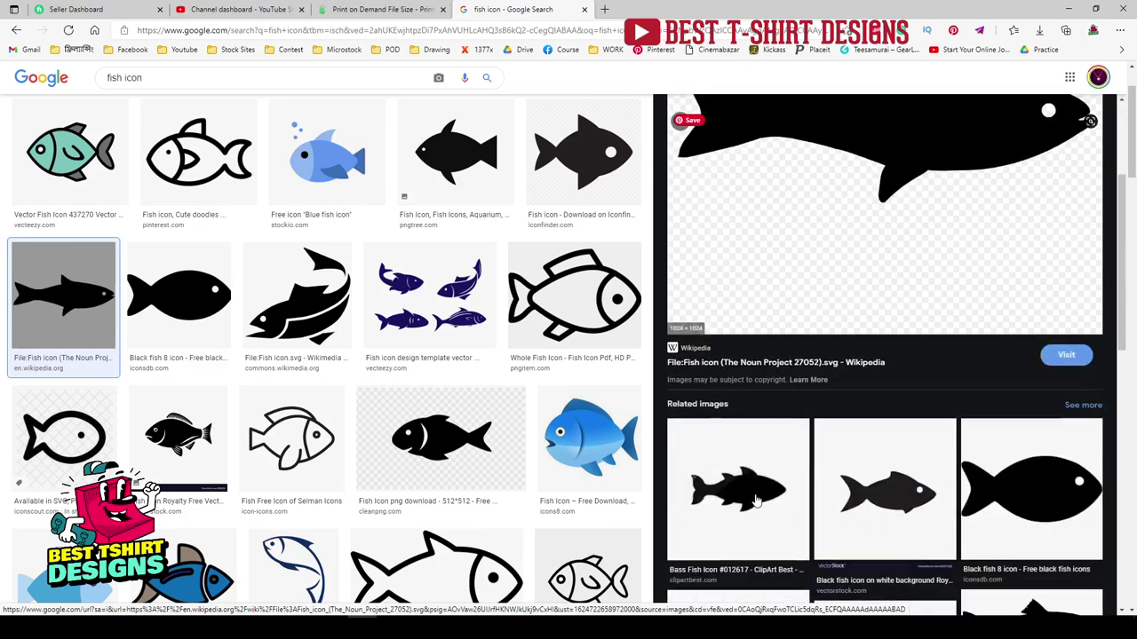
scroll(916, 285, "up", 4)
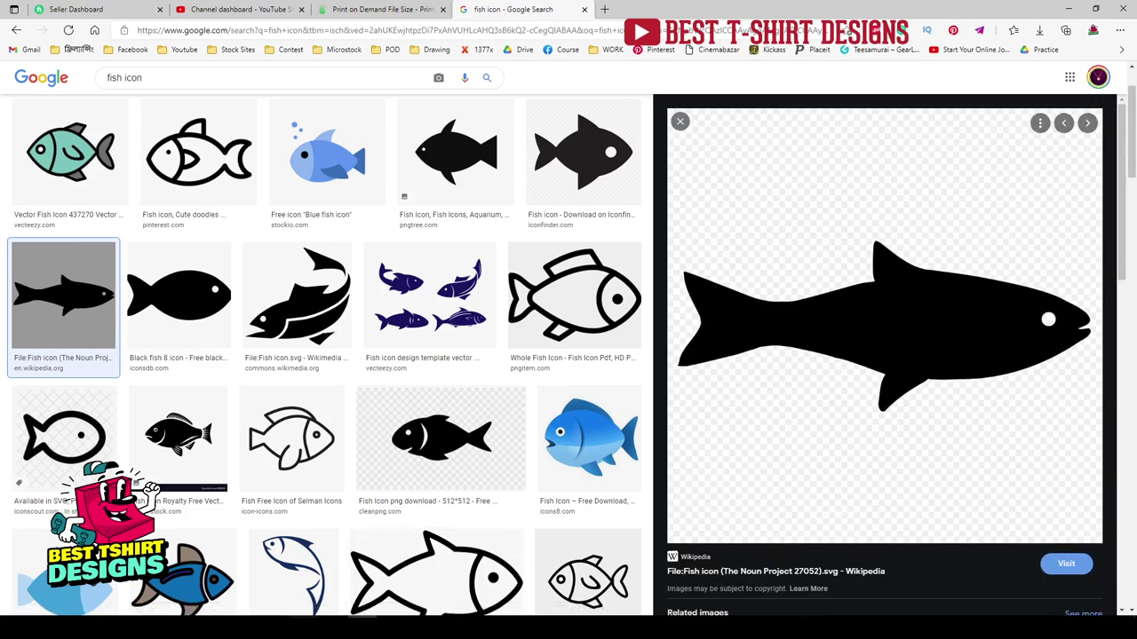
key("alt+Tab")
key("ctrl+v")
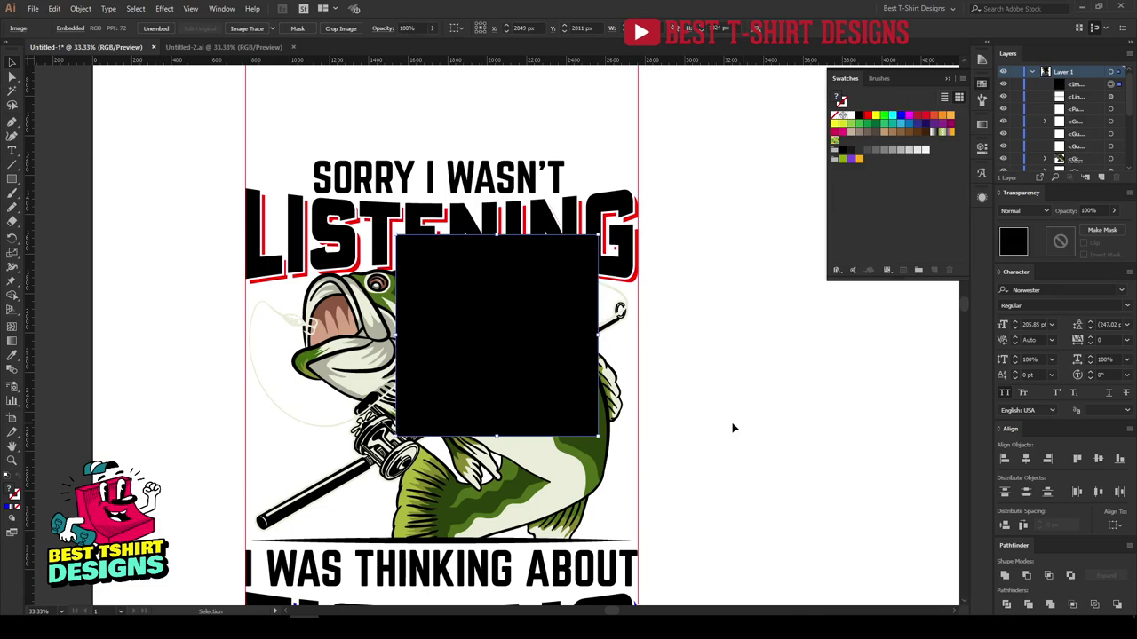
left_click_drag(517, 371, 816, 385)
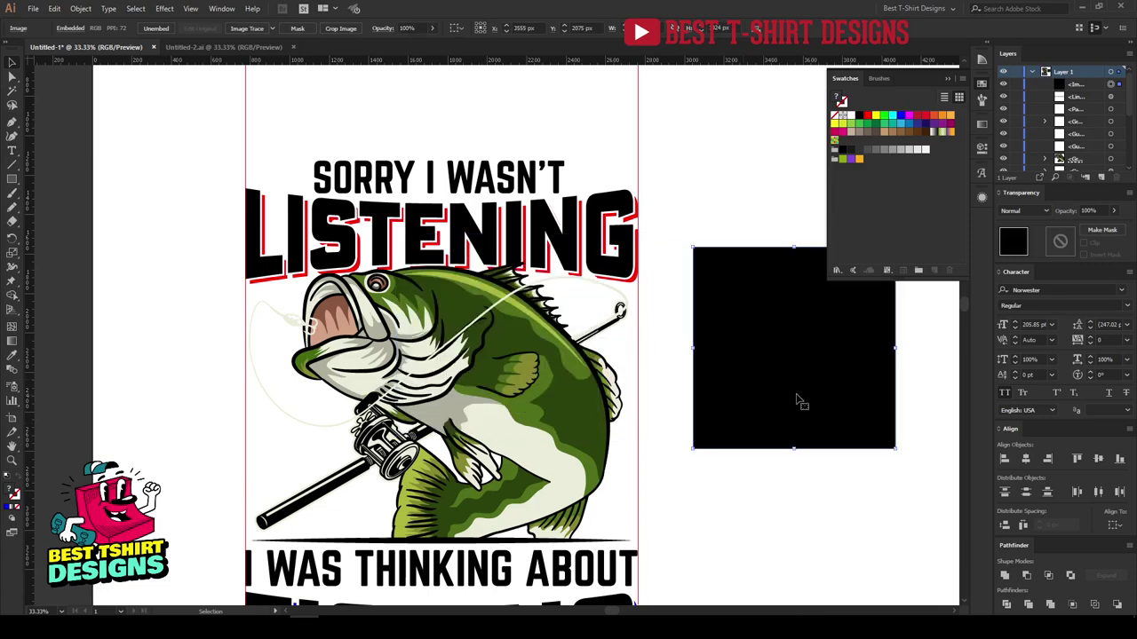
key("Delete")
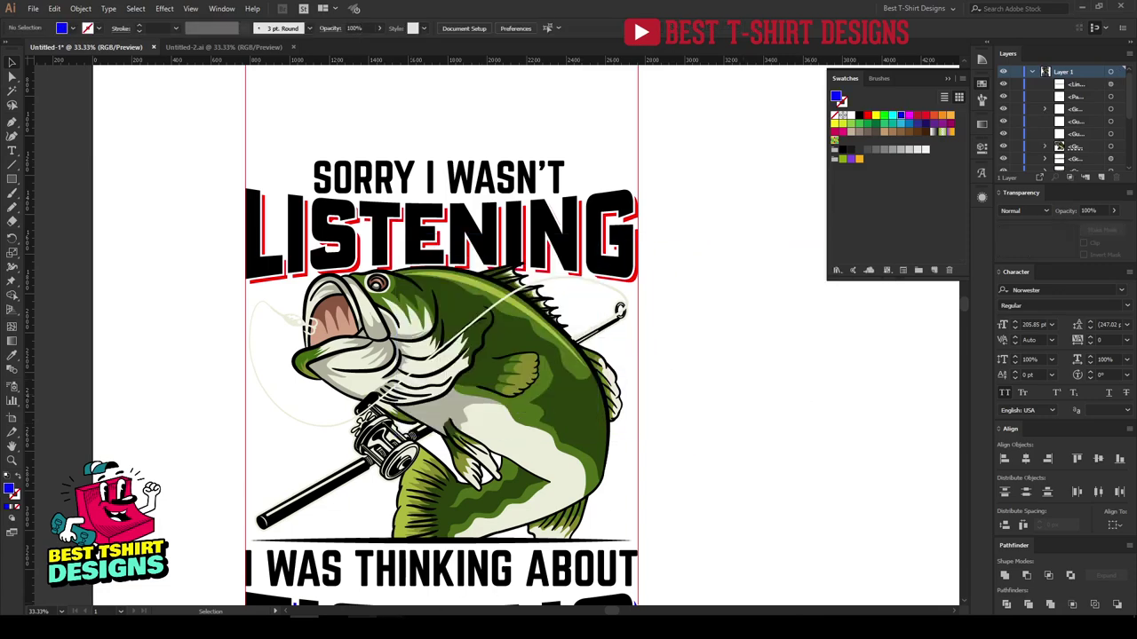
- Copy the fish preview image from the browser again
key("alt+Tab")
right_click(813, 315)
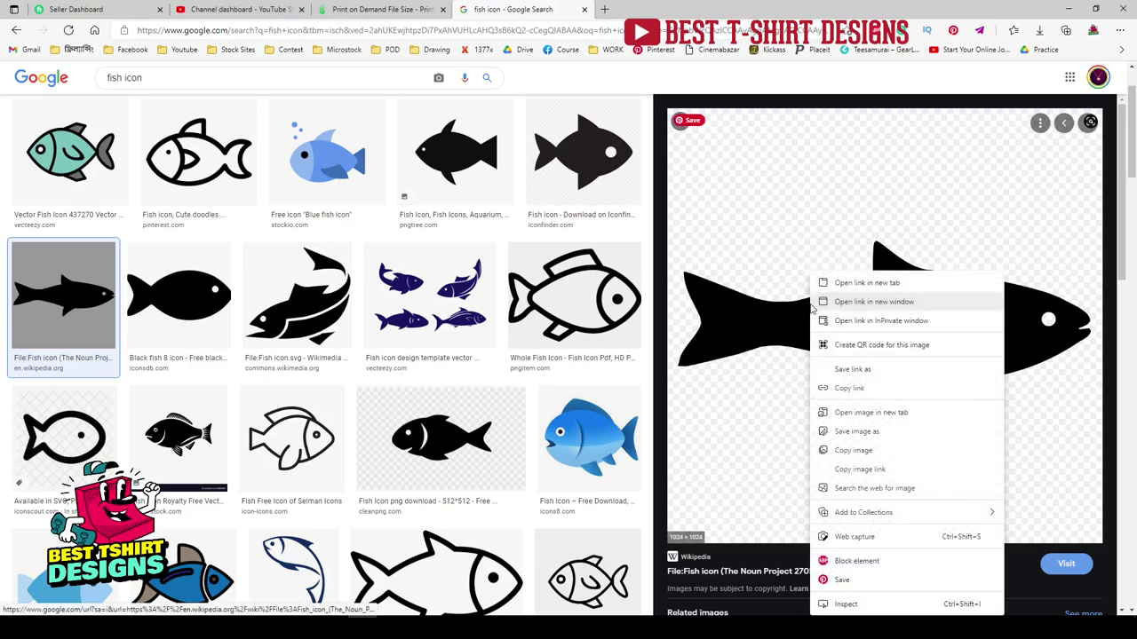
left_click(857, 450)
scroll(774, 324, "down", 1)
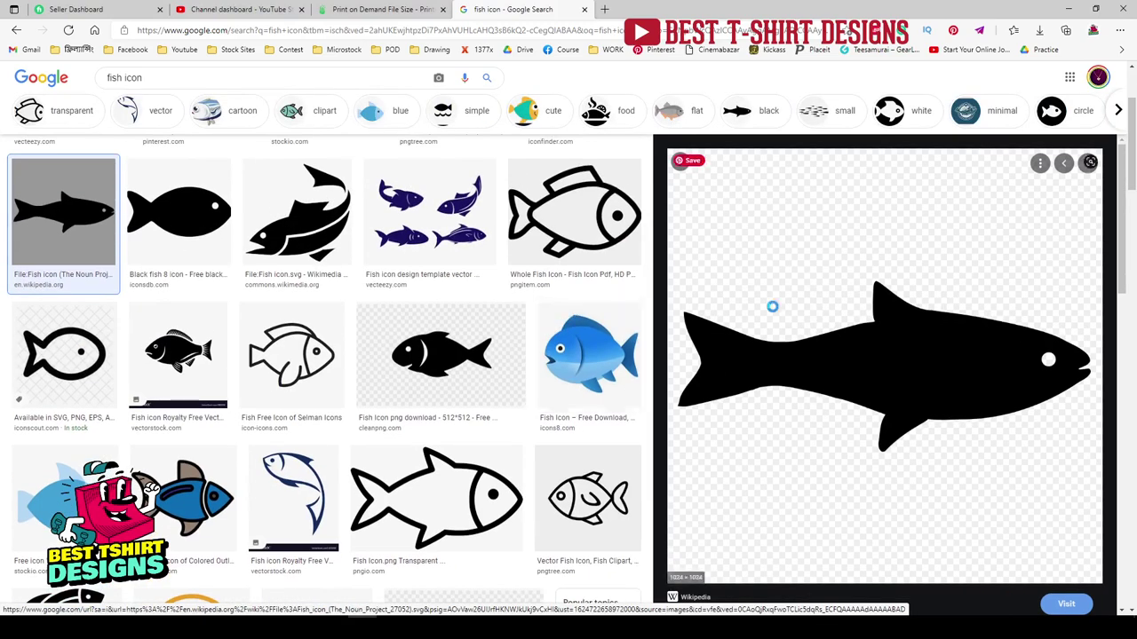
- Screen-capture the fish preview and paste it beside the Illustrator artwork
key("Print")
left_click_drag(673, 220, 1093, 500)
key("ctrl+c")
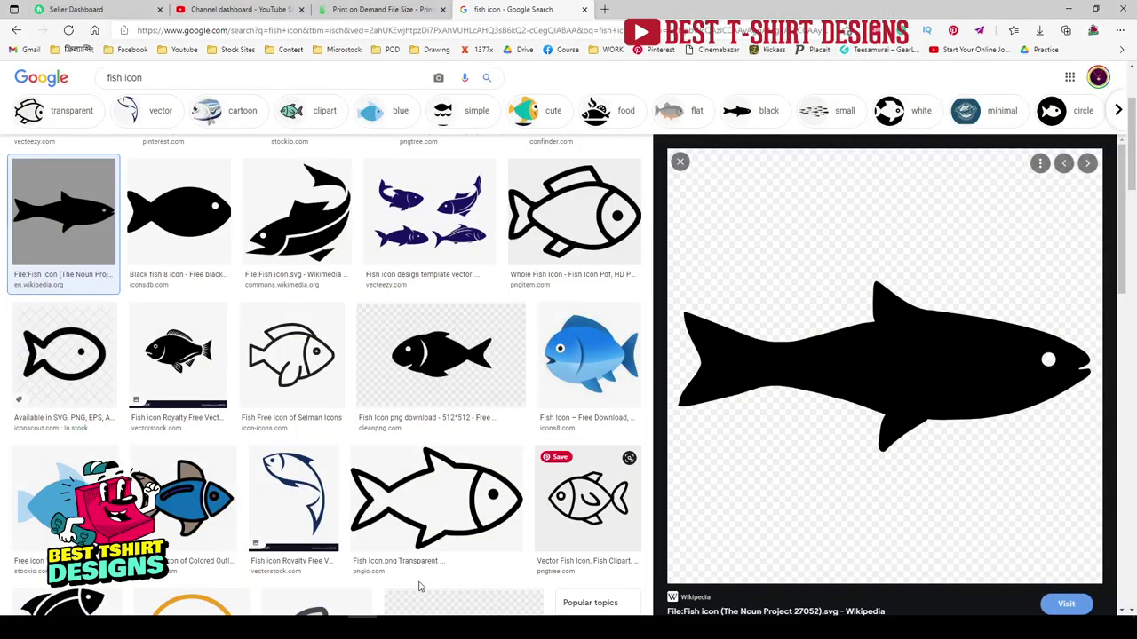
key("alt+Tab")
key("ctrl+v")
left_click_drag(515, 332, 729, 358)
scroll(790, 404, "up", 4)
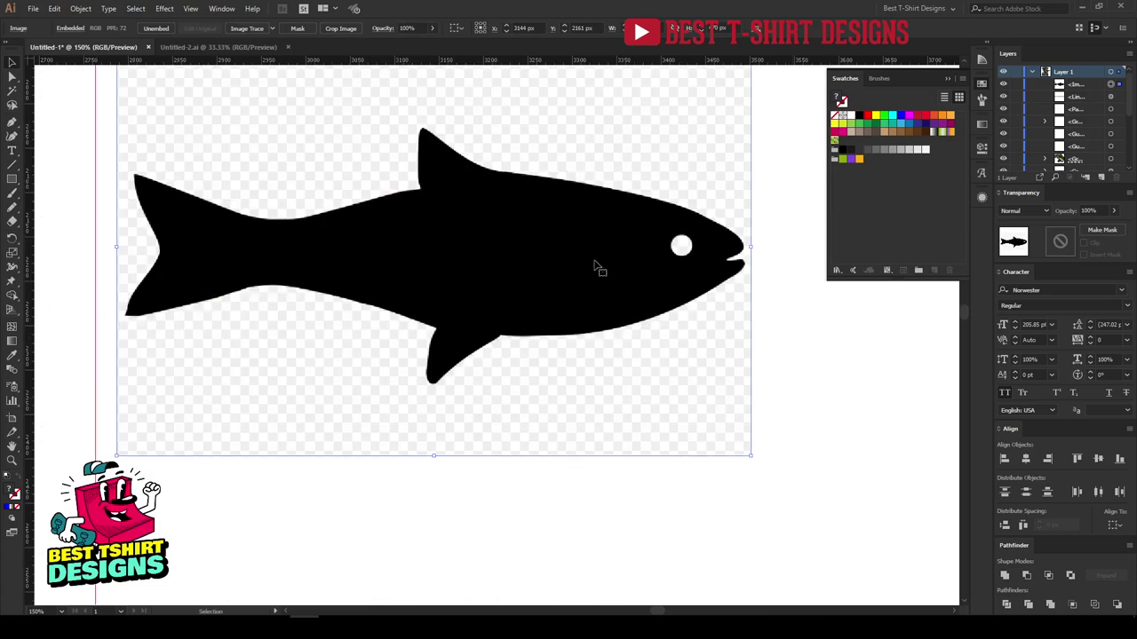
- Image Trace the fish with the Silhouettes preset and expand it
left_click(273, 31)
left_click(287, 172)
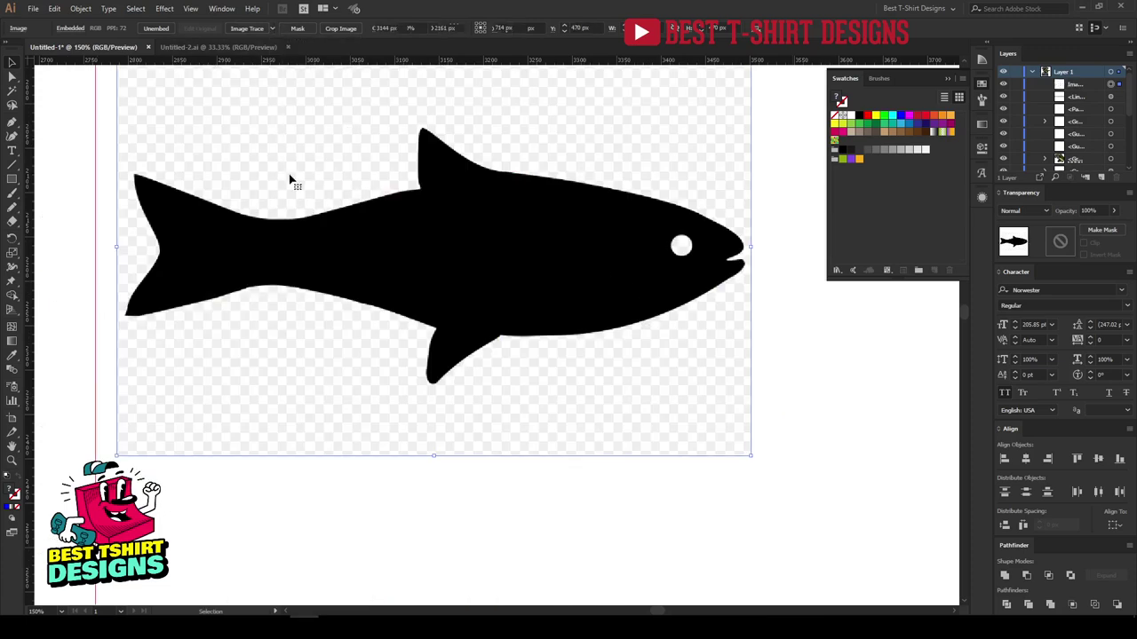
left_click(281, 28)
- Shrink the fish and place it left of the SORRY I WASN'T line
scroll(820, 361, "down", 4)
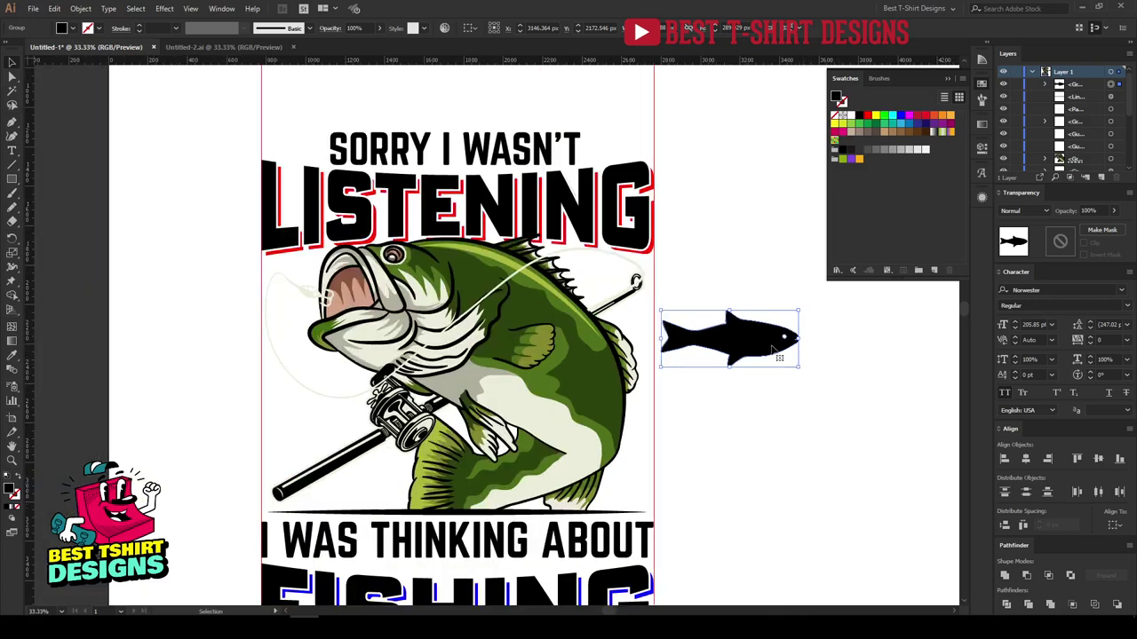
left_click_drag(778, 355, 281, 115)
left_click_drag(241, 110, 302, 147)
scroll(302, 146, "up", 3)
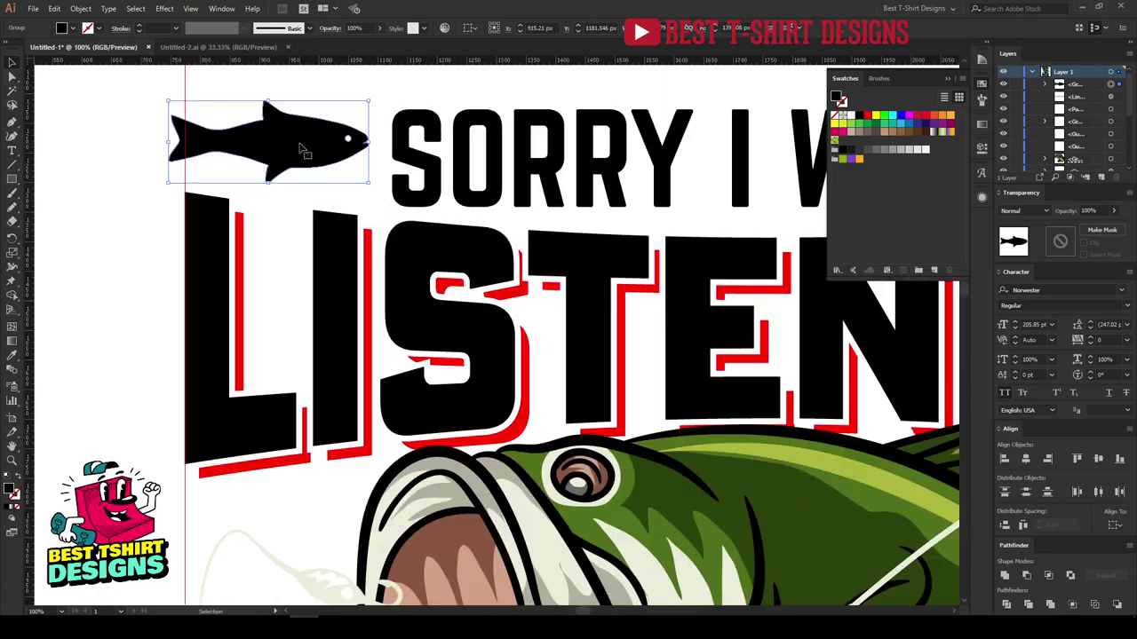
left_click_drag(166, 142, 185, 142)
scroll(332, 173, "down", 1)
left_click_drag(331, 173, 333, 174)
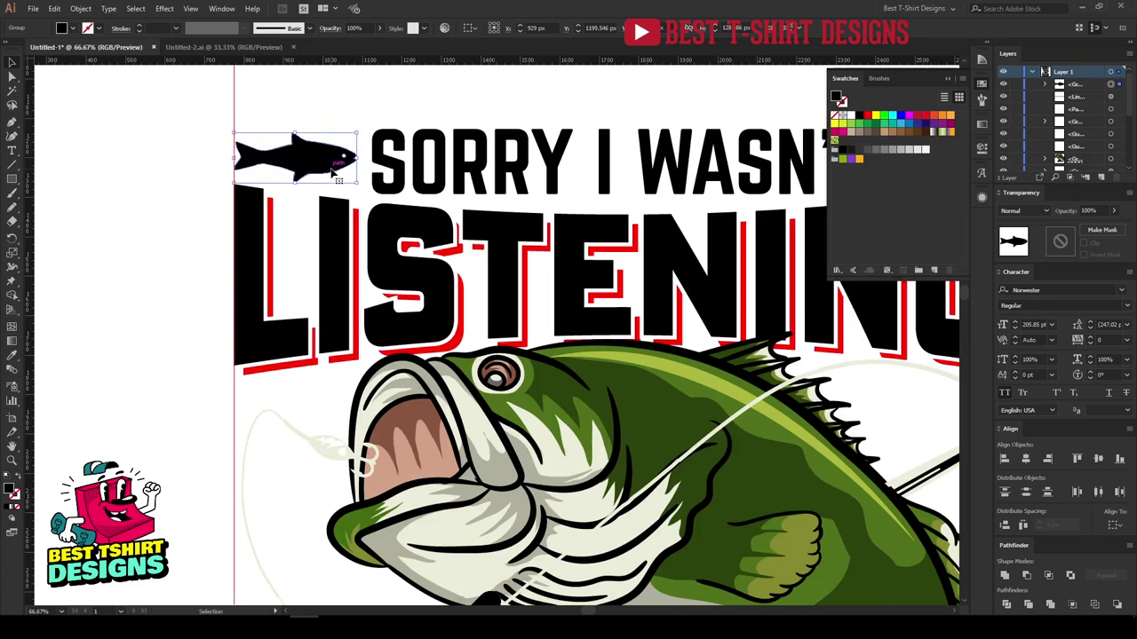
scroll(251, 201, "down", 1)
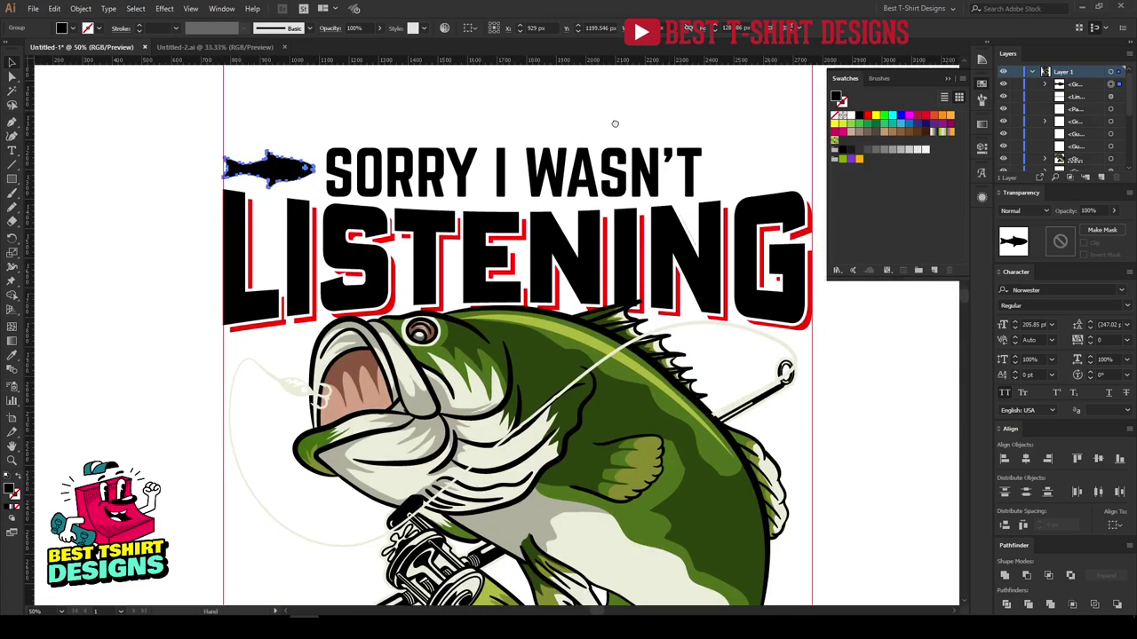
scroll(627, 119, "right", 1)
- Copy the fish to the right of the text and reflect it to face inward
left_click_drag(226, 184, 725, 182)
key("o")
key("Return")
left_click(568, 385)
scroll(776, 166, "up", 3)
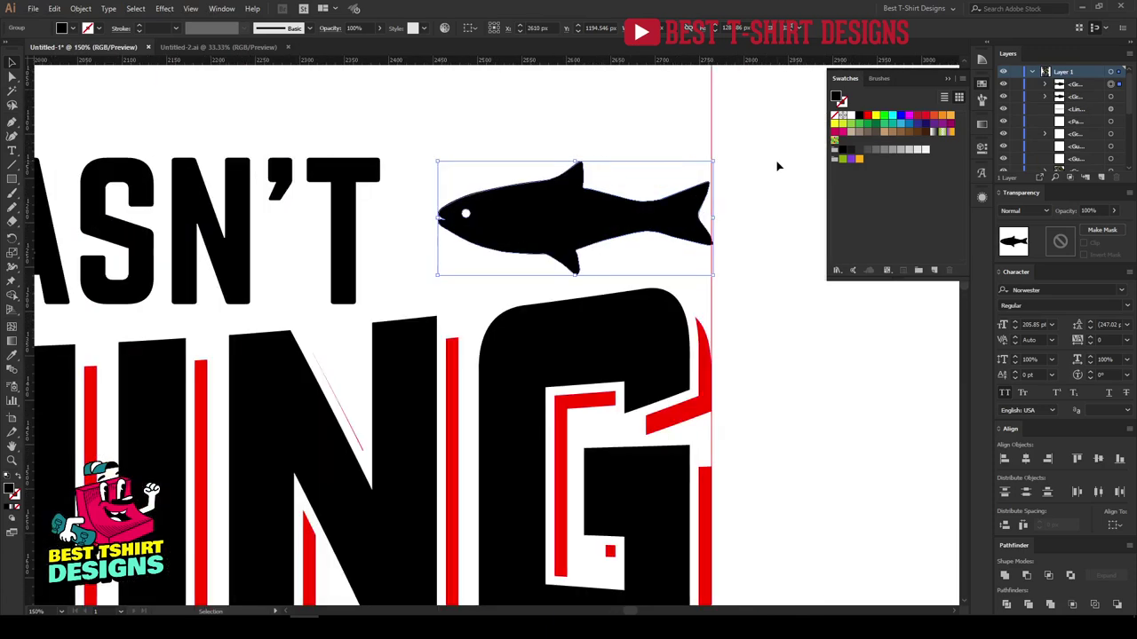
key("Left")
key("Left")
key("Left")
key("Left")
key("Right")
key("Right")
scroll(530, 187, "down", 3)
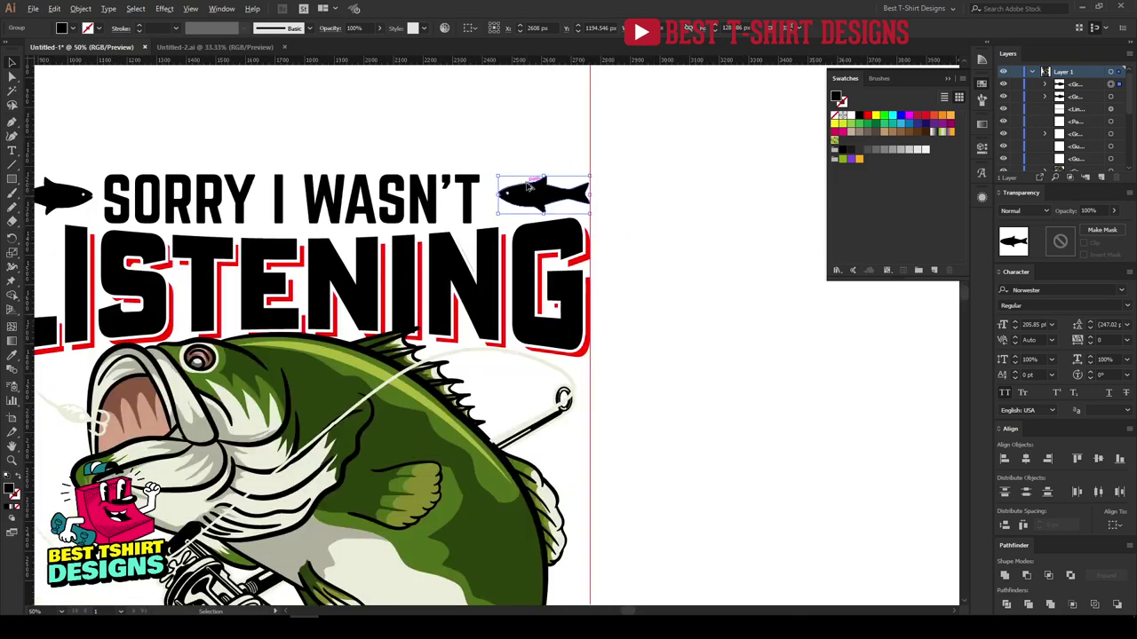
- Vertically centre both fish on the SORRY I WASN'T line
left_click_drag(213, 163, 525, 204)
left_click(558, 29)
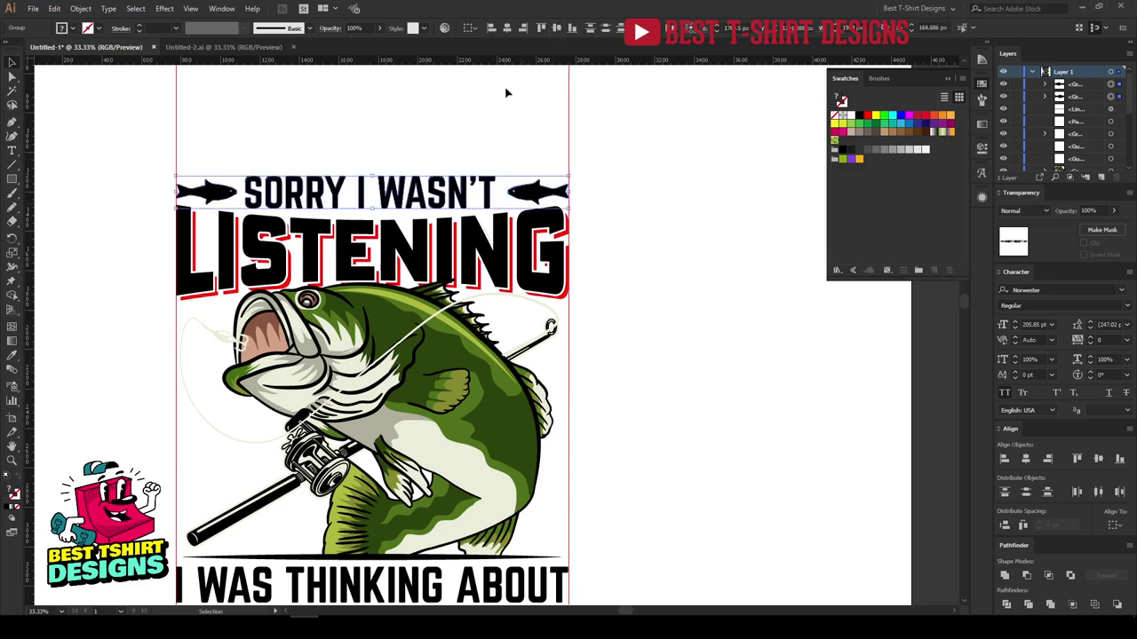
left_click(410, 124)
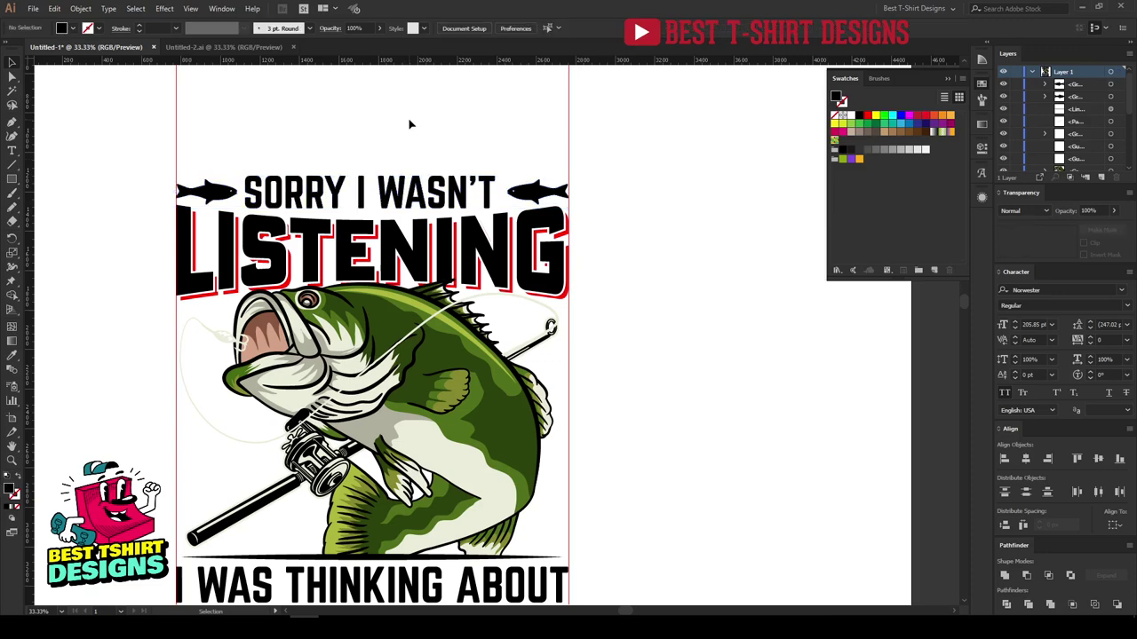
- Move the THIS IS MY LUCKY FISHING SHIRT line slightly down
scroll(443, 119, "down", 1)
scroll(627, 313, "down", 2)
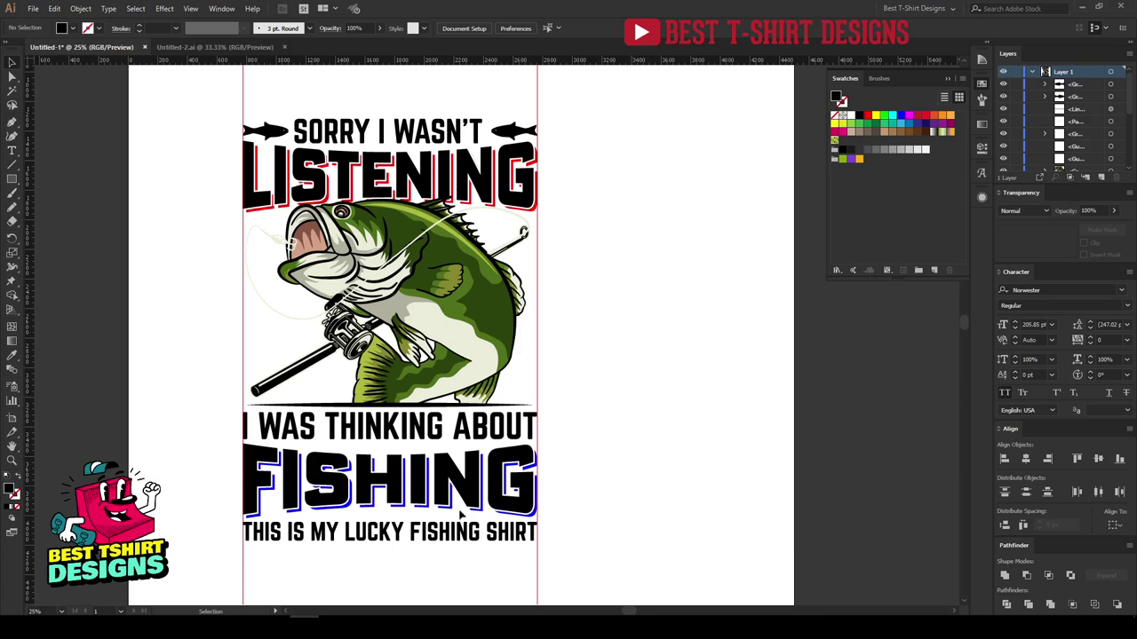
left_click(442, 533)
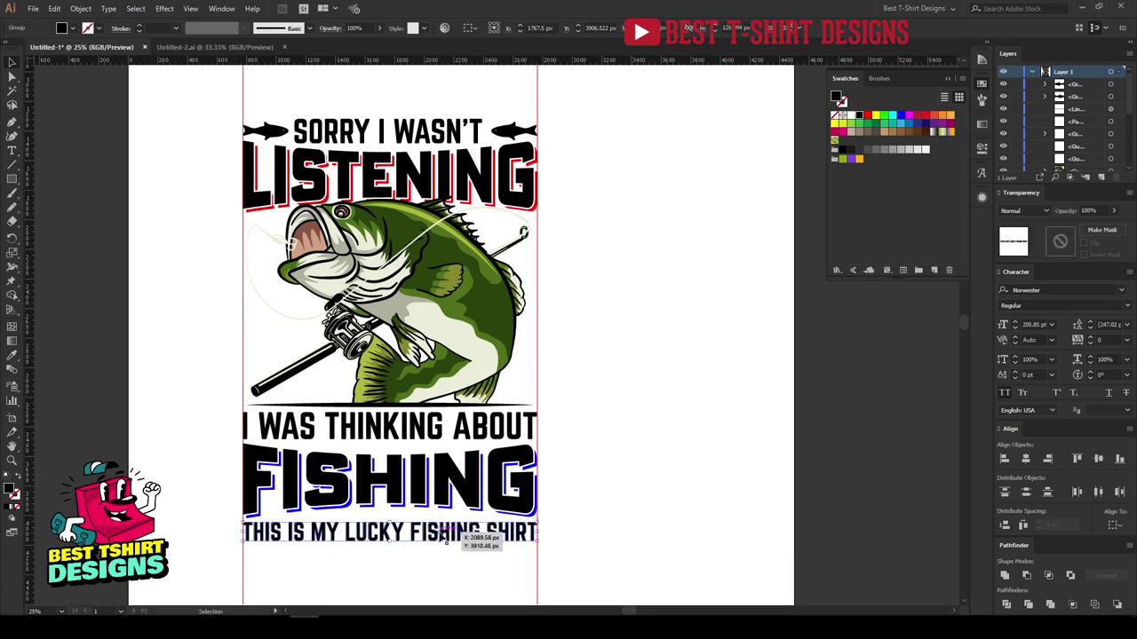
left_click_drag(444, 538, 446, 546)
- Copy the top line's fish downward, set the two side by side, and scale them narrower
left_click(518, 134)
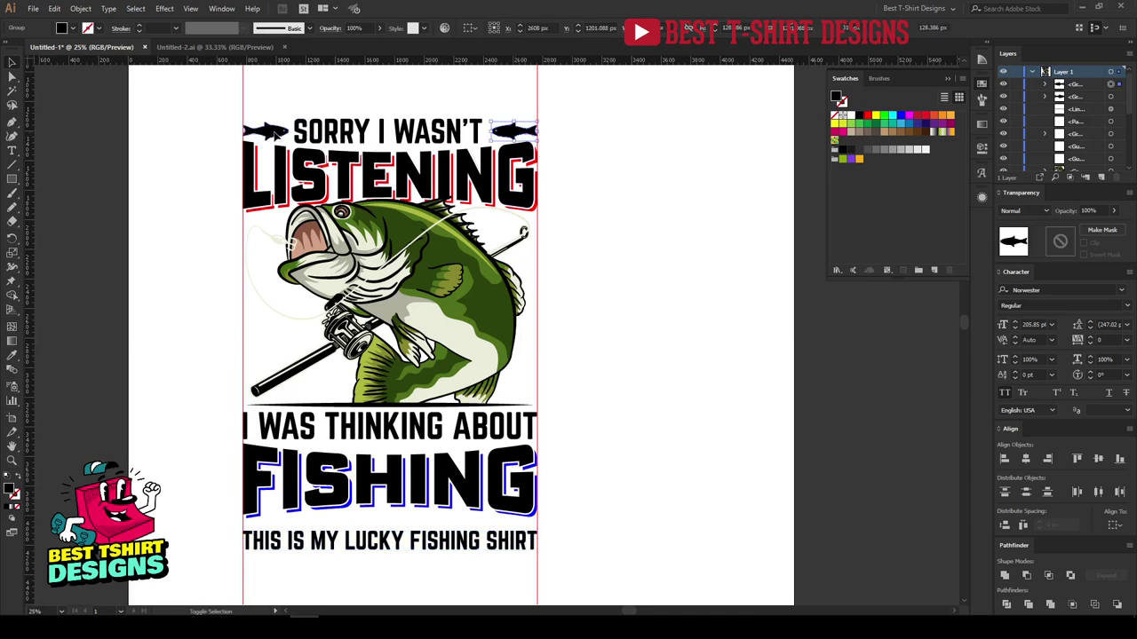
left_click_drag(281, 135, 352, 523)
left_click_drag(589, 518, 392, 543)
key("ctrl+plus")
key("ctrl+plus")
key("ctrl+plus")
left_click(257, 483, "shift")
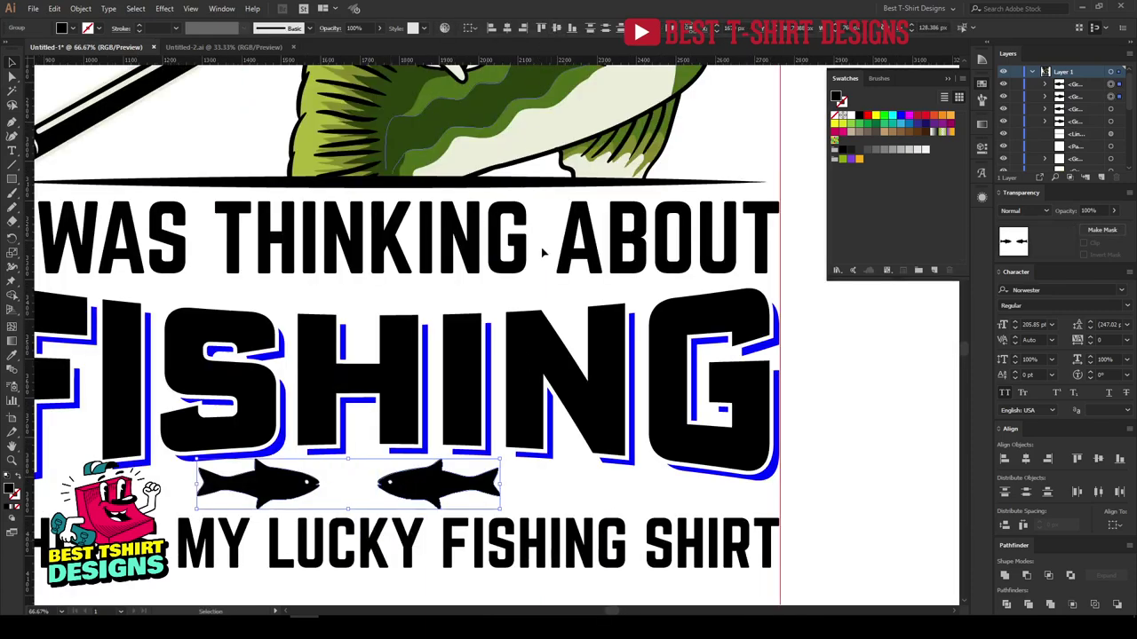
left_click_drag(502, 484, 446, 484)
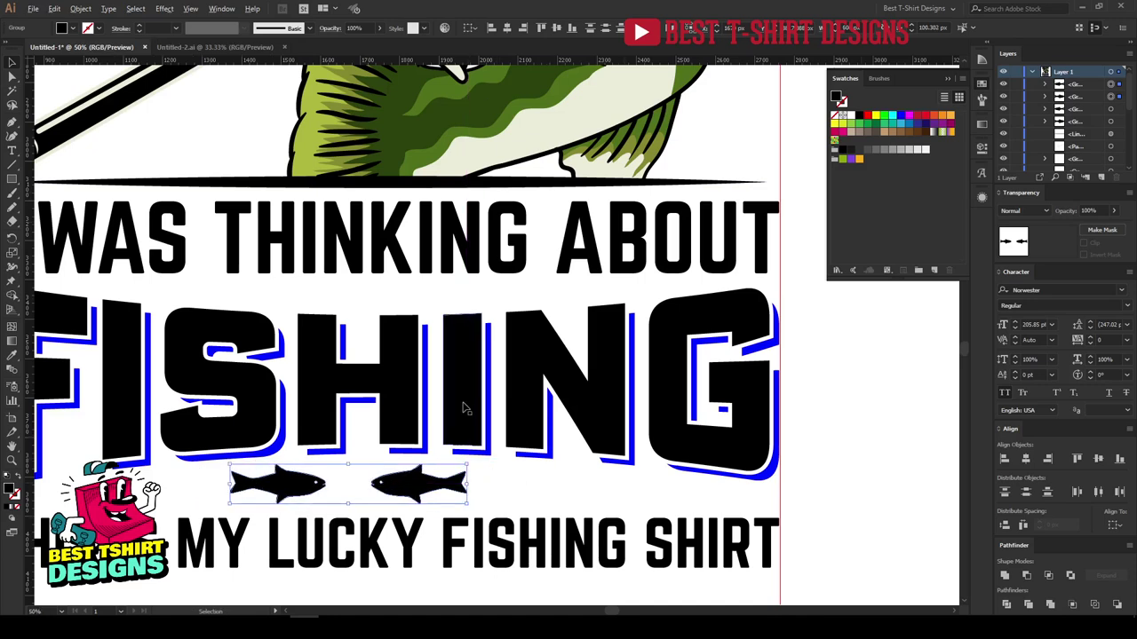
- Nudge the small fish pair right to centre it between FISHING and the bottom line
key("ctrl+minus")
key("ctrl+minus")
key("a")
key("v")
key("Right")
key("Right")
key("Right")
key("Right")
key("Right")
key("Right")
key("Right")
key("Right")
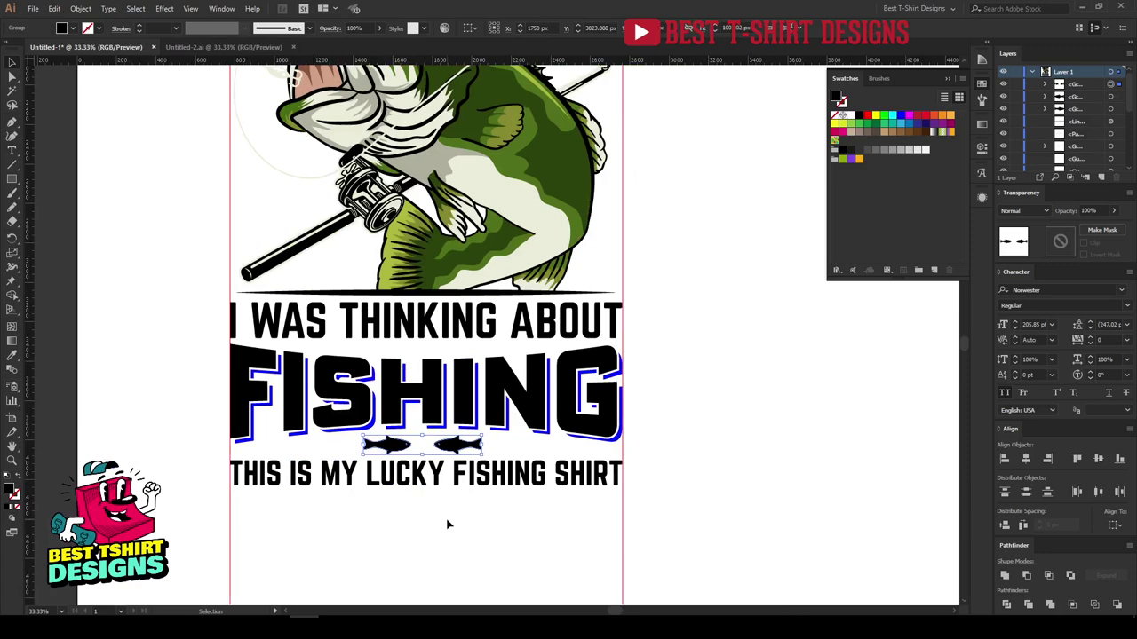
left_click(449, 524)
key("ctrl+plus")
left_click(13, 121)
- Draw a horizontal line left of the fish and give its black stroke a tapered width profile
left_click(284, 396)
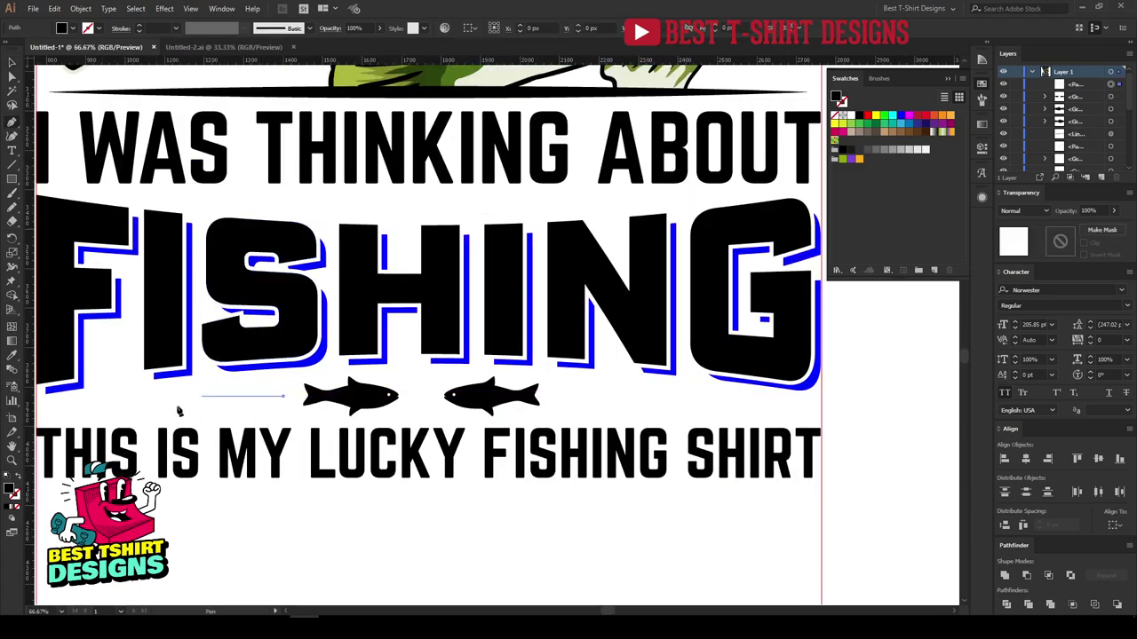
left_click(101, 396, "shift")
key("v")
key("shift+x")
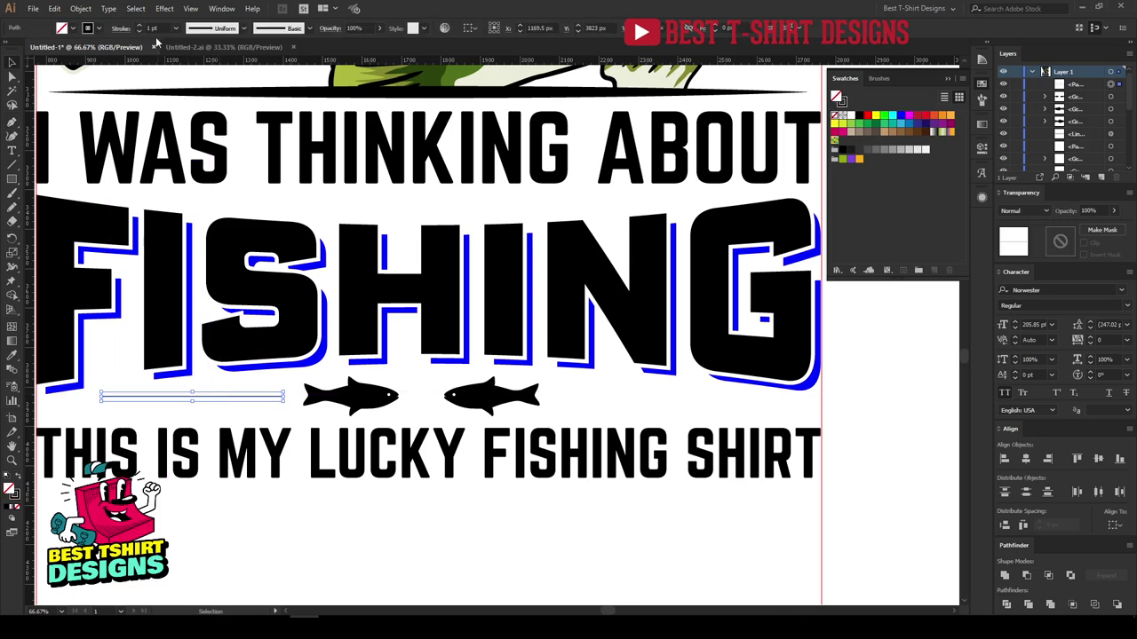
left_click(121, 29)
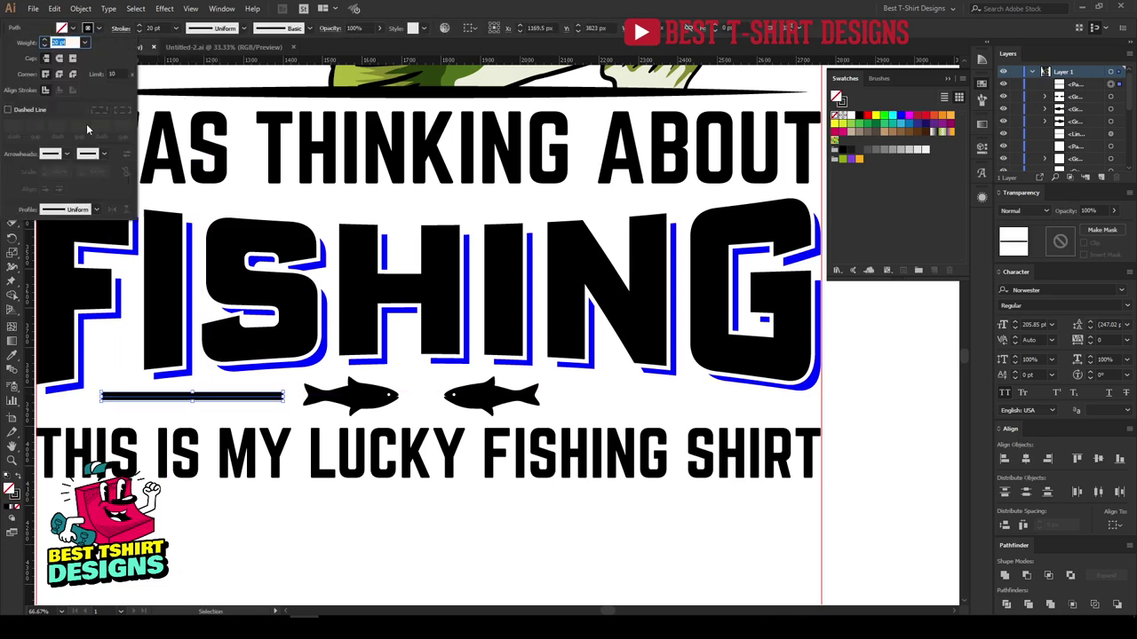
left_click(75, 210)
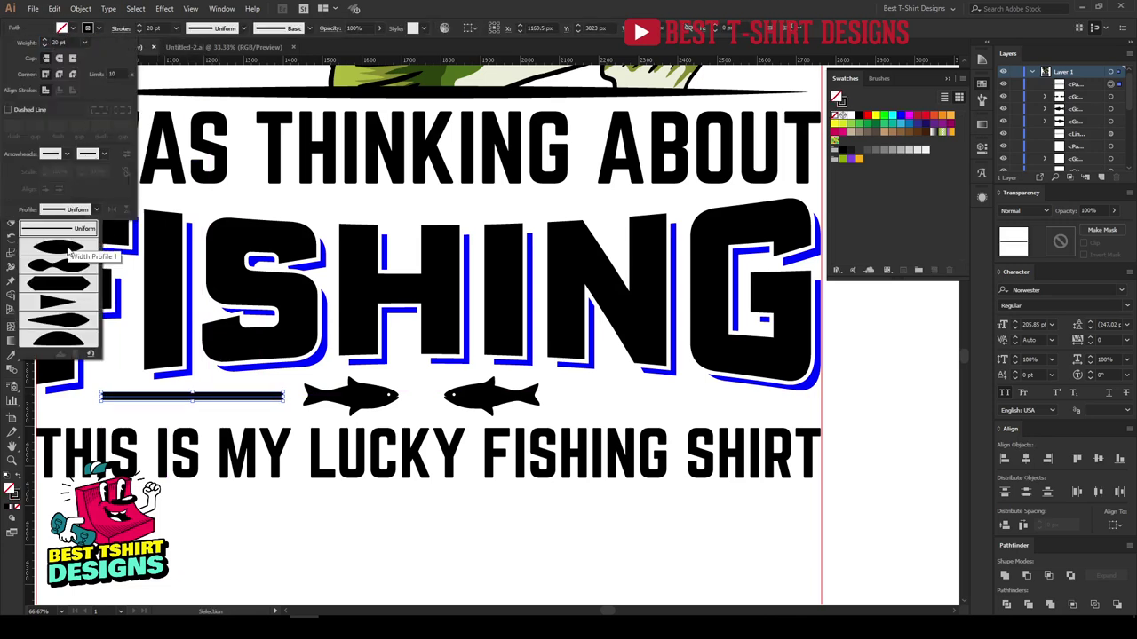
left_click(89, 315)
key("Escape")
- Copy the tapered line to the right, mirror it, and distribute the lines and fish evenly
left_click_drag(256, 400, 564, 400)
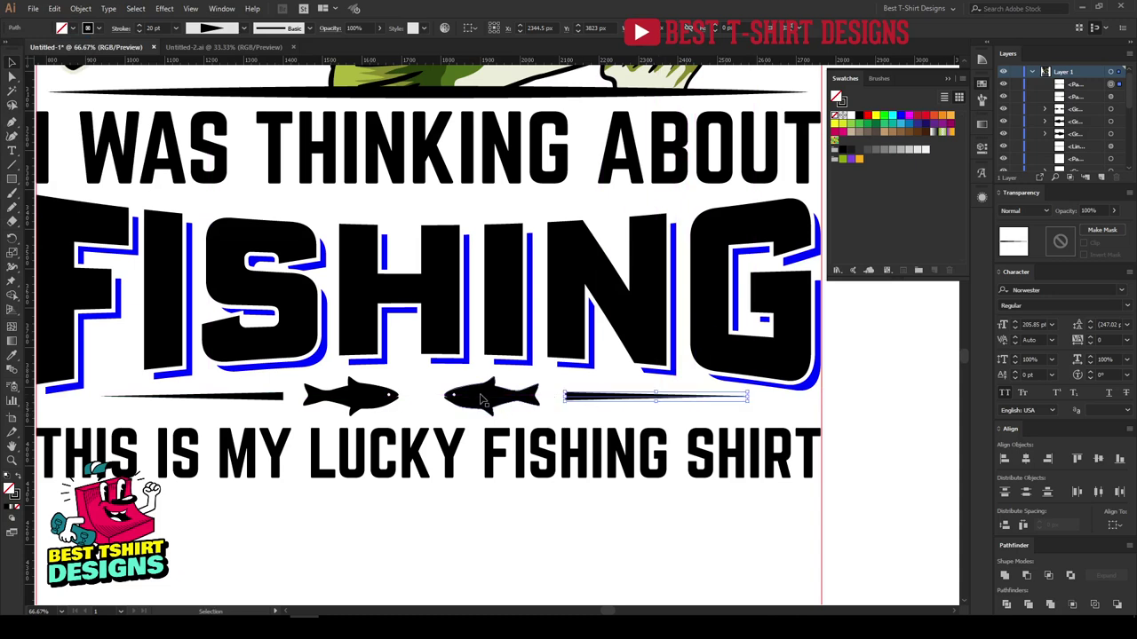
left_click(437, 406, "shift")
left_click(241, 398, "shift")
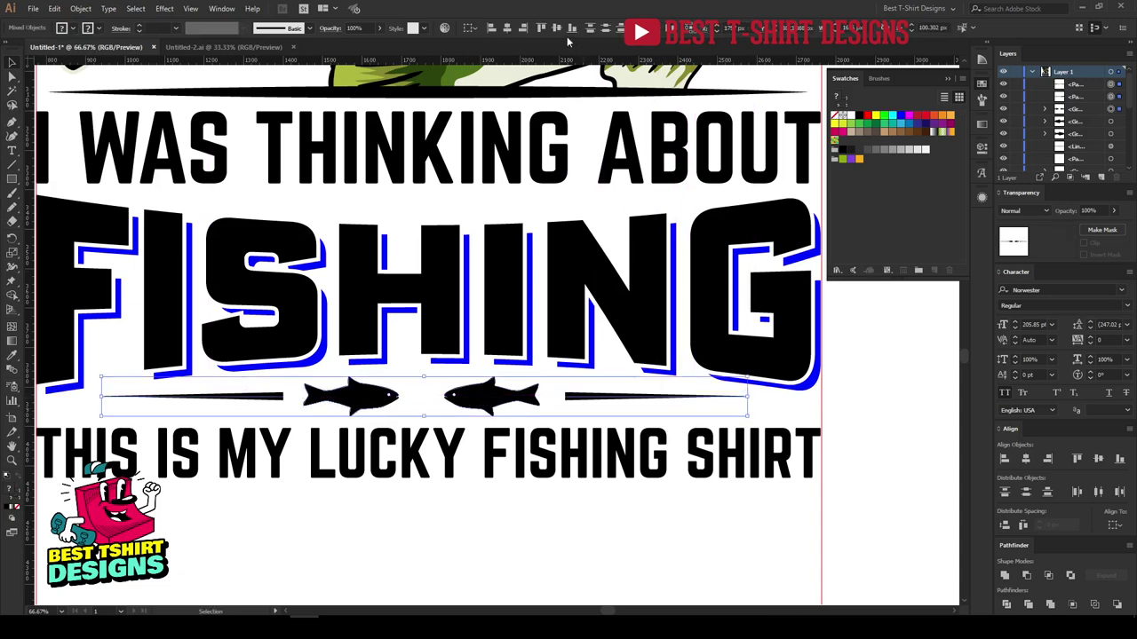
left_click(1022, 525)
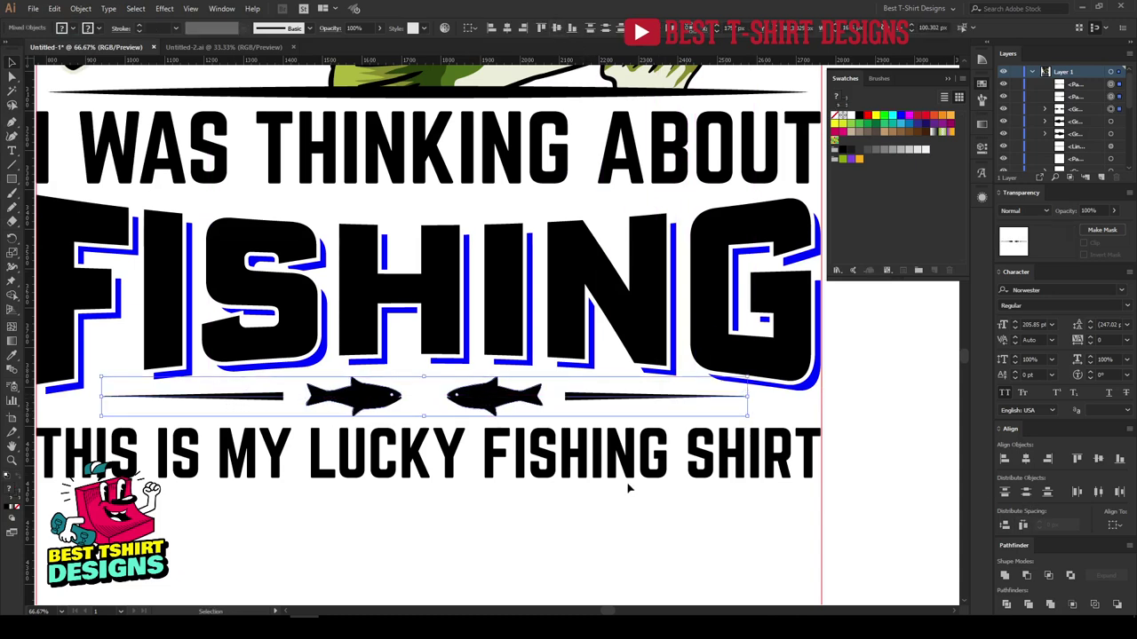
- Expand the tapered divider lines' appearance into filled shapes, keeping the ornament centred under FISHING
left_click(81, 9)
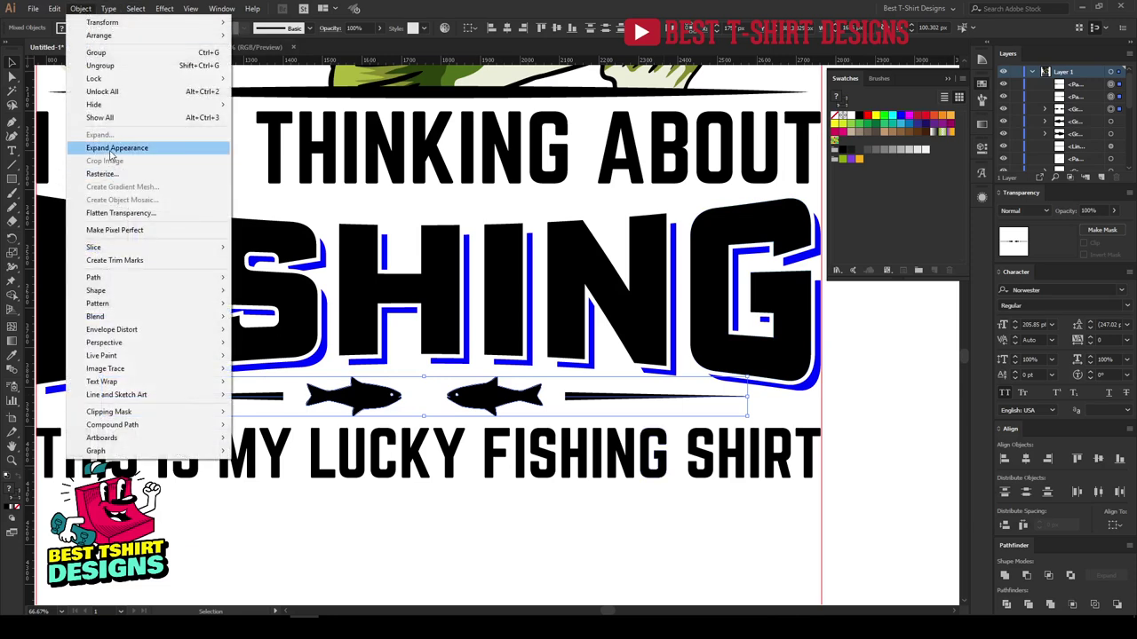
left_click(112, 148)
scroll(535, 429, "down", 1)
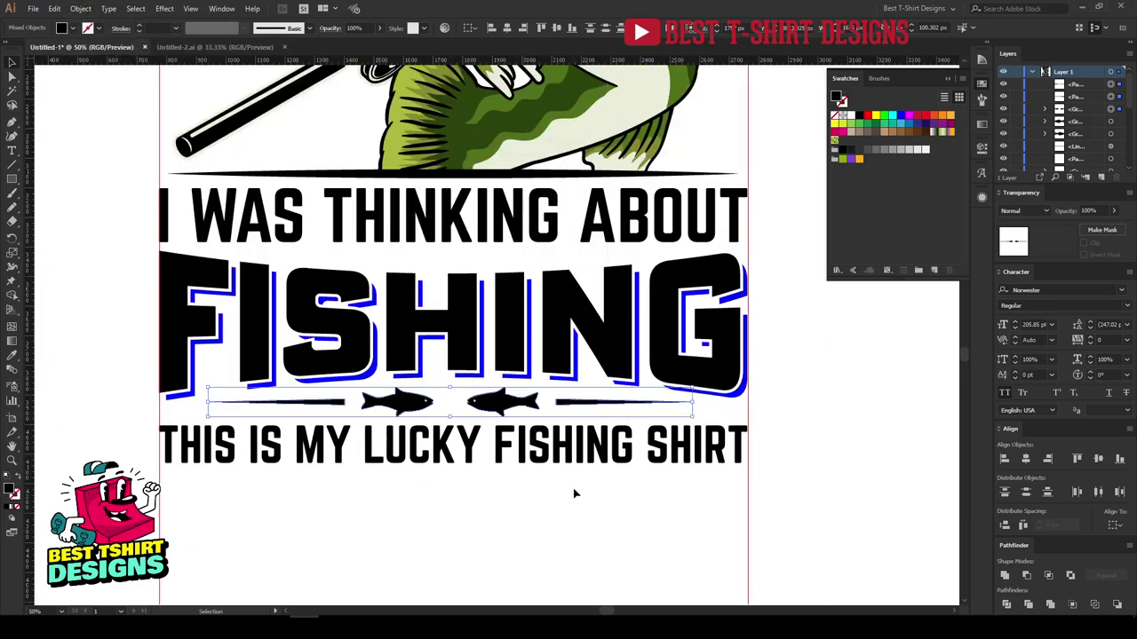
key("shift+Right")
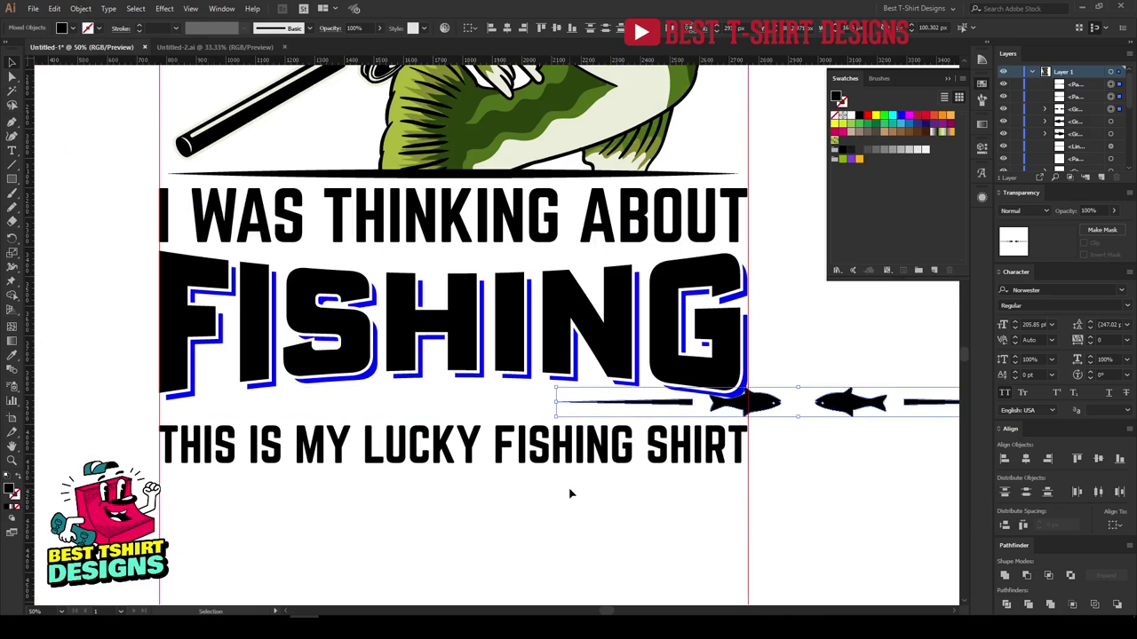
key("ctrl+z")
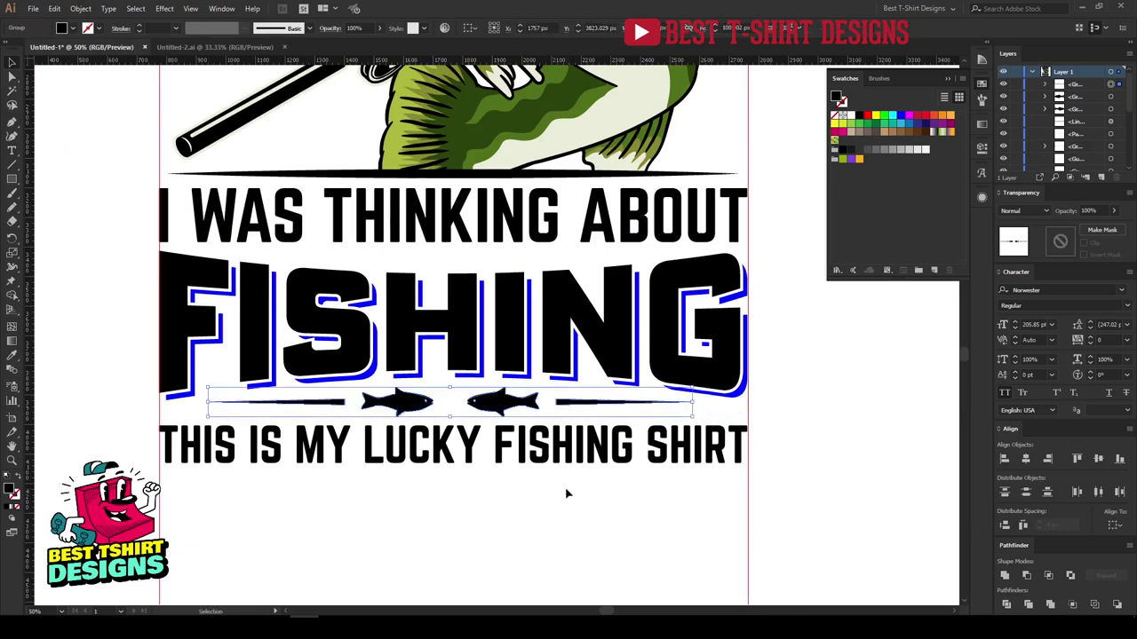
- Check the FISHING headline and fish divider groups by selecting each in turn
scroll(506, 448, "down", 1)
left_click(520, 382)
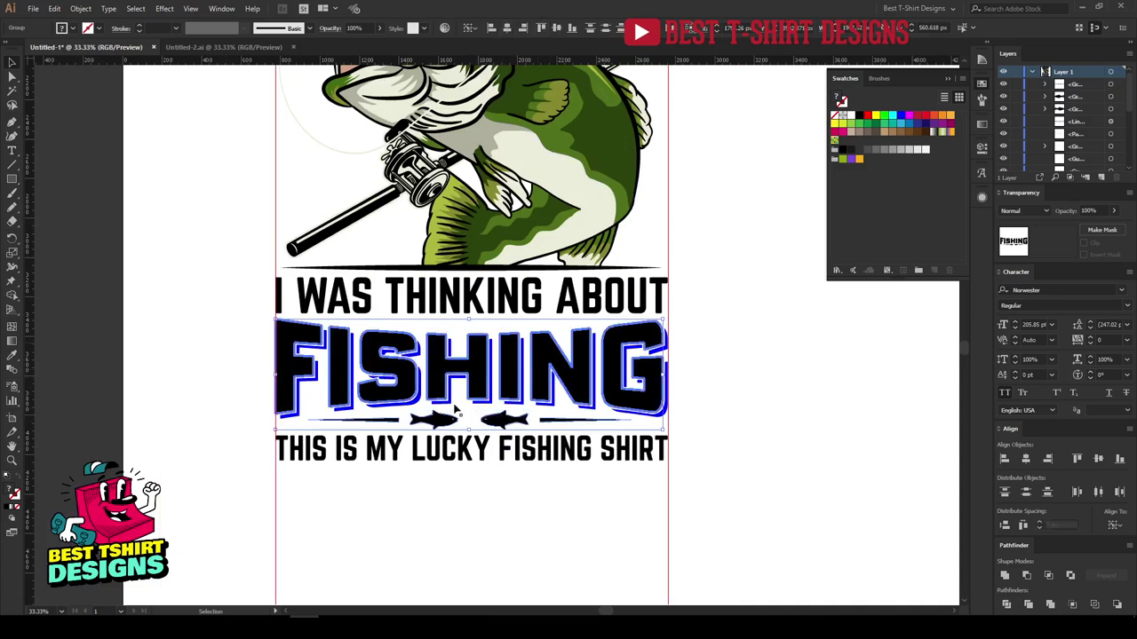
left_click(721, 373)
left_click(476, 375)
left_click(742, 410)
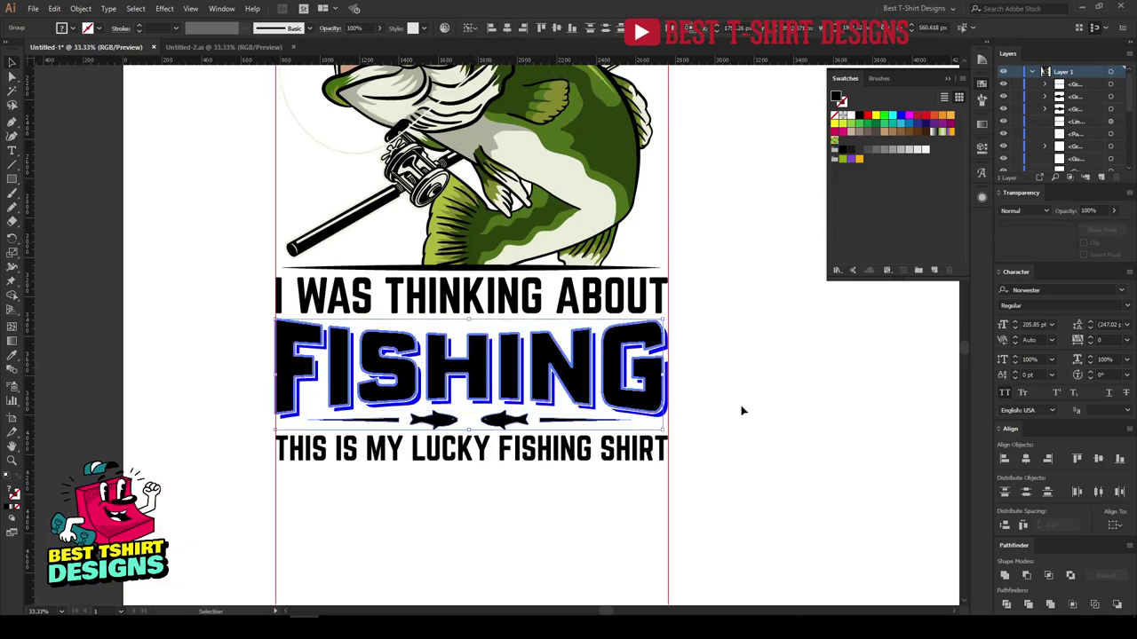
left_click(503, 422)
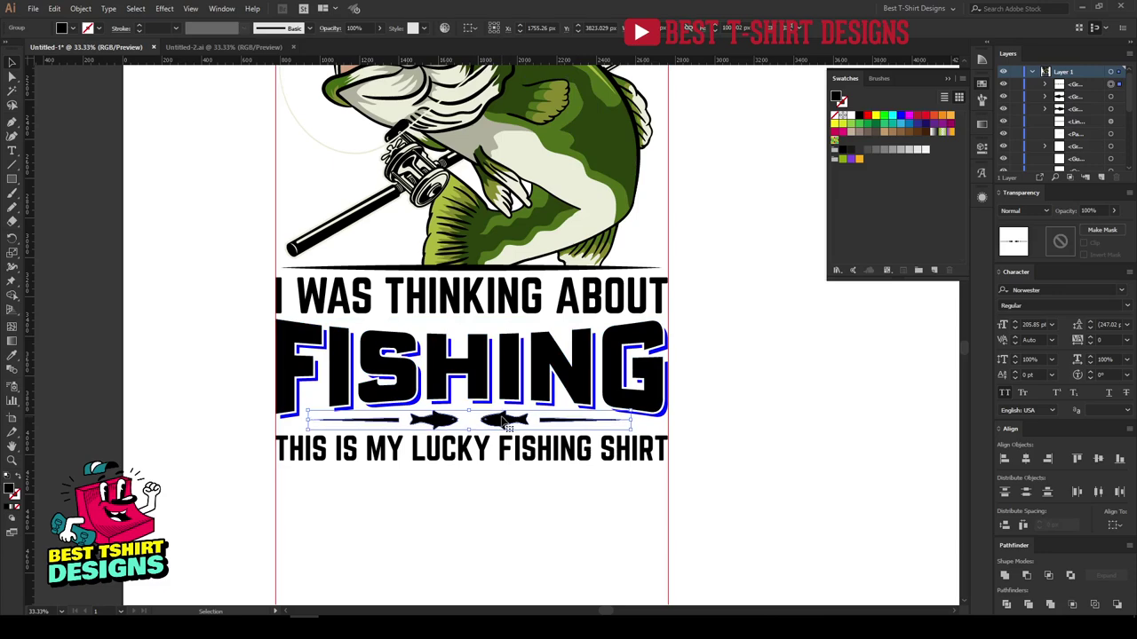
left_click(539, 493)
- Evenly space SORRY I WASN'T between the two top fish with Horizontal Distribute Space
scroll(464, 506, "up", 5)
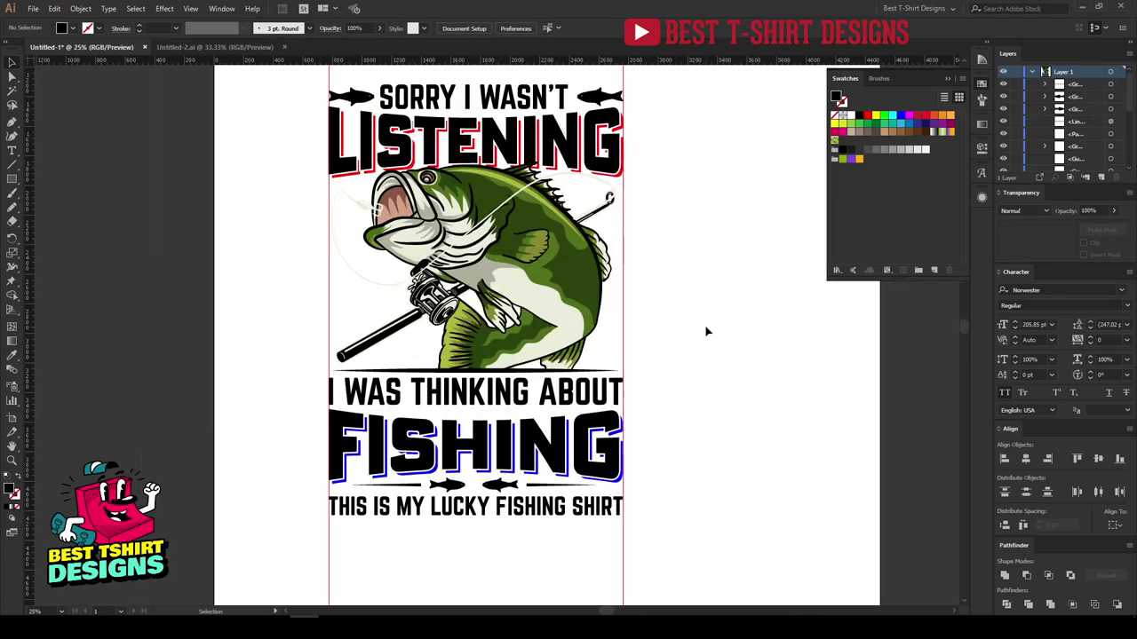
left_click(513, 124)
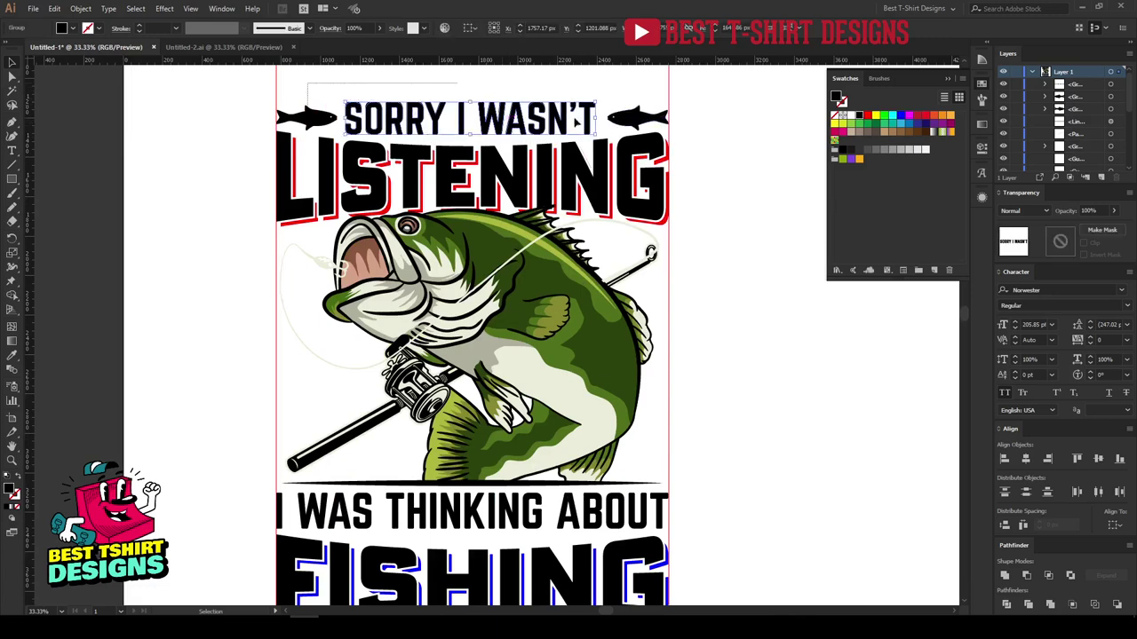
left_click(639, 118, "shift")
left_click(1022, 525)
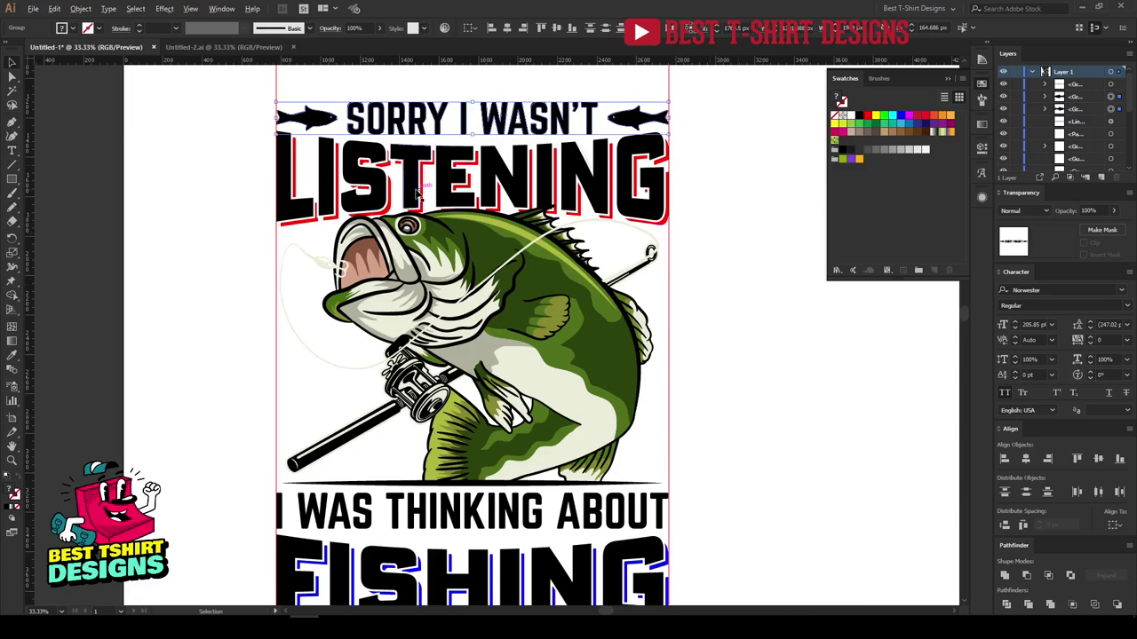
key("ctrl+minus")
left_click(693, 352)
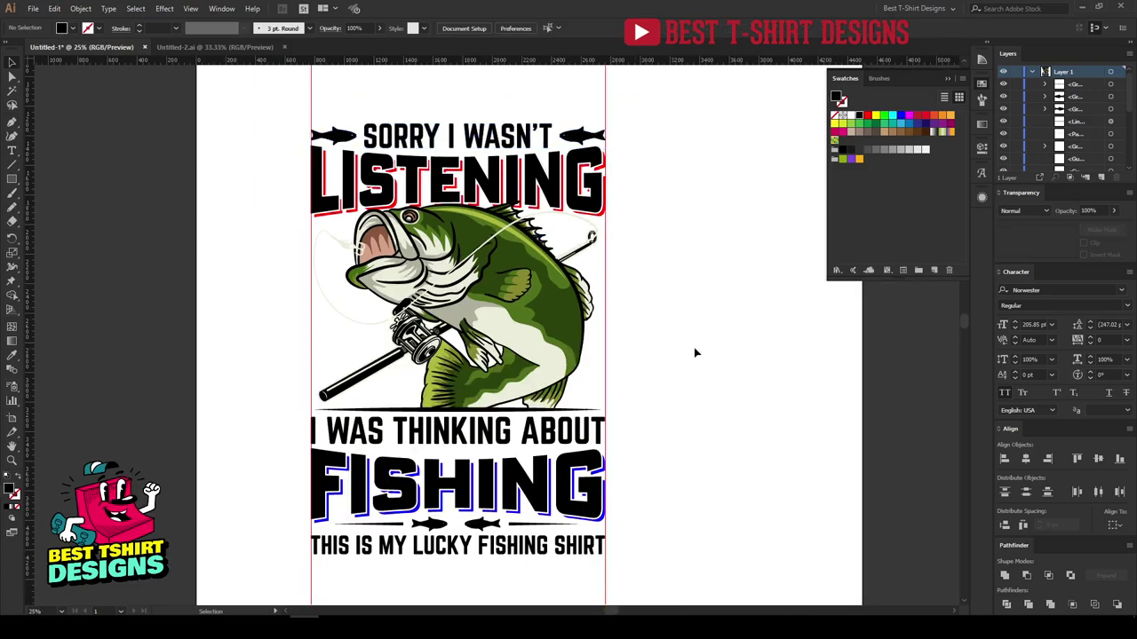
- Colour SORRY I WASN'T light olive green sampled from the bass
left_click(538, 133)
key("i")
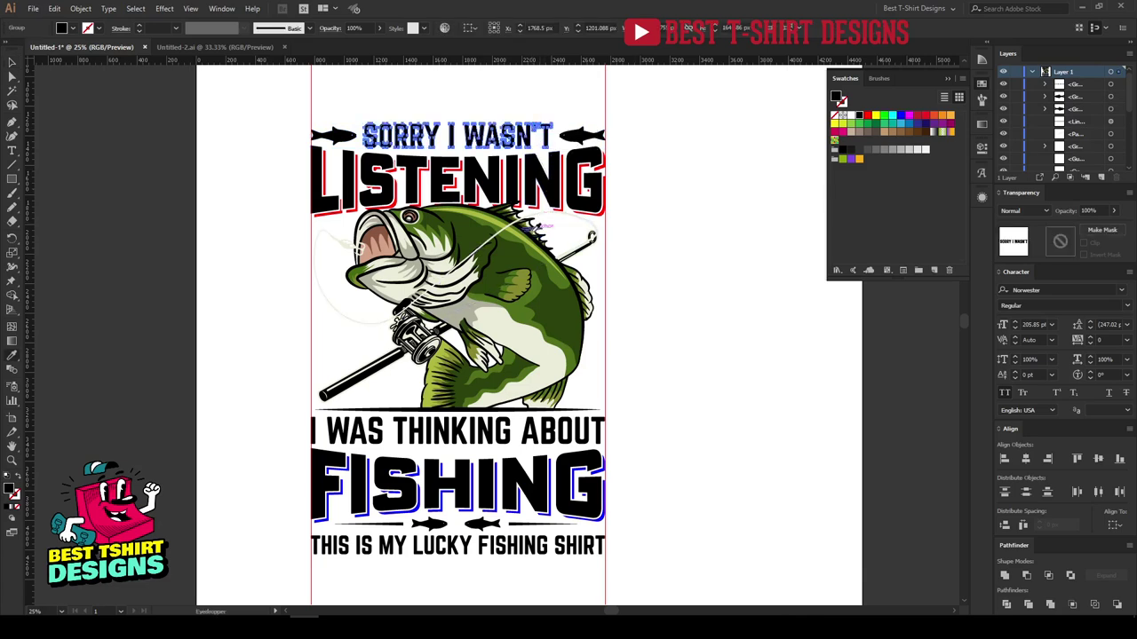
left_click(535, 243)
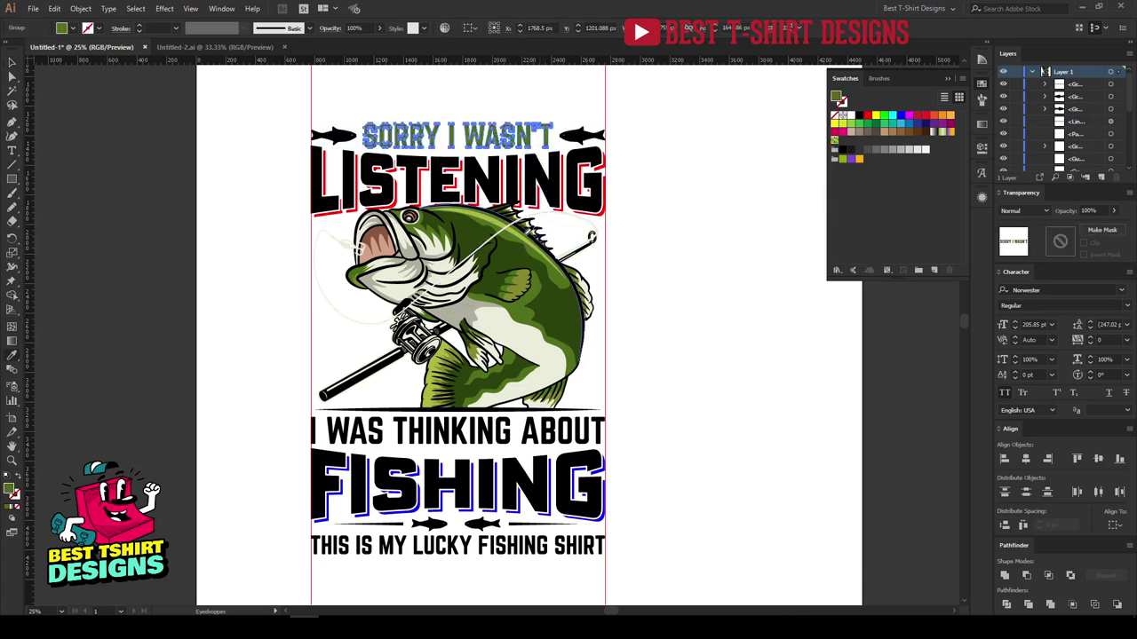
left_click(528, 231)
key("v")
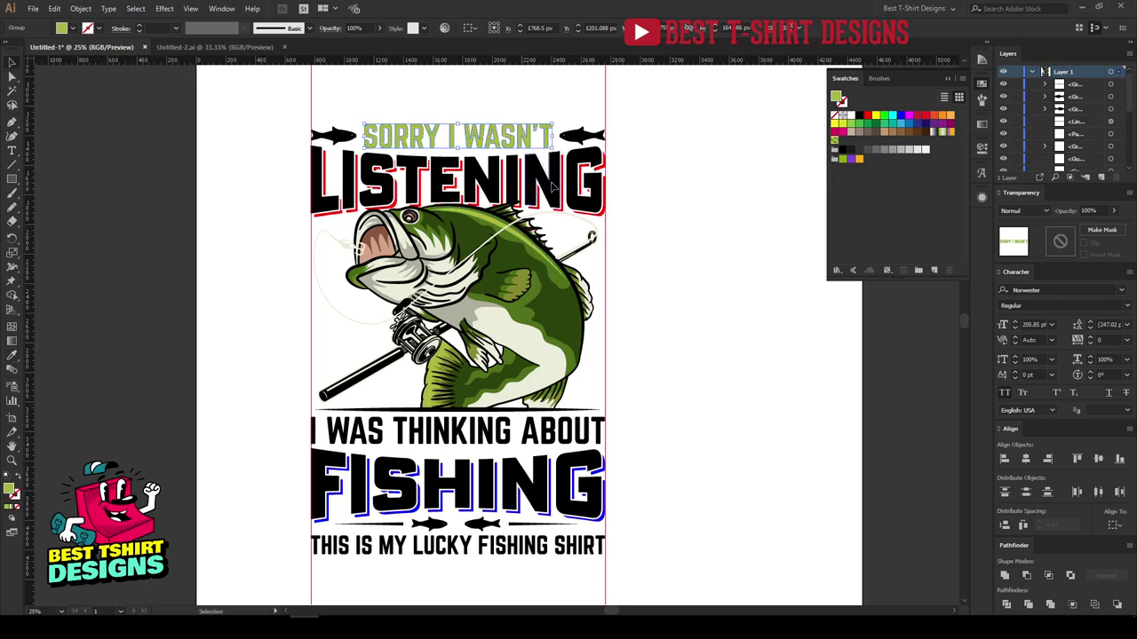
- Colour the LISTENING headline with the bass's green
left_click(552, 186)
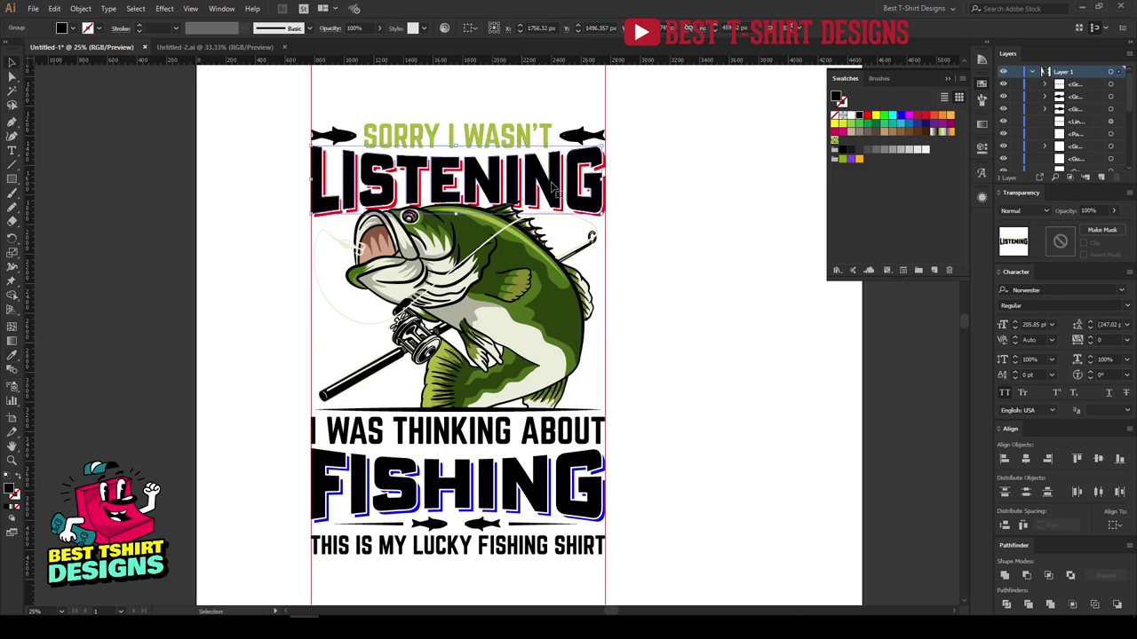
key("i")
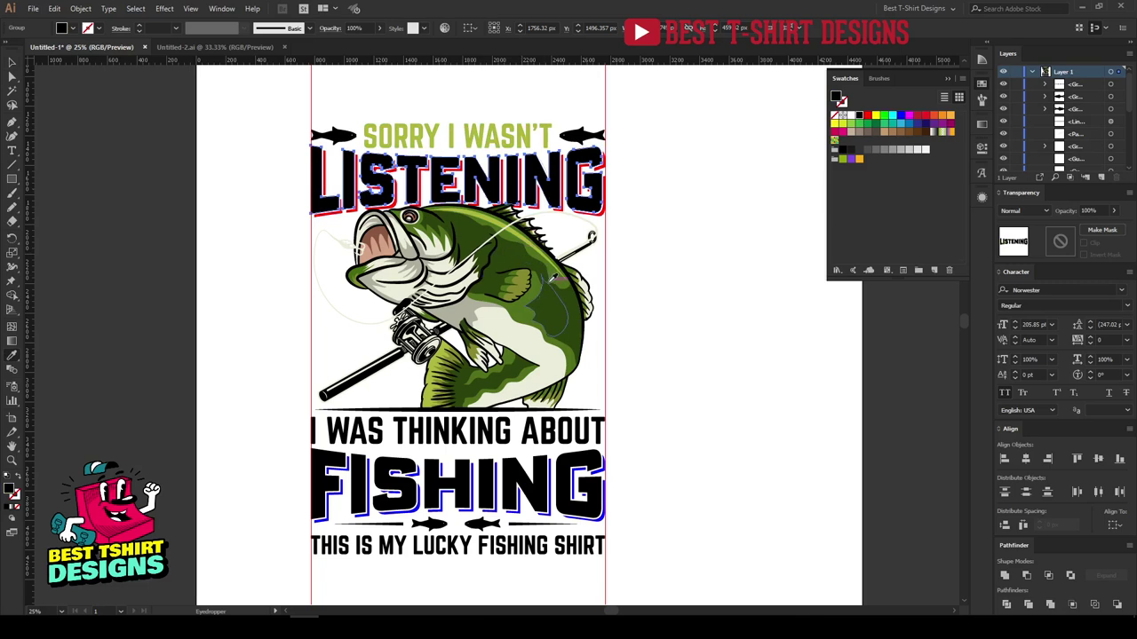
left_click(532, 298)
key("v")
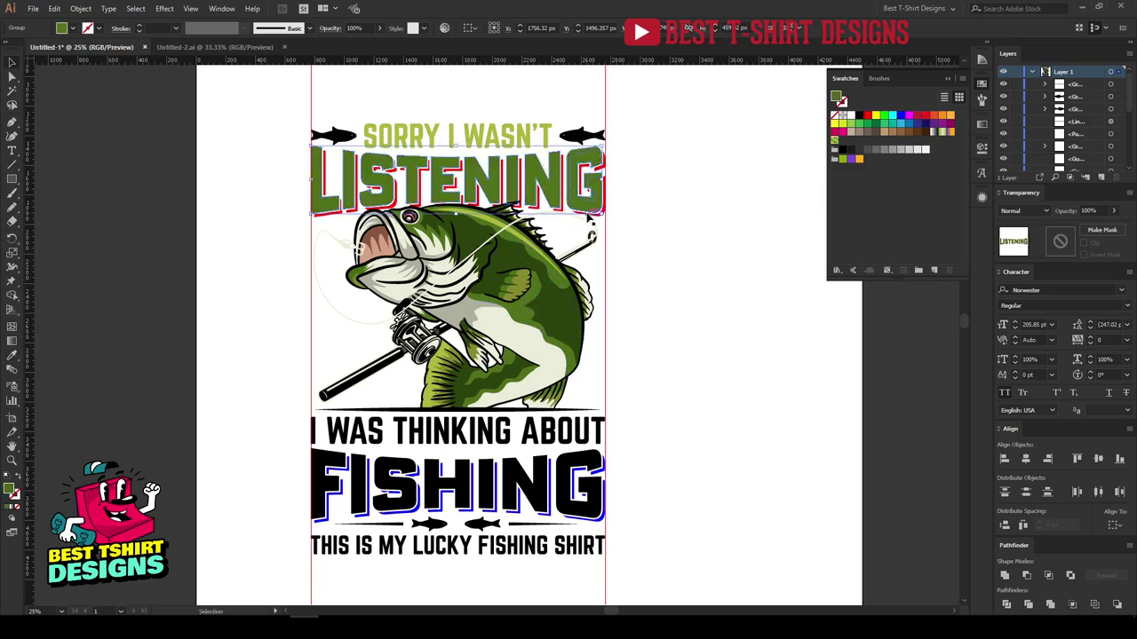
left_click(1101, 229)
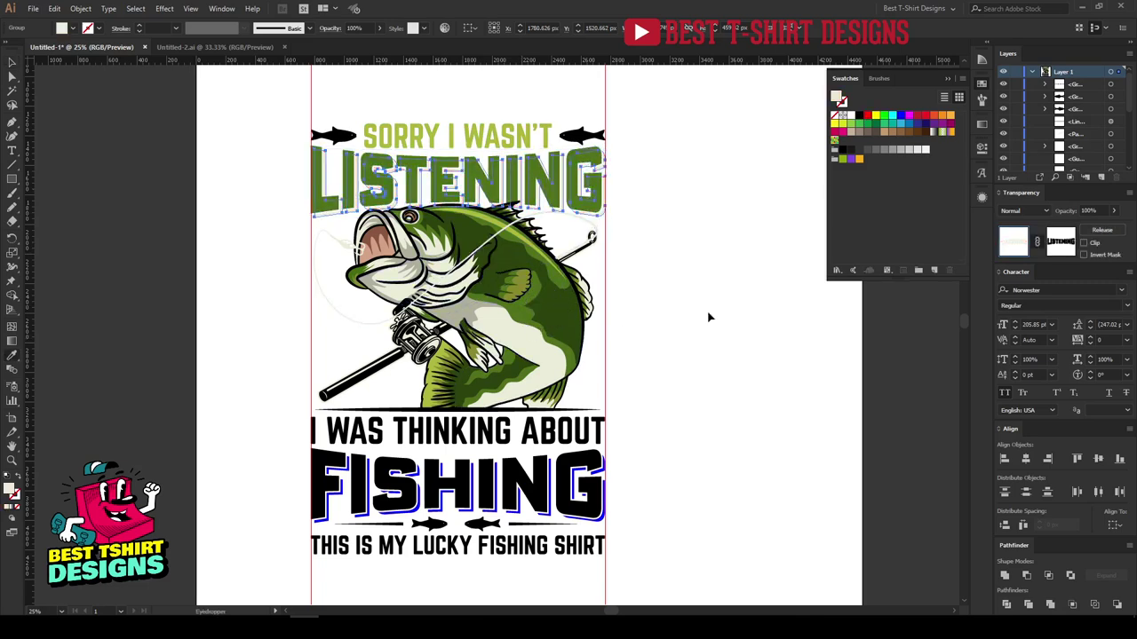
- Fill the FISHING headline with the bass's cream colour
left_click(547, 480)
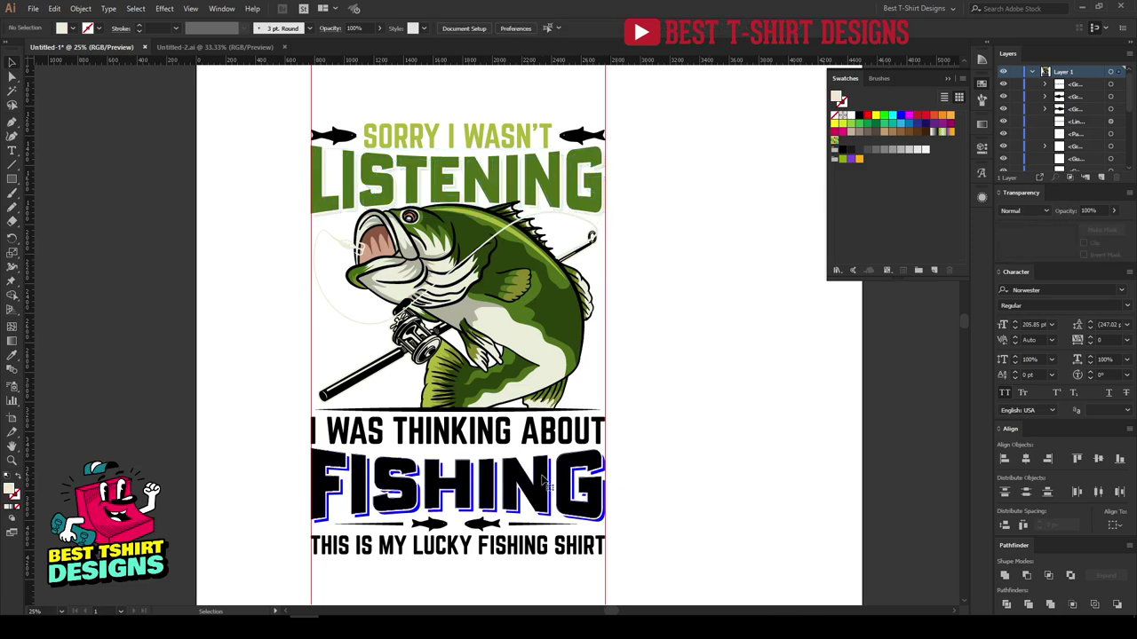
key("i")
left_click(538, 335)
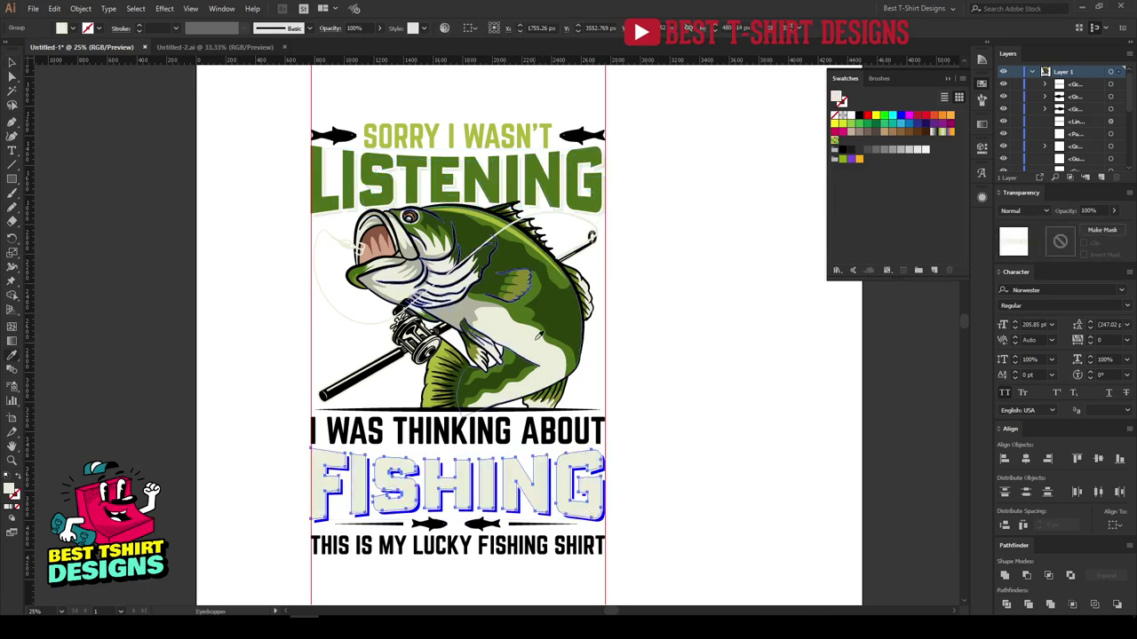
left_click(1101, 229)
key("v")
left_click(640, 319)
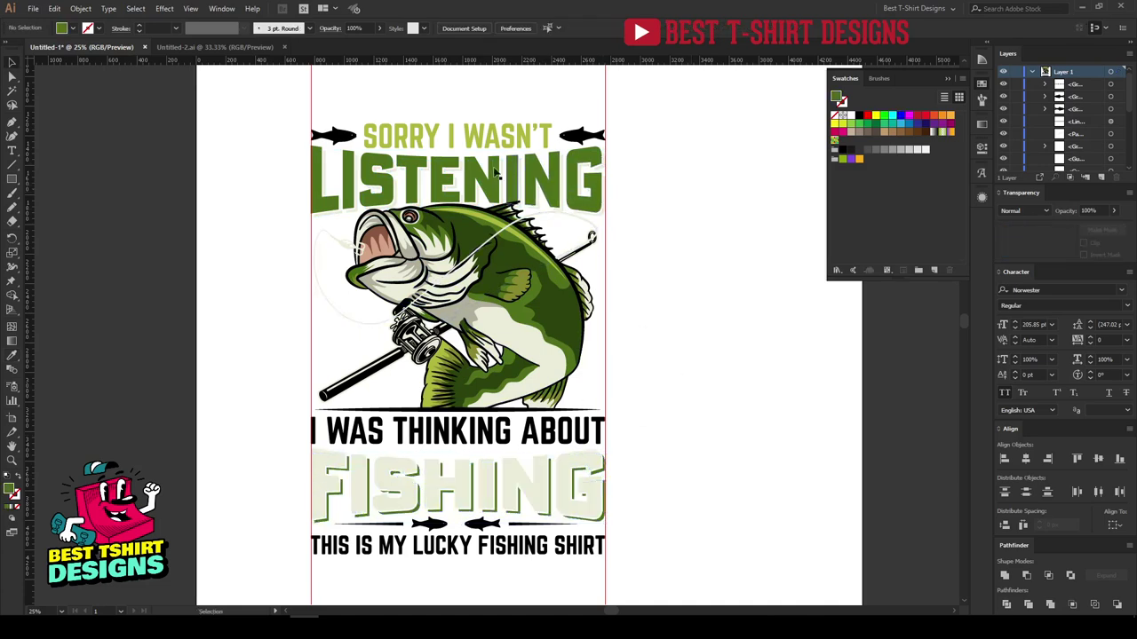
- Make I WAS THINKING ABOUT light olive and THIS IS MY LUCKY FISHING SHIRT cream like FISHING
left_click(558, 433)
key("i")
left_click(497, 135)
left_click(540, 544)
key("i")
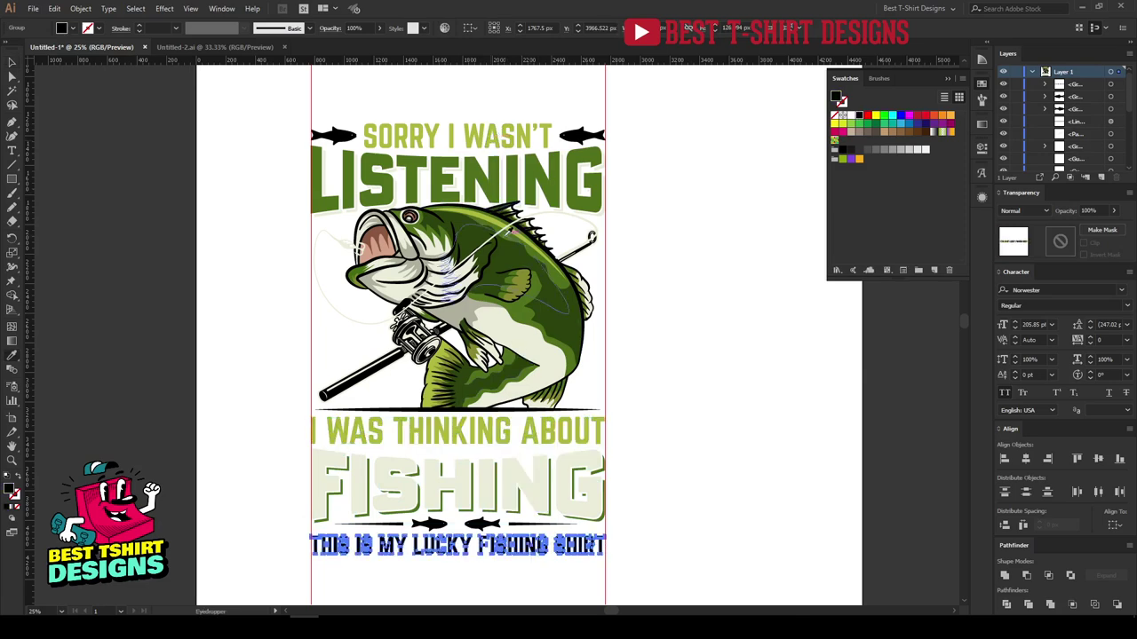
left_click(487, 479)
- Colour the fish divider with the bass's mouth colour instead of green
key("v")
left_click(484, 524)
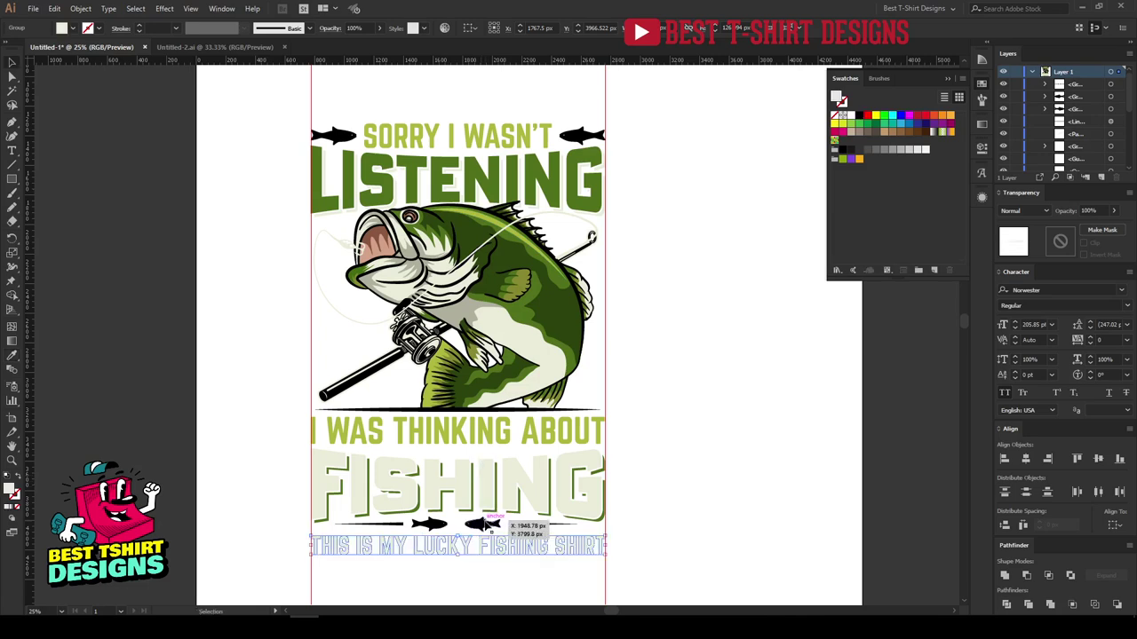
key("i")
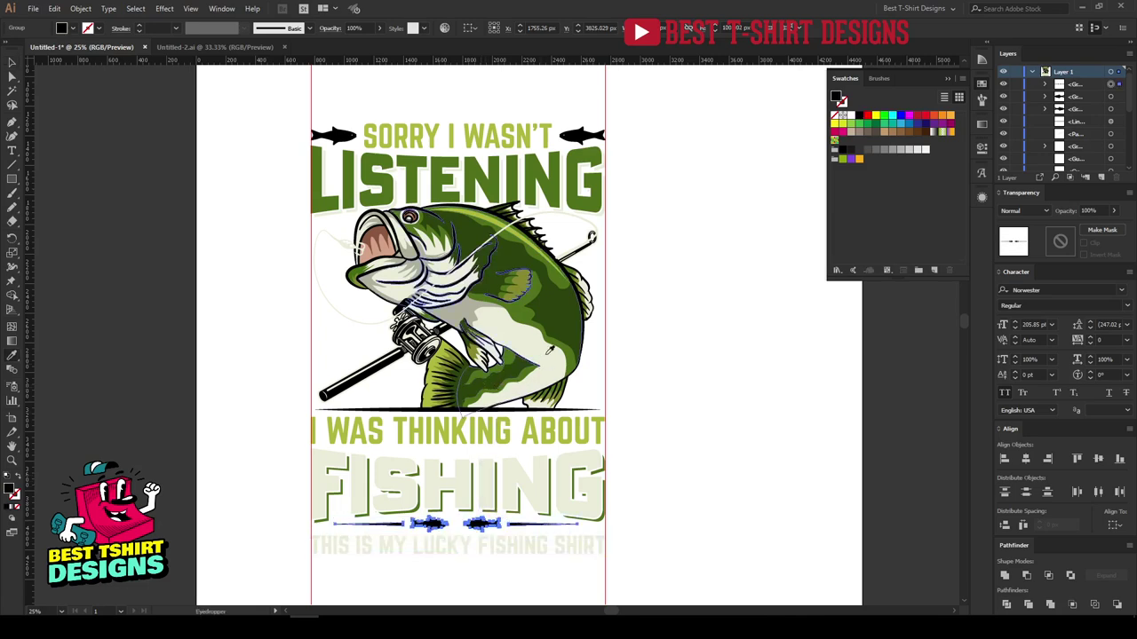
left_click(555, 185)
key("v")
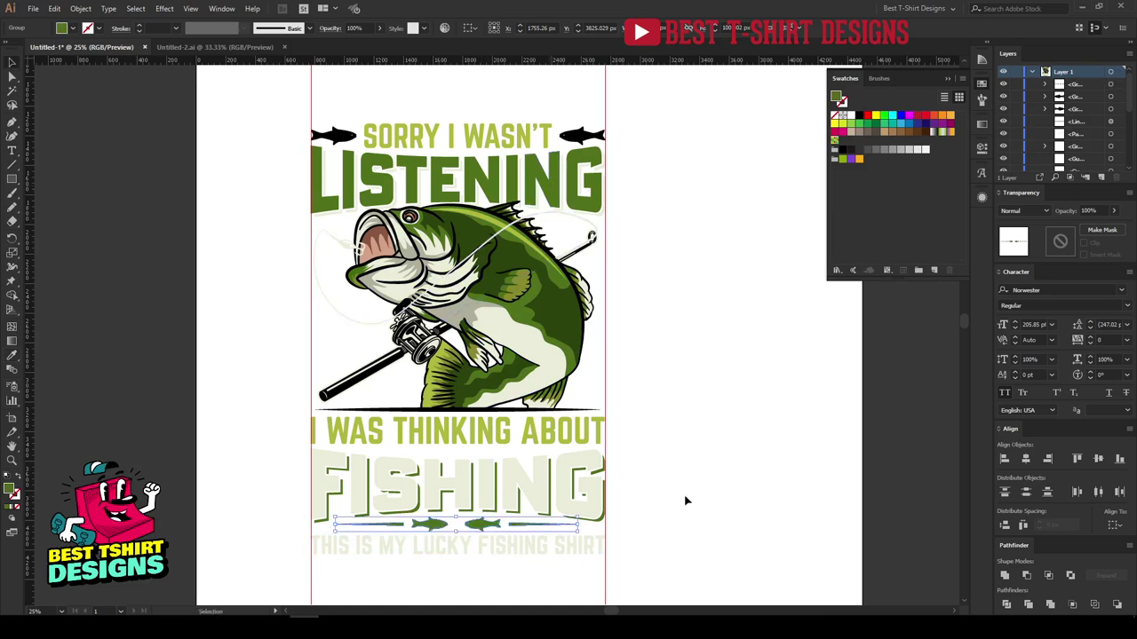
left_click(685, 501)
scroll(686, 500, "down", 1)
left_click(489, 503)
key("i")
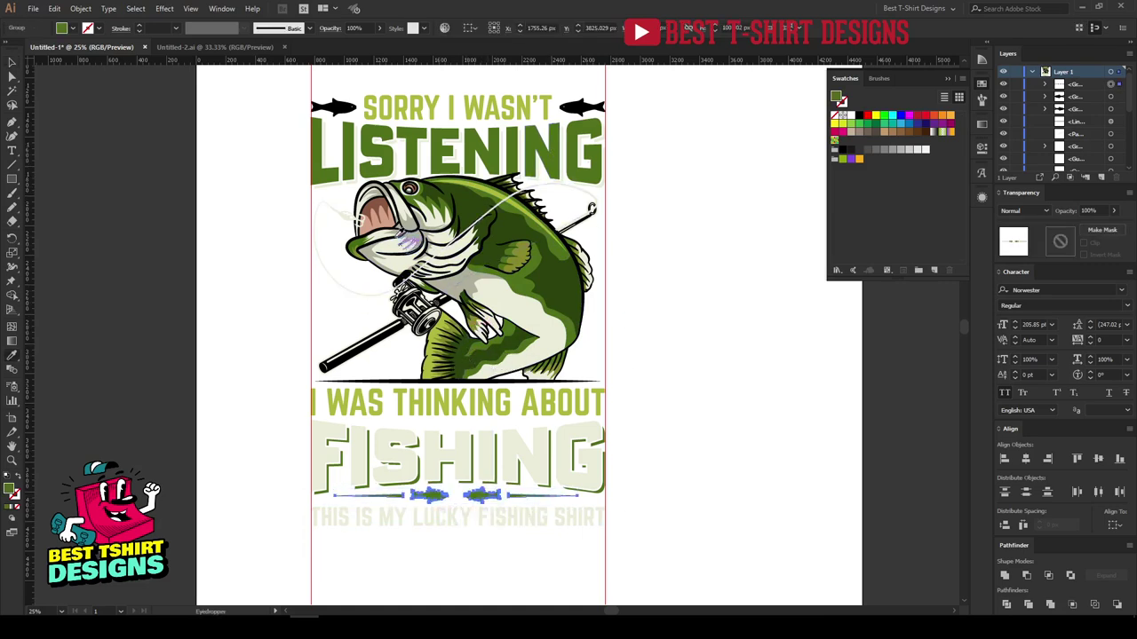
left_click(373, 217)
key("v")
left_click(660, 500)
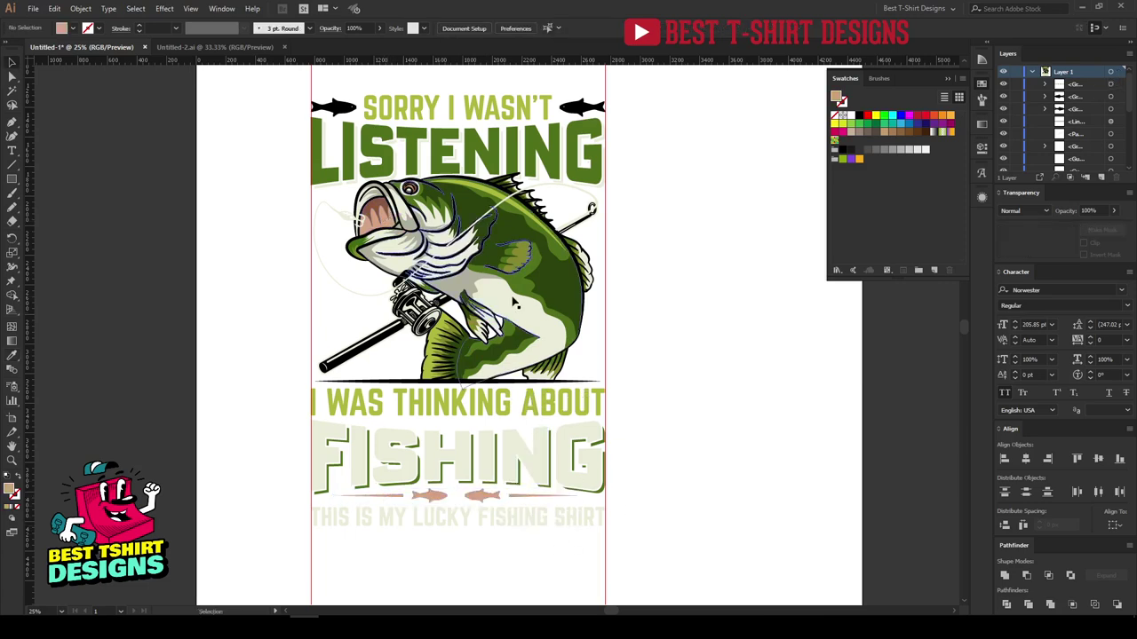
- Give both top fish icons the light salmon of the bass's mouth
left_click(576, 108)
left_click(334, 108, "shift")
key("i")
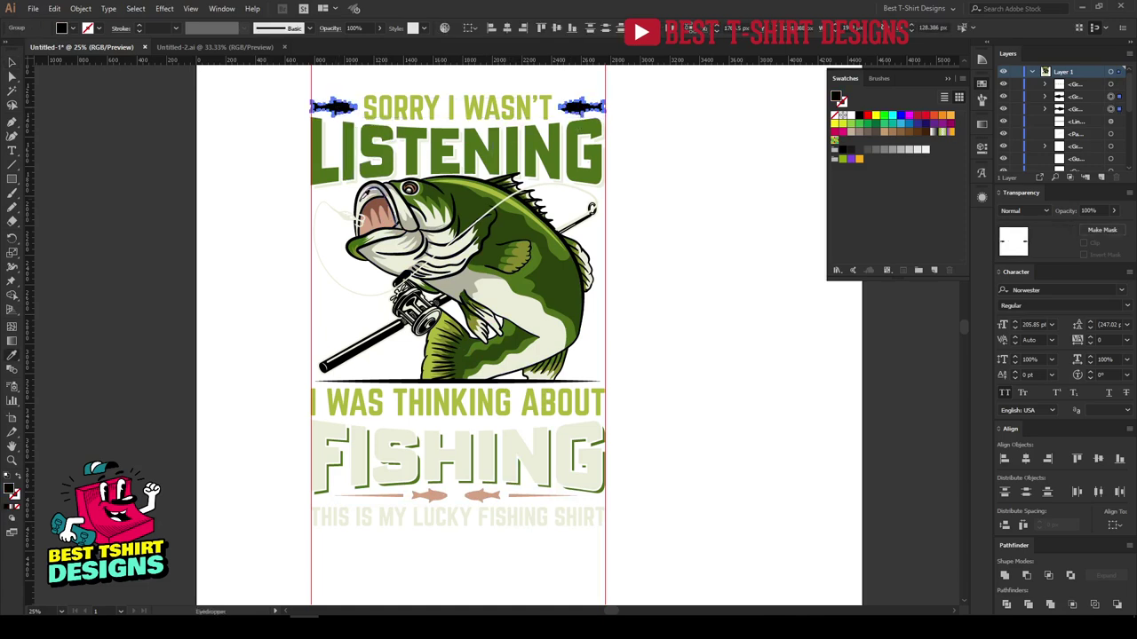
left_click(382, 224)
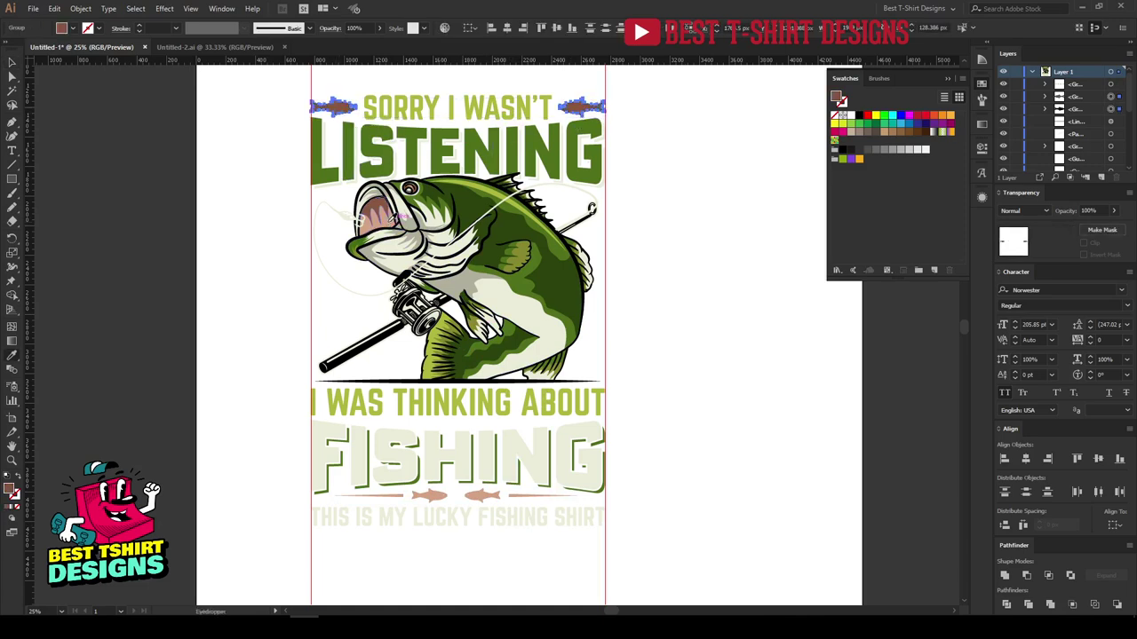
scroll(378, 233, "up", 4)
left_click(366, 218)
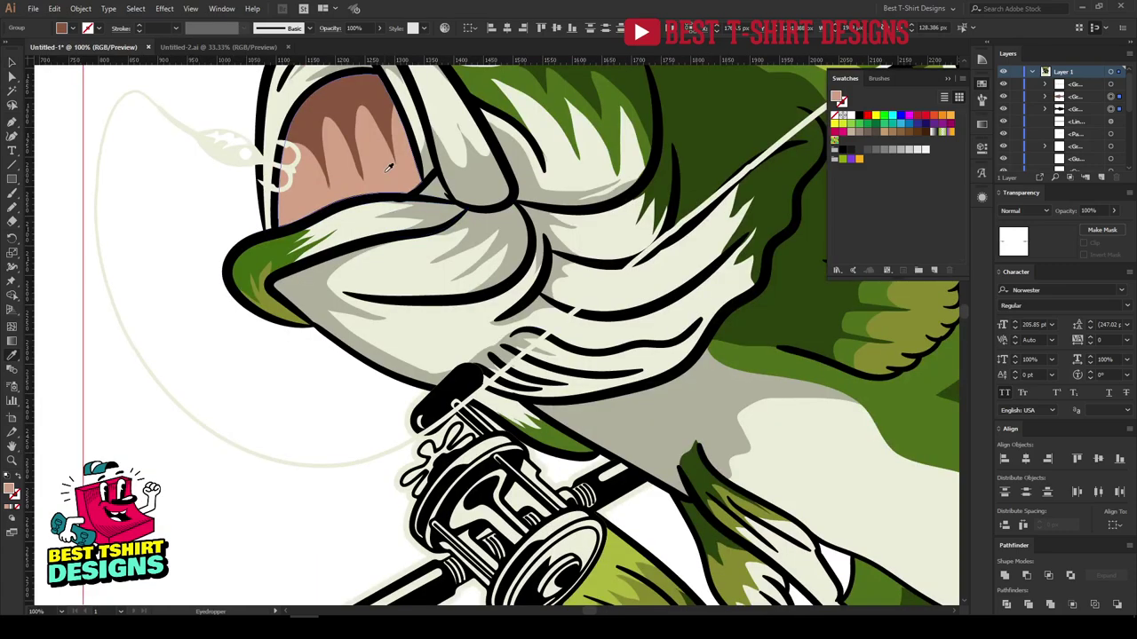
scroll(377, 252, "down", 4)
key("v")
left_click(714, 386)
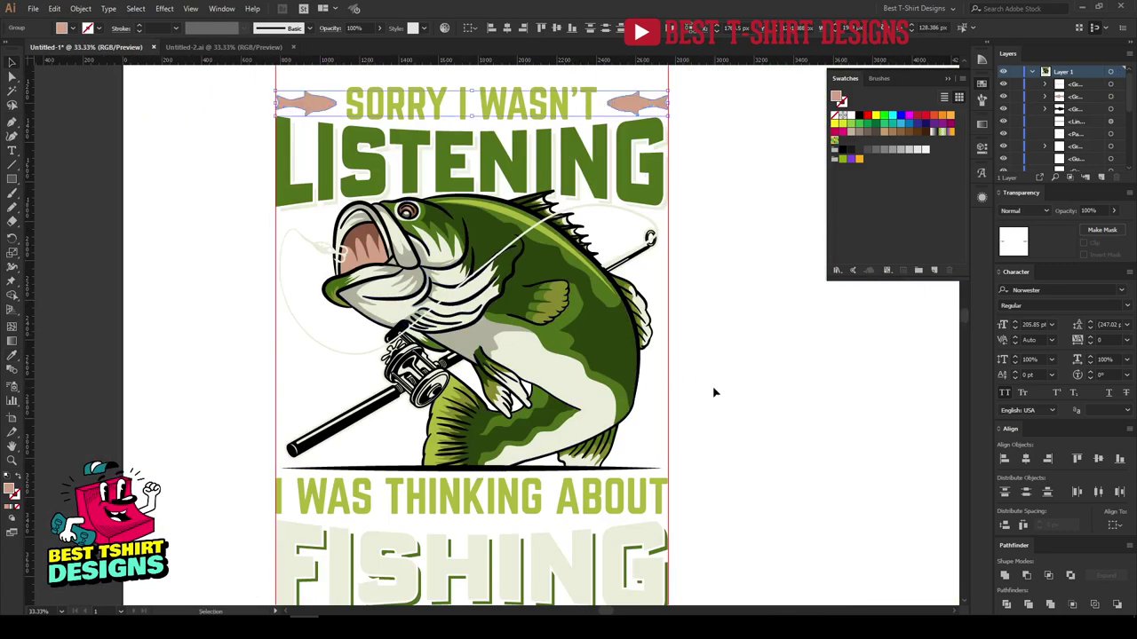
- Expand the black line under the bass into a shape and colour it salmon
scroll(533, 387, "down", 1)
left_click(613, 448)
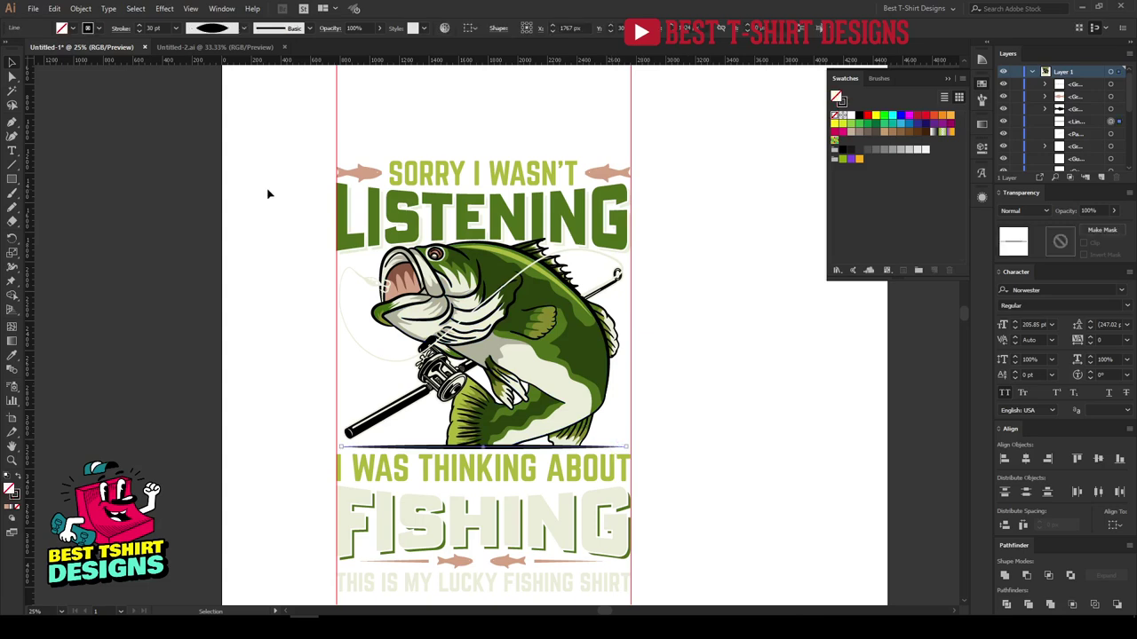
left_click(80, 8)
left_click(115, 150)
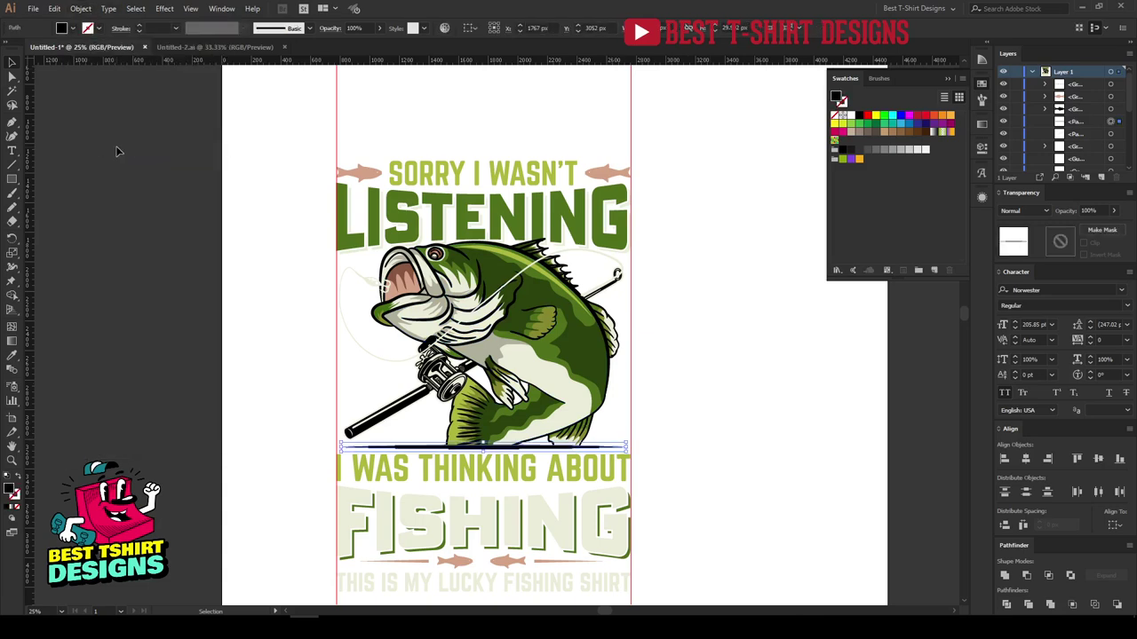
key("i")
left_click(604, 172)
key("v")
left_click(713, 307)
- Delete the red-outlined rectangle at the bottom of the artboard
scroll(337, 327, "down", 3)
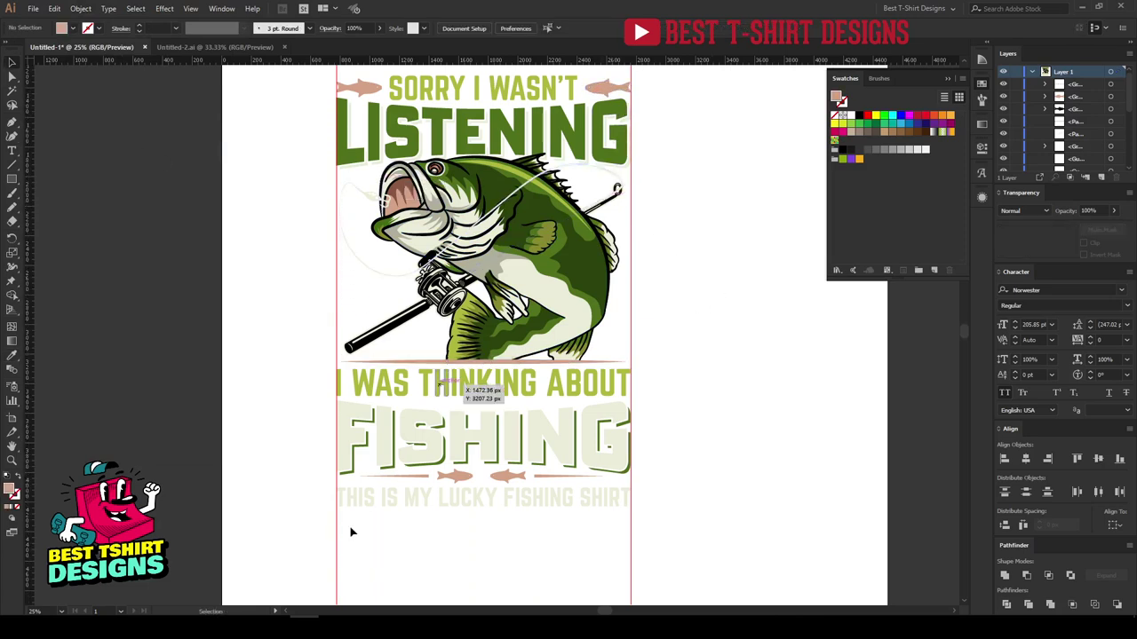
left_click_drag(544, 564, 772, 563)
key("Delete")
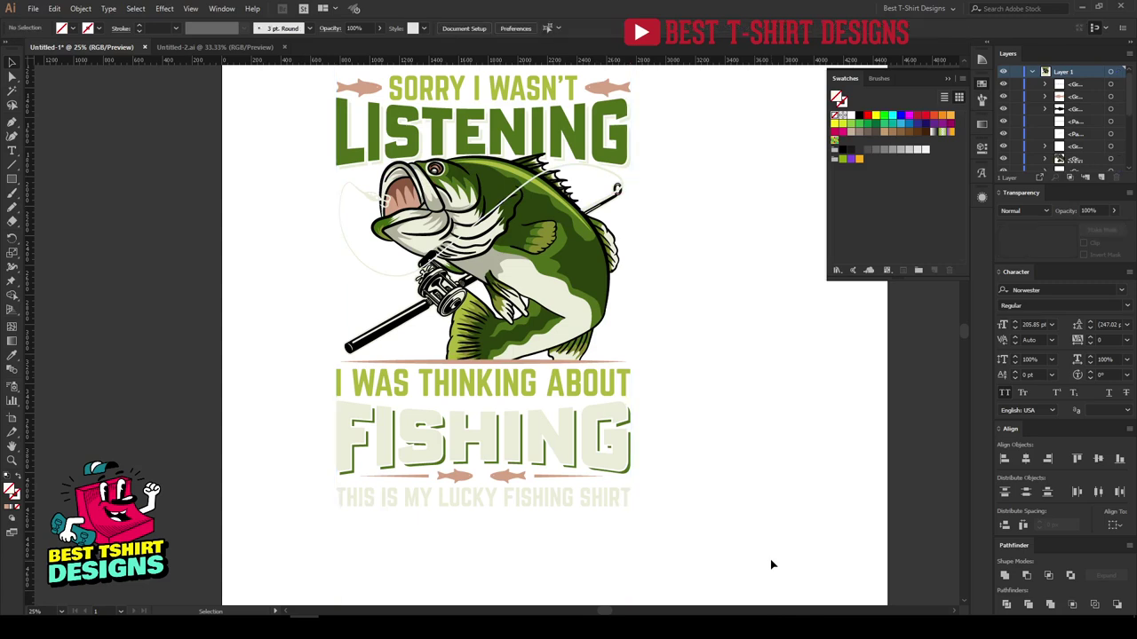
scroll(441, 543, "down", 1)
left_click(11, 180)
- Draw a black-filled rectangle over the whole design and send it to the back
left_click_drag(333, 202, 613, 550)
left_click(861, 116)
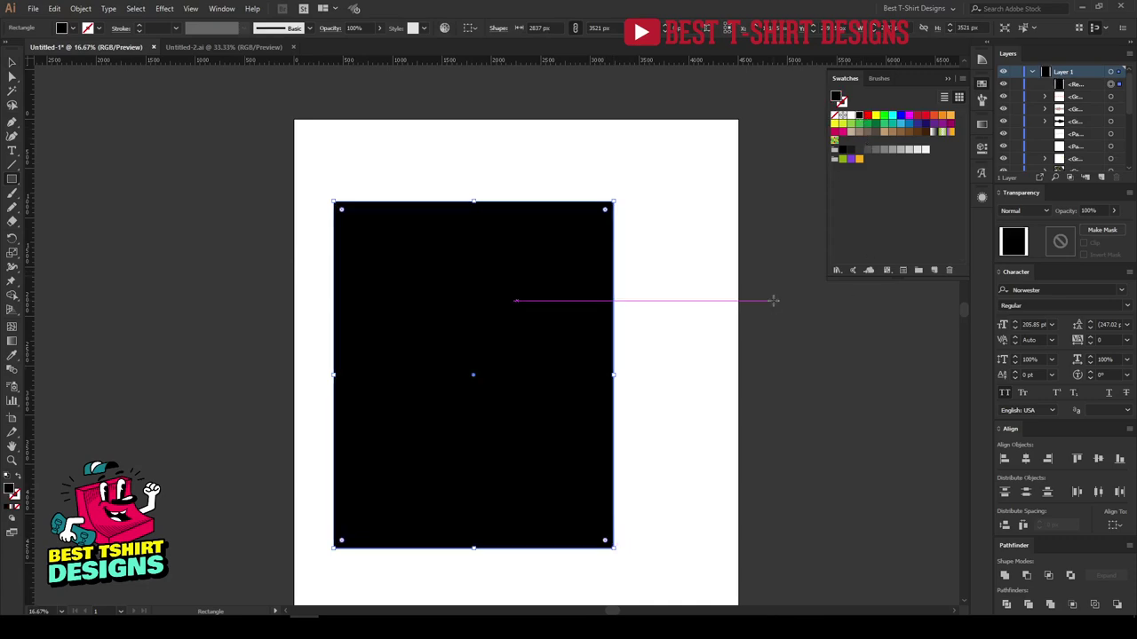
key("ctrl+shift+bracketleft")
key("v")
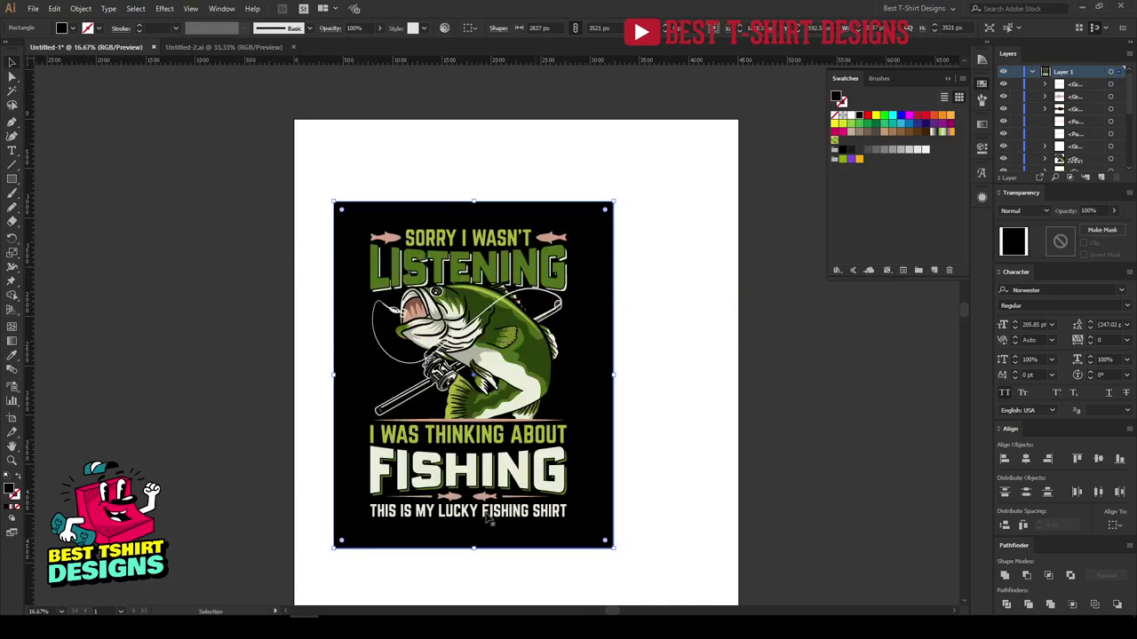
key("ctrl+equal")
- Select every salmon-coloured object with the Magic Wand
left_click(764, 424)
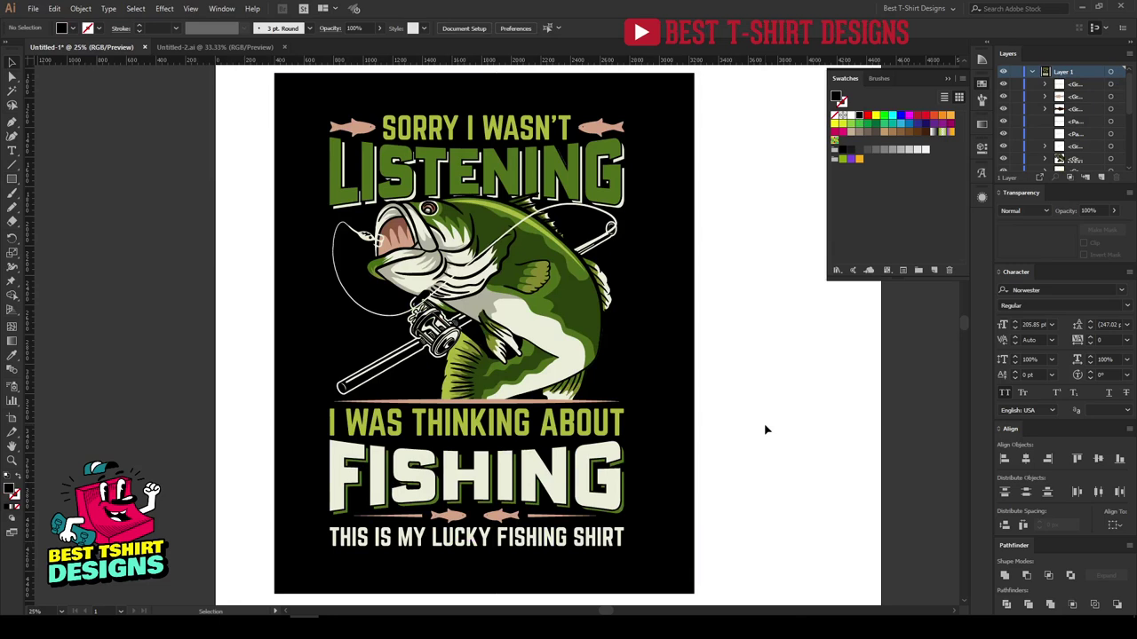
left_click(12, 90)
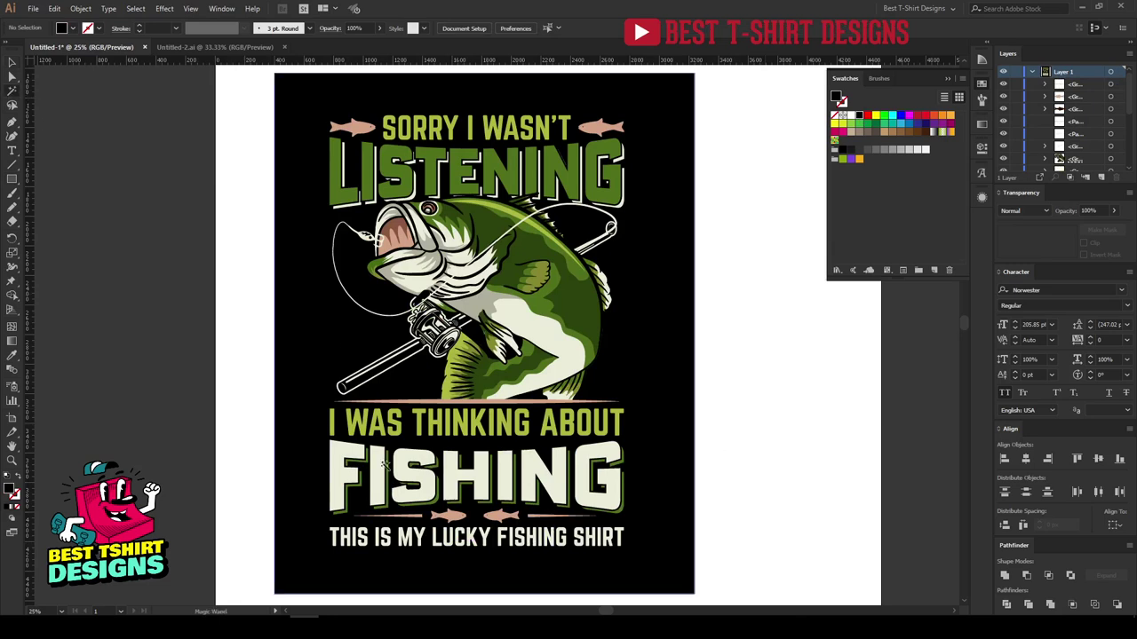
left_click(449, 514)
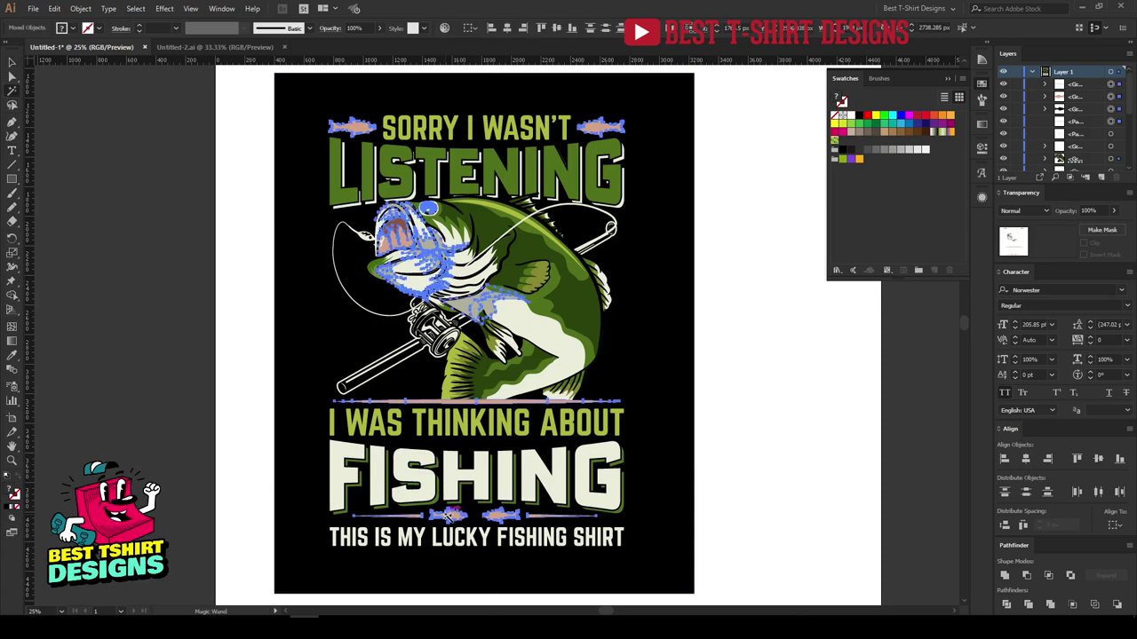
- Recolour both top fish icons and the two separator lines with a colour sampled from the artwork
key("v")
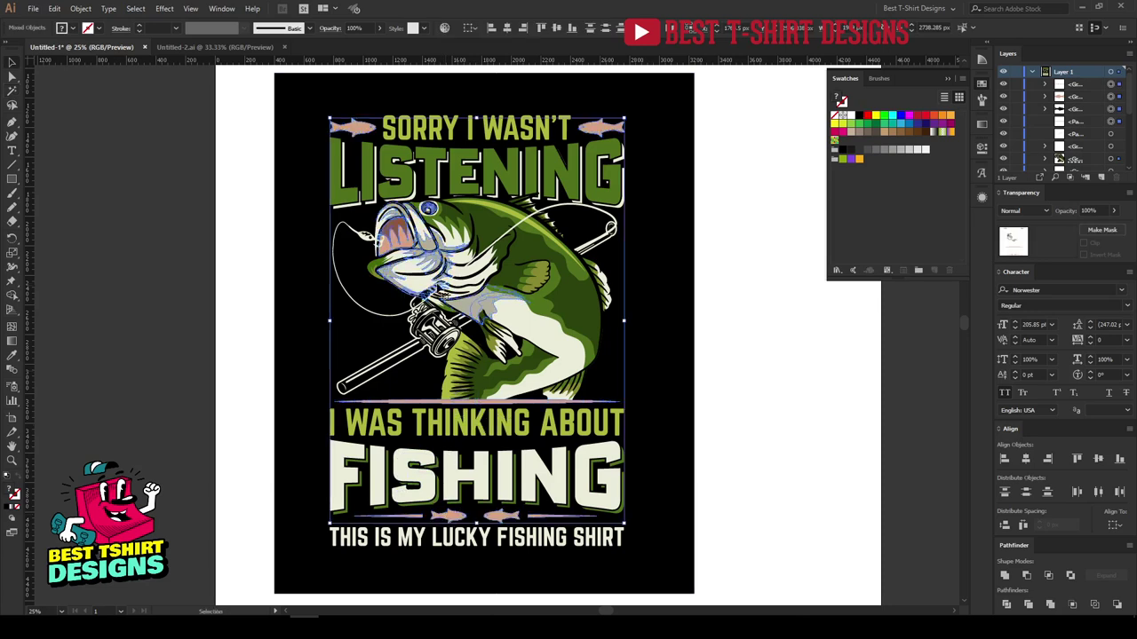
left_click(720, 403)
left_click(604, 130)
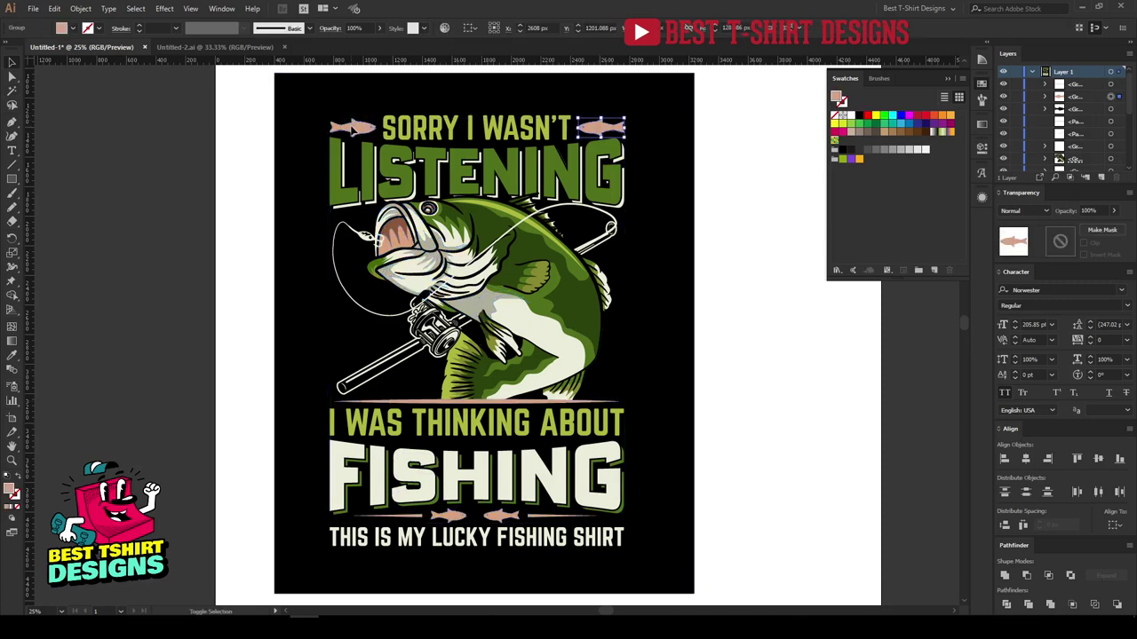
left_click(353, 128, "shift")
left_click(540, 517, "shift")
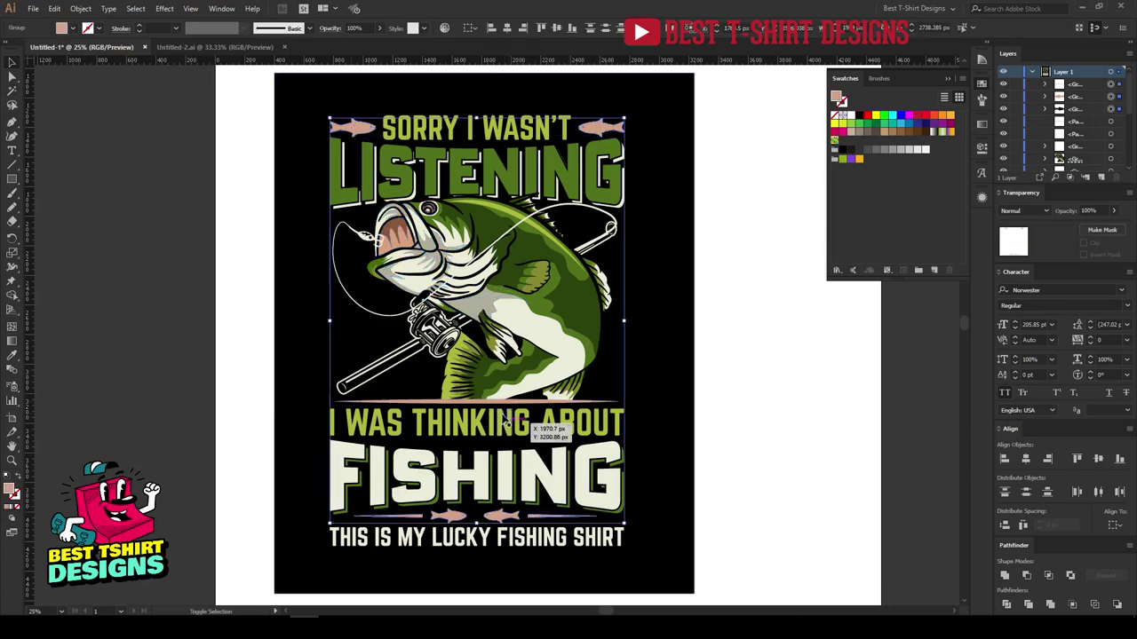
left_click(414, 404, "shift")
key("i")
left_click(569, 293)
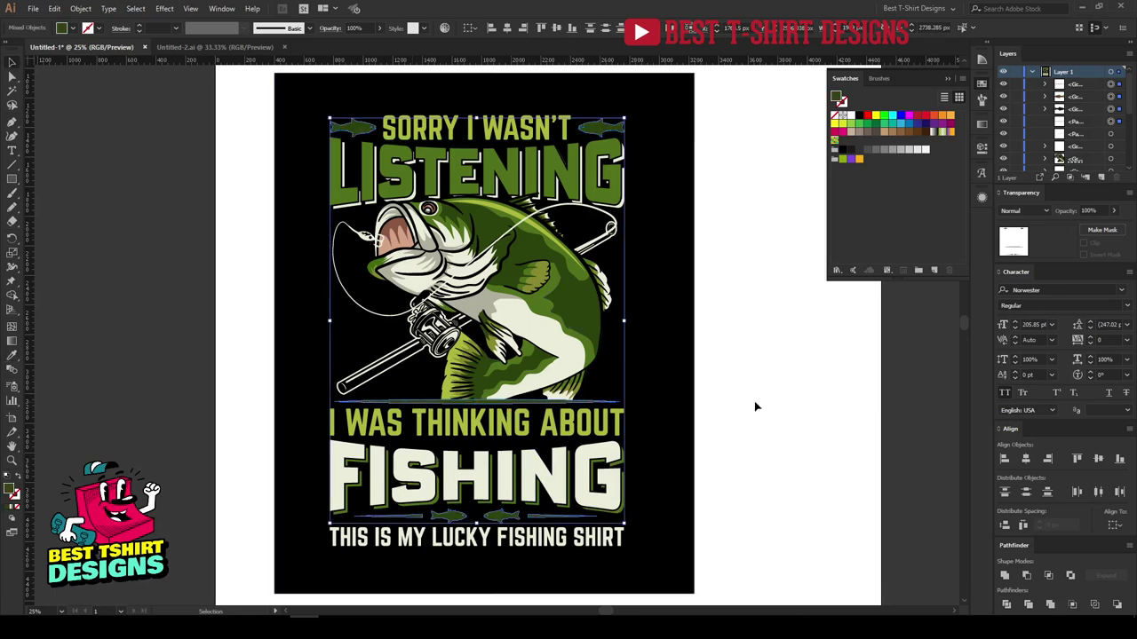
left_click(754, 407)
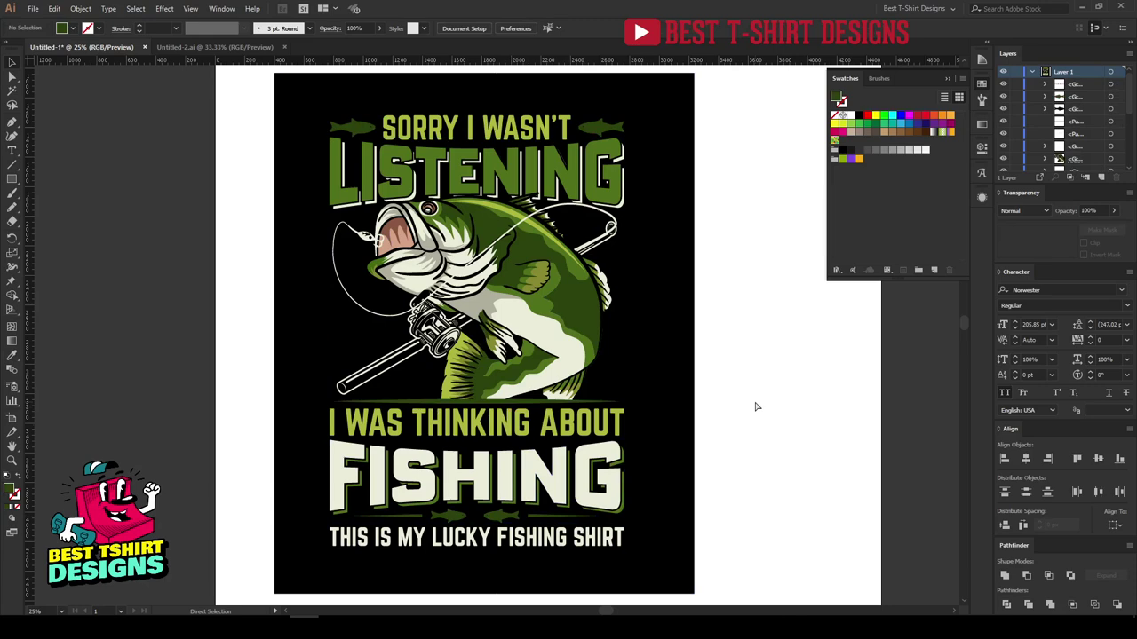
key("ctrl+z")
key("i")
left_click(556, 335)
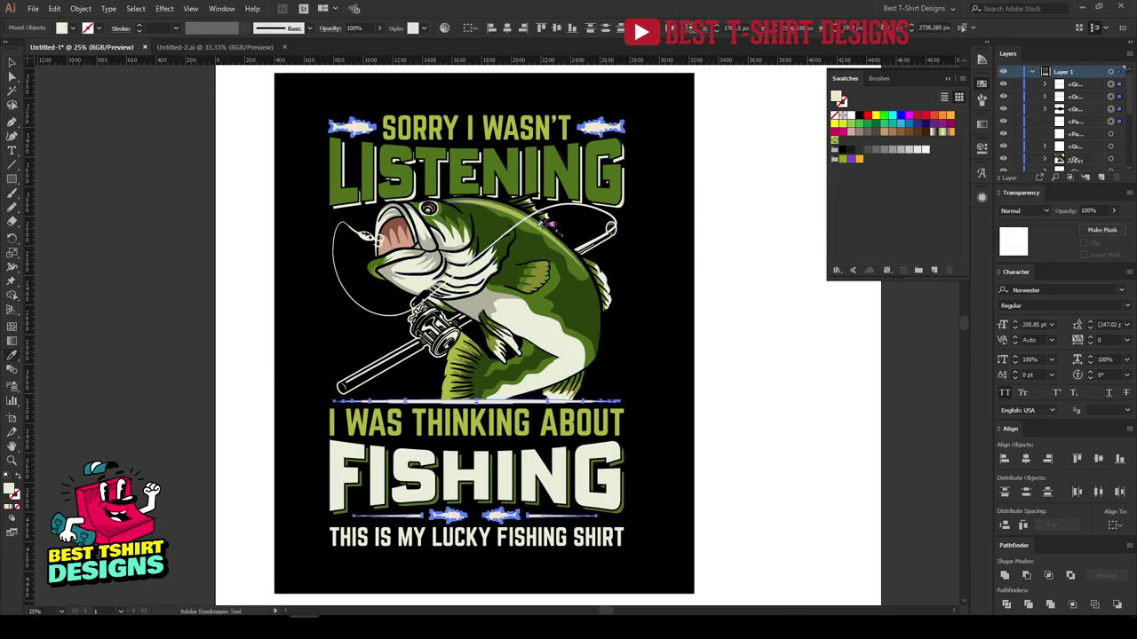
- Select the SORRY I WASN'T headline, then the bass artwork
scroll(506, 207, "up", 3)
scroll(509, 204, "down", 3)
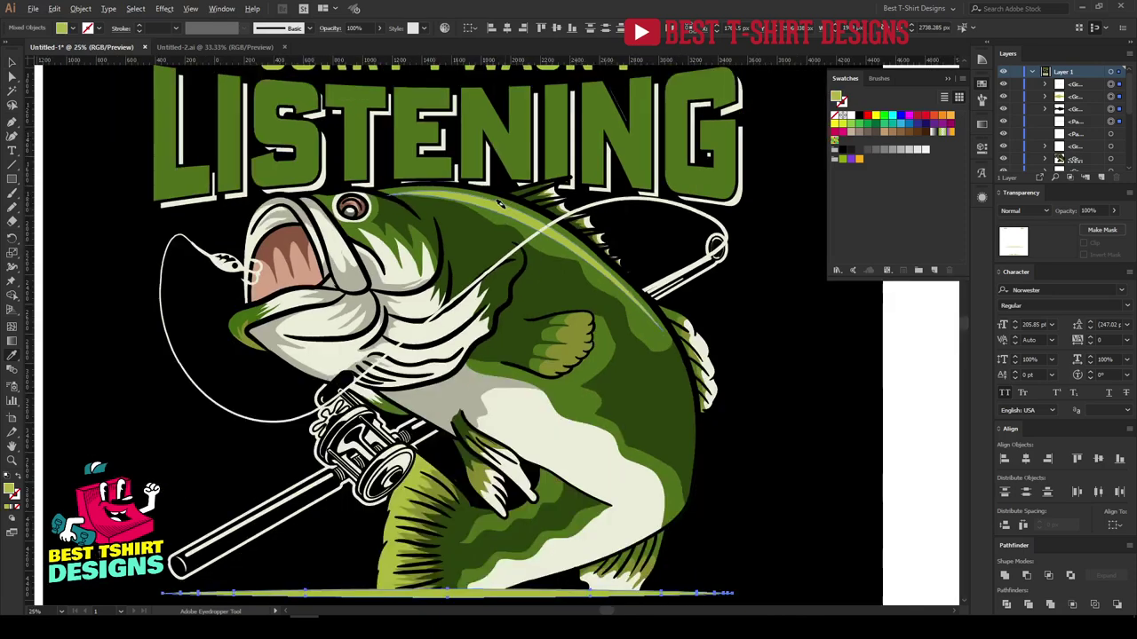
key("v")
left_click(738, 458)
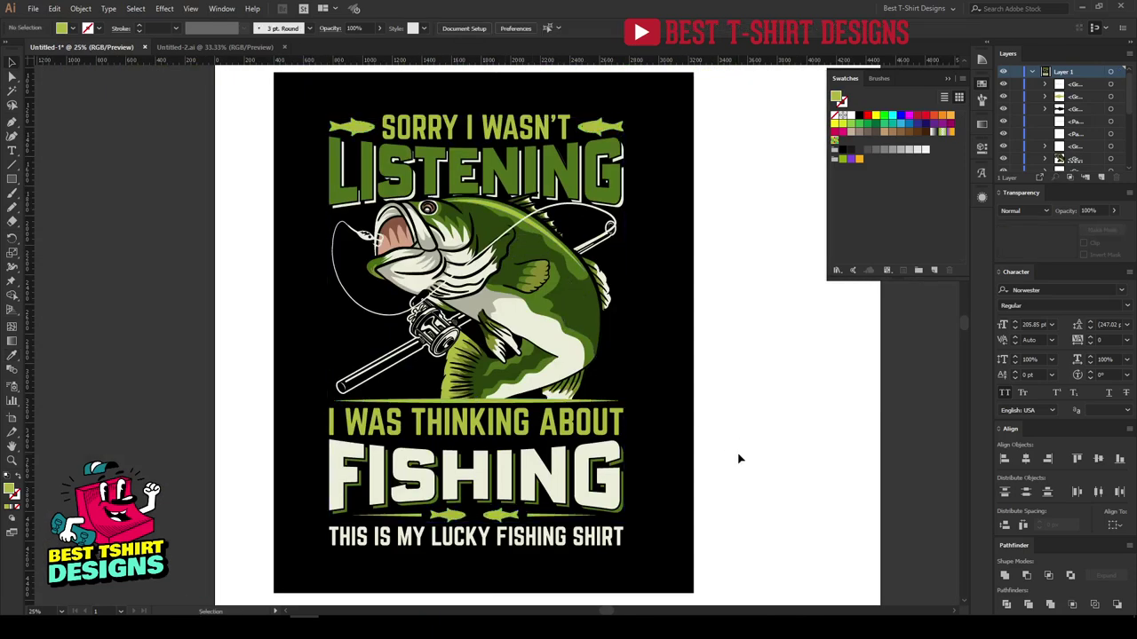
left_click(515, 129)
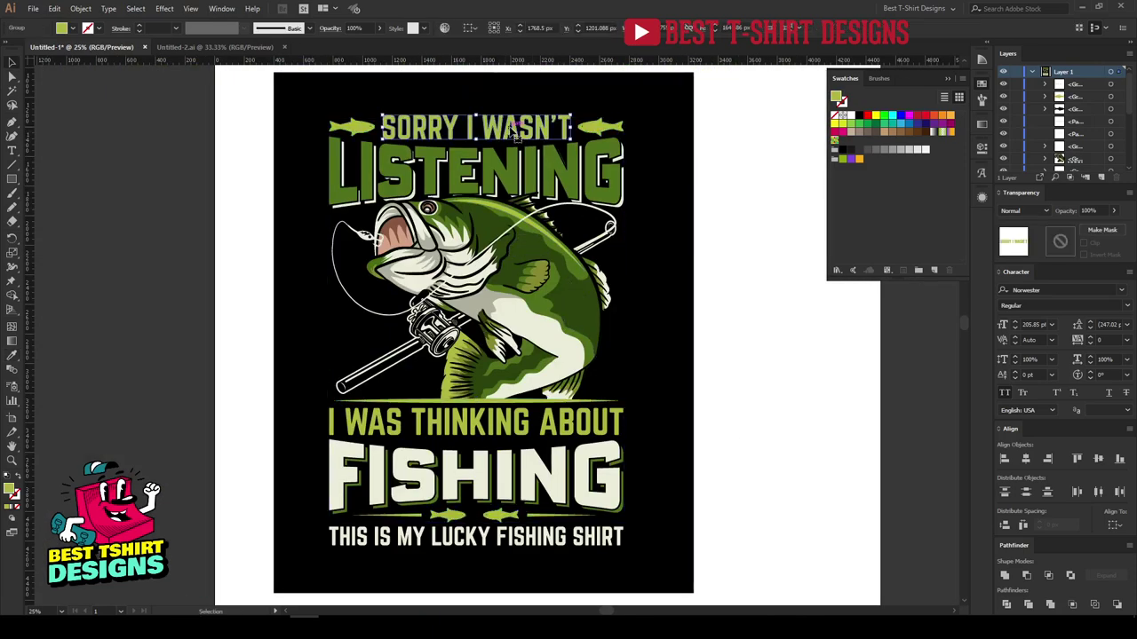
left_click(715, 361)
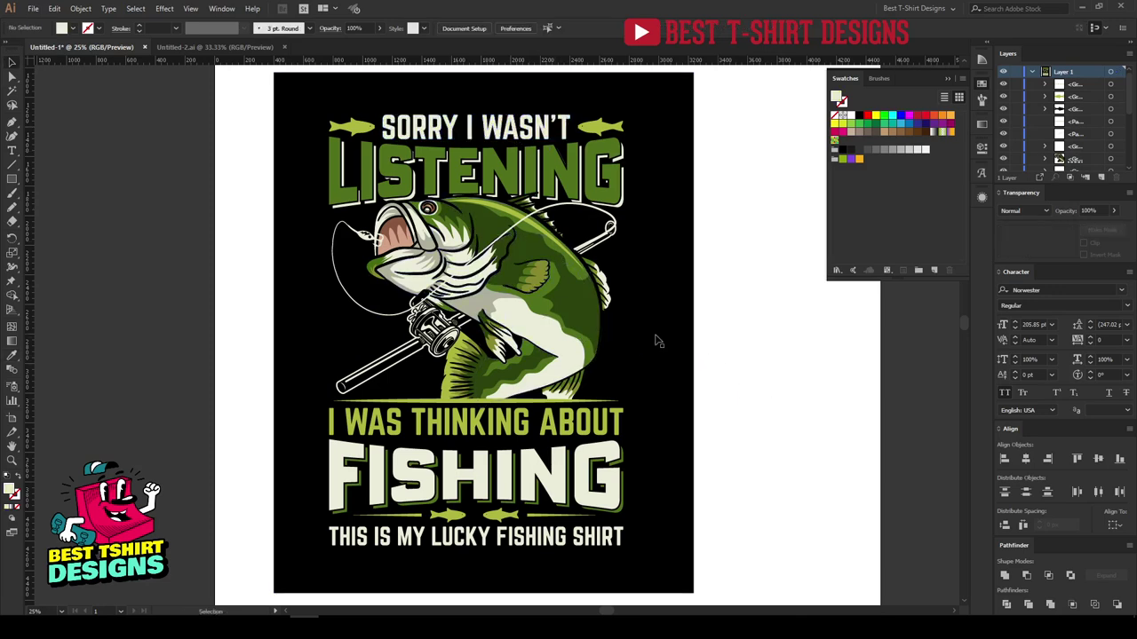
left_click(530, 266)
scroll(530, 245, "up", 1)
- Offset the bass's paths by 10 px with round joins
key("a")
key("ctrl+alt+shift+e")
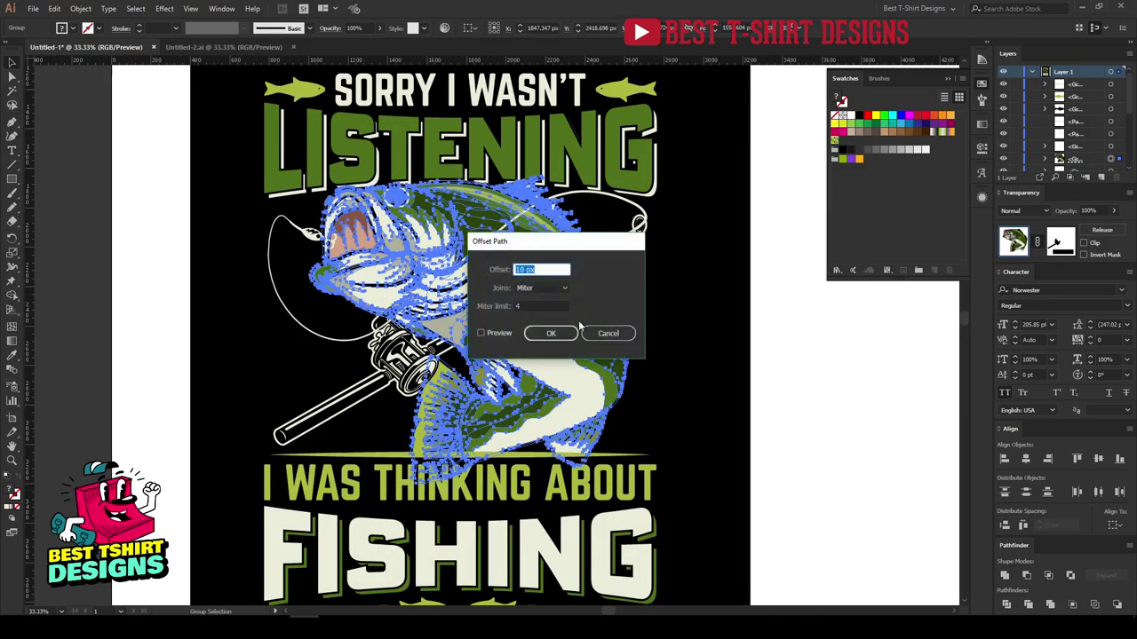
left_click(499, 333)
left_click(554, 287)
left_click(533, 316)
left_click(551, 333)
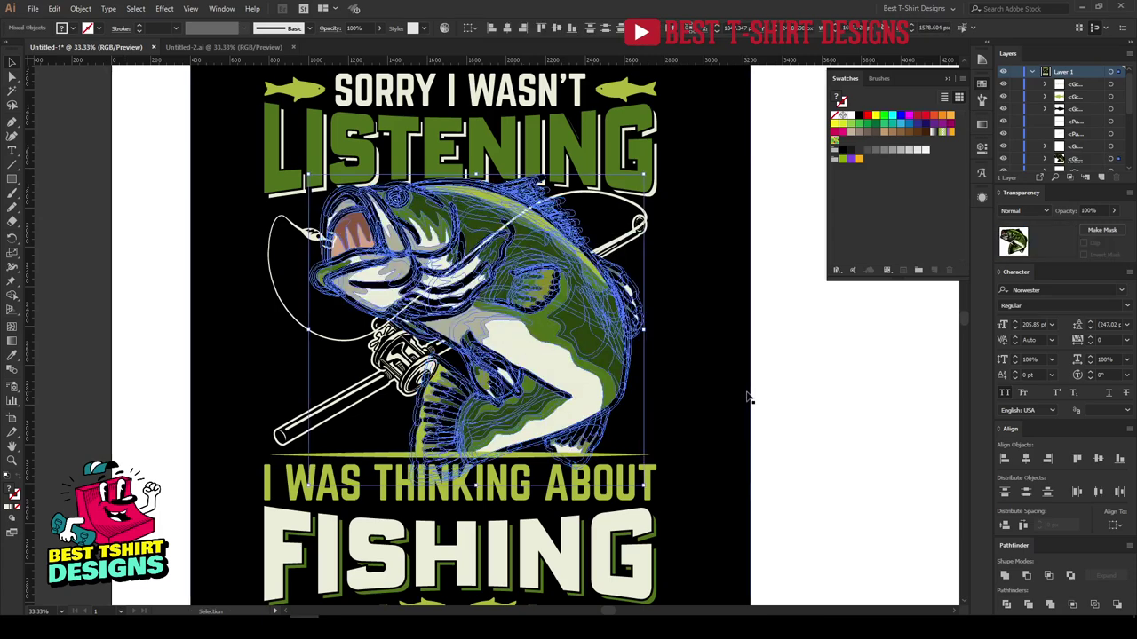
left_click(715, 220)
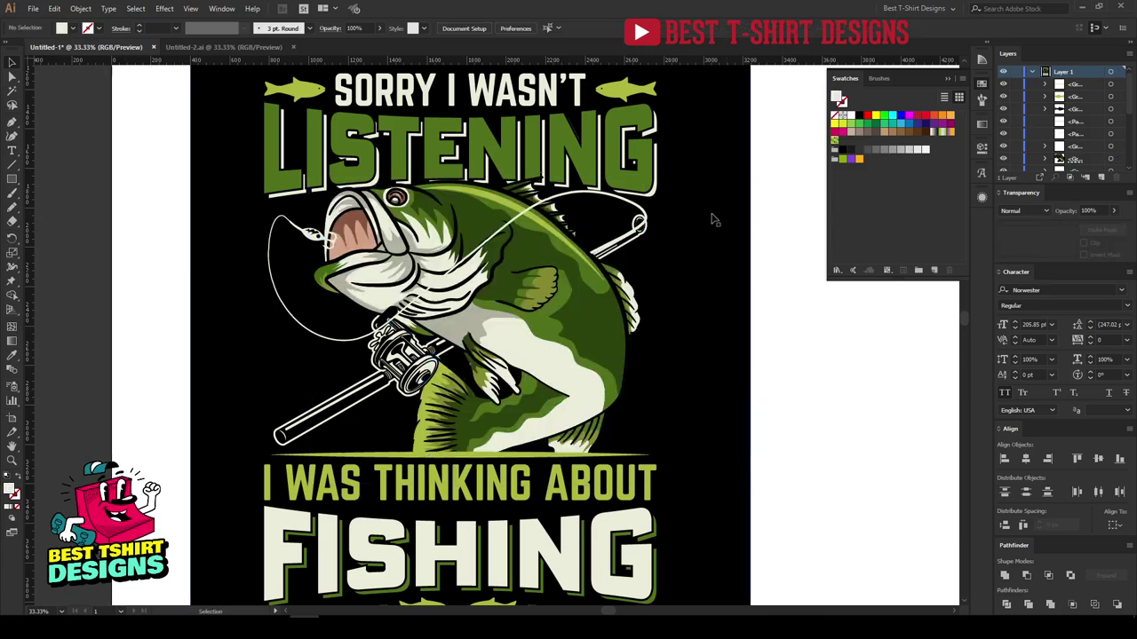
- Add an opacity mask to the LISTENING headline and paste a bass copy into it
left_click(655, 155)
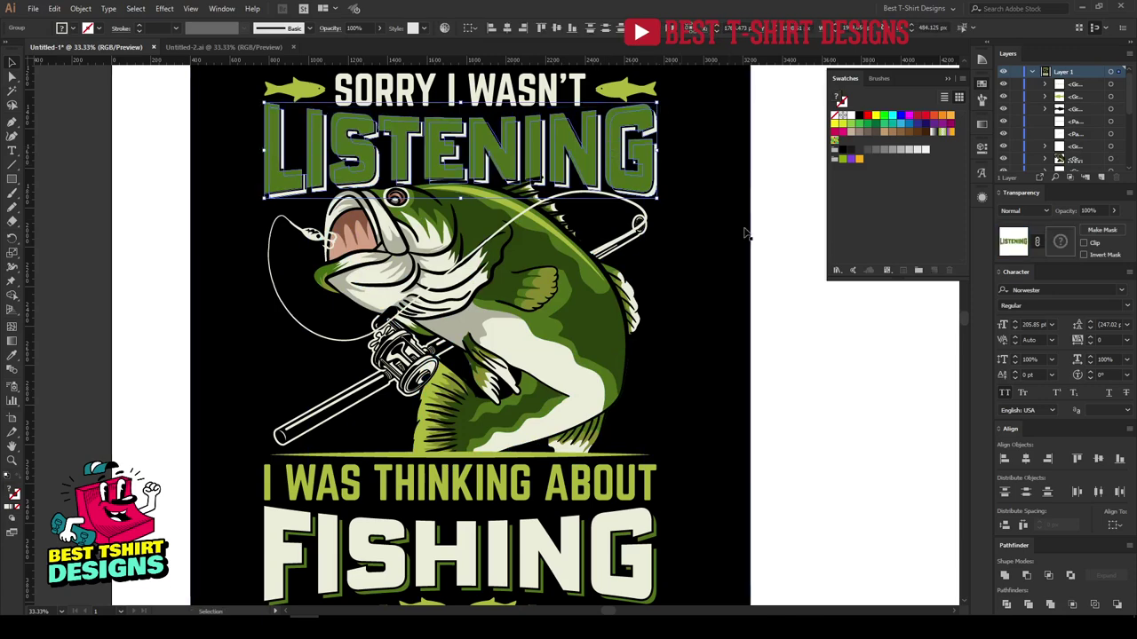
left_click(1066, 246)
key("ctrl+f")
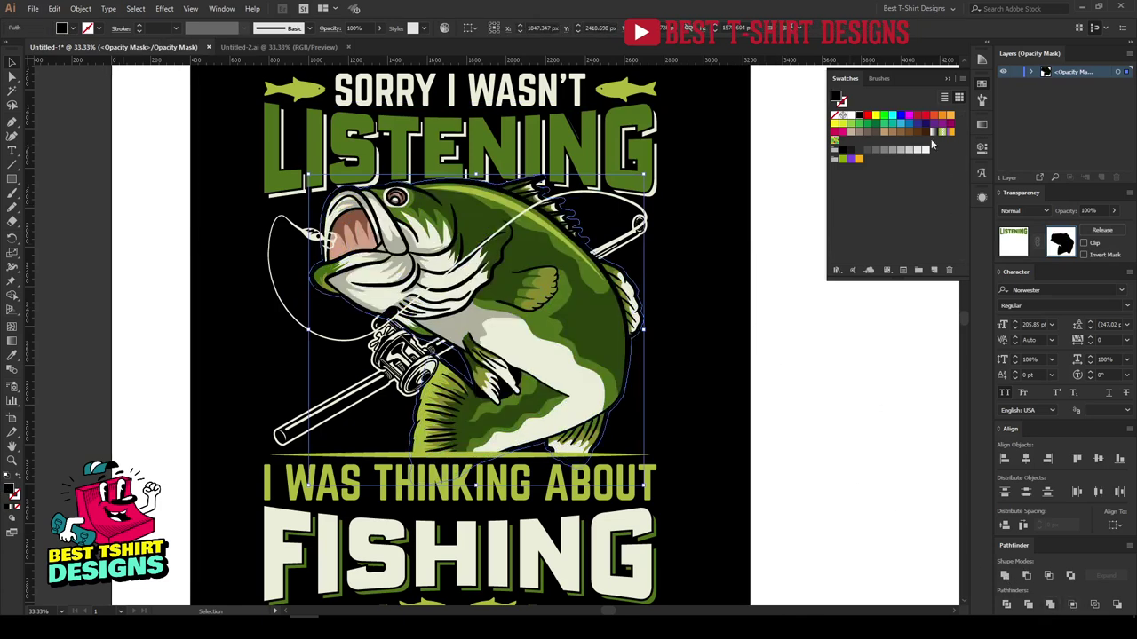
left_click(817, 334)
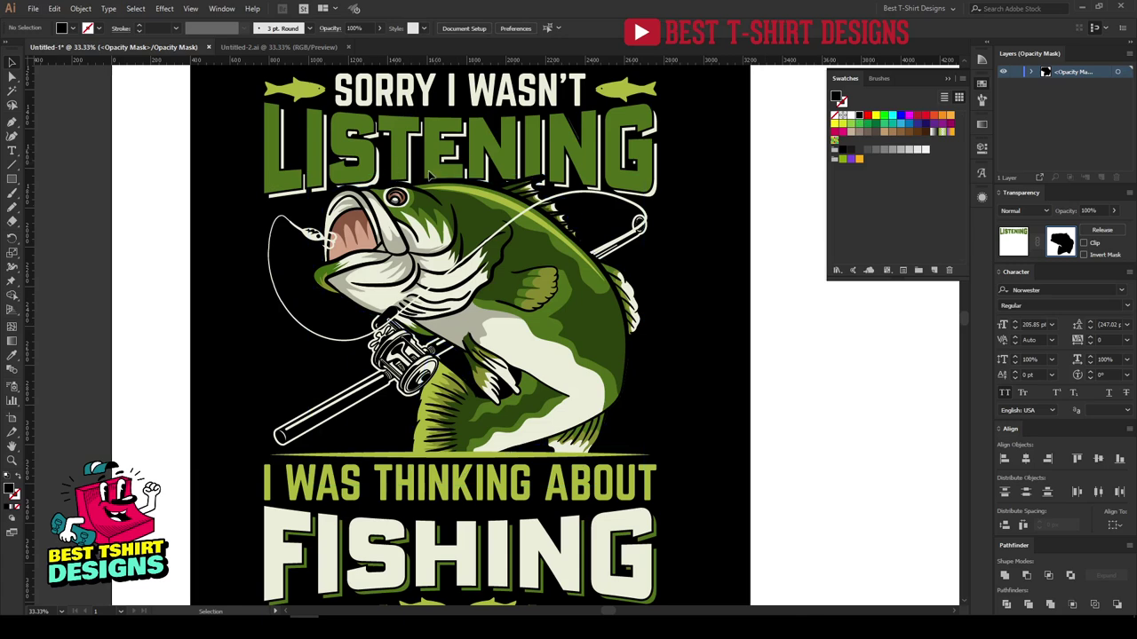
- Offset the fish cutout outward inside the mask, then return to the main artwork
left_click(536, 206)
key("ctrl+alt+o")
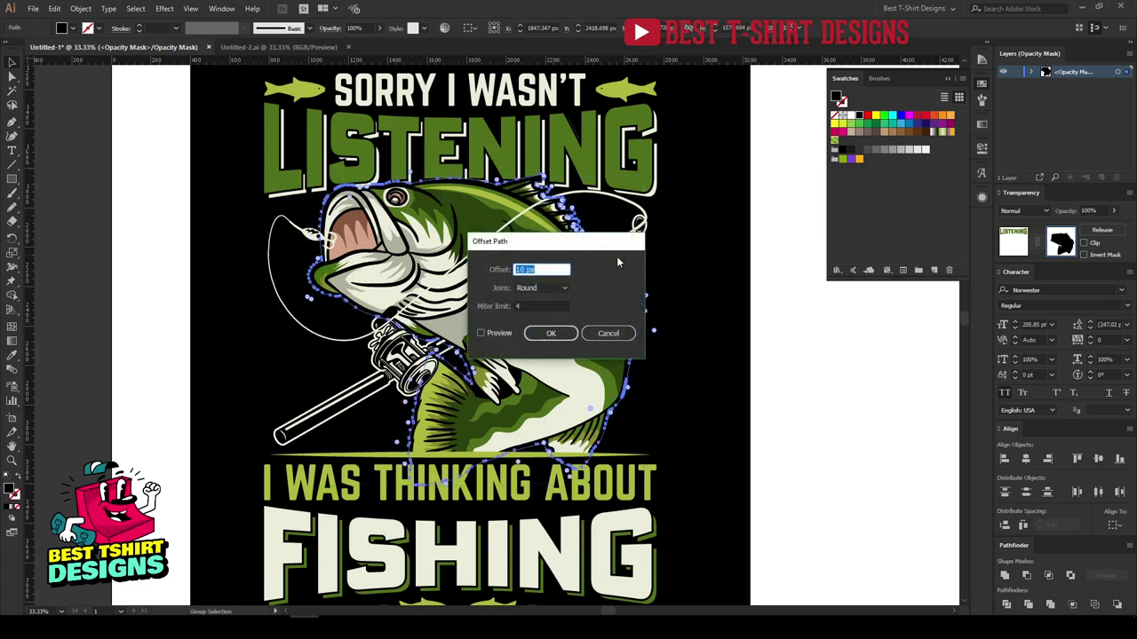
left_click(495, 334)
left_click(551, 333)
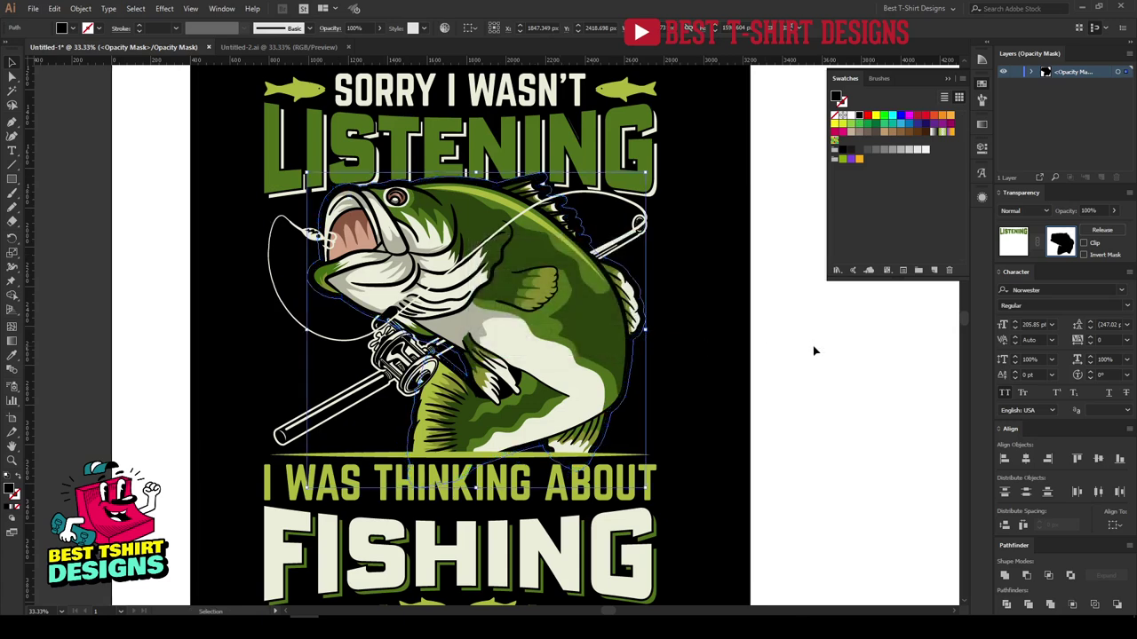
left_click(813, 351)
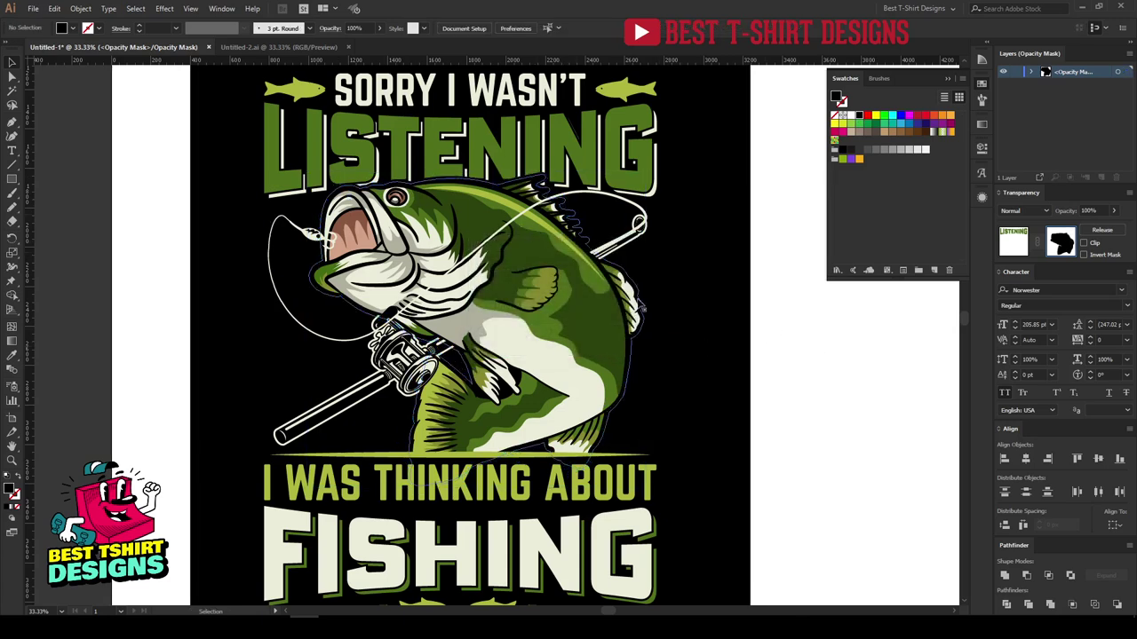
left_click(1015, 244)
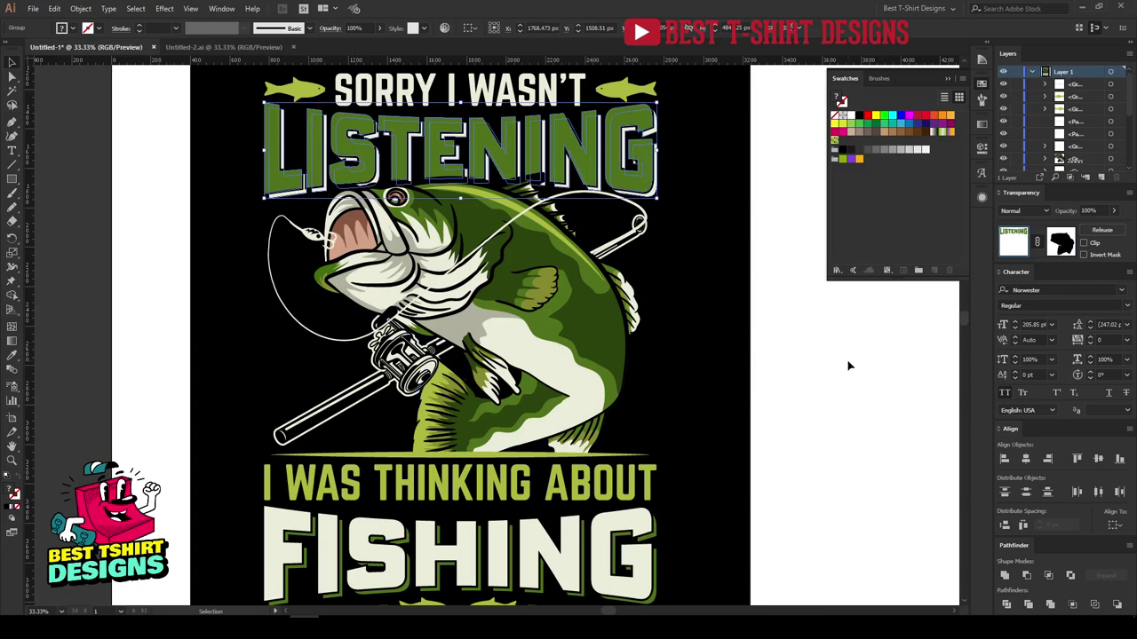
- Select the bass's individual paths and cancel an unneeded offset on them
left_click(558, 363)
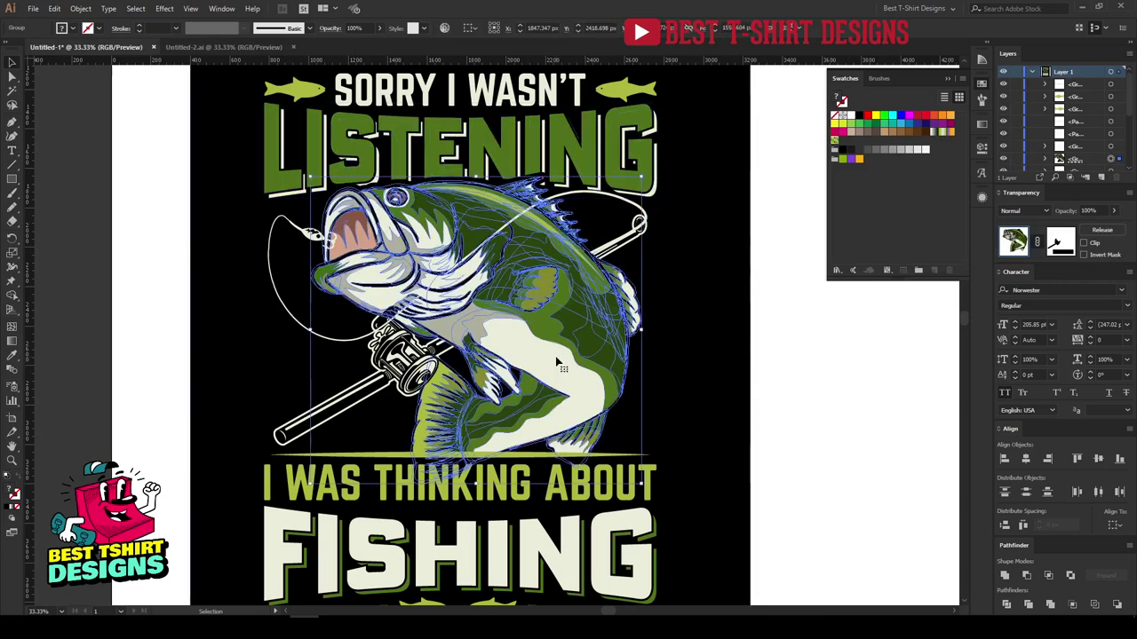
key("a")
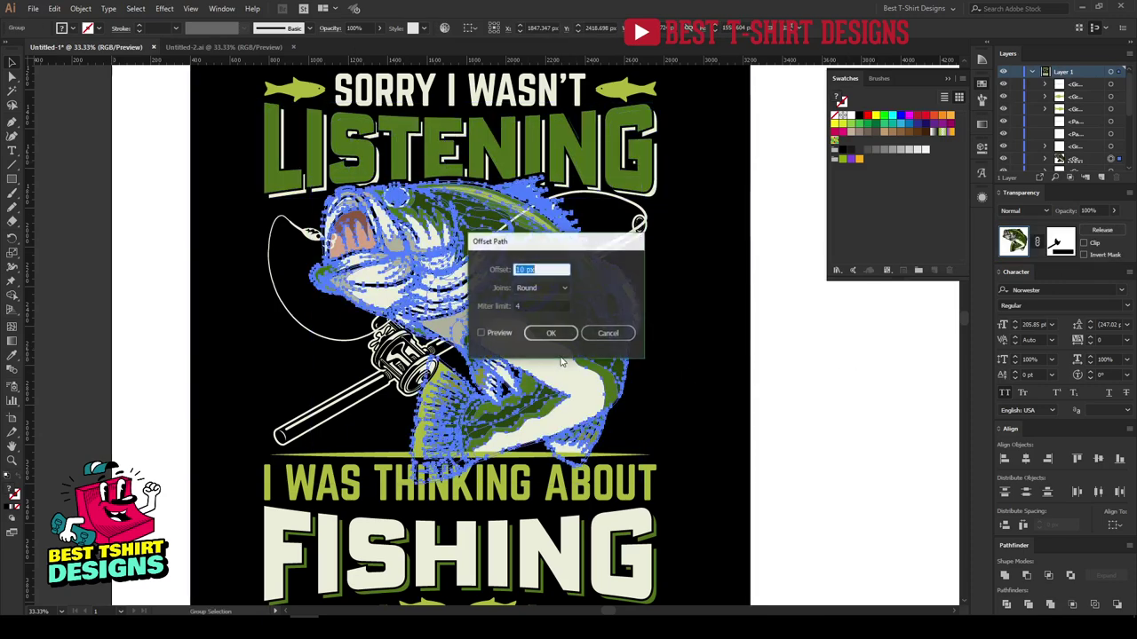
left_click(607, 333)
left_click(880, 364)
- Recheck the fish-shaped path in the LISTENING mask, then reselect the bass artwork
left_click(648, 182)
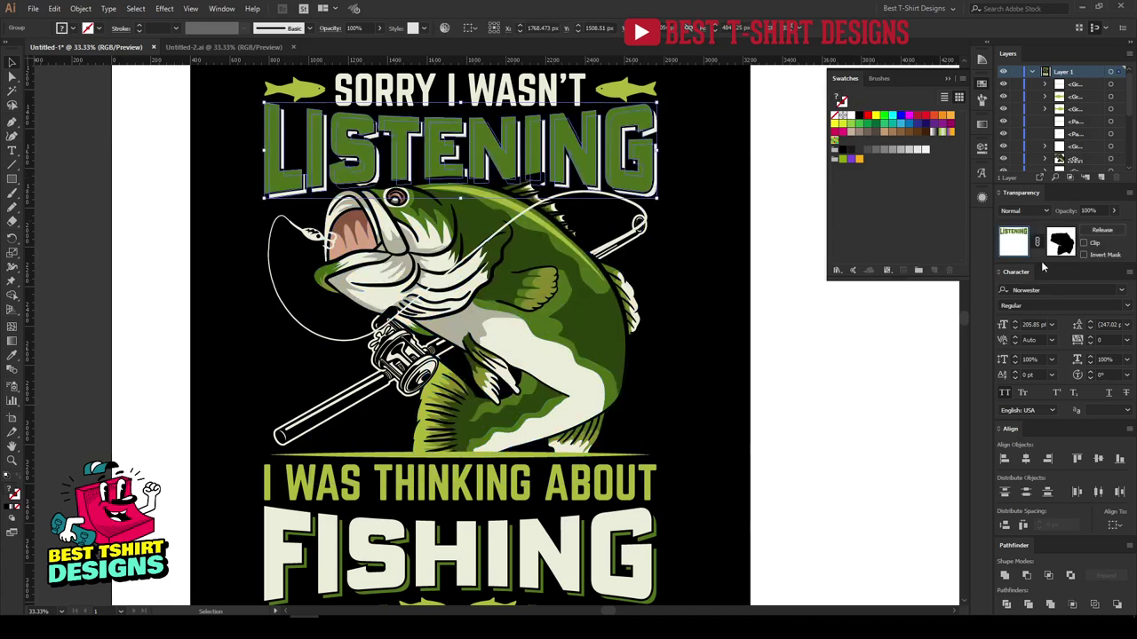
left_click(1059, 241)
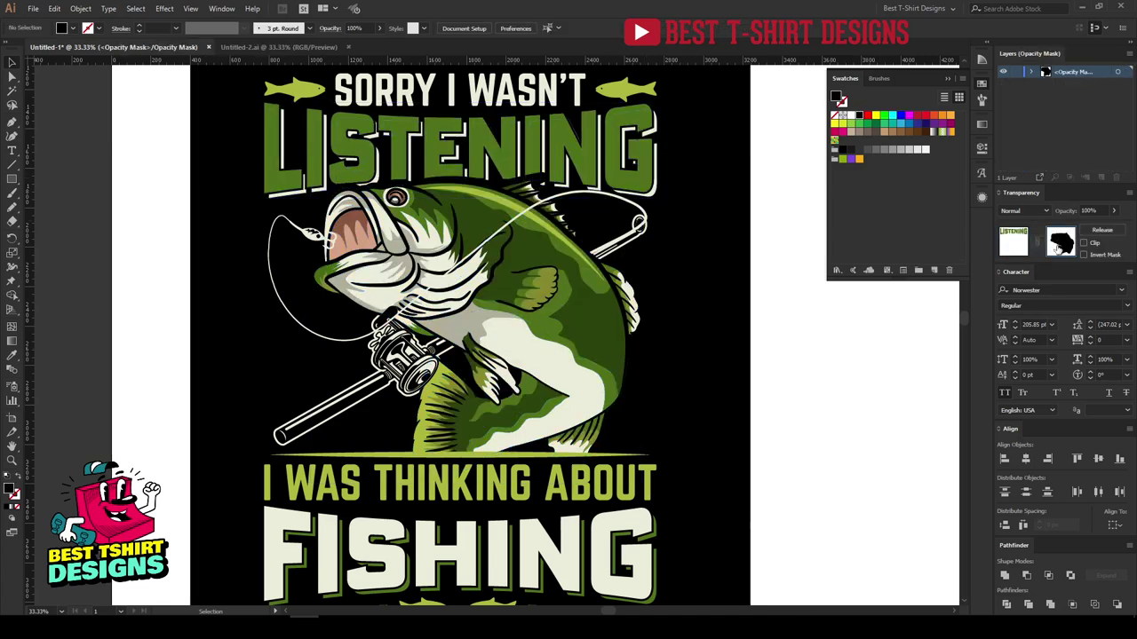
left_click(633, 360)
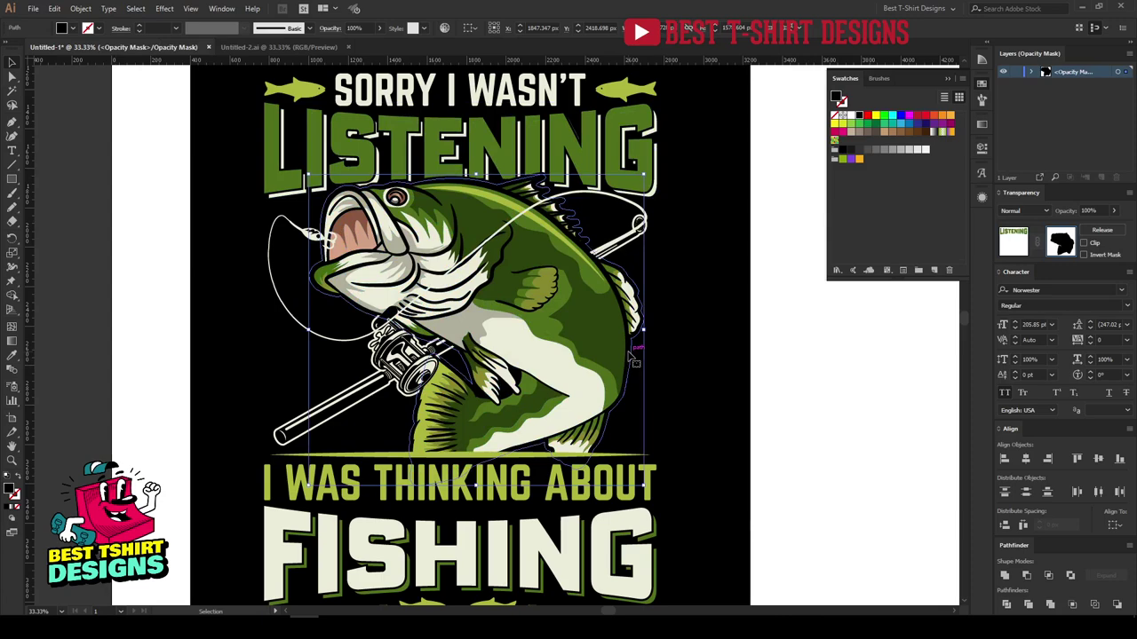
left_click(1013, 242)
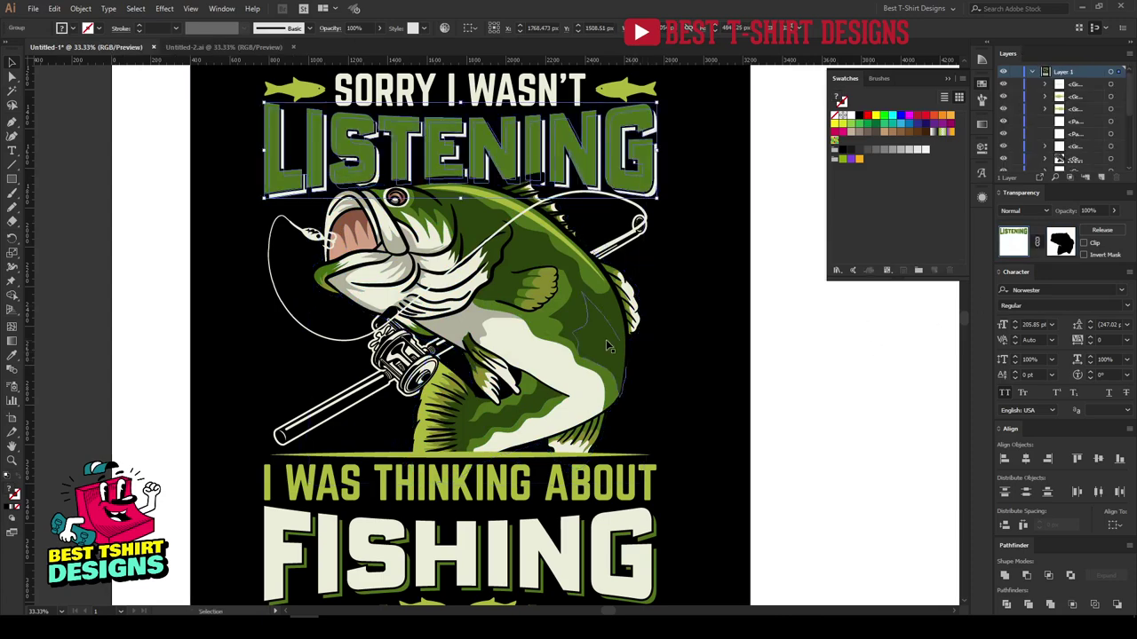
left_click(611, 346)
- Fill the bass's offset outline shape with cream sampled by the Eyedropper
key("a")
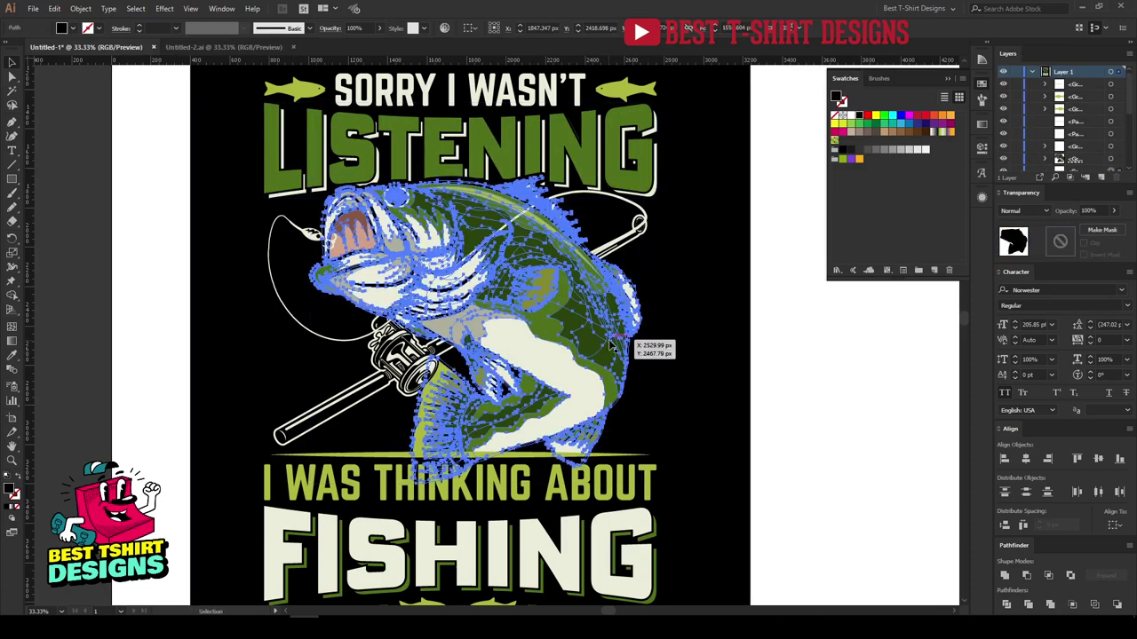
key("v")
key("i")
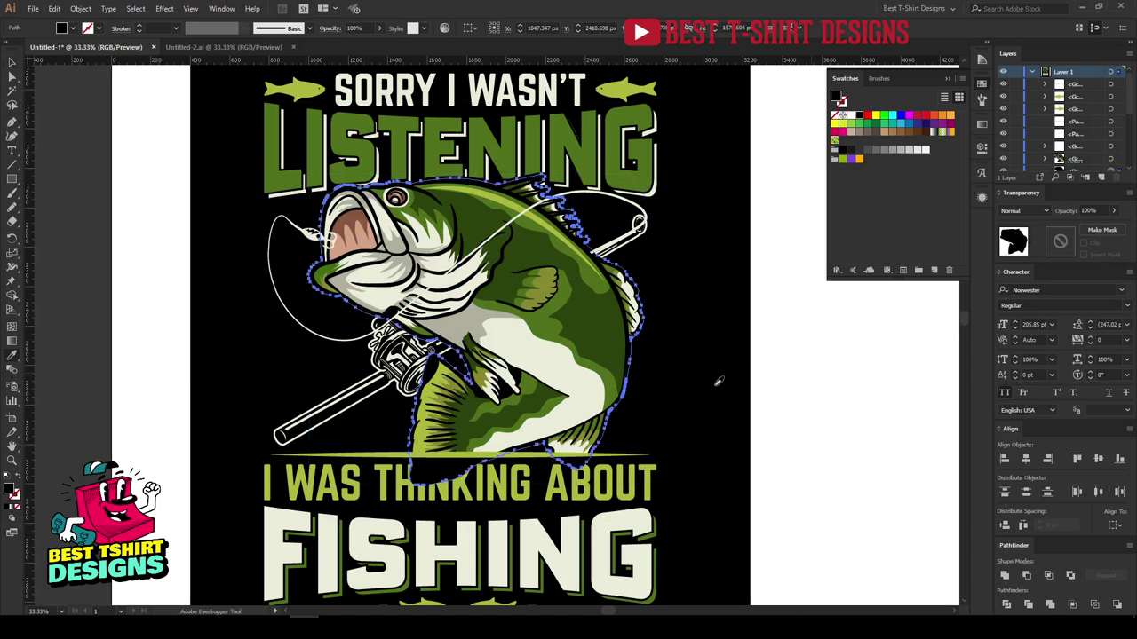
left_click(612, 529)
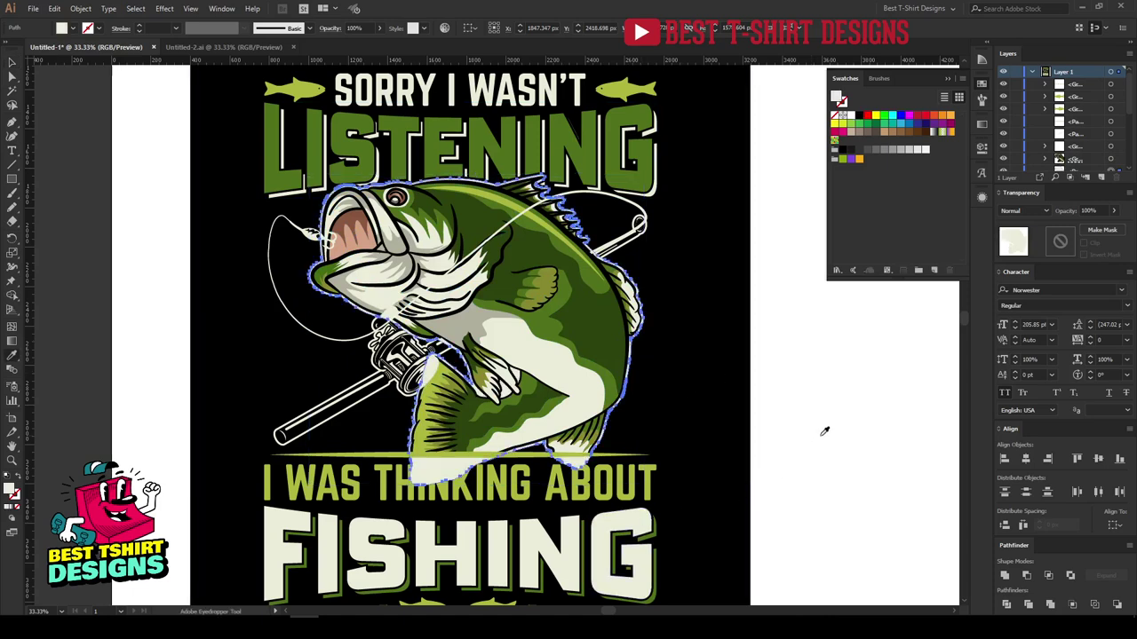
key("v")
- Erase the cream outline's bottom so it ends flush at the headline line
scroll(822, 438, "down", 3)
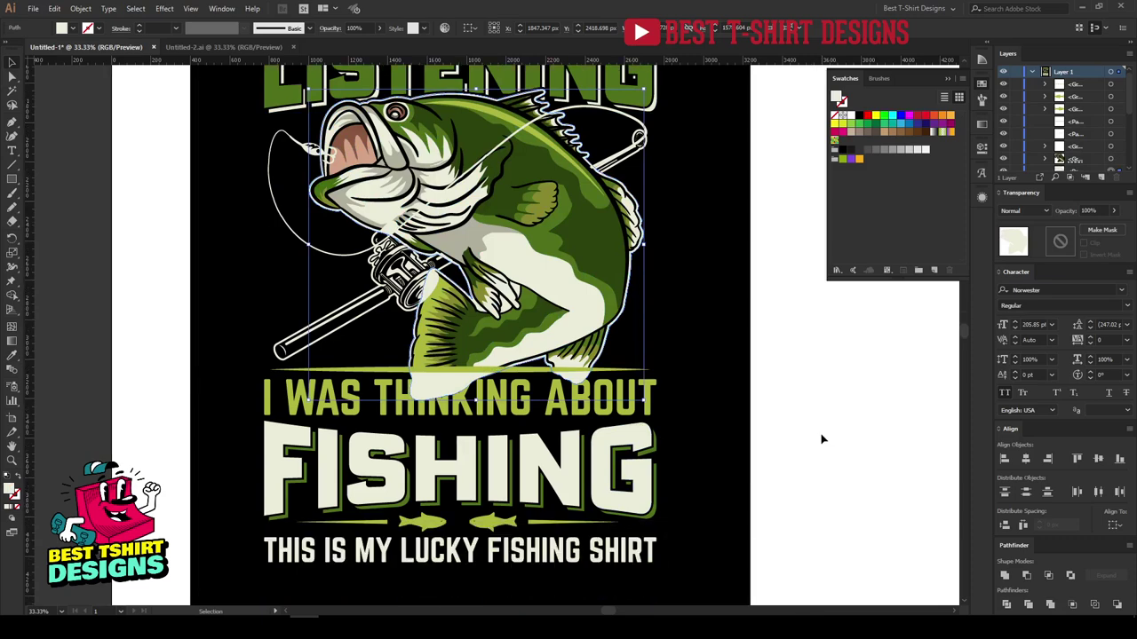
scroll(822, 439, "up", 2)
key("shift+e")
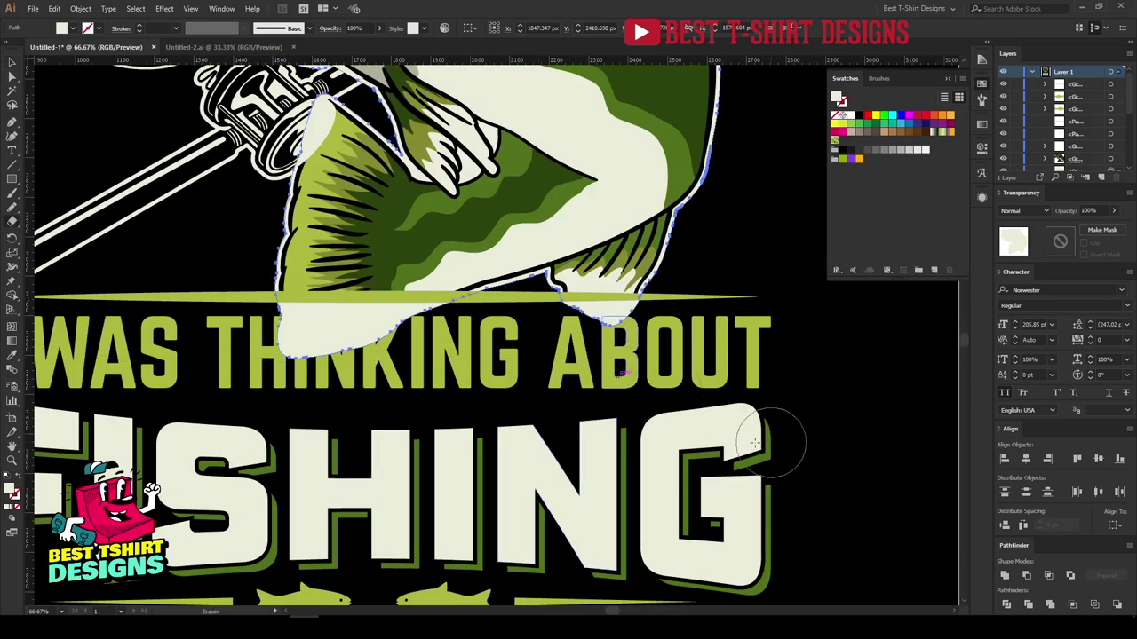
key("v")
scroll(479, 391, "down", 2)
left_click(737, 396)
scroll(737, 397, "up", 2)
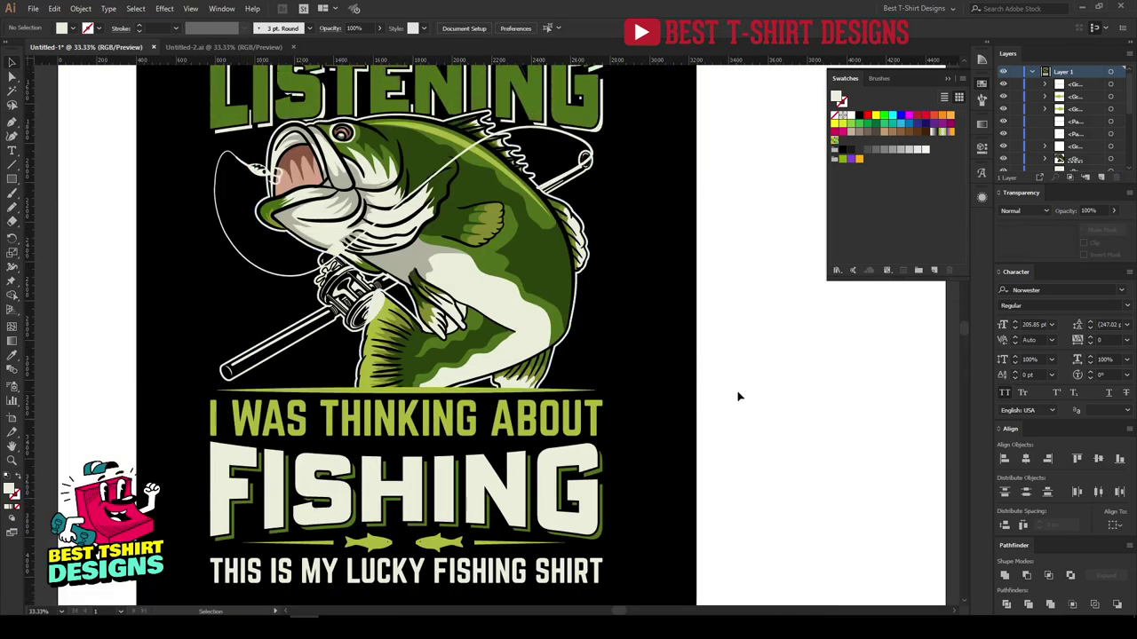
scroll(676, 426, "down", 1)
scroll(676, 426, "up", 1)
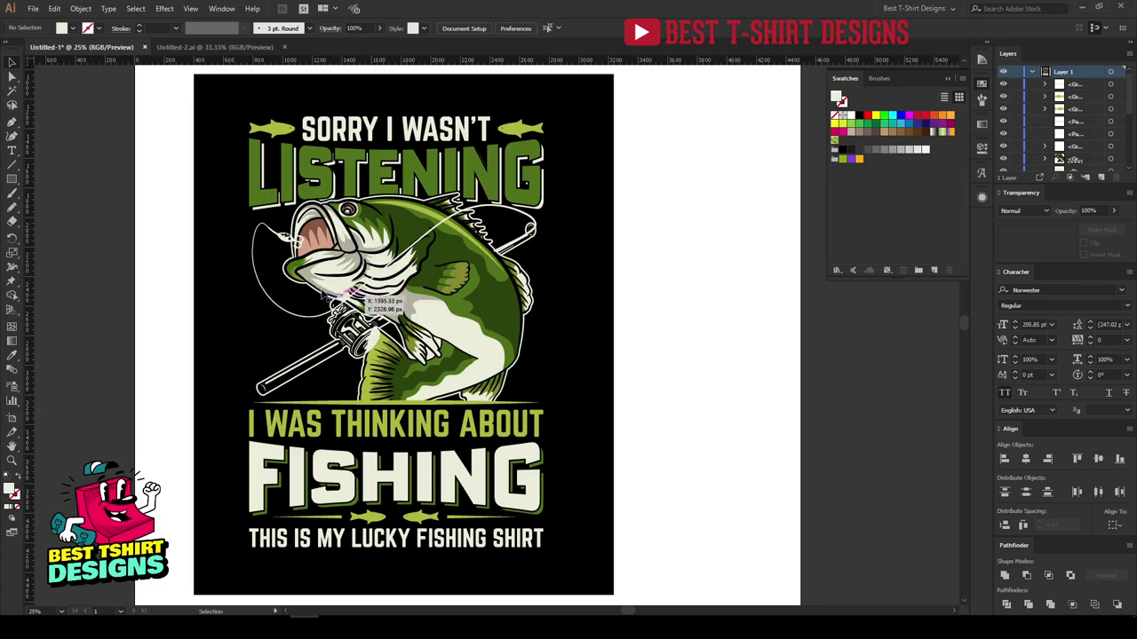
- Merge the lure's parts with the Shape Builder into one solid cream shape
scroll(302, 231, "up", 4)
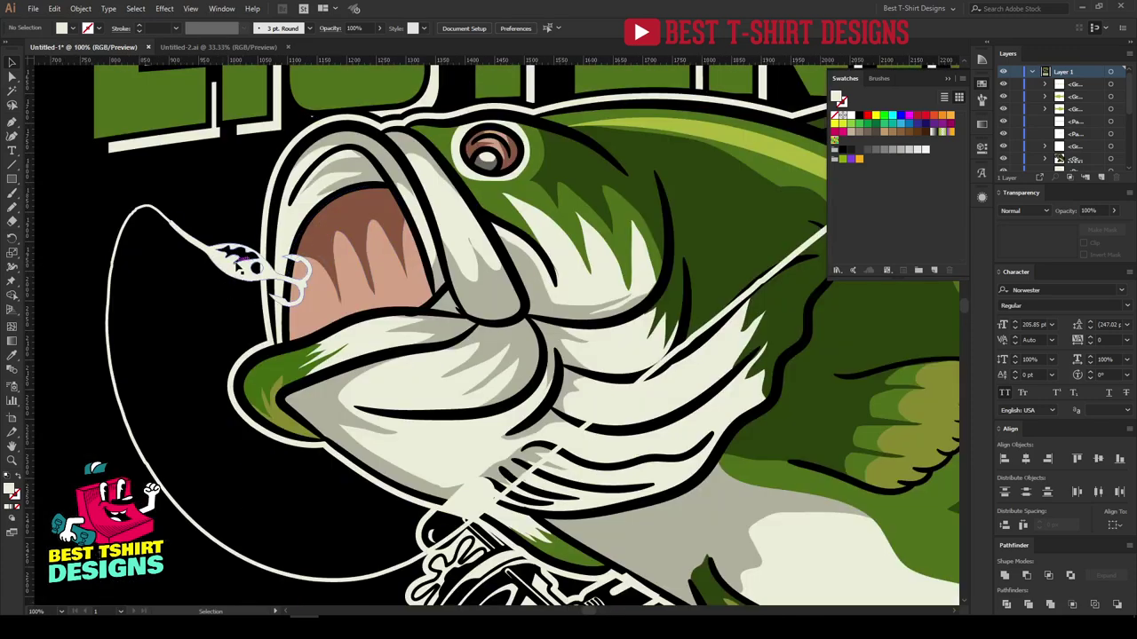
left_click(229, 275)
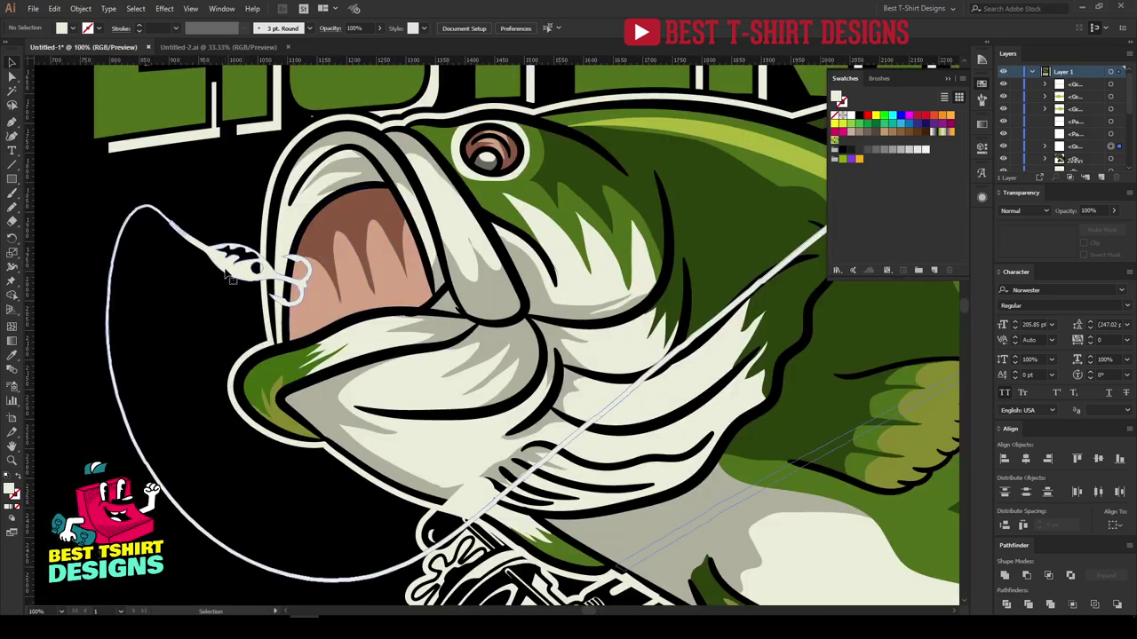
key("shift+m")
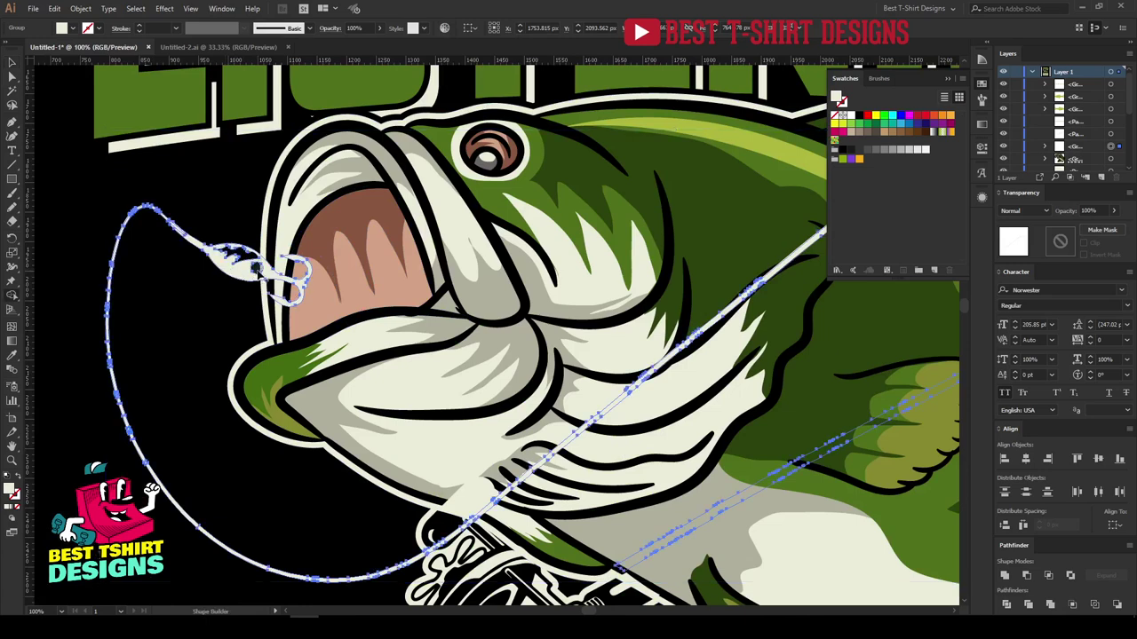
left_click_drag(256, 260, 173, 226)
key("v")
scroll(311, 295, "down", 4, "alt")
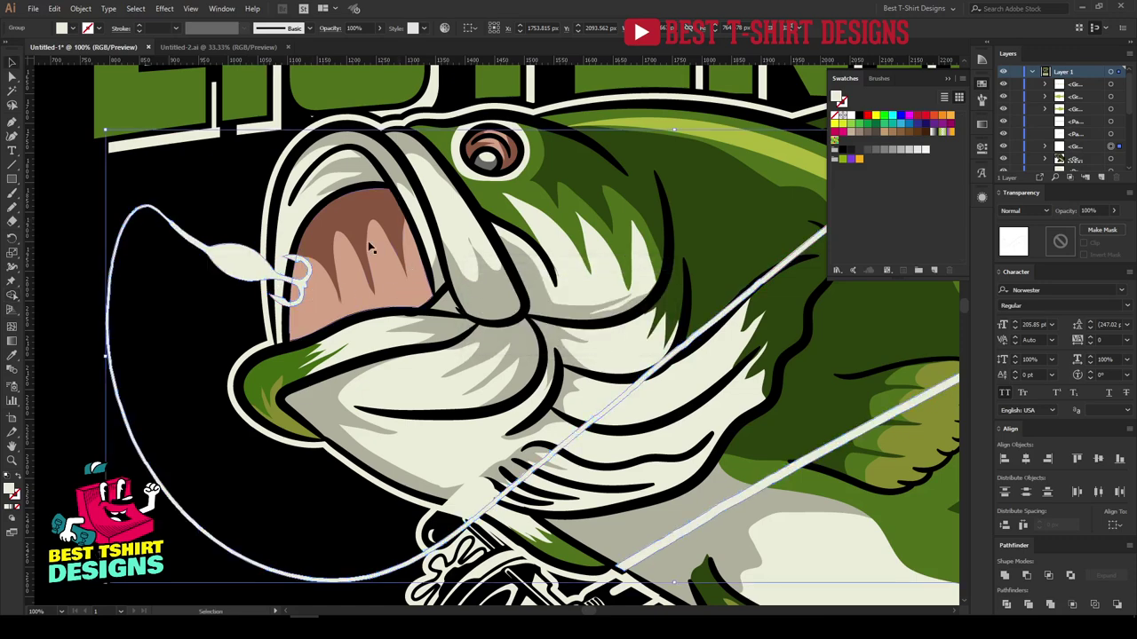
left_click(785, 417)
scroll(568, 358, "down", 1, "alt")
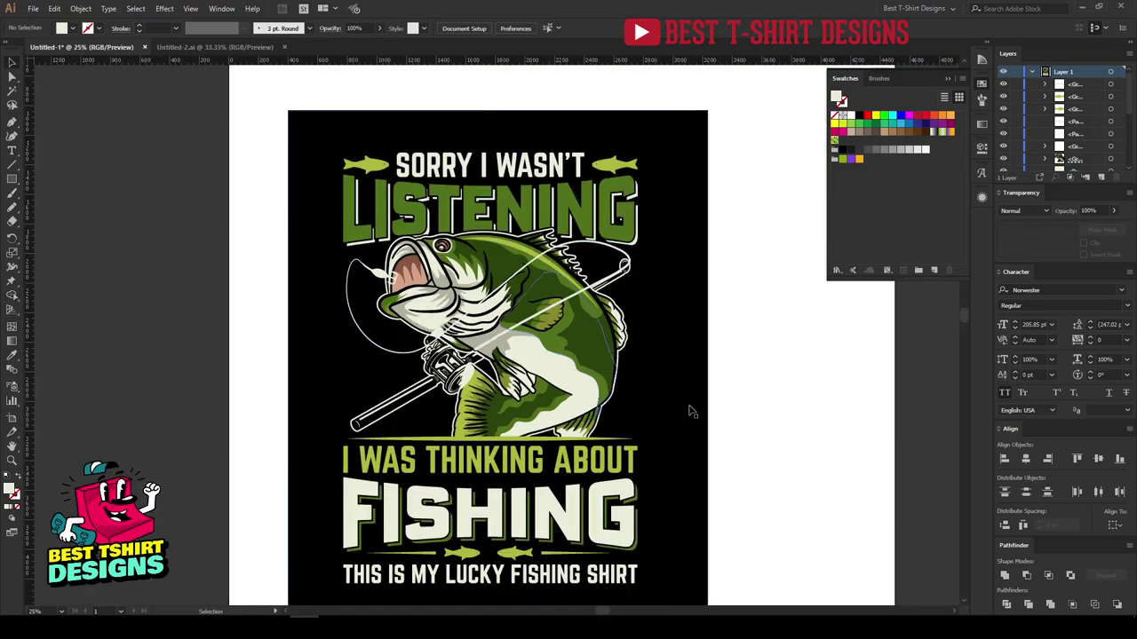
key("ctrl+z")
left_click(809, 426)
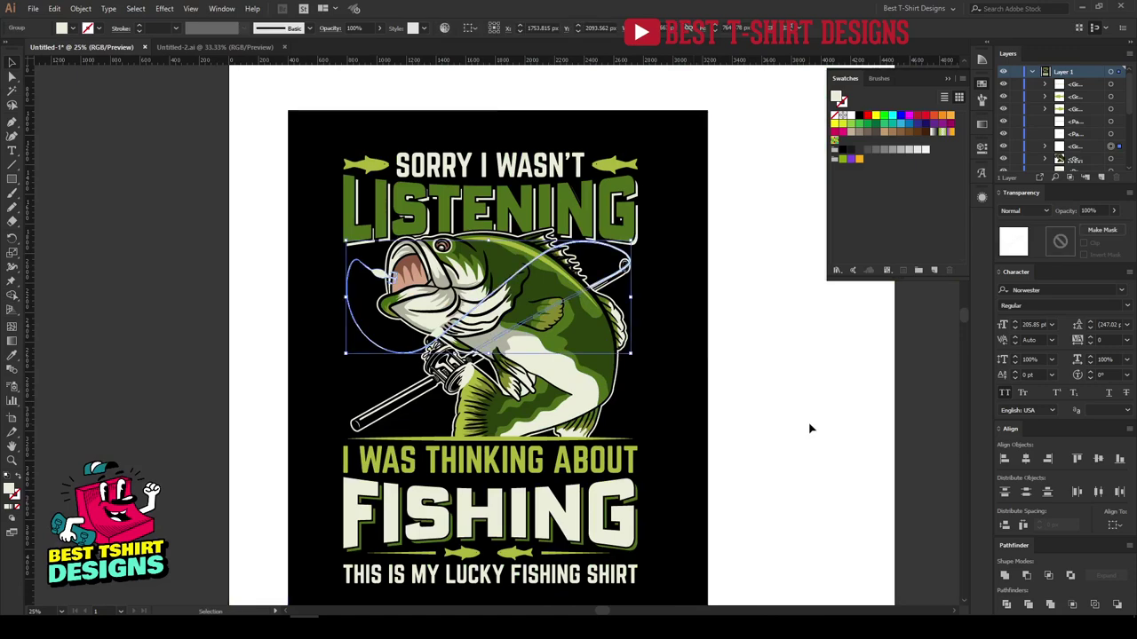
scroll(480, 311, "up", 1, "alt")
scroll(479, 311, "down", 1, "alt")
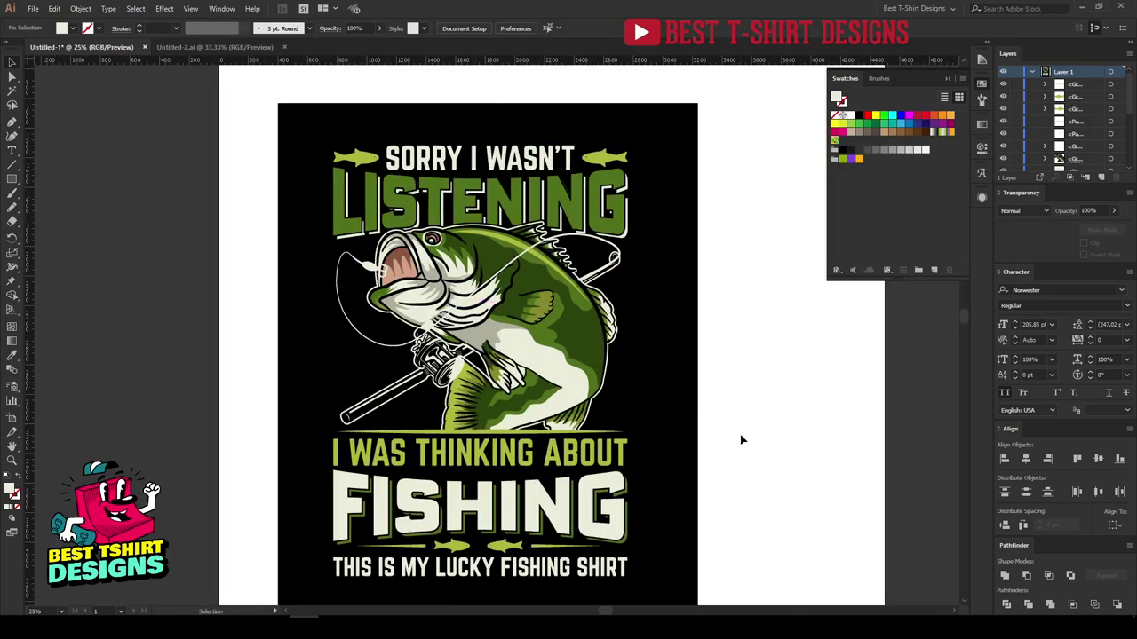
scroll(739, 440, "down", 1)
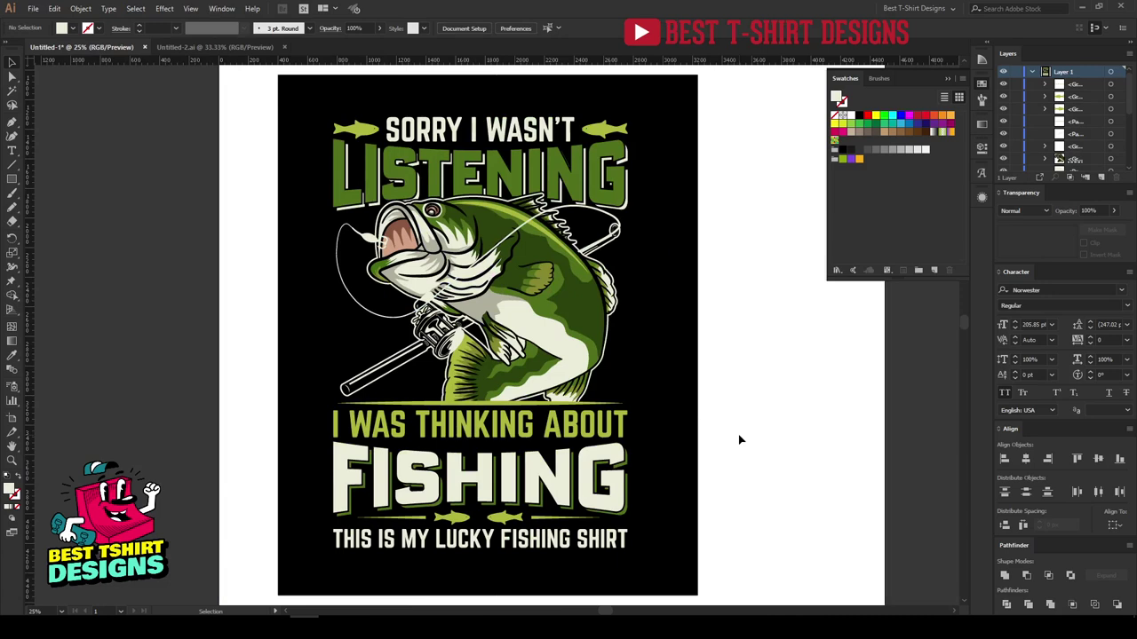
scroll(739, 440, "right", 2)
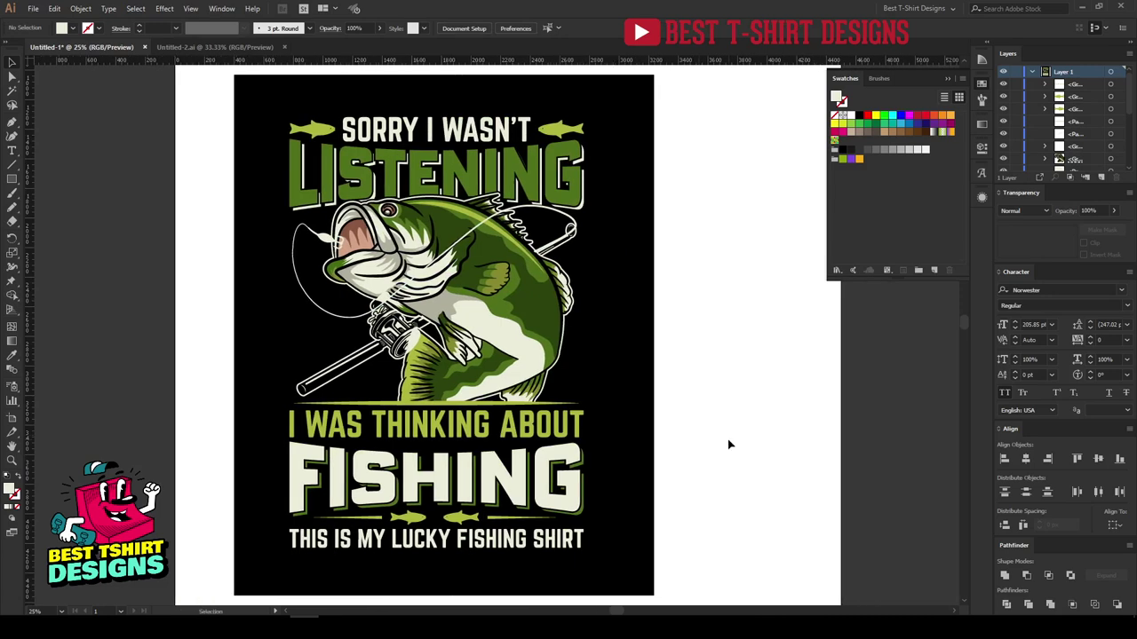